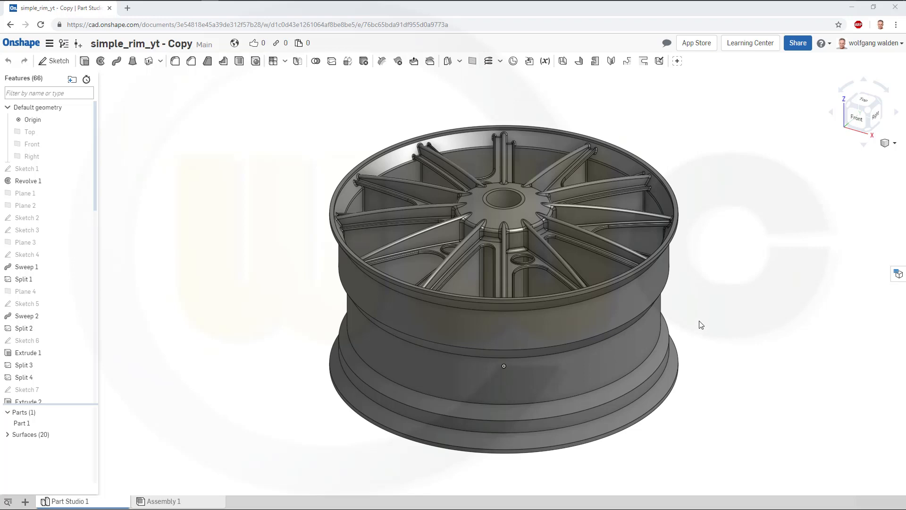
right_click_drag(701, 325, 621, 348)
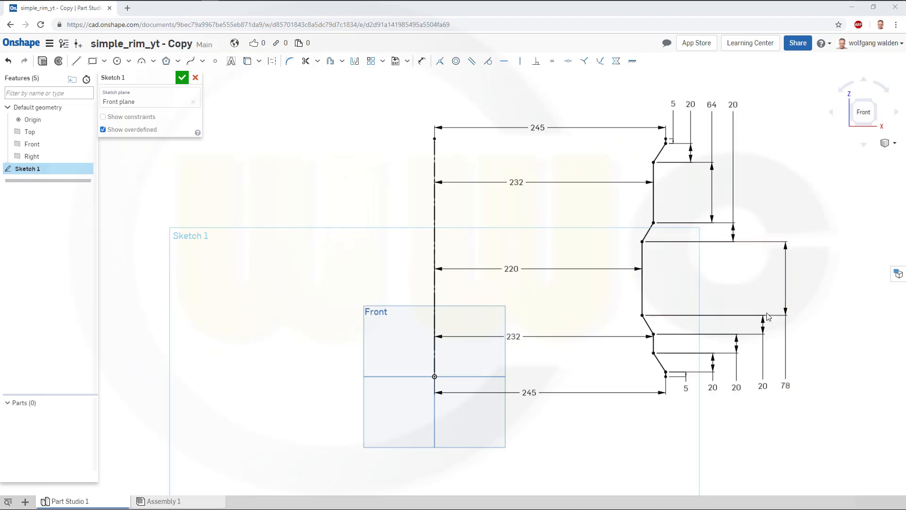
Step: Finish the rim profile sketch and revolve Sketch 1 as a new full surface around its vertical construction line
left_click(183, 78)
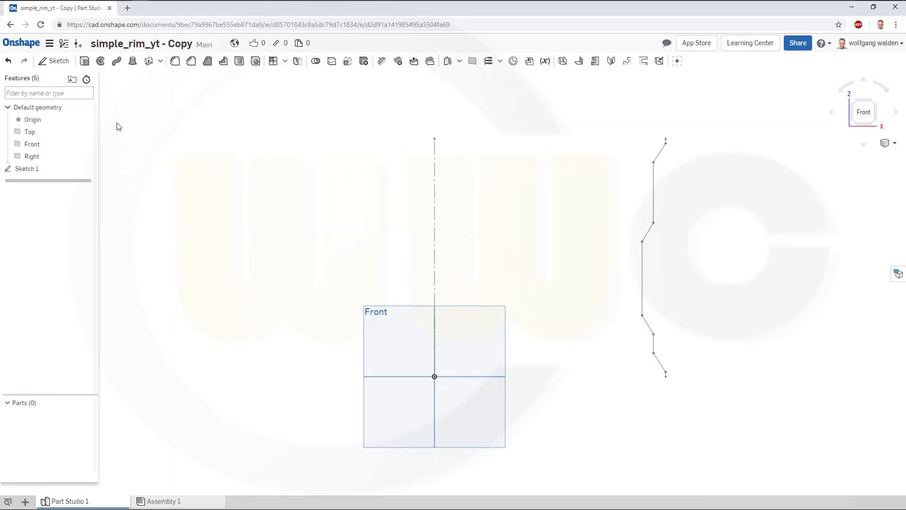
left_click(100, 61)
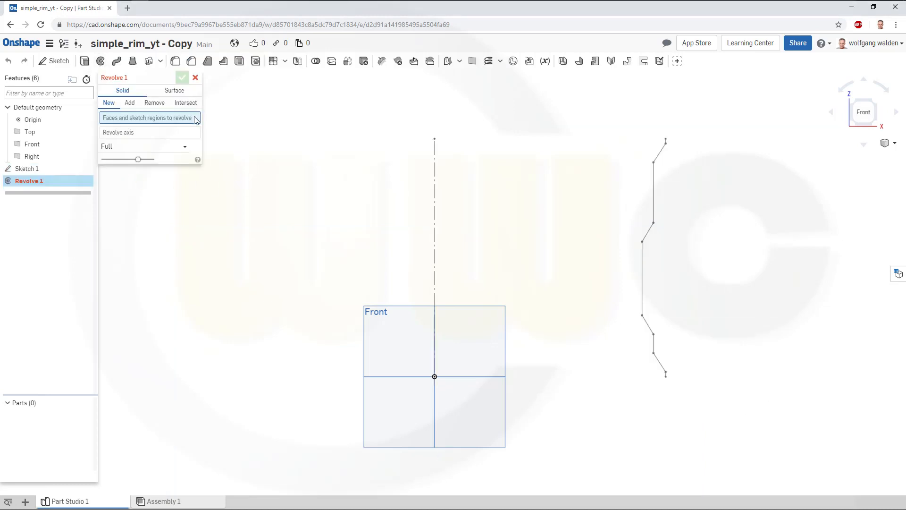
left_click(175, 90)
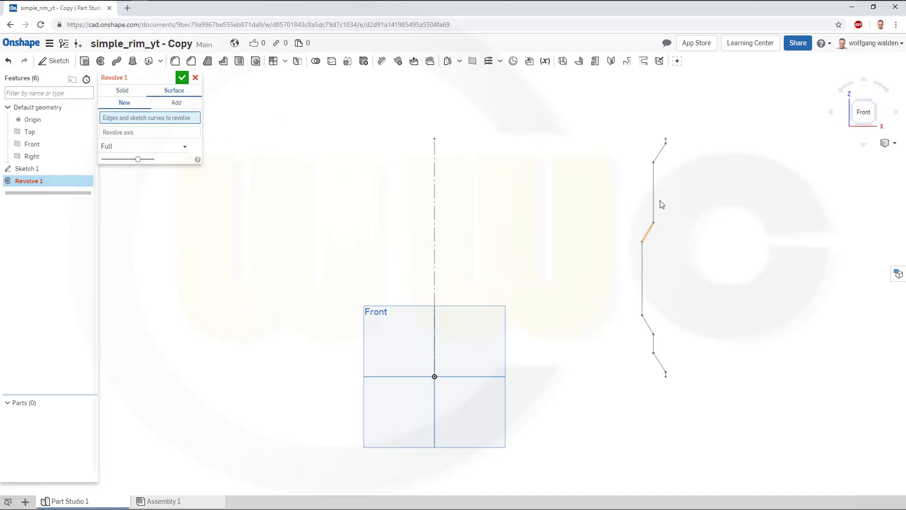
left_click(31, 168)
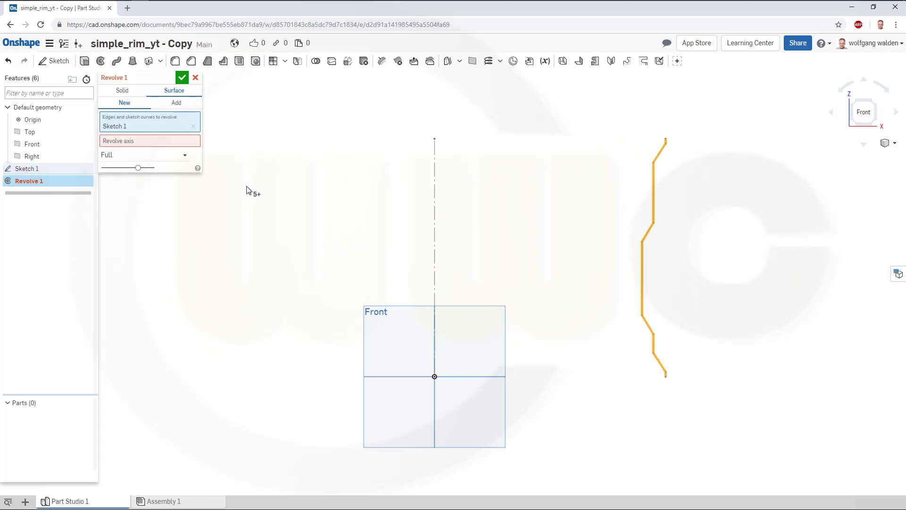
left_click(154, 142)
left_click(437, 194)
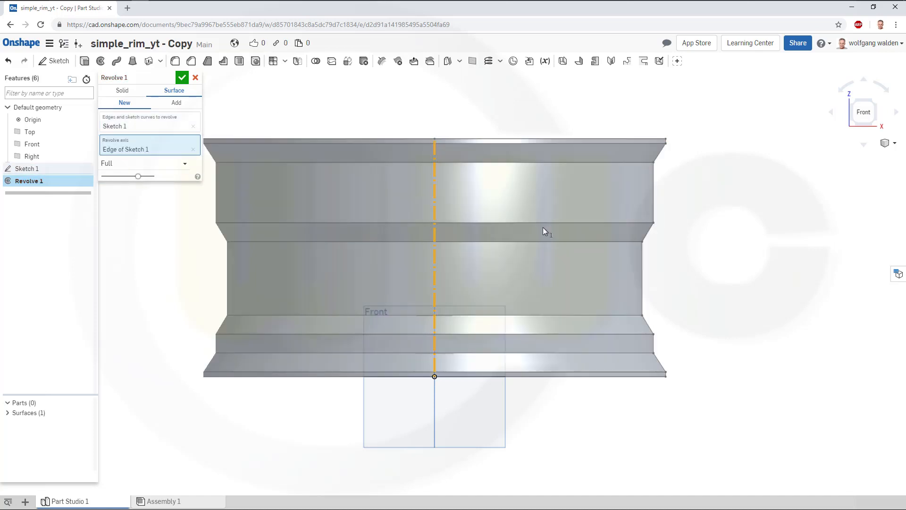
left_click(179, 81)
Step: Hide the revolved rim surface so that only the sketch and the default planes are displayed
right_click_drag(370, 138, 404, 125)
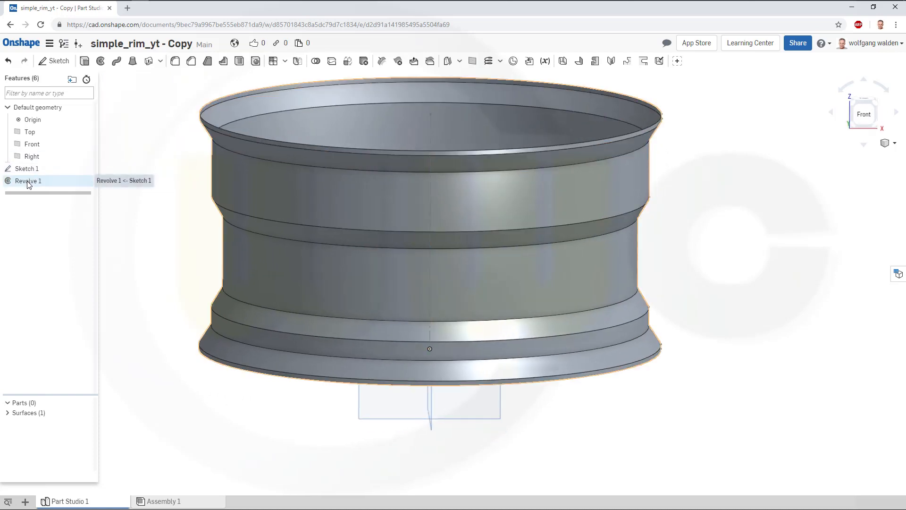
right_click(84, 183)
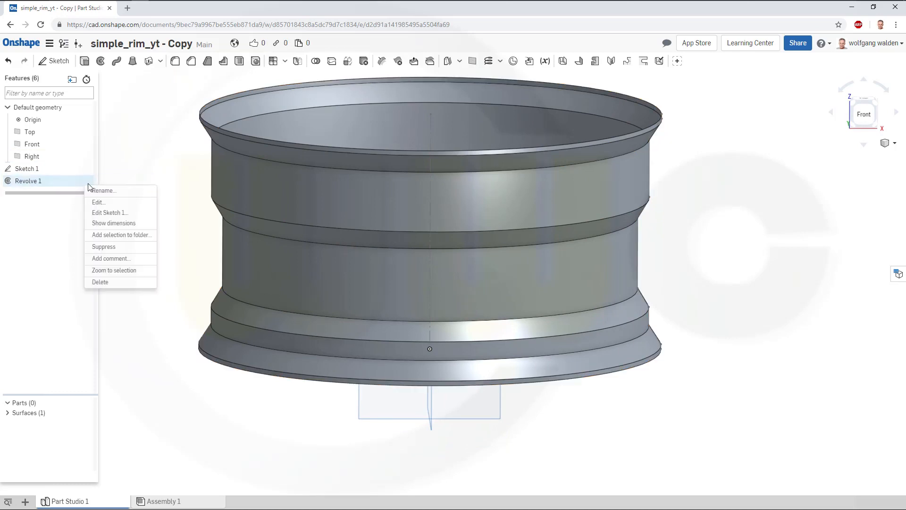
left_click(136, 150)
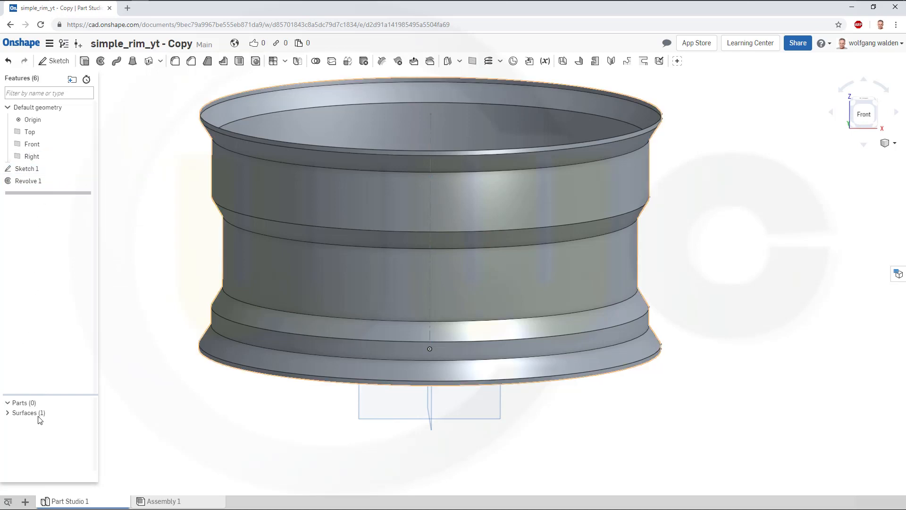
left_click(8, 413)
left_click(85, 423)
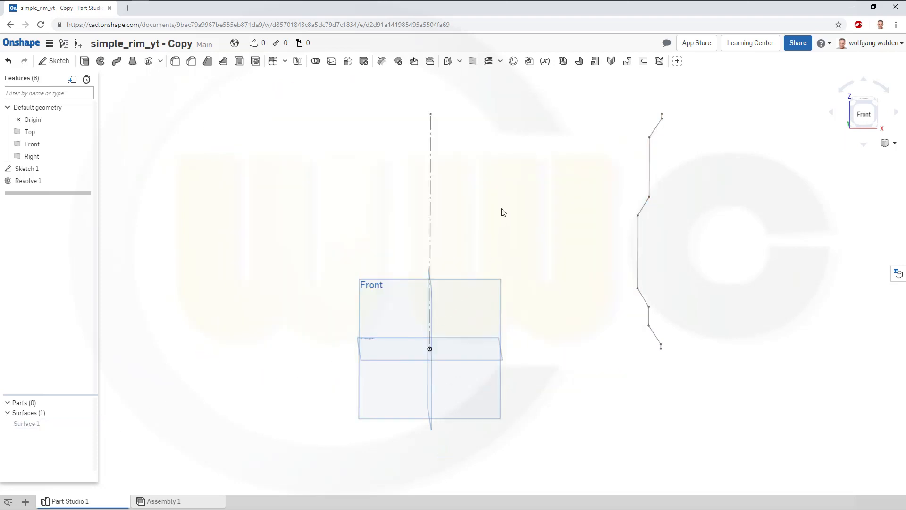
Step: Start a Line angle plane through the vertical construction line of Sketch 1
mouse_move(503, 213)
right_mouse_down()
mouse_move(502, 204)
mouse_move(491, 221)
right_mouse_up()
scroll(482, 189, "up", 3)
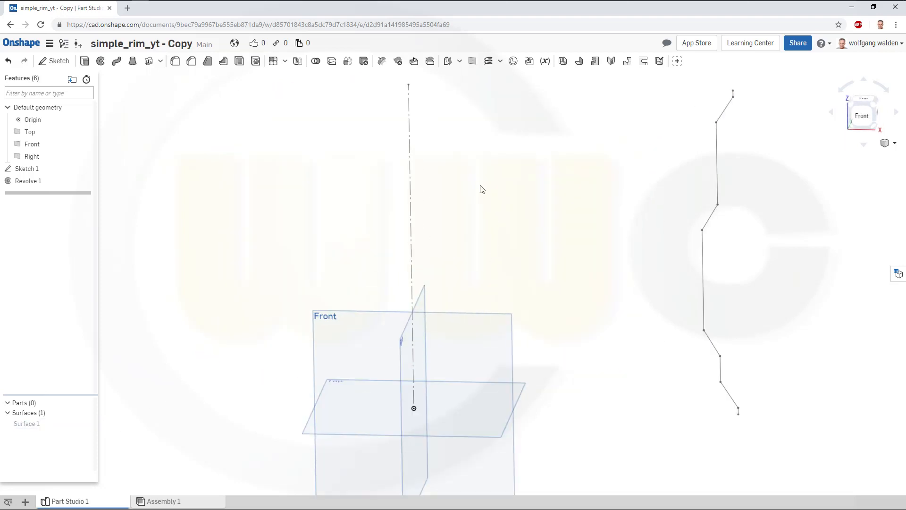
scroll(481, 189, "down", 3)
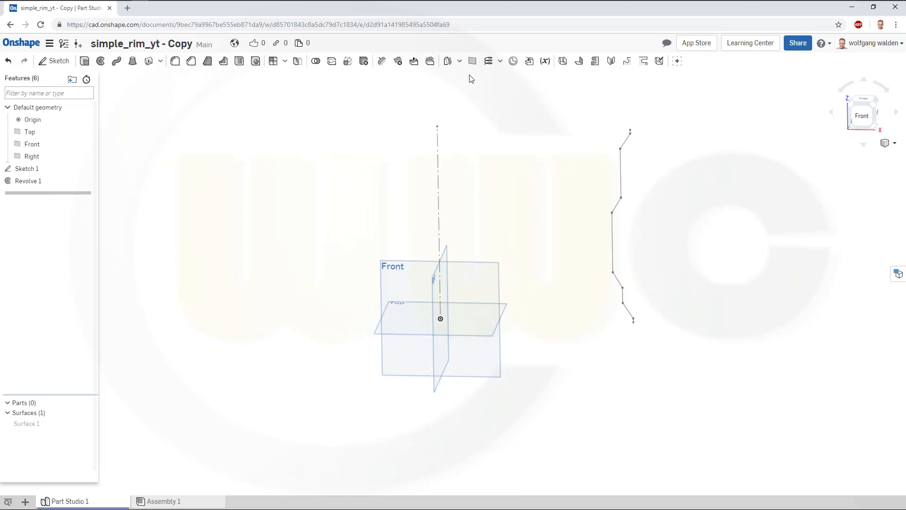
left_click(473, 62)
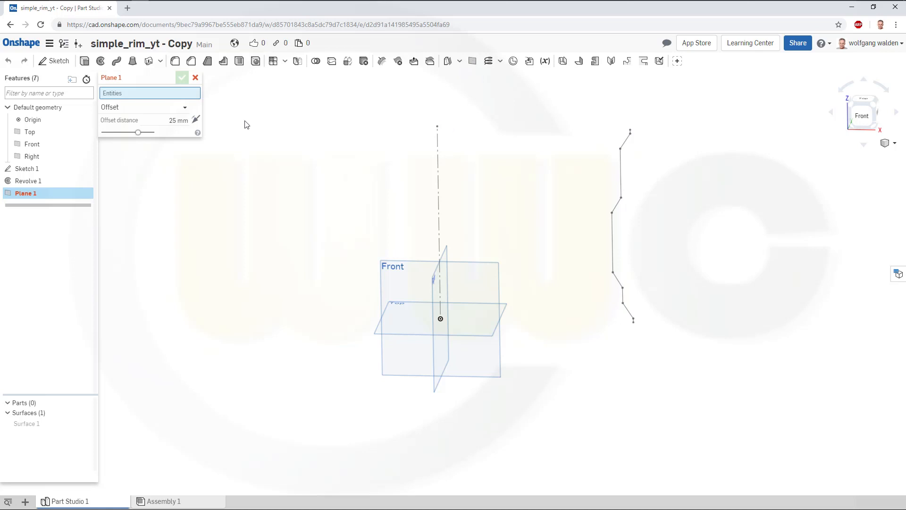
left_click(186, 108)
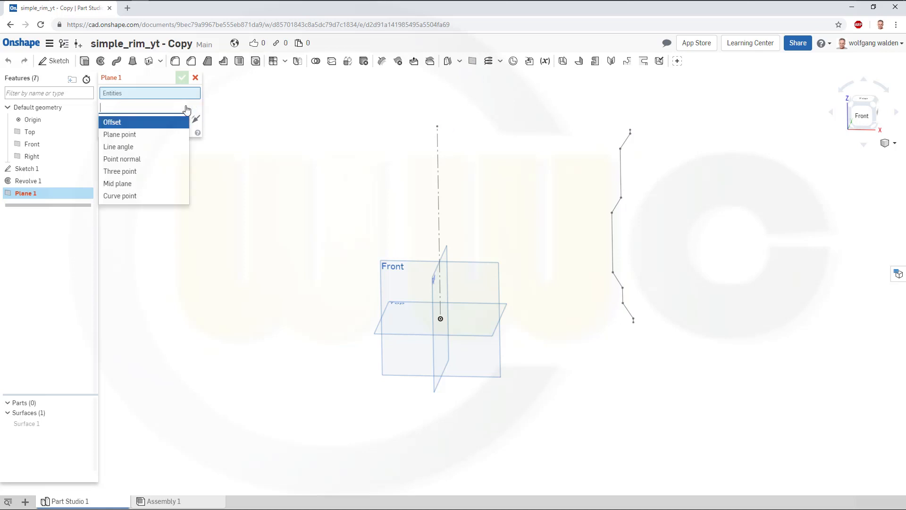
left_click(129, 147)
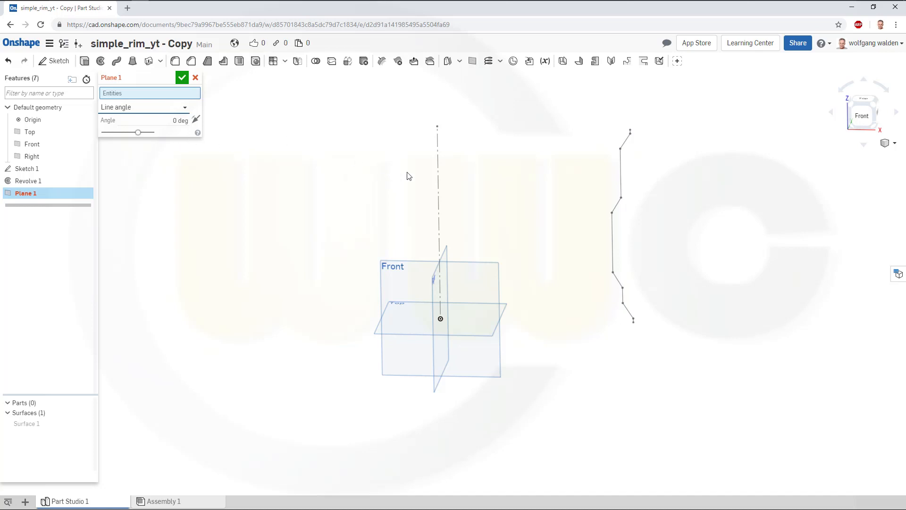
left_click(440, 180)
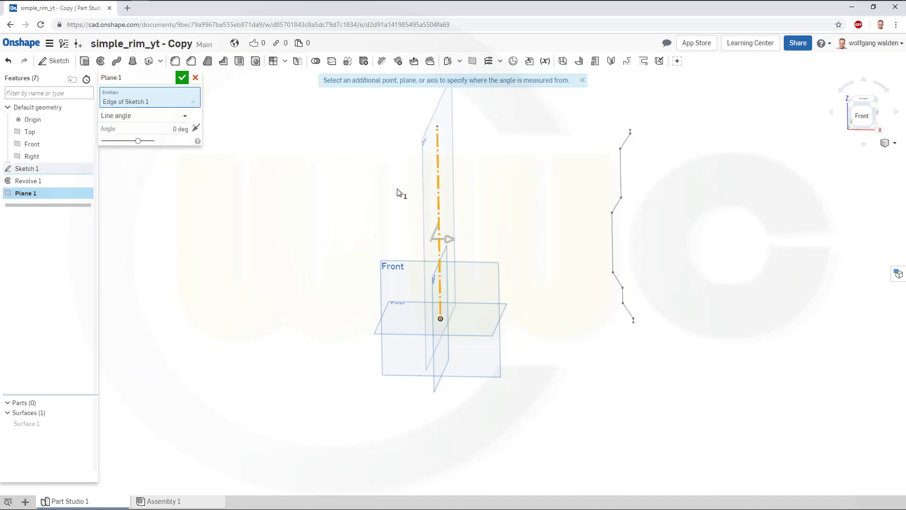
right_click_drag(404, 192, 401, 213)
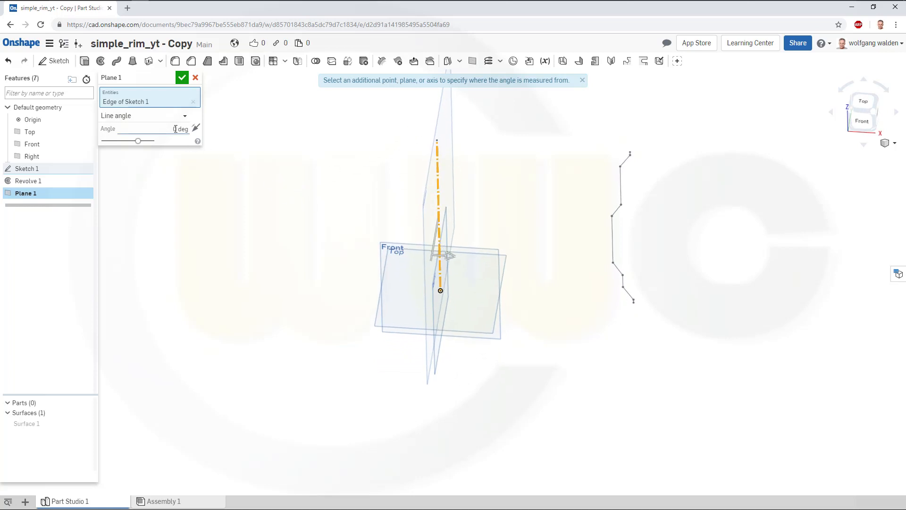
Step: Try angles of 30 and 60 degrees for the new plane
left_click(169, 129)
type("30")
key("Return")
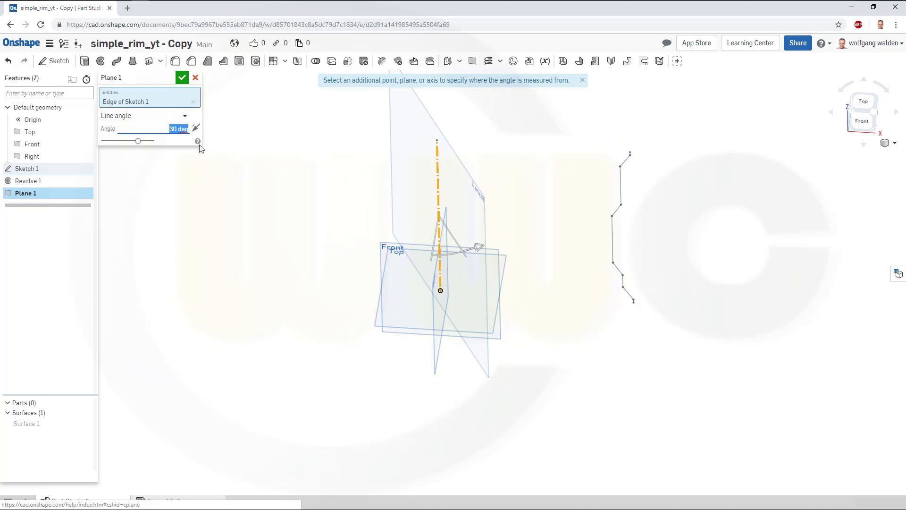
type("60")
key("Return")
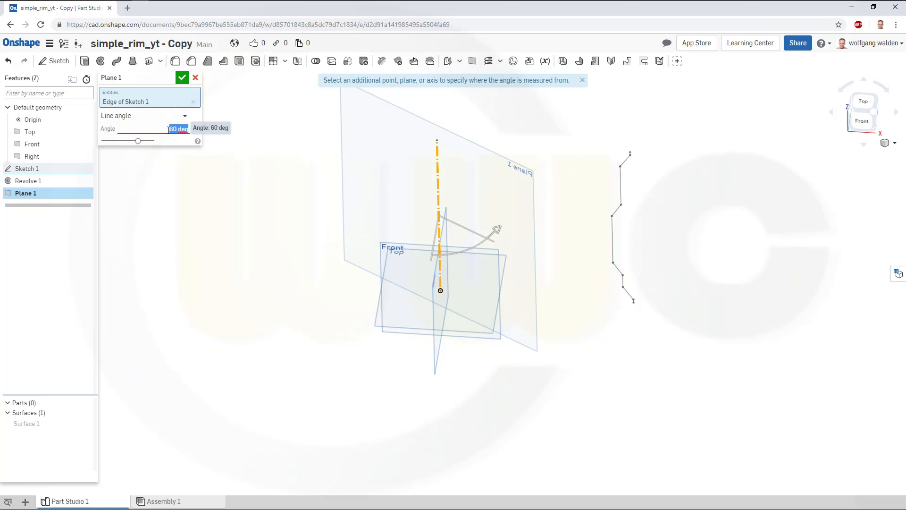
Step: Set the new plane's angle to 75 degrees and accept the plane
type("75")
key("Return")
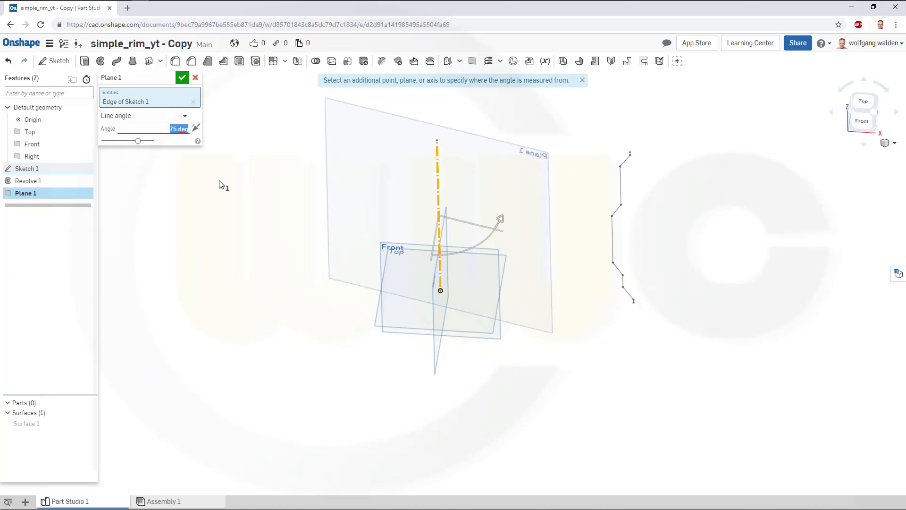
left_click(183, 78)
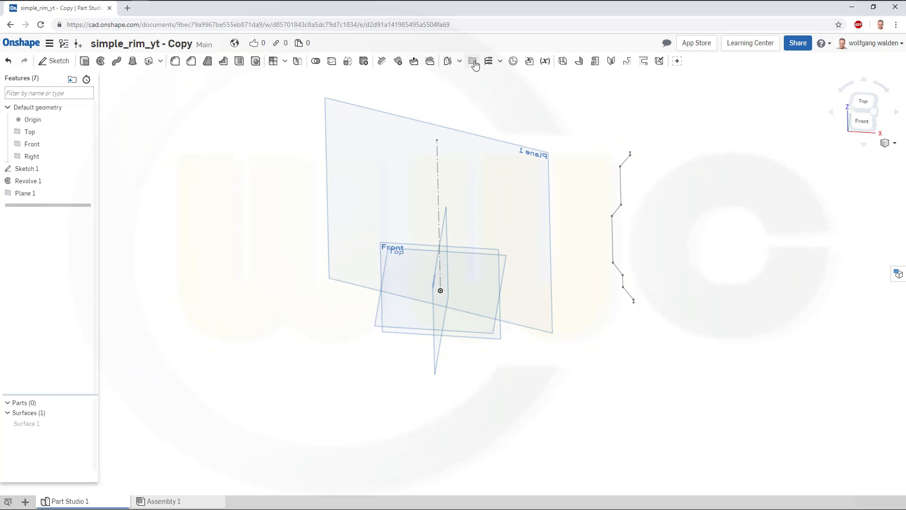
Step: Create a second Line angle plane through the same construction line at 70 degrees, with its direction flipped
left_click(472, 61)
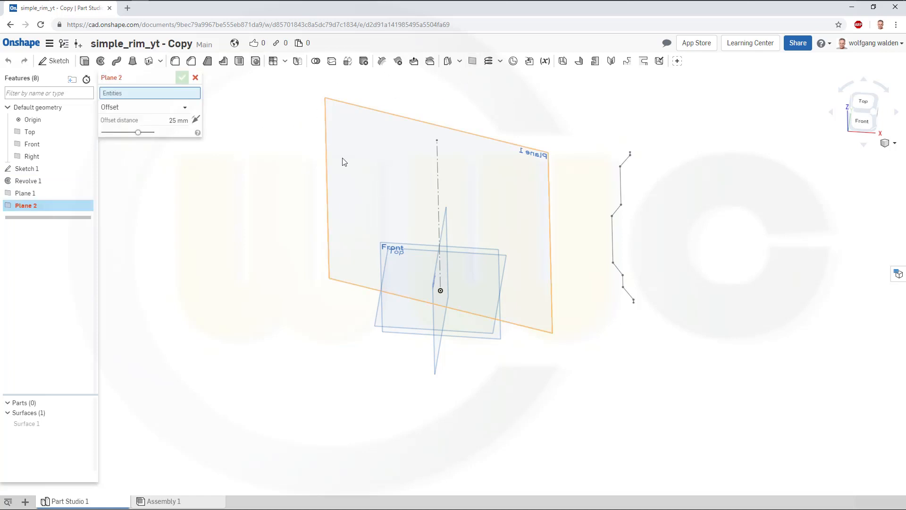
left_click(186, 108)
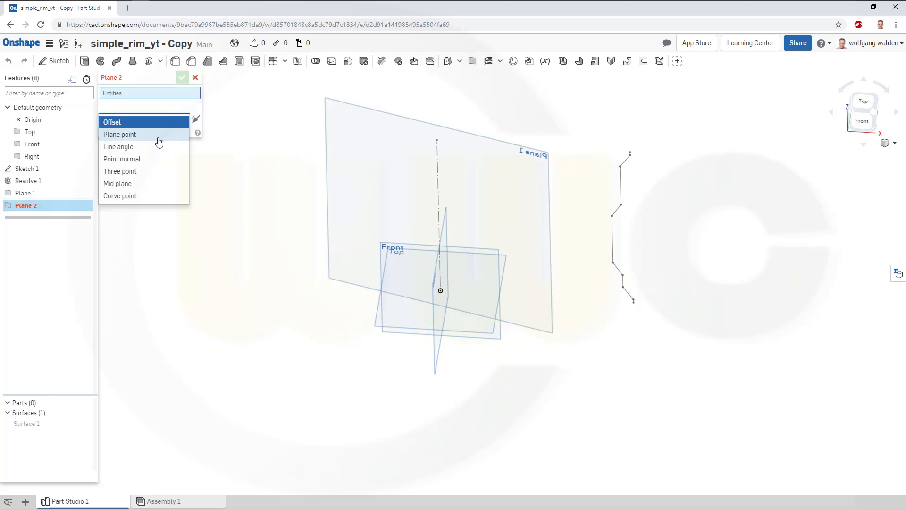
left_click(158, 146)
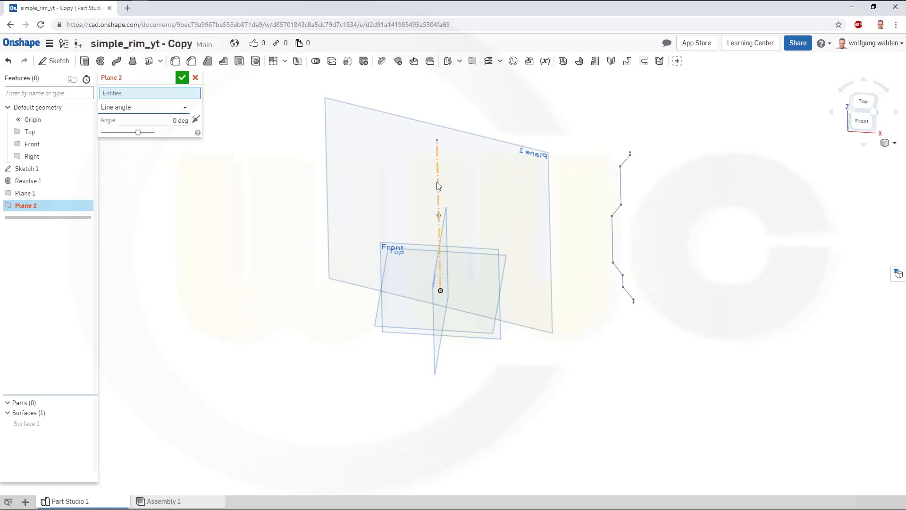
left_click(439, 185)
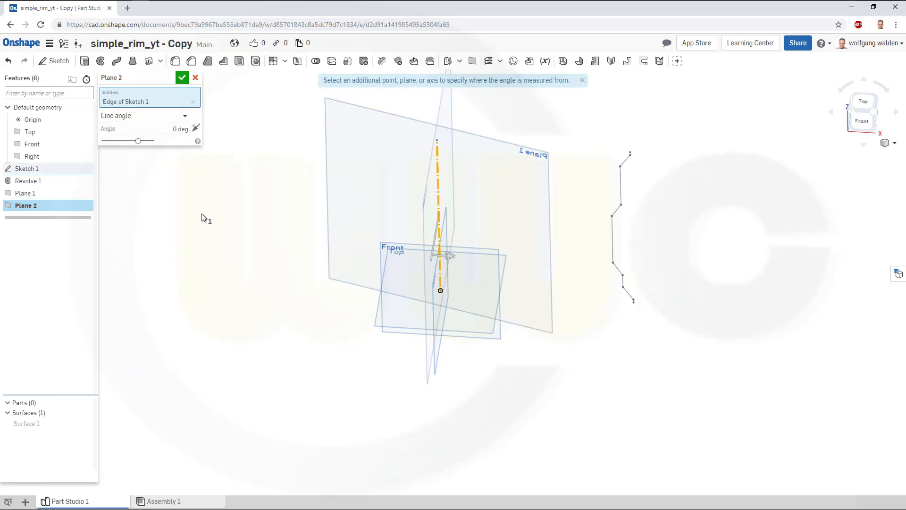
left_click(181, 128)
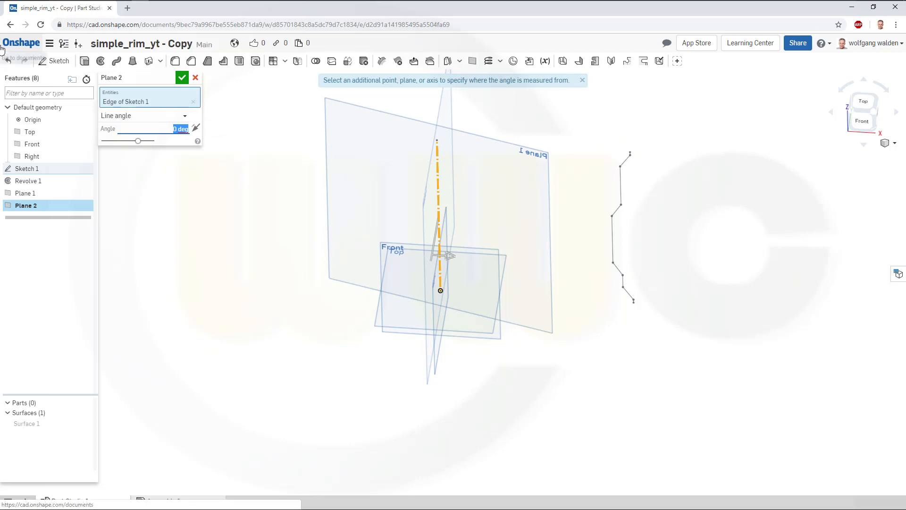
type("70")
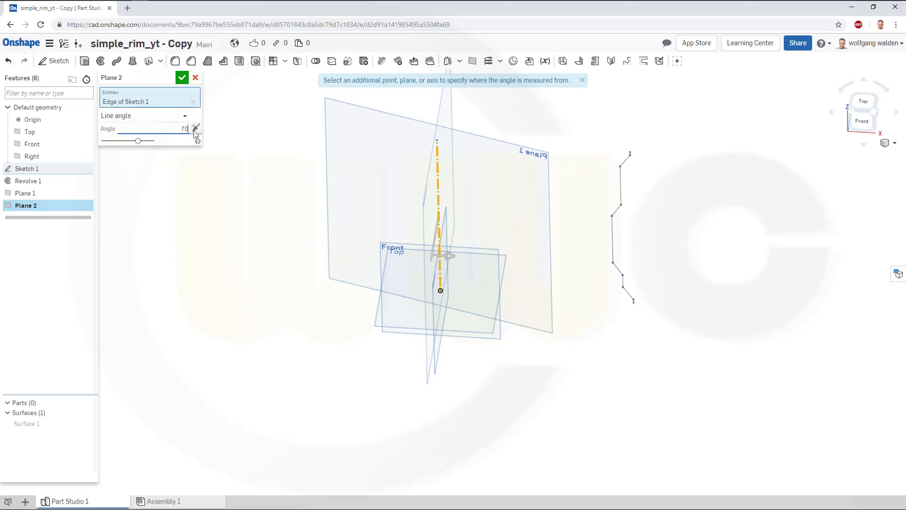
key("Return")
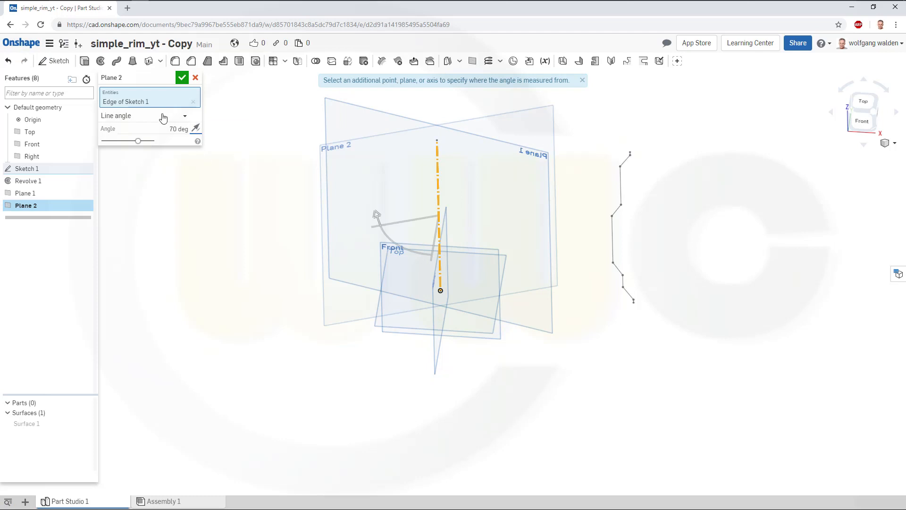
left_click(182, 77)
Step: Start a new sketch on Plane 2, the flipped 70-degree plane
mouse_move(305, 170)
right_mouse_down()
mouse_move(315, 203)
mouse_move(305, 214)
mouse_move(345, 144)
right_mouse_up()
right_click_drag(479, 105, 499, 100)
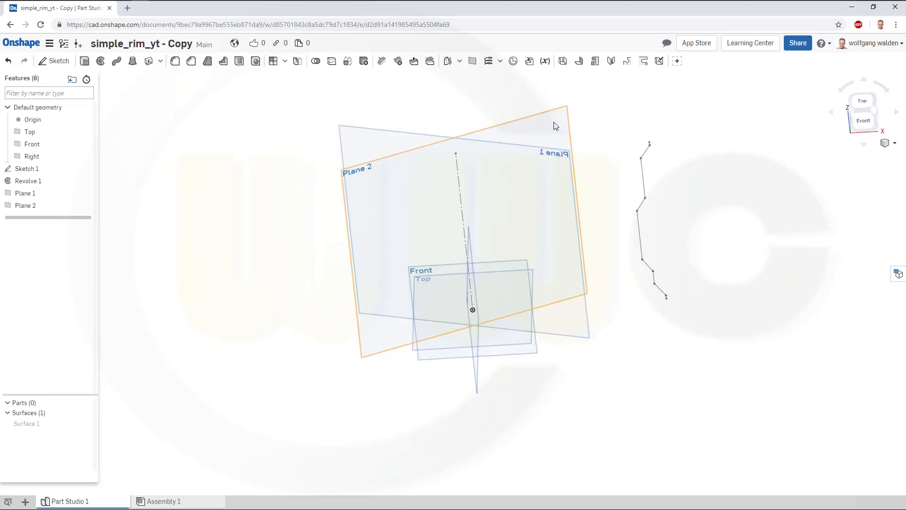
right_click_drag(470, 98, 473, 97)
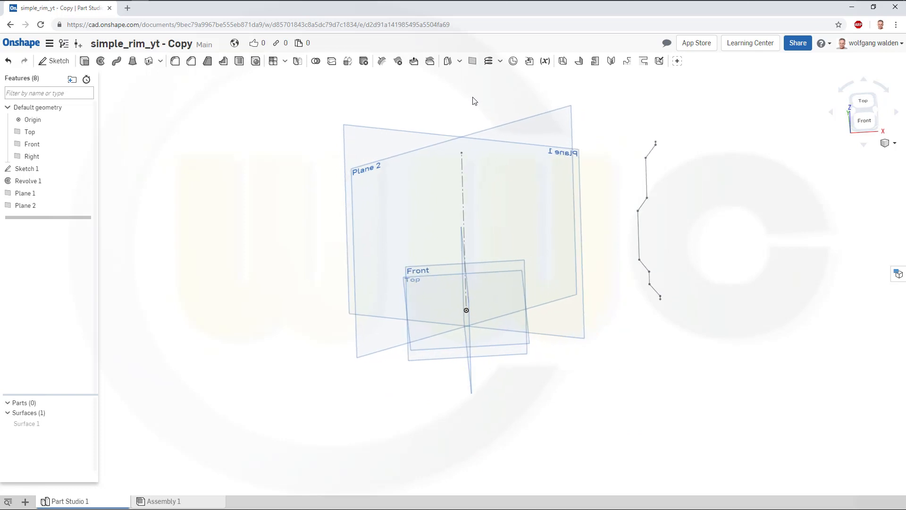
left_click(54, 61)
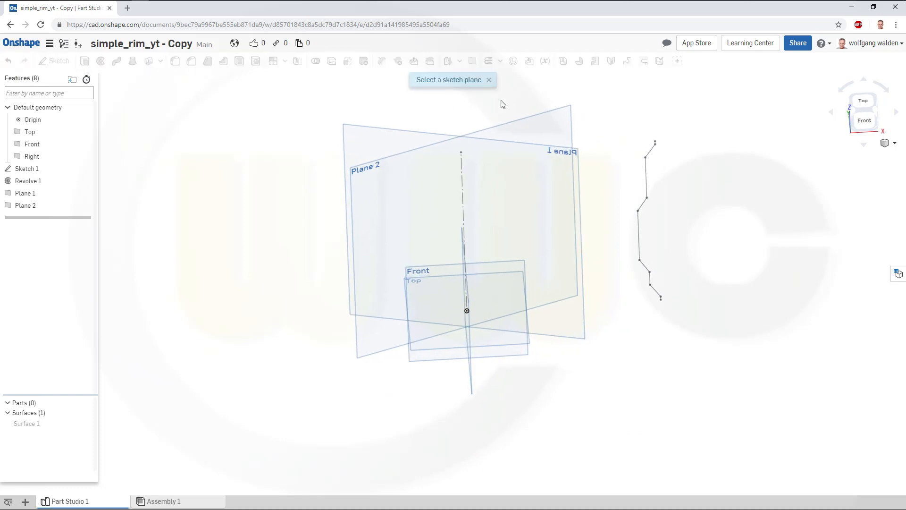
left_click(527, 117)
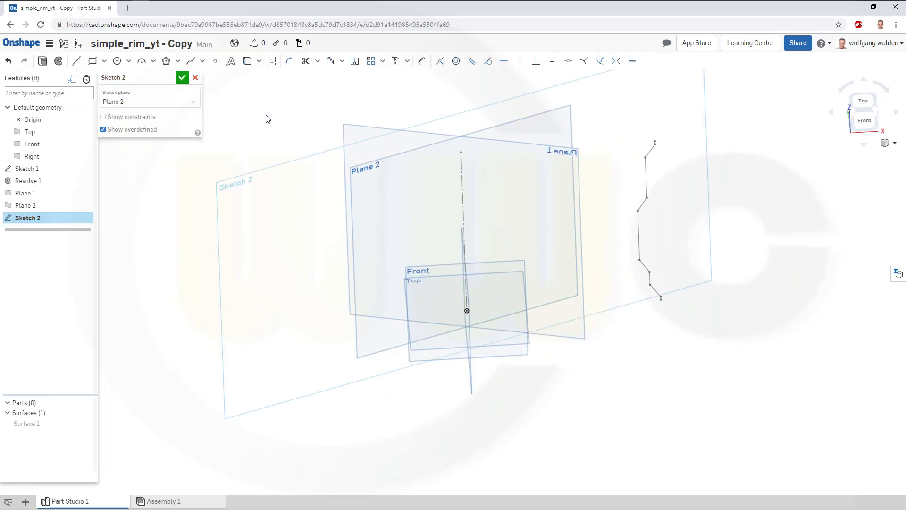
mouse_move(721, 333)
right_mouse_down()
mouse_move(703, 310)
mouse_move(801, 185)
right_mouse_up()
left_click(854, 124)
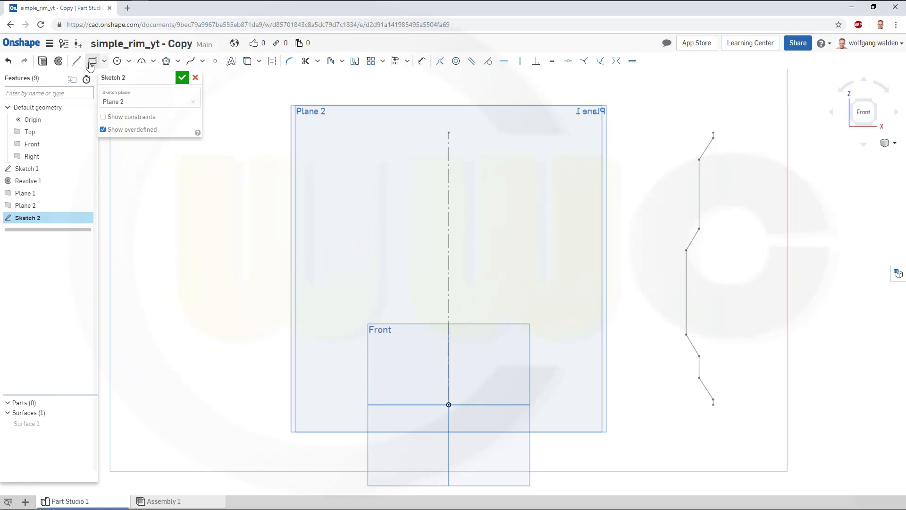
Step: Draw a horizontal line about 30 mm long across the upper end of the rim profile
key("l")
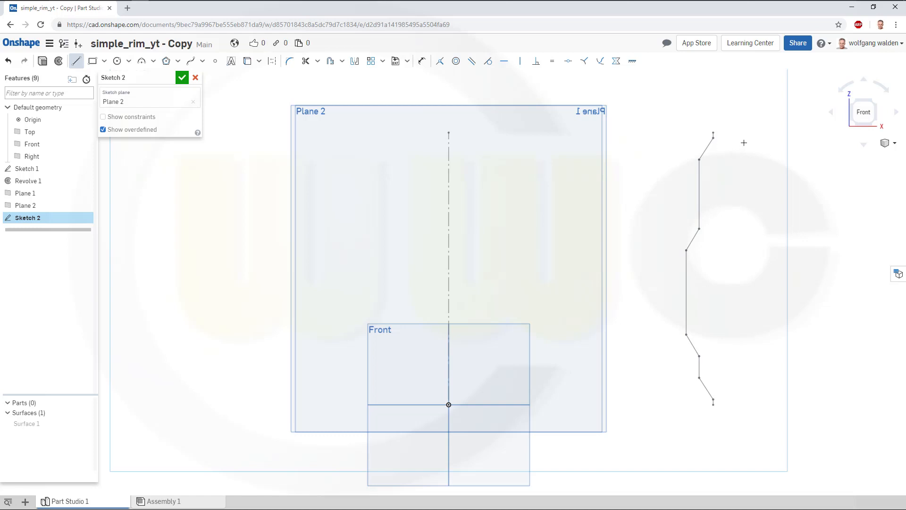
left_click(749, 144)
left_click(718, 143)
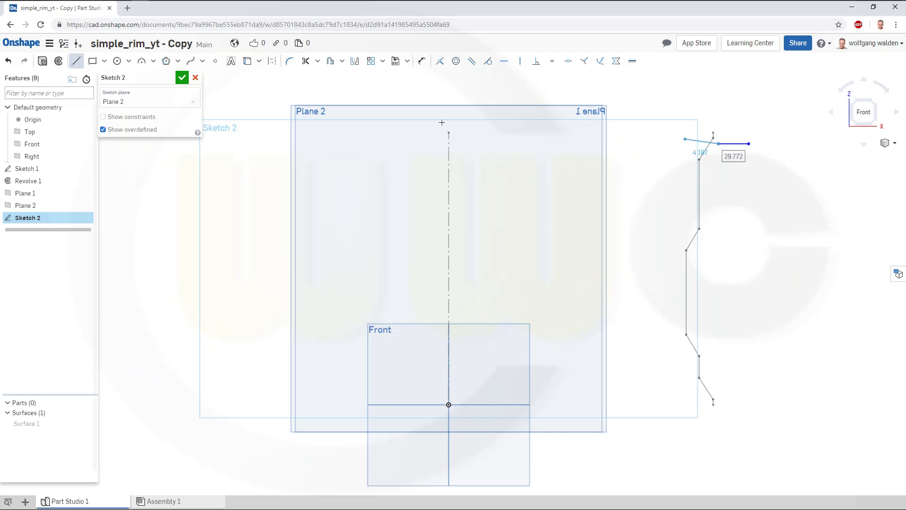
Step: Draw an arc of about 1732 mm radius from the line's inner end down towards the vertical centreline
left_click(143, 62)
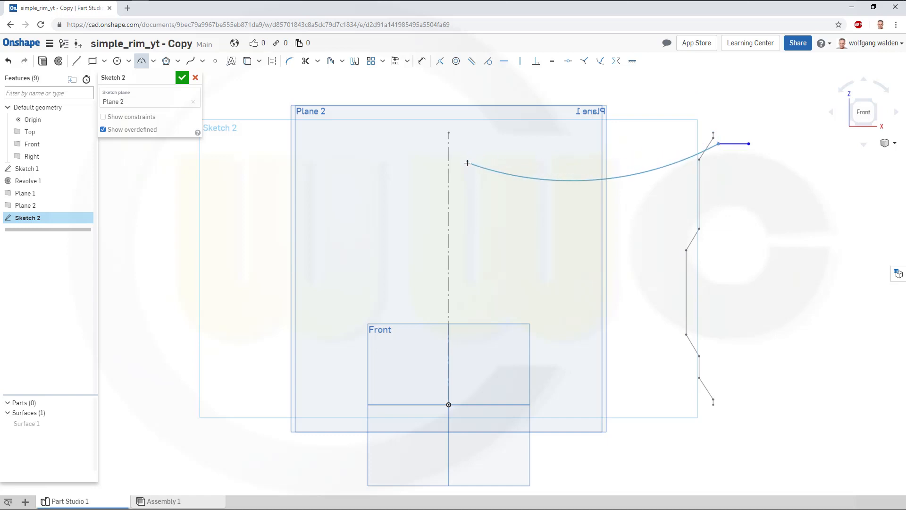
left_click(469, 169)
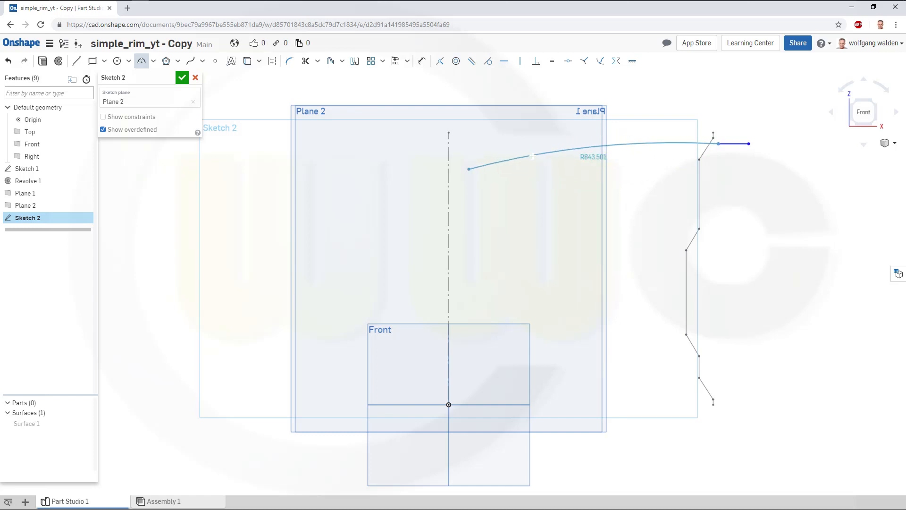
left_click(533, 158)
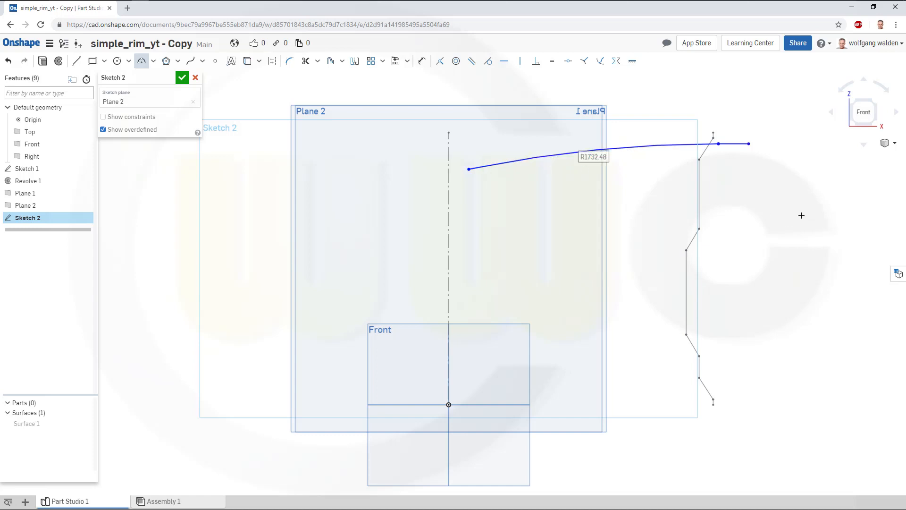
right_click(754, 180)
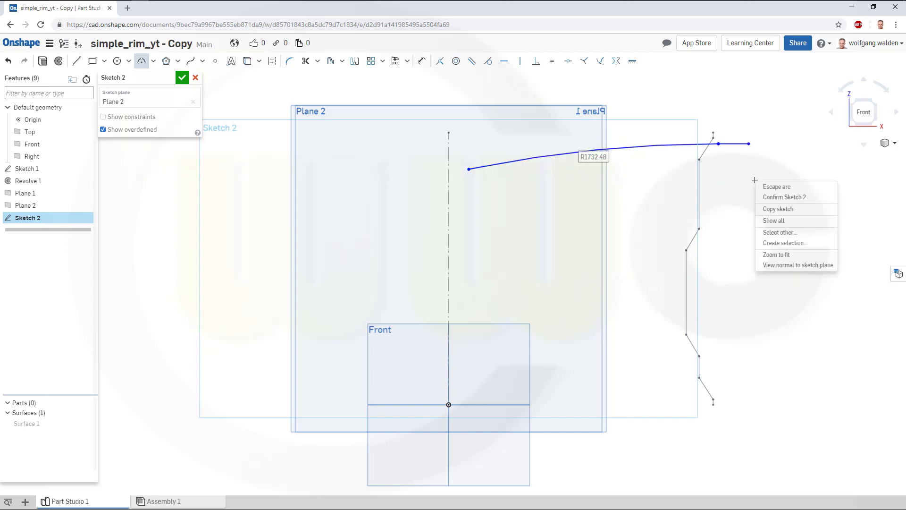
left_click(763, 187)
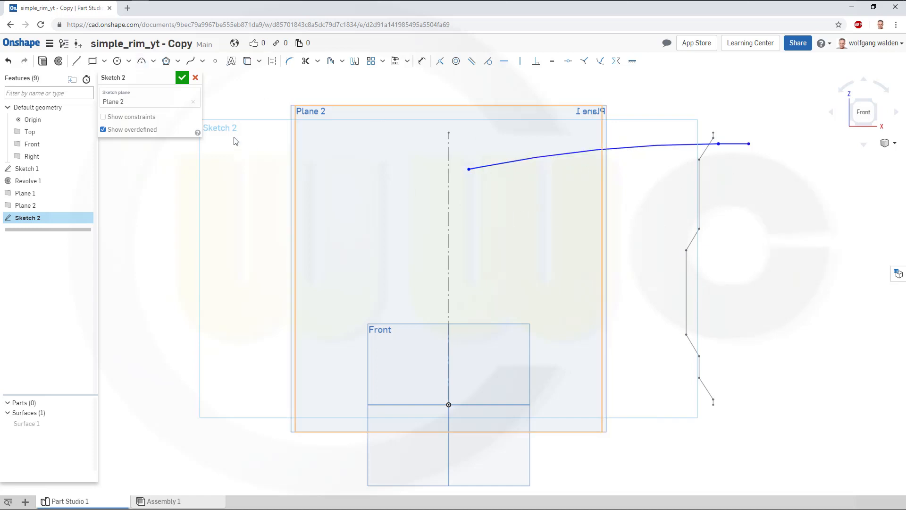
Step: Draw a horizontal line about 26 mm long beside the vertical centreline and a tangent arc of about 1076 mm radius out past the rim profile
left_click(77, 62)
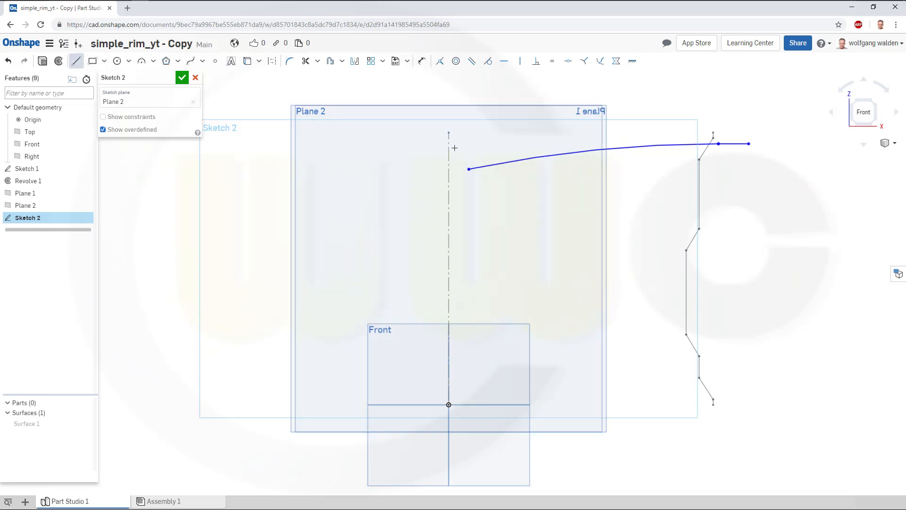
left_click(483, 143)
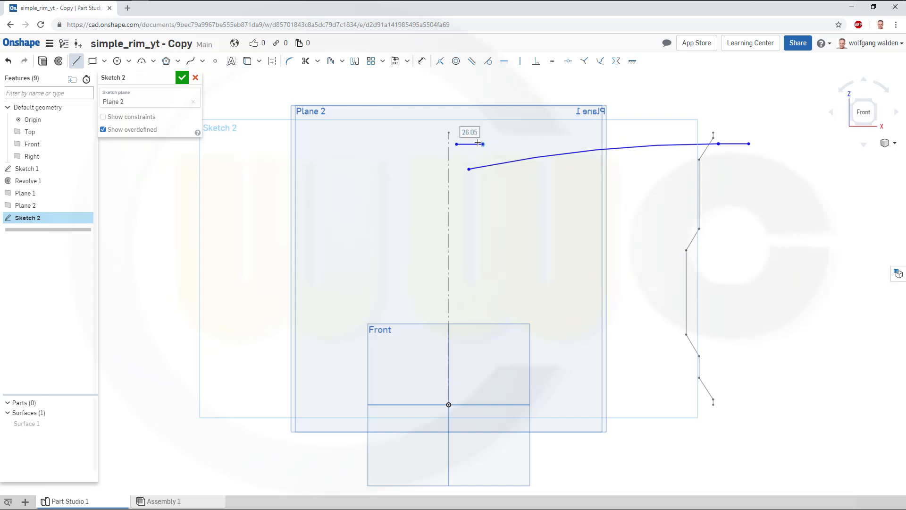
left_click(142, 61)
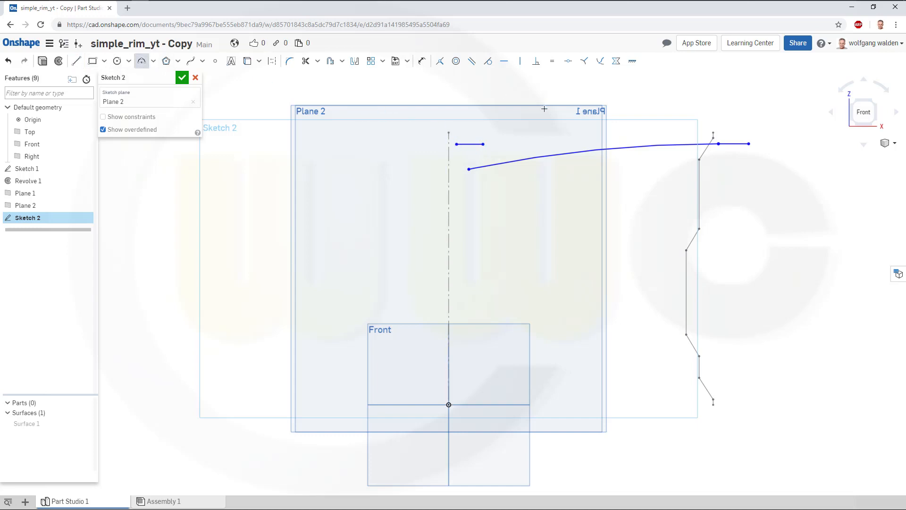
left_click(484, 144)
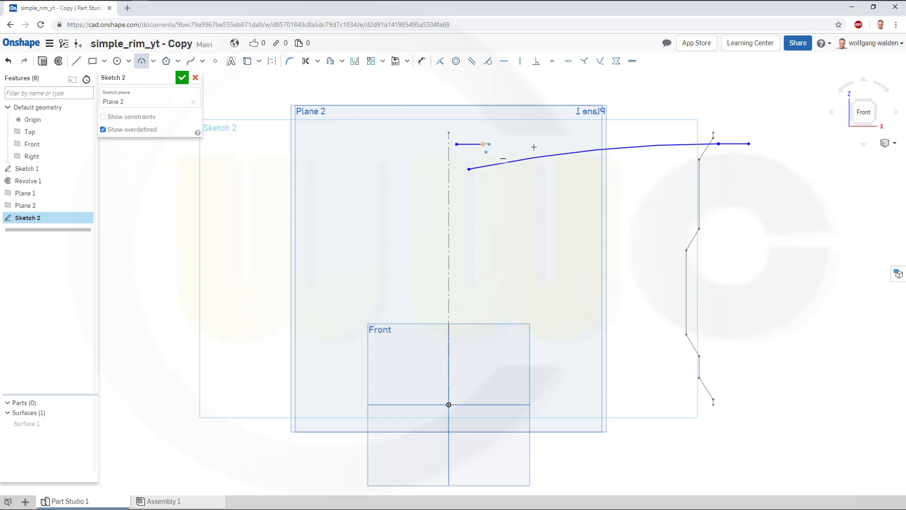
left_click(712, 177)
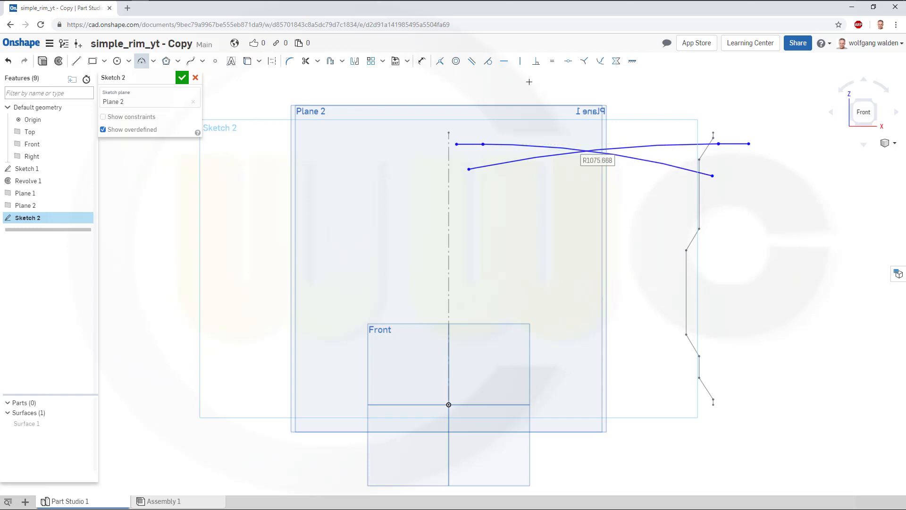
key("Escape")
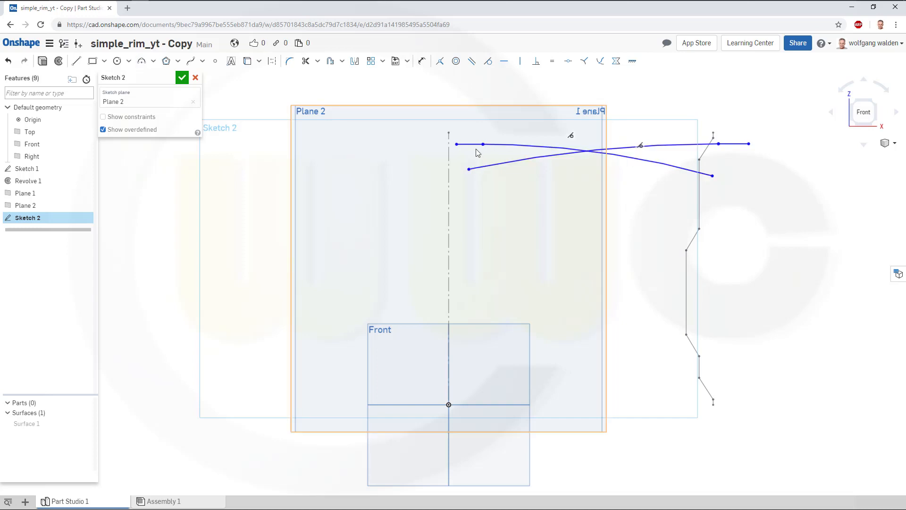
Step: Copy the sketch entities of the short line beside the centreline and its tangent arc
left_click(470, 144)
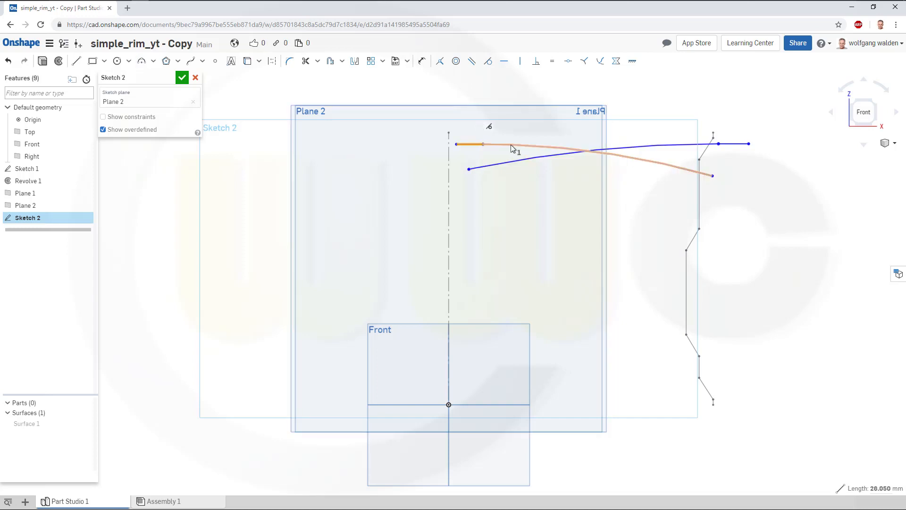
right_click(511, 144)
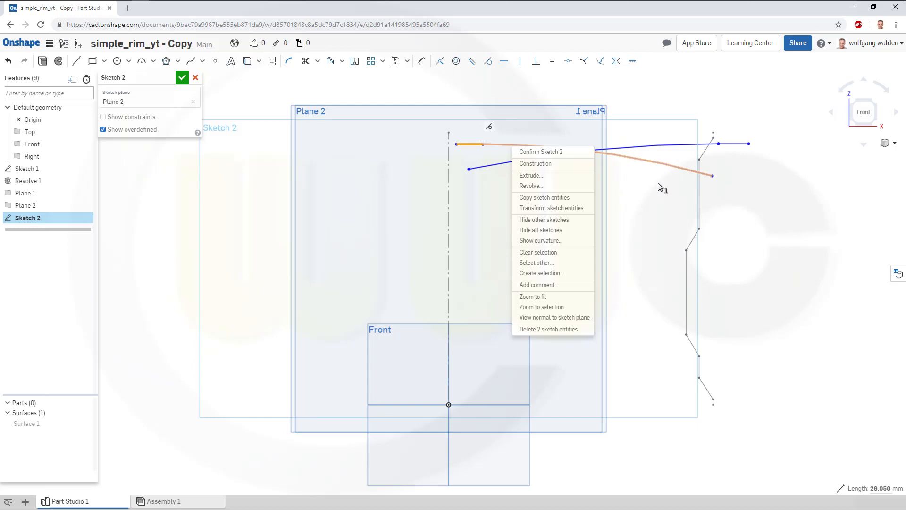
left_click(739, 200)
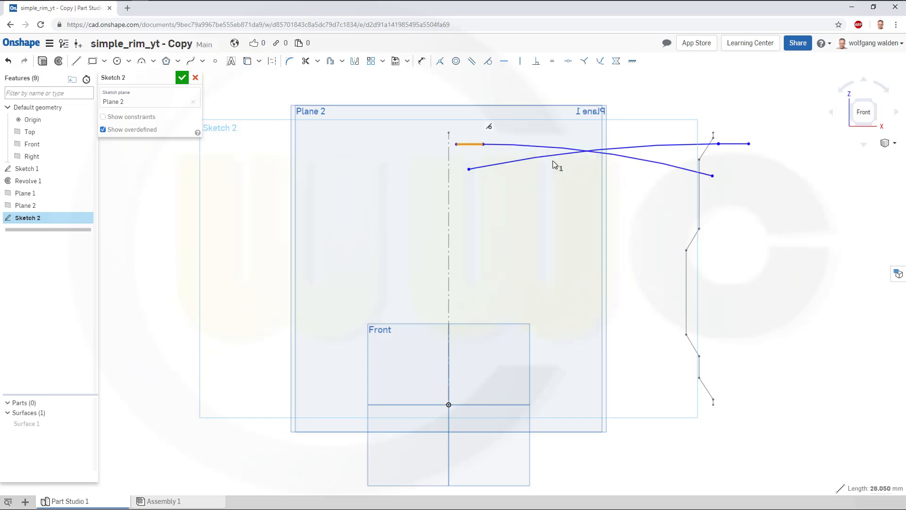
right_click(506, 144)
left_click(874, 224)
right_click(715, 185)
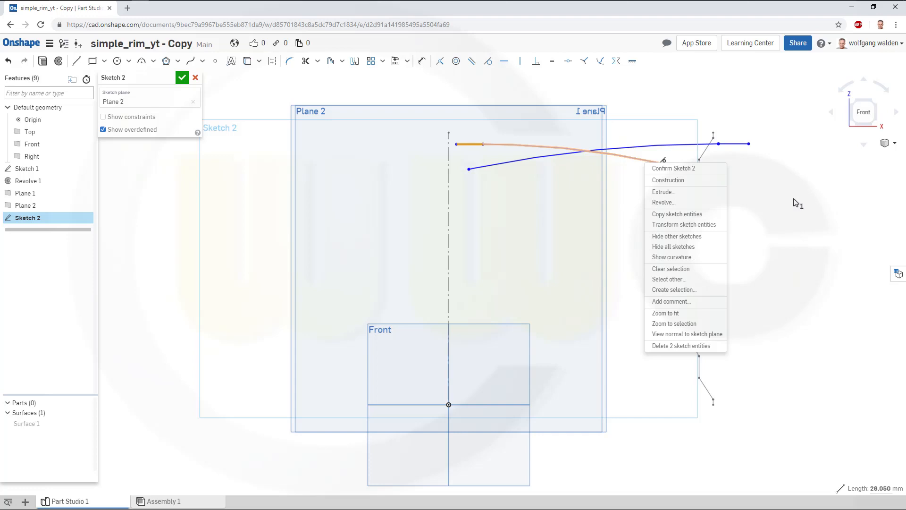
left_click(687, 216)
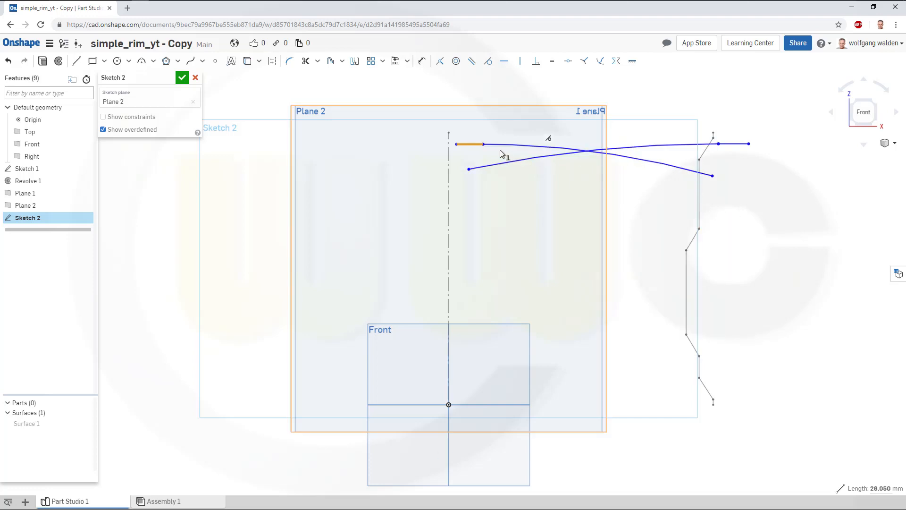
Step: Delete the short line beside the centreline with its tangent arc, and accept the sketch
left_click(655, 187)
left_click_drag(503, 152, 471, 133)
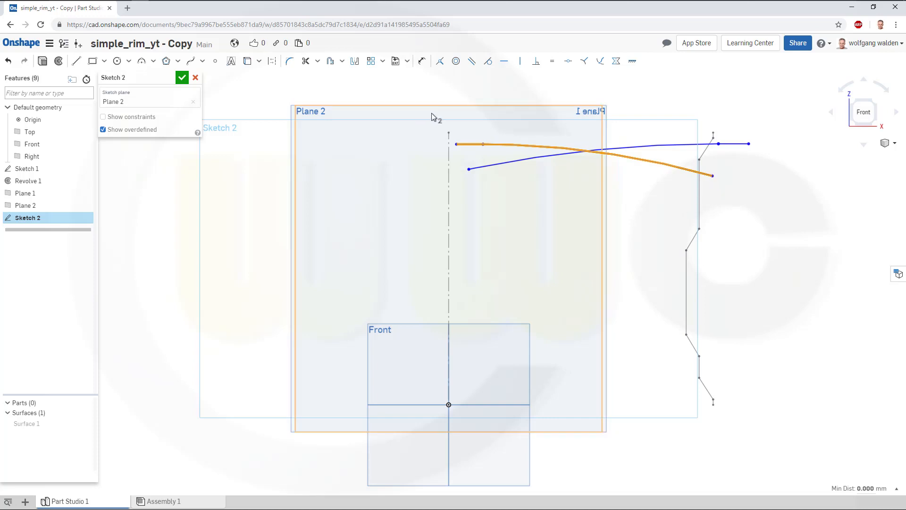
key("Delete")
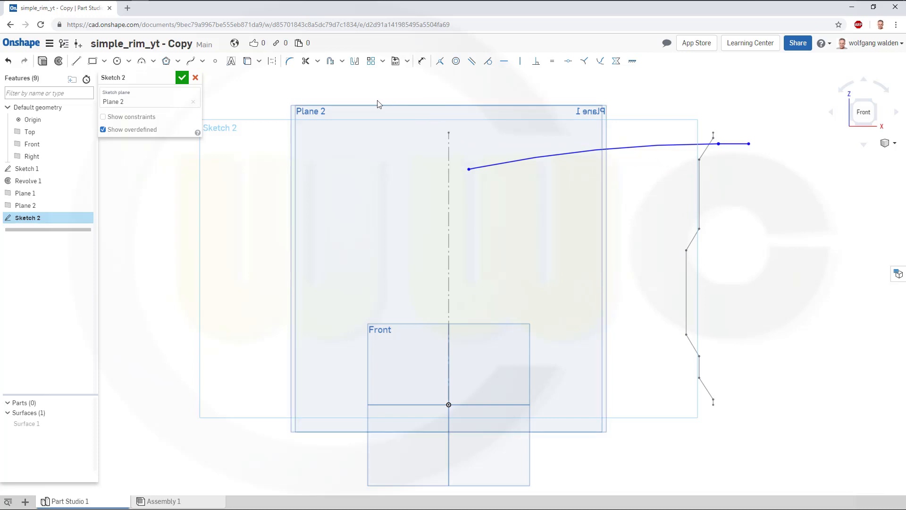
left_click(182, 78)
Step: Start a new sketch on Plane 1, the 75-degree plane, and show it from the front
right_click_drag(778, 222, 665, 206)
left_click(578, 177)
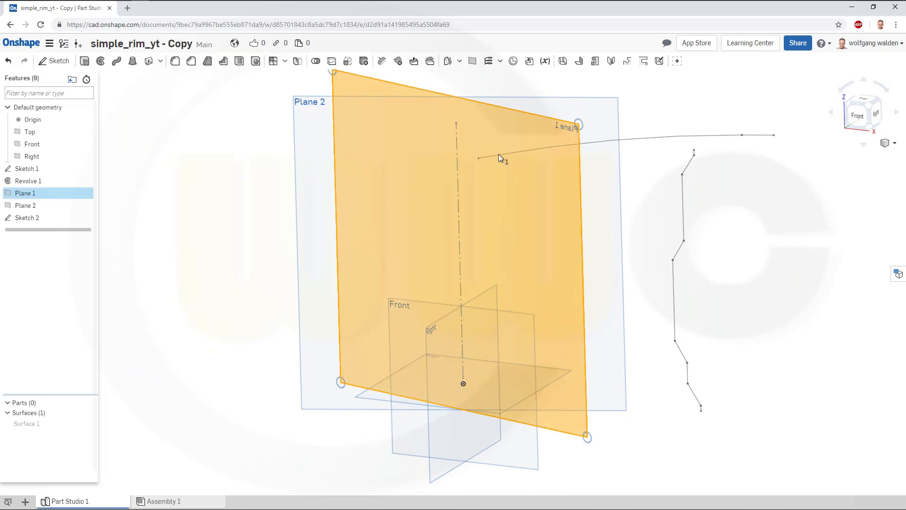
left_click(57, 61)
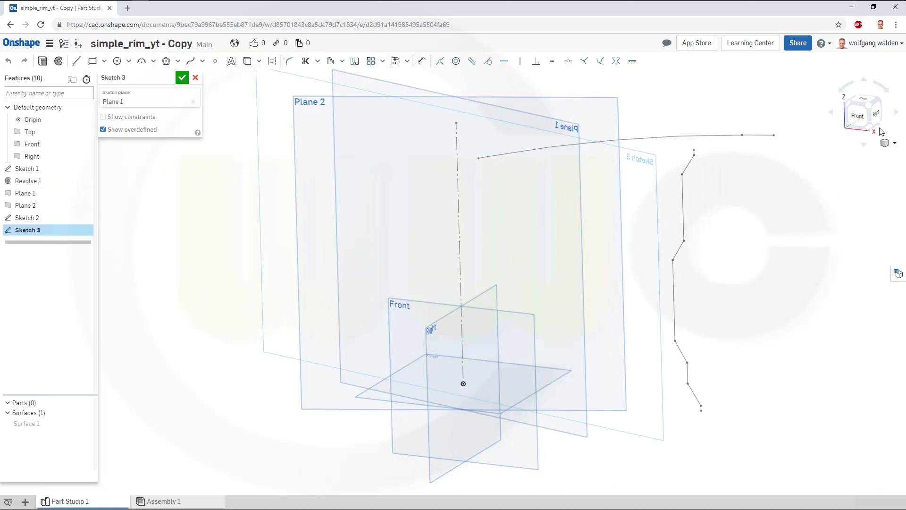
left_click(857, 117)
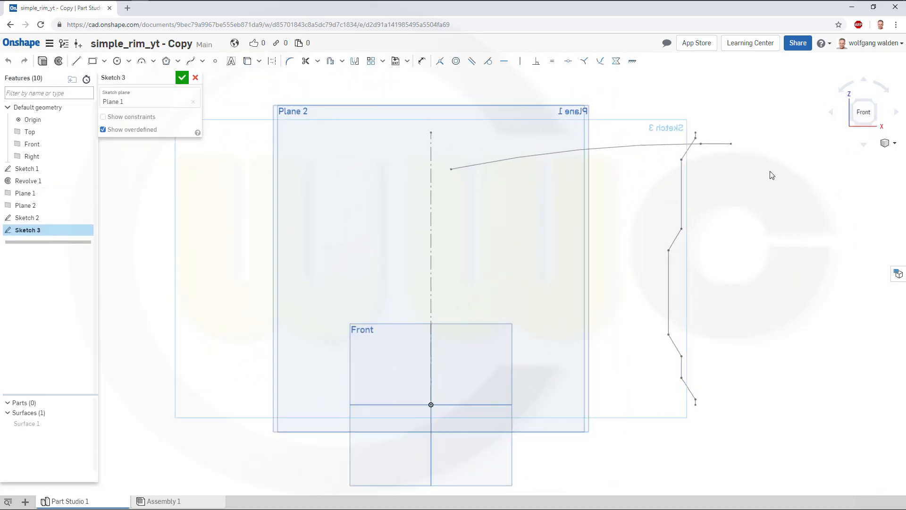
Step: Try pasting the copied line and arc into the new sketch, and delete both pasted entities
key("ctrl+v")
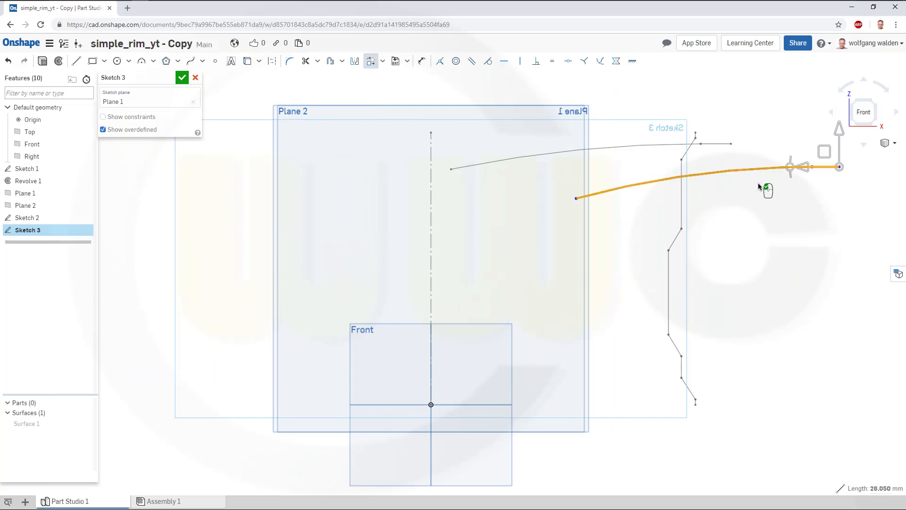
left_click(763, 188)
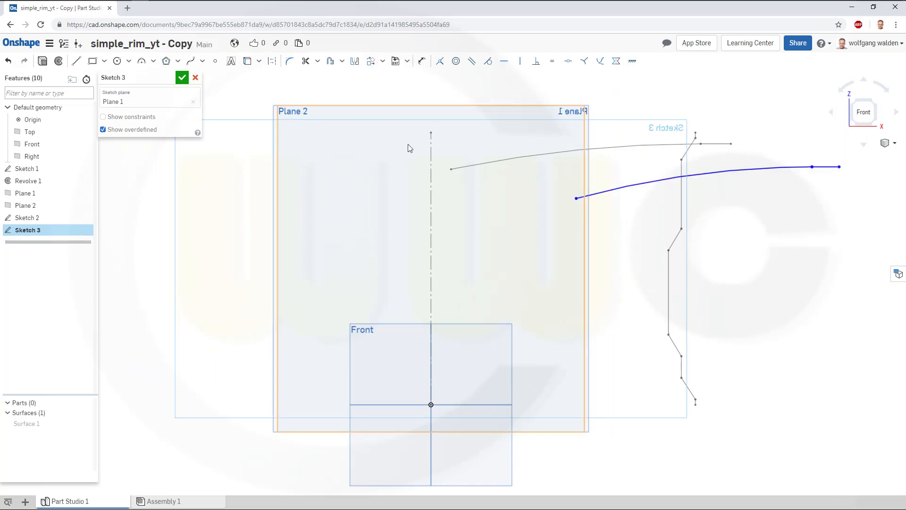
left_click(748, 173)
key("Delete")
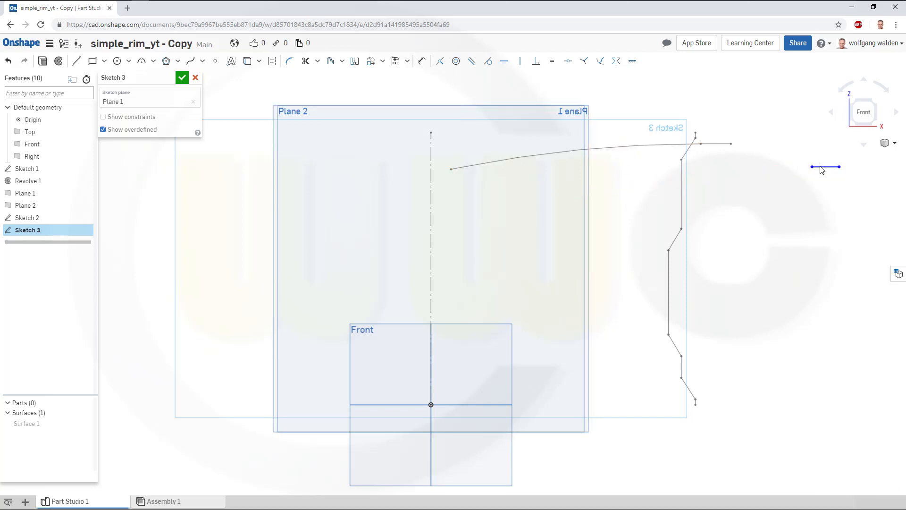
key("Delete")
Step: Draw a horizontal line about 24 mm long beside the upper end of the vertical centreline
left_click(76, 61)
left_click(440, 147)
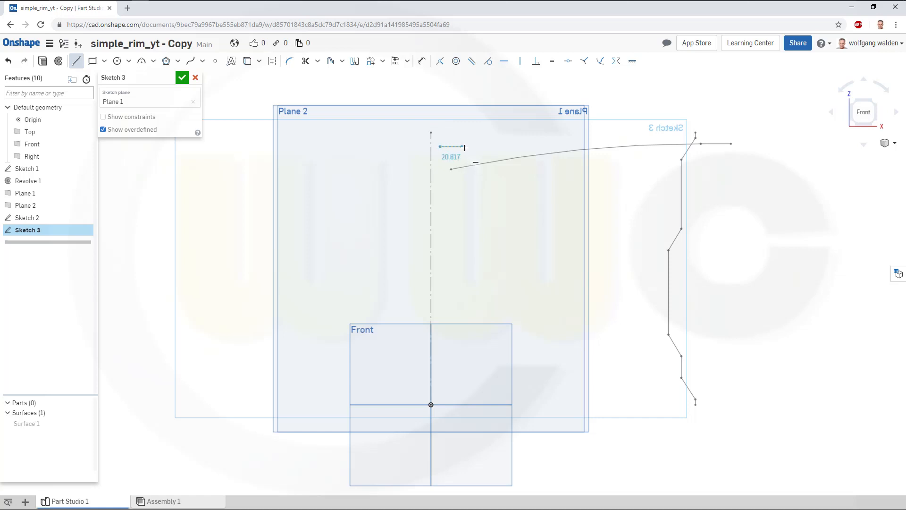
left_click(466, 146)
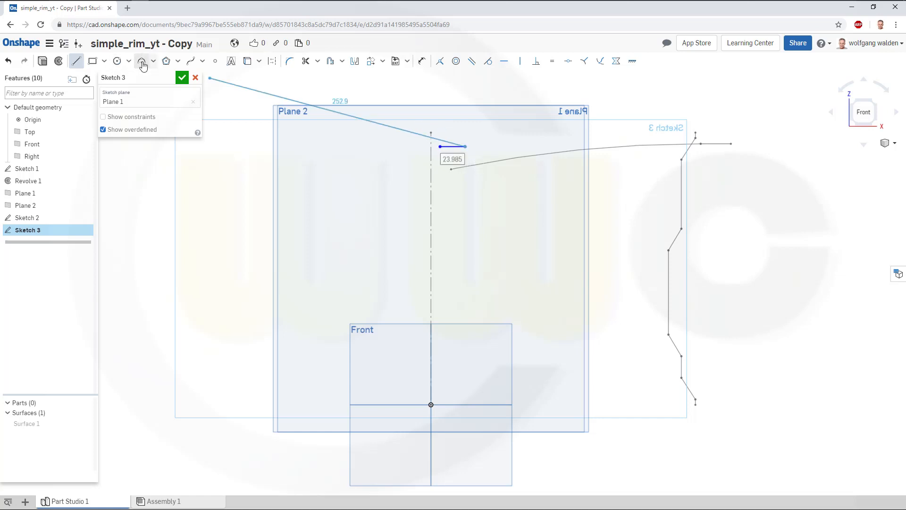
Step: Draw a tangent arc of about 1166 mm radius from the line's outer end, extend it past the rim profile, and accept the sketch
left_click(142, 61)
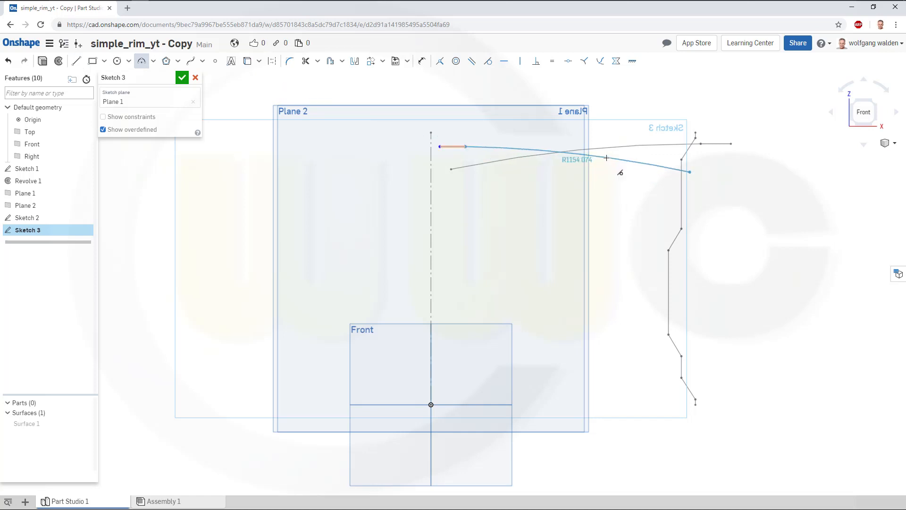
left_click(607, 158)
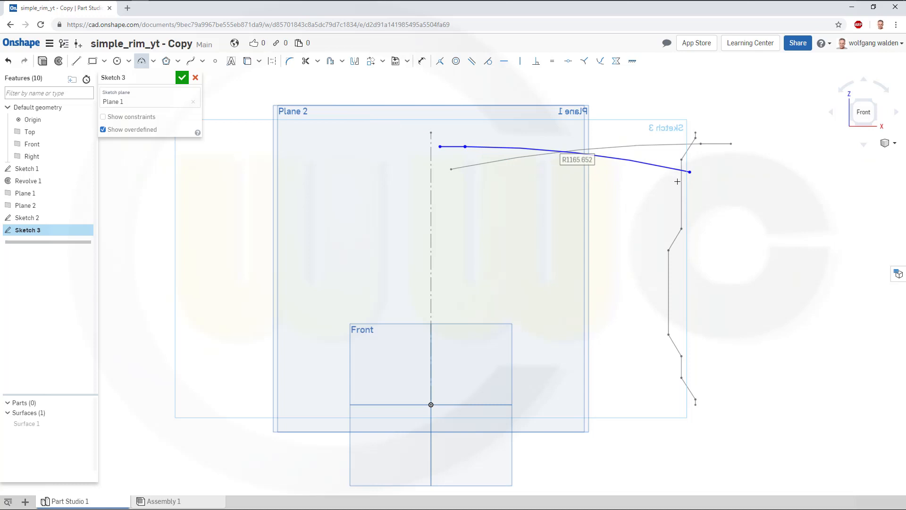
key("Escape")
left_click_drag(691, 174, 718, 180)
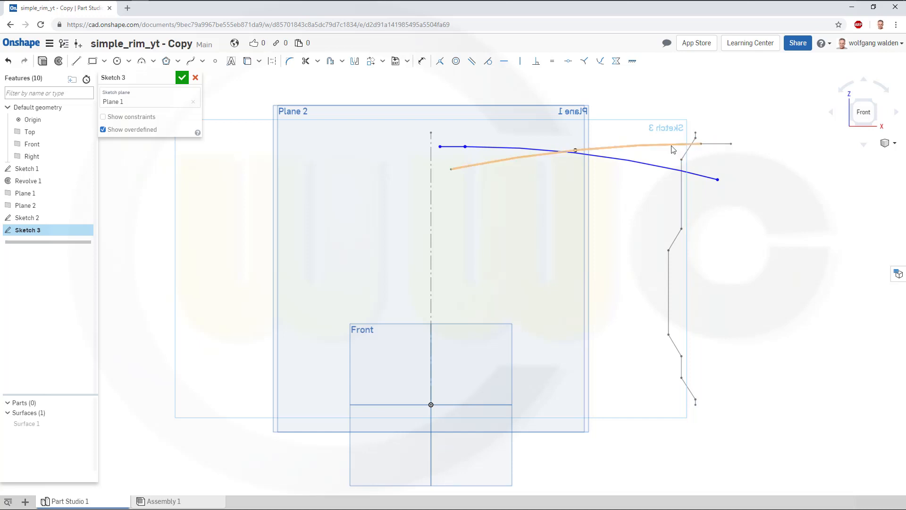
left_click(182, 78)
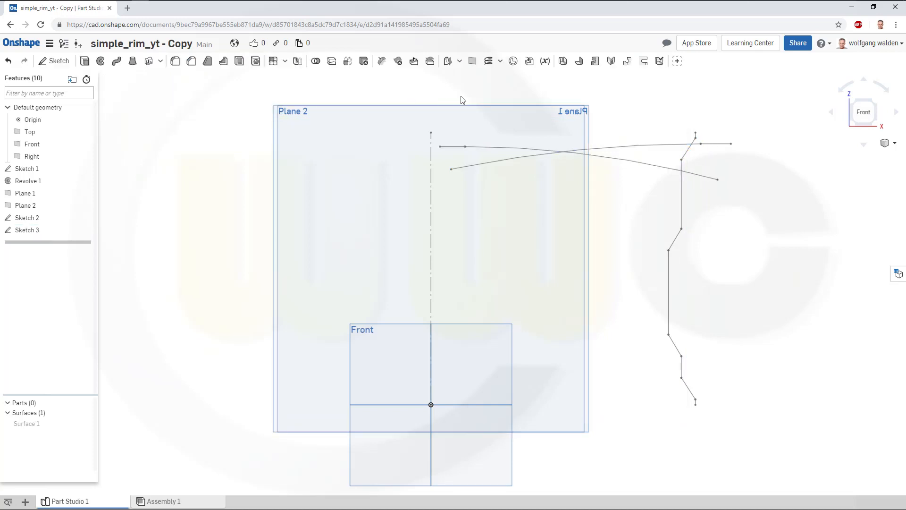
Step: Reopen Sketch 2, move its short horizontal line slightly lower with the attached arc, and accept the sketch
double_click(26, 222)
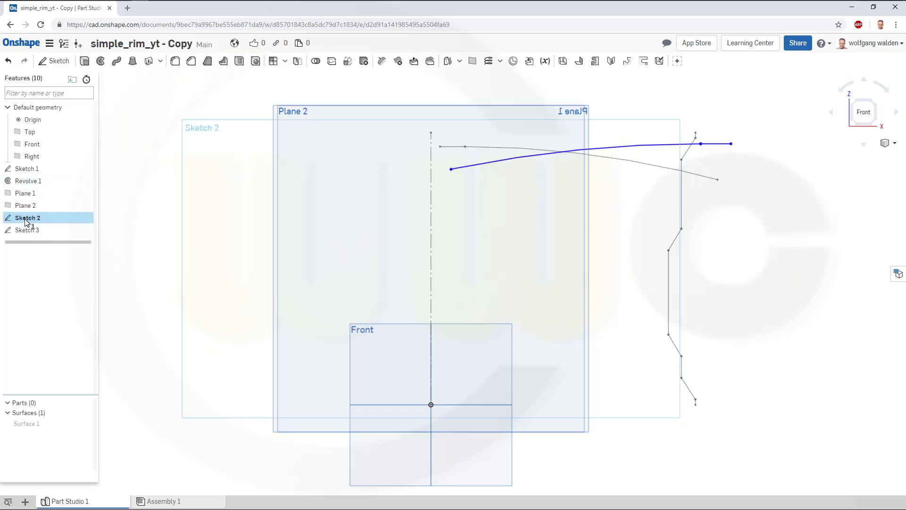
left_click(662, 150)
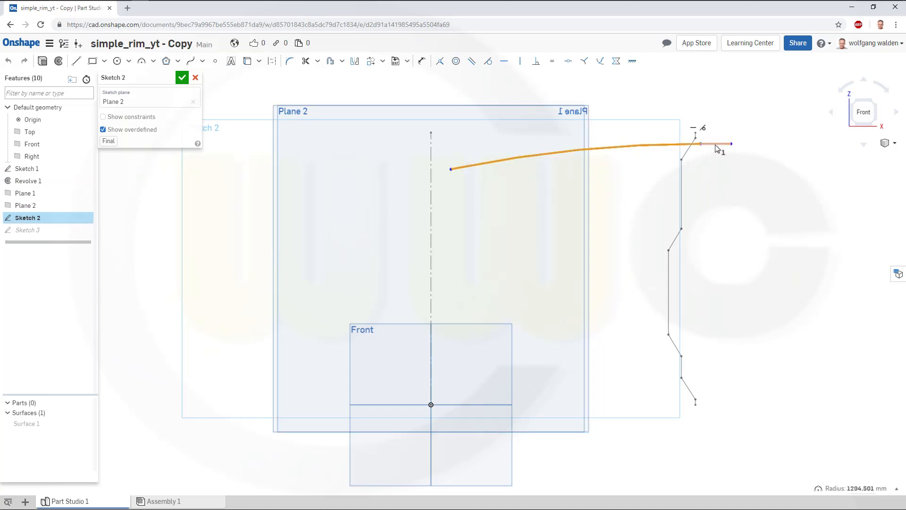
right_click(717, 149)
left_click_drag(712, 143, 709, 150)
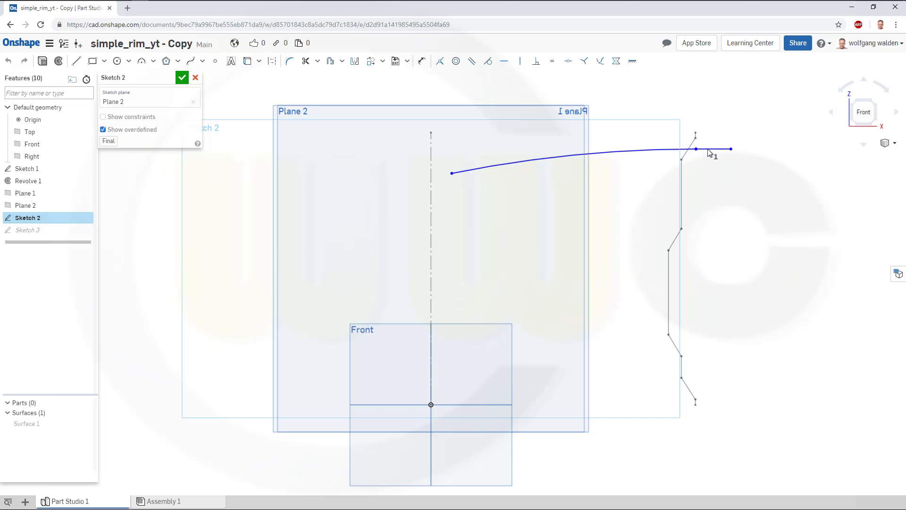
left_click(767, 133)
left_click(183, 78)
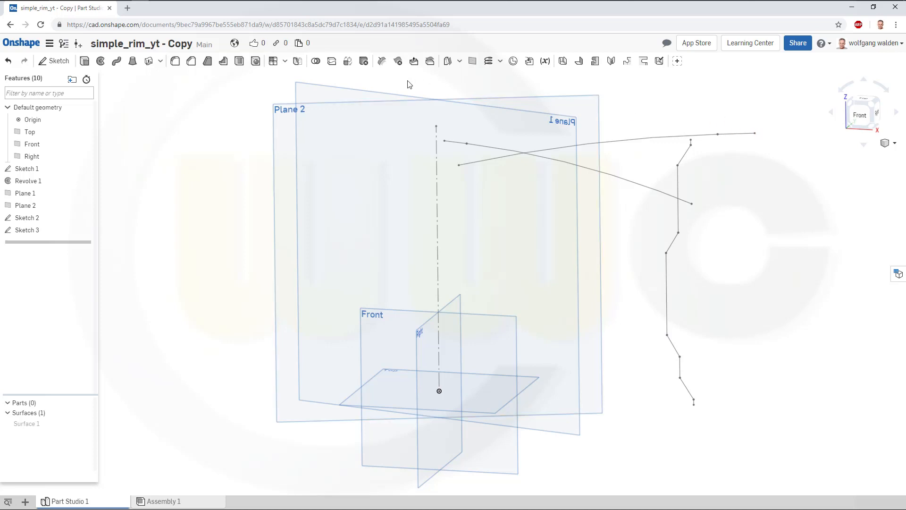
Step: Create a Curve point plane through the outer endpoint of Sketch 2's short line, using that line as the curve
left_click(473, 61)
left_click(186, 110)
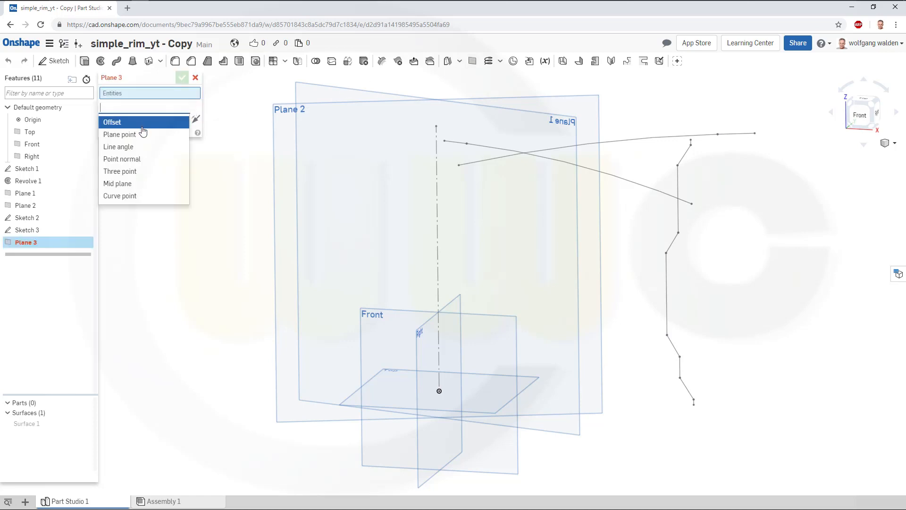
left_click(137, 195)
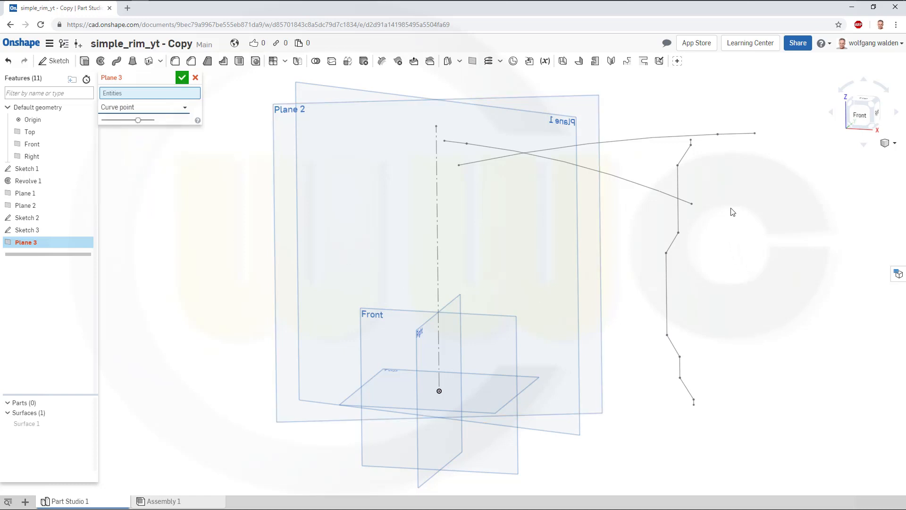
left_click(756, 134)
left_click(745, 136)
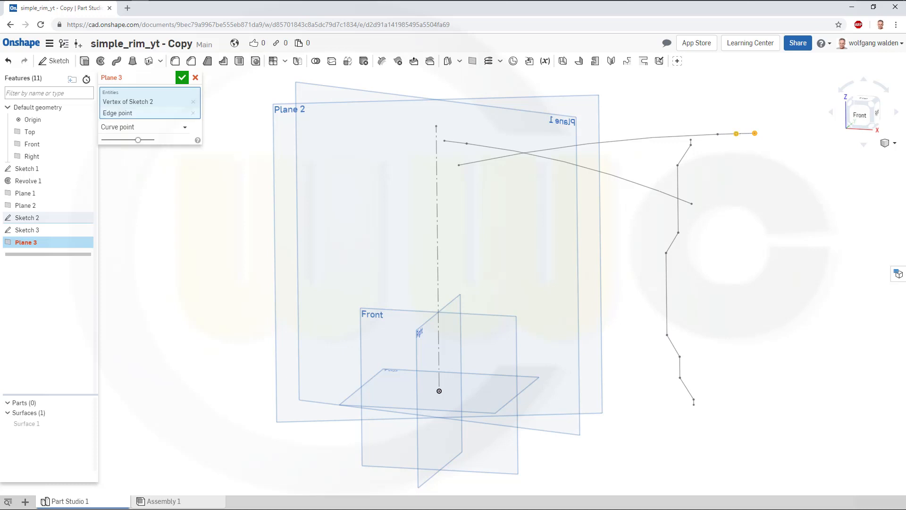
left_click(741, 136)
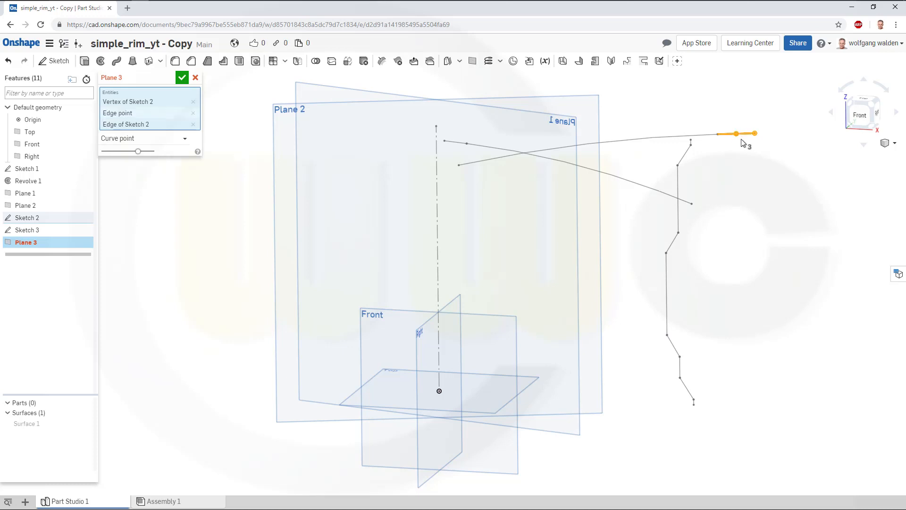
left_click(755, 135)
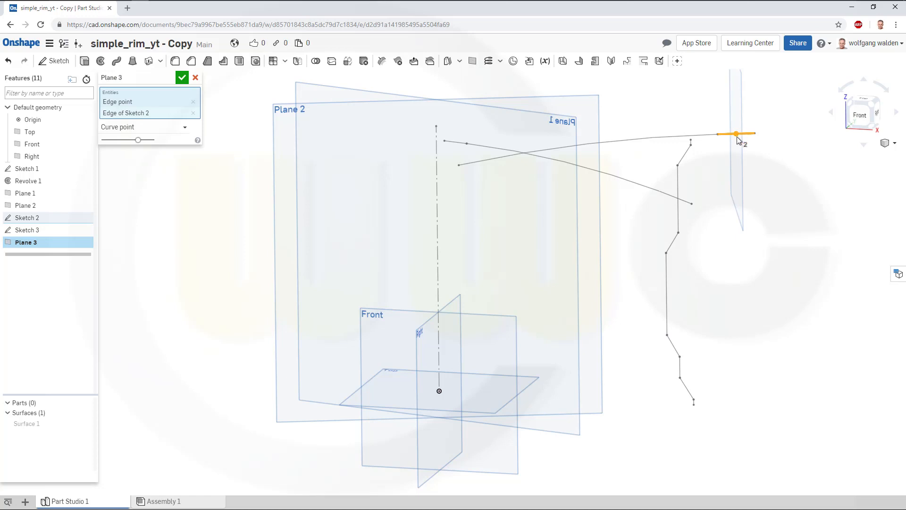
left_click(184, 129)
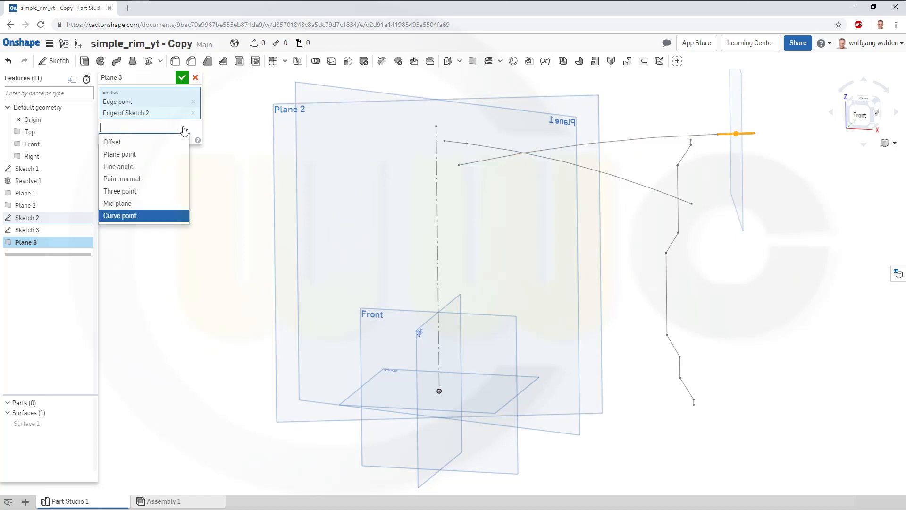
left_click(231, 88)
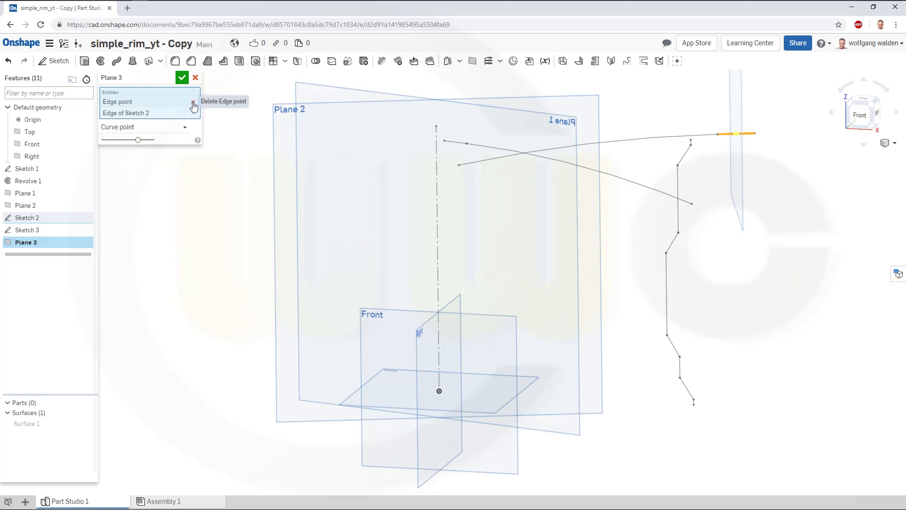
left_click(193, 103)
left_click(755, 134)
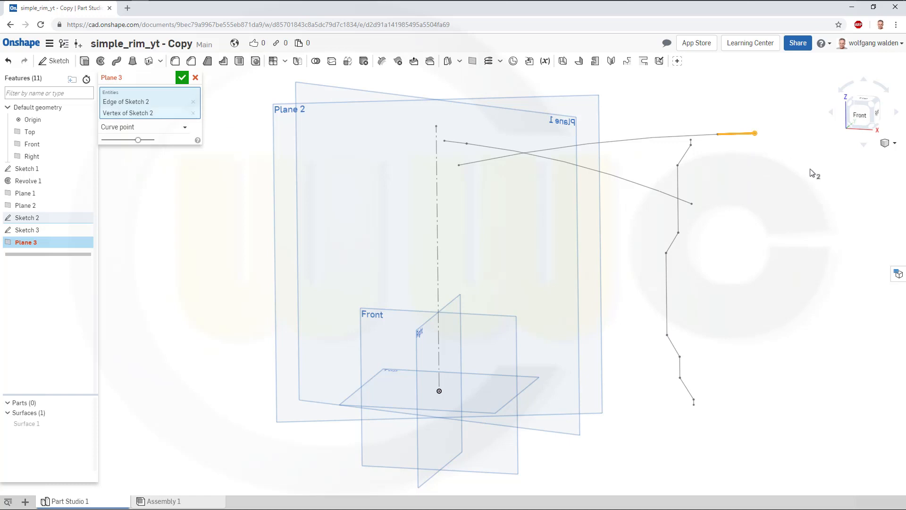
left_click(181, 78)
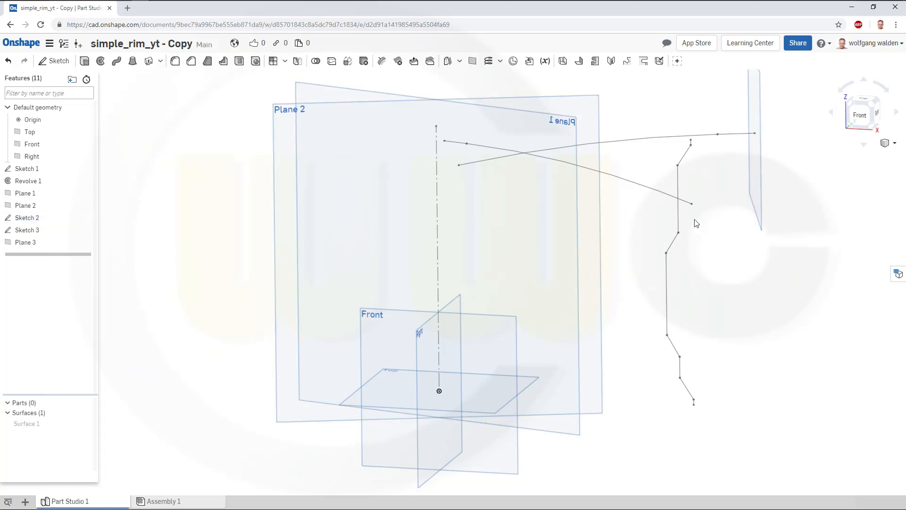
Step: Create a second Curve point plane at the outer end of Sketch 3's arc, using the arc as the curve
left_click(692, 204)
left_click(473, 61)
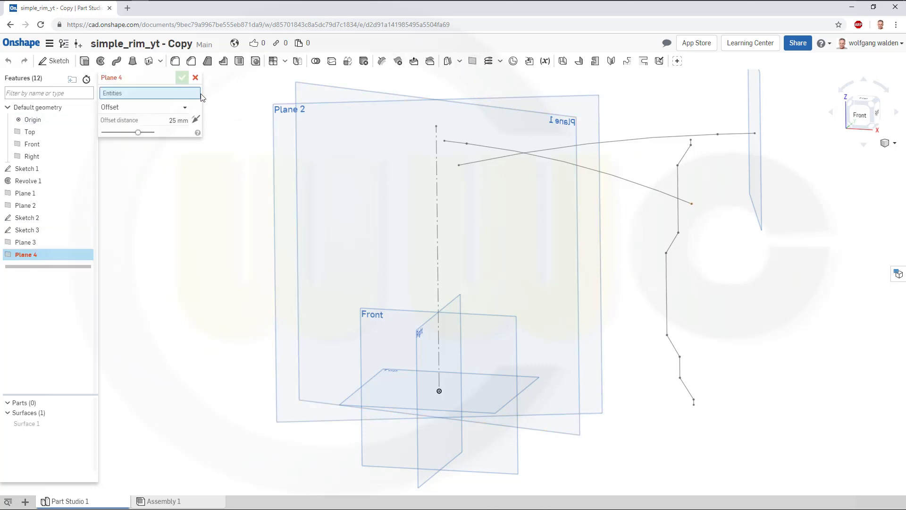
left_click(184, 108)
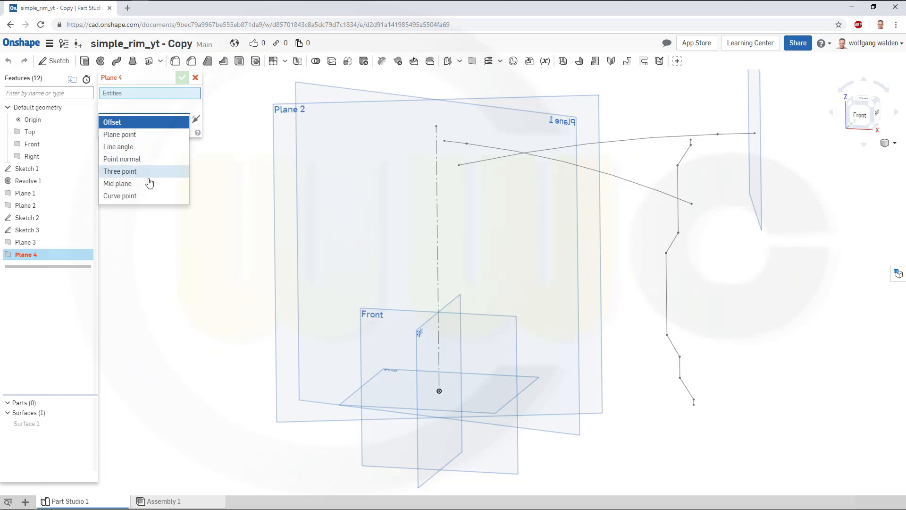
left_click(148, 196)
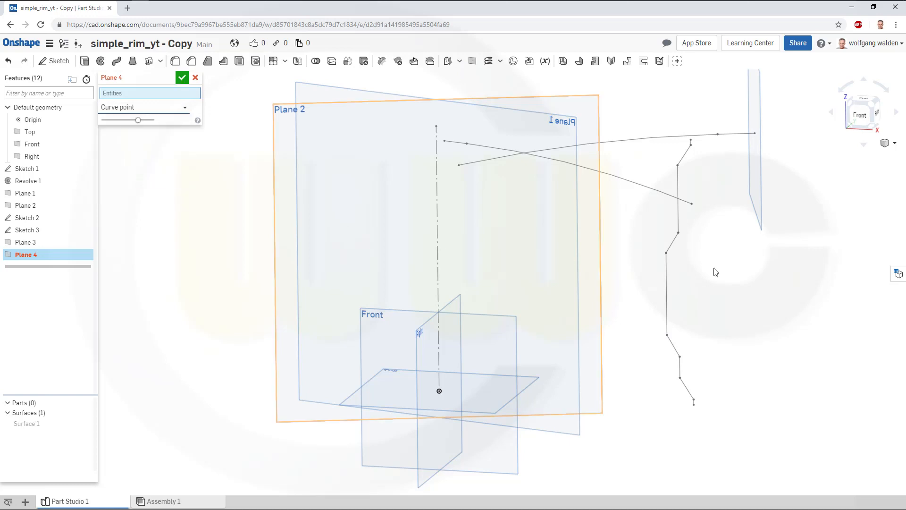
left_click(693, 204)
left_click(674, 199)
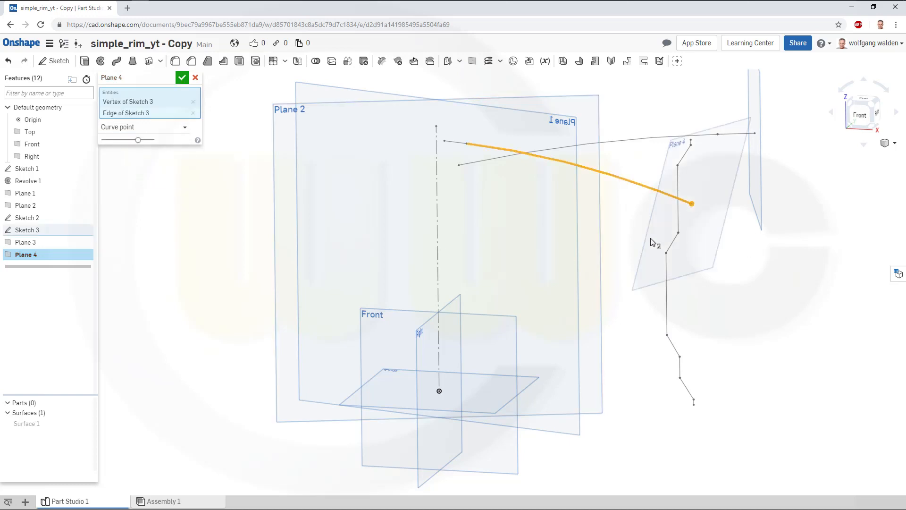
left_click(182, 78)
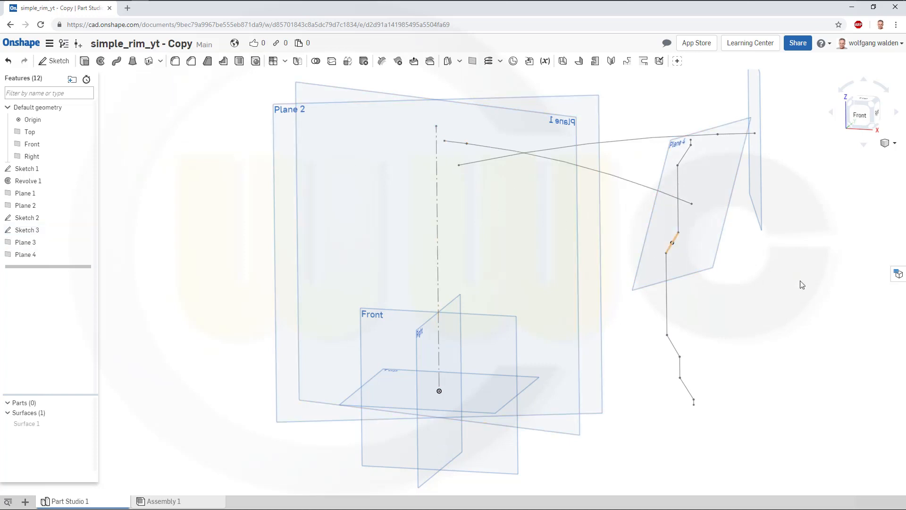
Step: Start a sketch on Plane 3 and project the outer endpoint of Sketch 2's short line into it
mouse_move(811, 288)
right_mouse_down()
mouse_move(755, 259)
mouse_move(686, 274)
mouse_move(699, 254)
mouse_move(722, 275)
mouse_move(712, 271)
mouse_move(704, 294)
mouse_move(718, 279)
right_mouse_up()
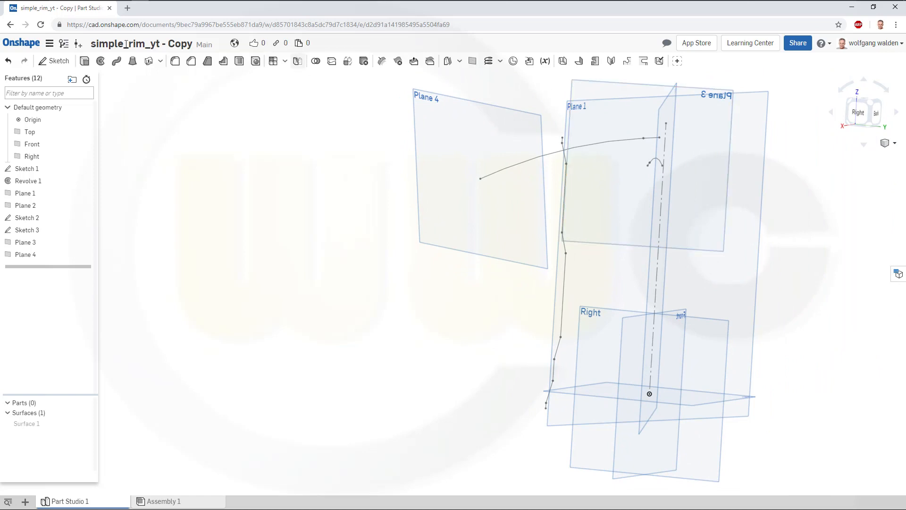
left_click(54, 61)
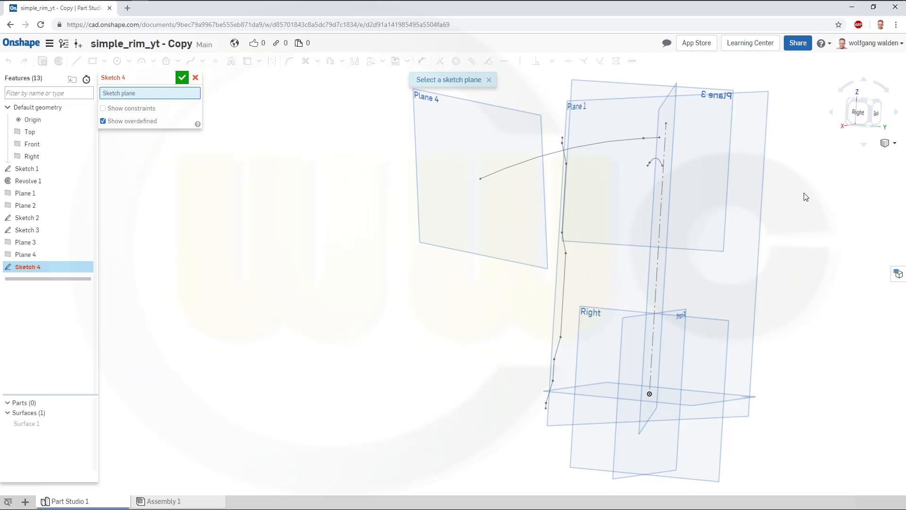
right_click_drag(806, 197, 816, 196)
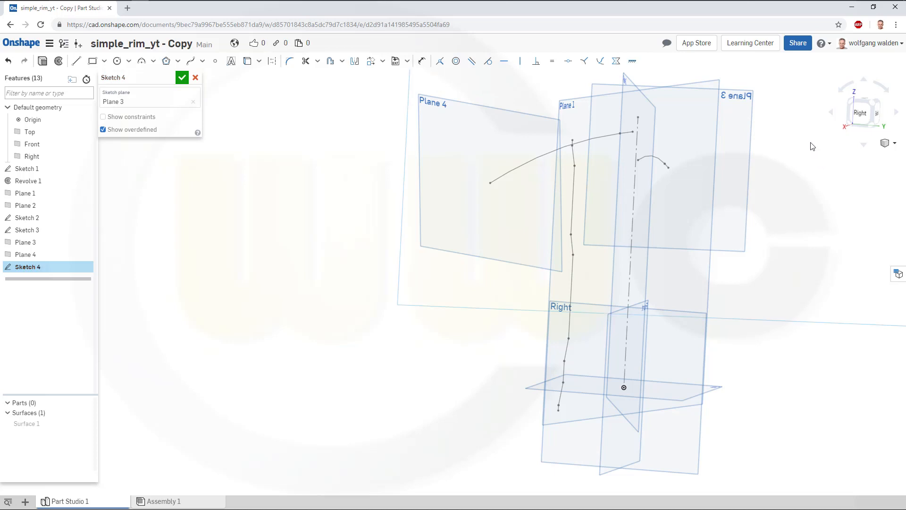
mouse_move(810, 143)
right_mouse_down()
mouse_move(817, 153)
mouse_move(809, 142)
mouse_move(795, 157)
mouse_move(676, 207)
mouse_move(734, 174)
mouse_move(735, 186)
mouse_move(630, 188)
mouse_move(653, 206)
mouse_move(700, 202)
mouse_move(546, 169)
mouse_move(269, 147)
mouse_move(491, 166)
mouse_move(694, 200)
mouse_move(654, 169)
mouse_move(684, 171)
mouse_move(673, 170)
right_mouse_up()
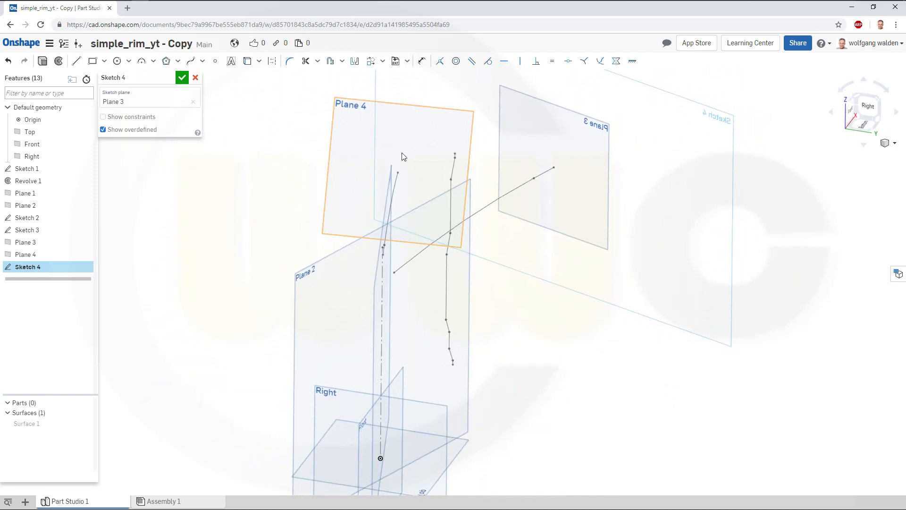
mouse_move(402, 156)
right_mouse_down()
mouse_move(368, 181)
mouse_move(370, 194)
mouse_move(206, 104)
right_mouse_up()
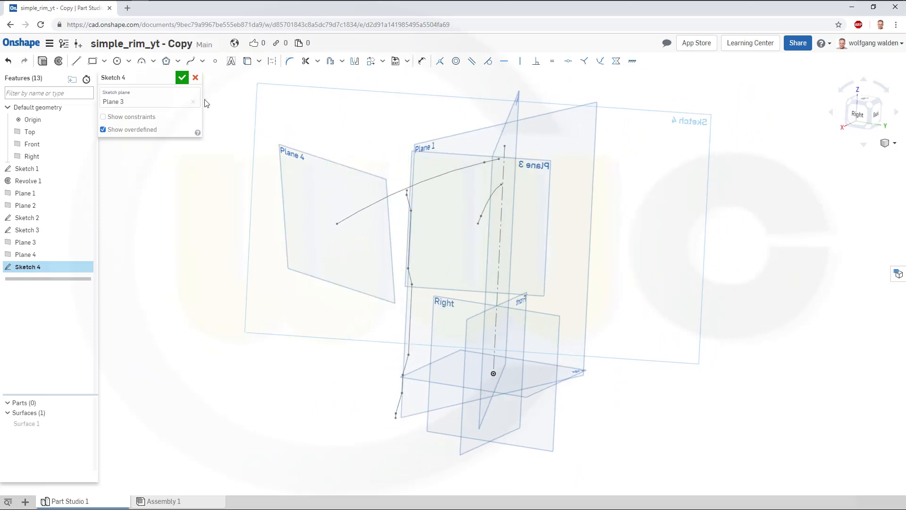
left_click(247, 61)
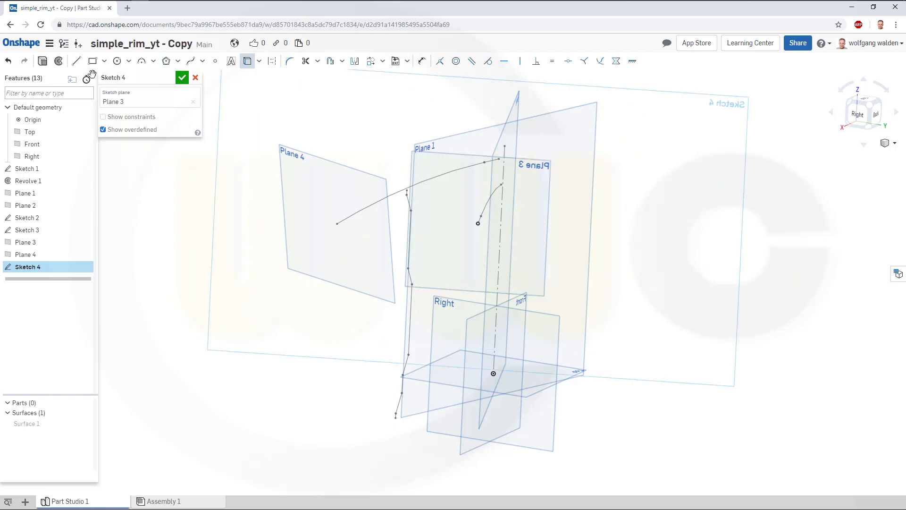
Step: Draw a horizontal line about 130 mm long just below the projected point and convert it to construction geometry
left_click(76, 61)
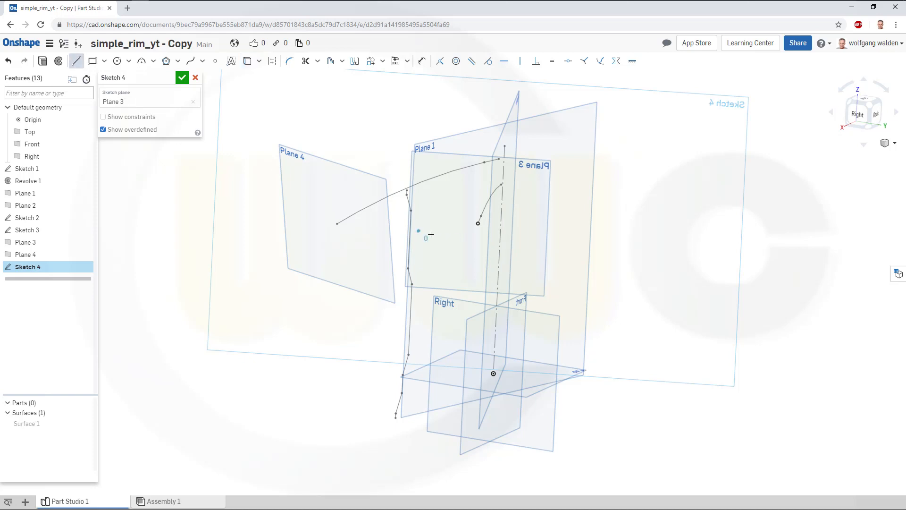
left_click(538, 239)
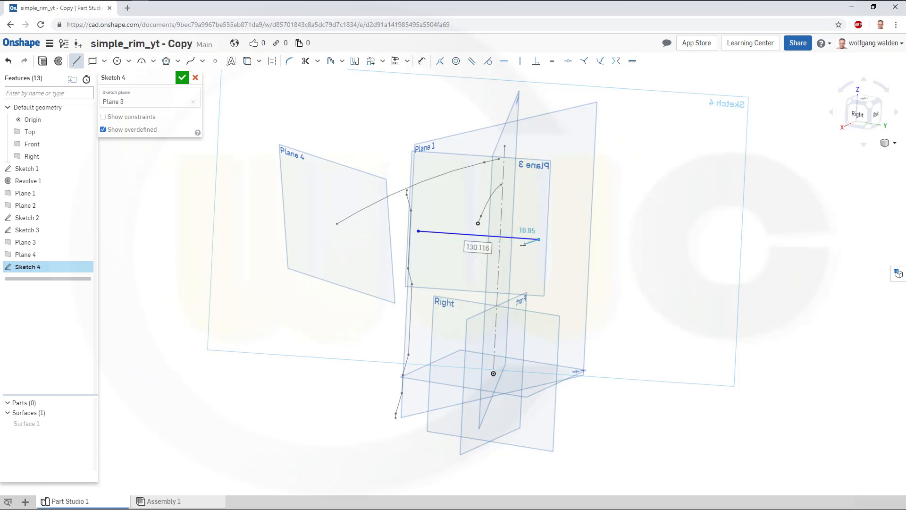
right_click(518, 247)
left_click(529, 251)
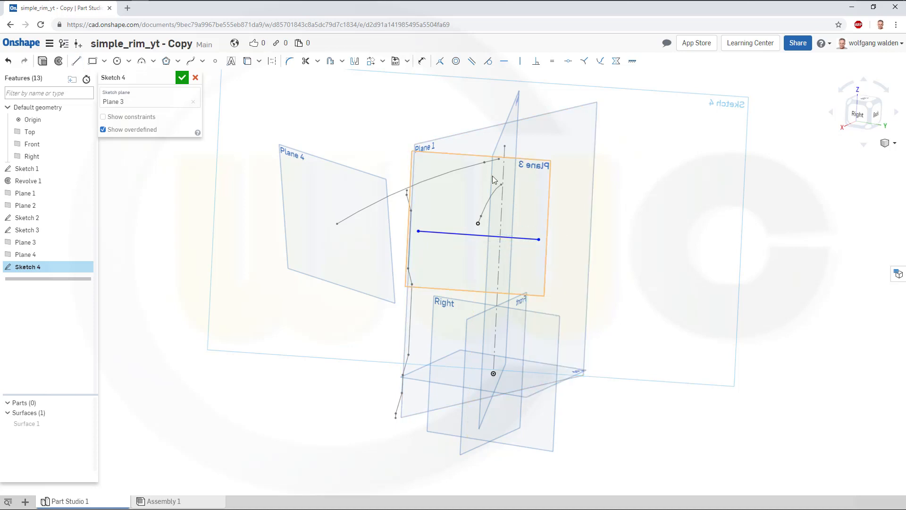
left_click(438, 233)
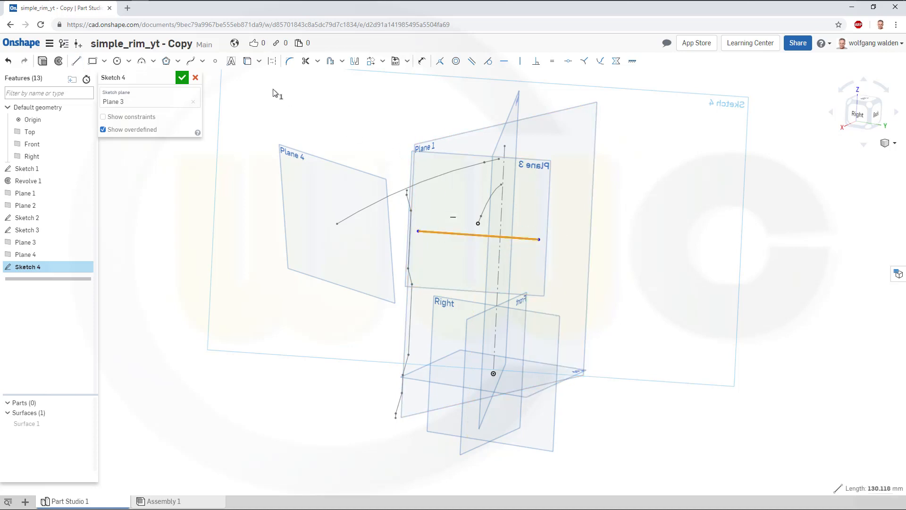
left_click(273, 66)
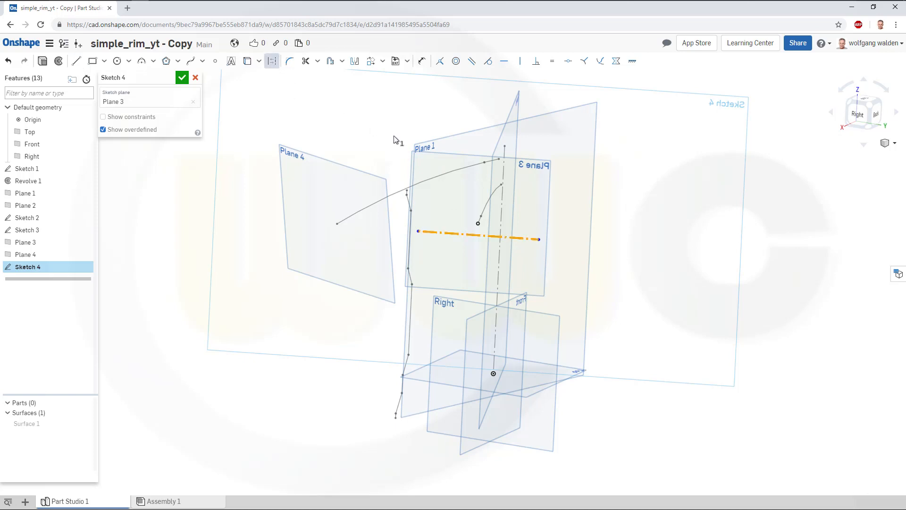
Step: Draw a three-point arc of about 170 mm radius between the construction line's ends through the projected point, and make it regular geometry
left_click(141, 60)
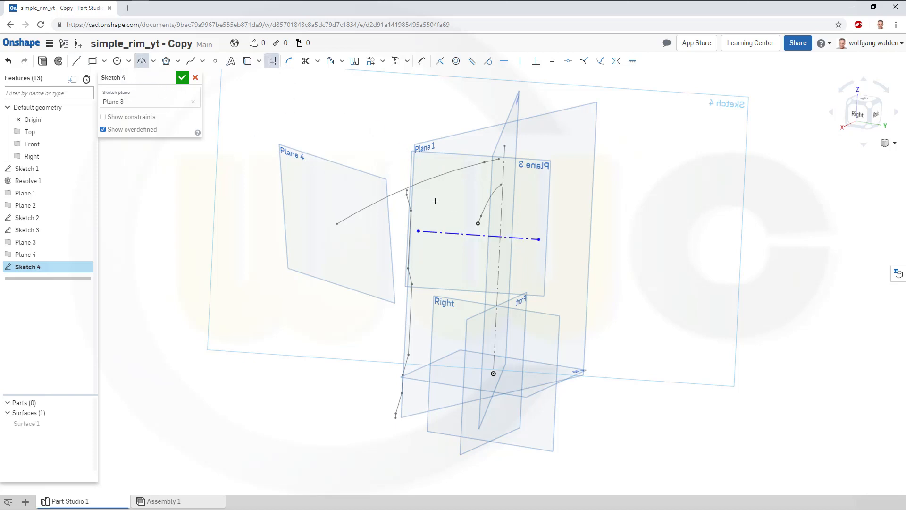
left_click(418, 230)
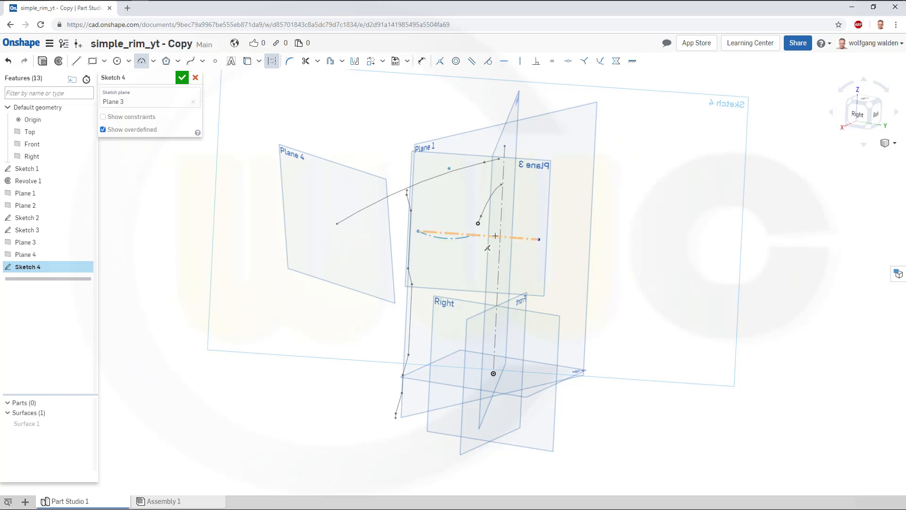
left_click(538, 240)
left_click(477, 223)
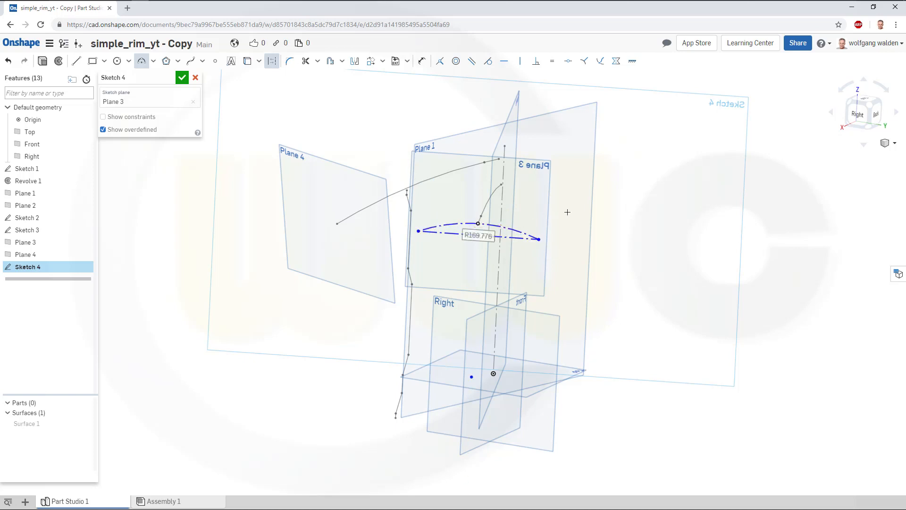
key("Escape")
left_click(465, 228)
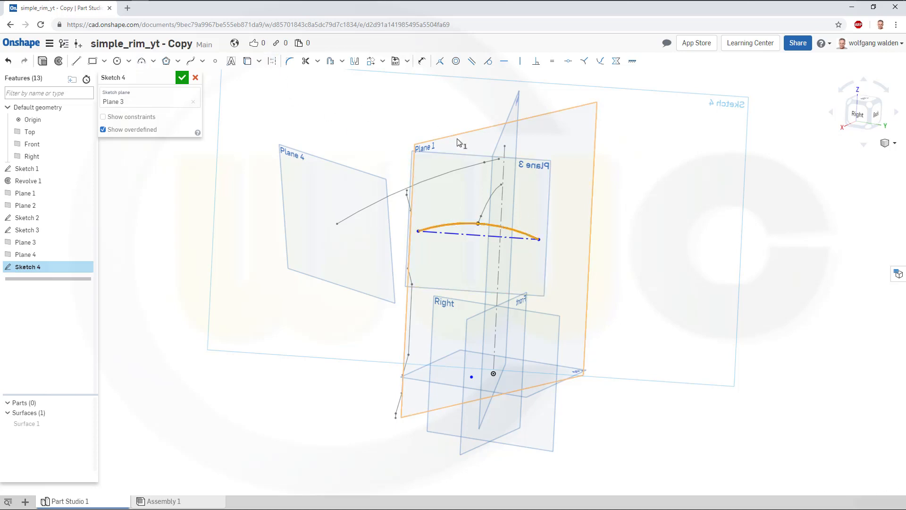
Step: Draw a short line from the projected point on the arc down to the midpoint of the construction line
scroll(479, 229, "down", 3)
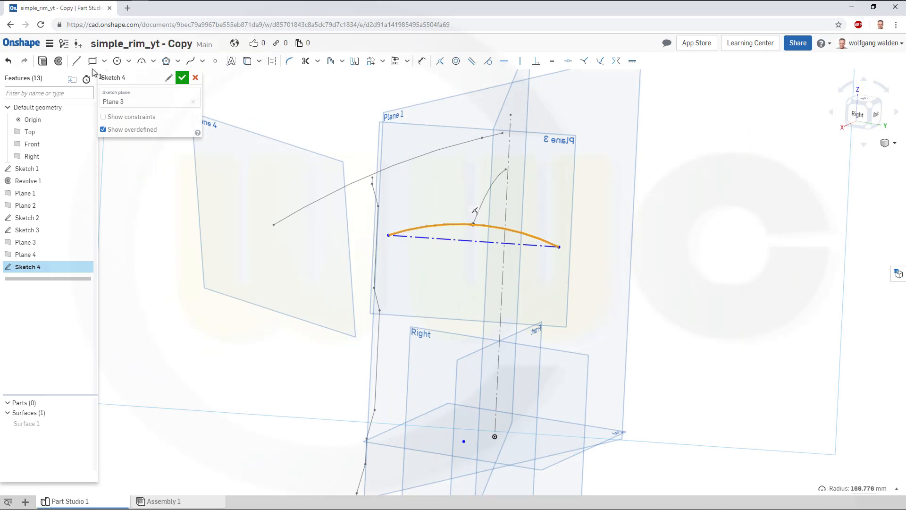
left_click(76, 61)
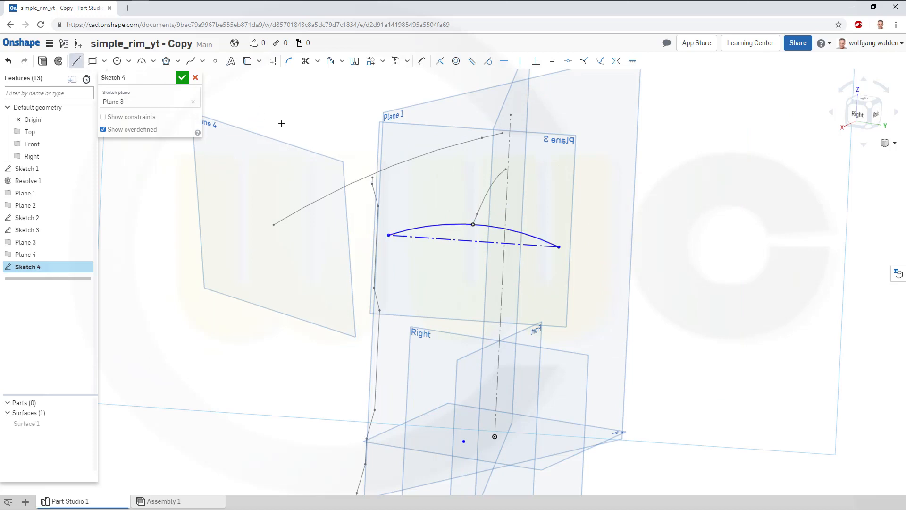
left_click(471, 225)
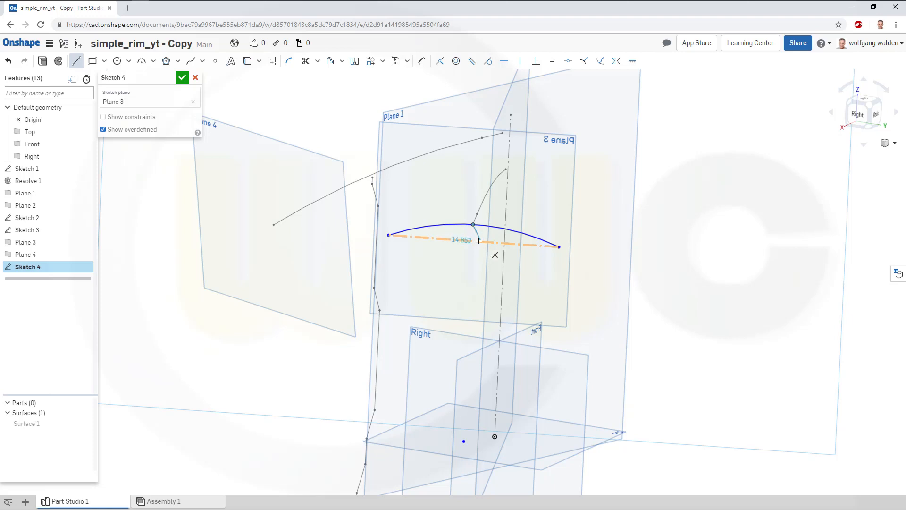
scroll(472, 241, "up", 3)
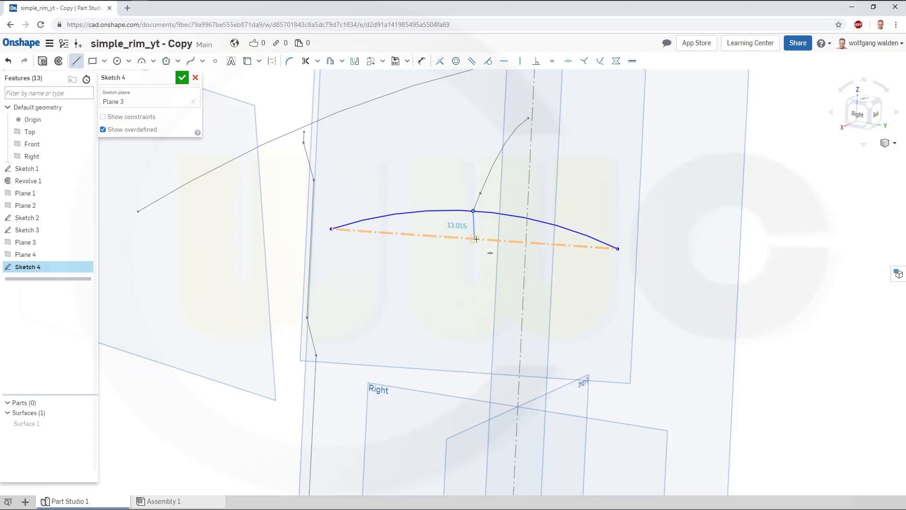
left_click(475, 240)
key("Escape")
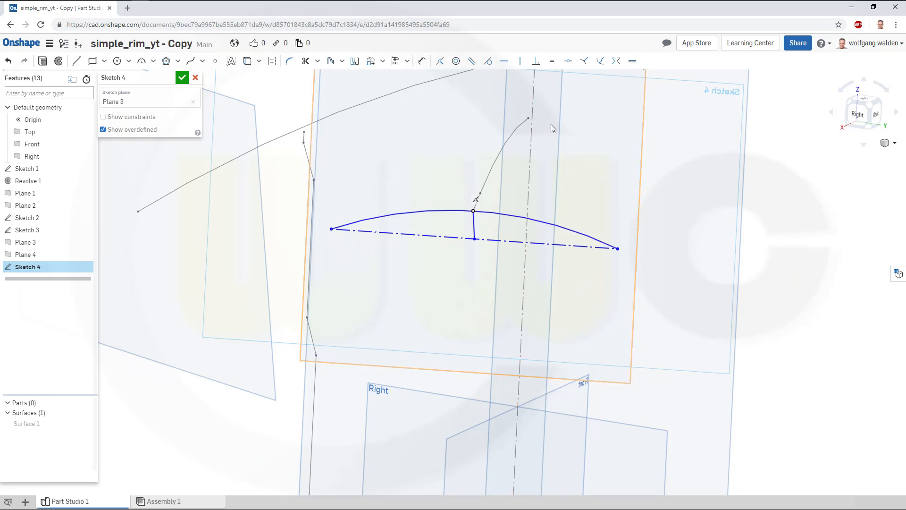
Step: Constrain the short line vertical, widen the arc by pulling the construction line's end outward, and finish the sketch
left_click(522, 63)
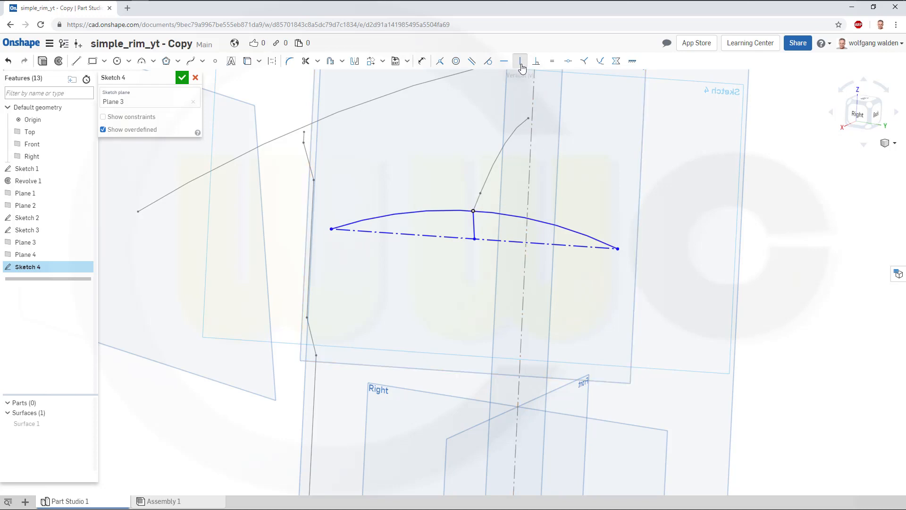
left_click(473, 232)
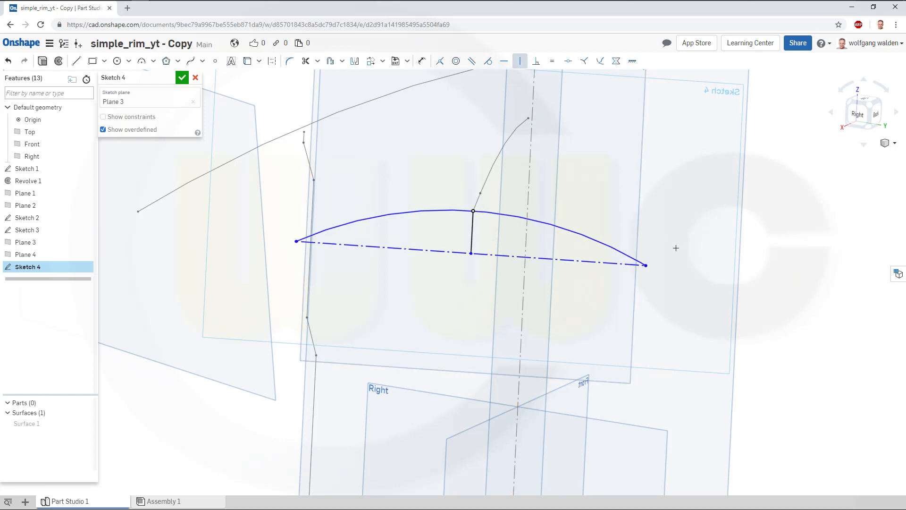
key("Escape")
left_click_drag(645, 262, 653, 240)
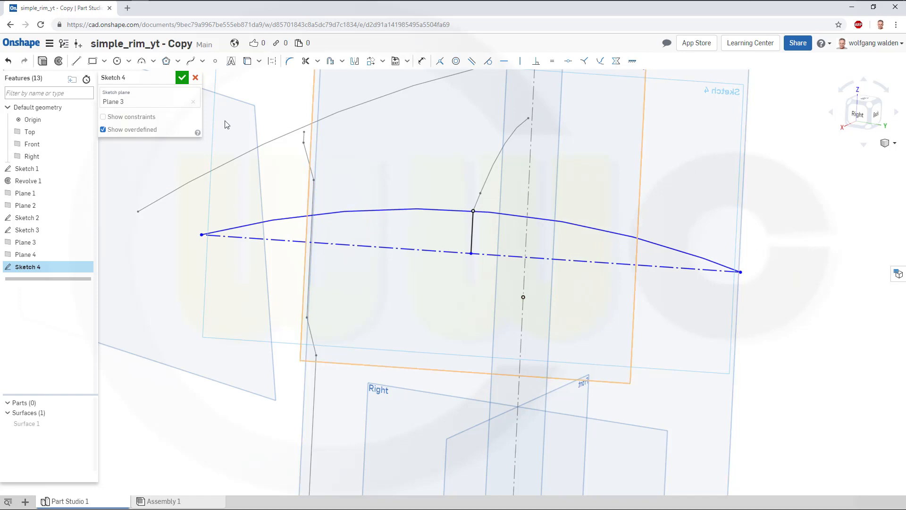
left_click(186, 78)
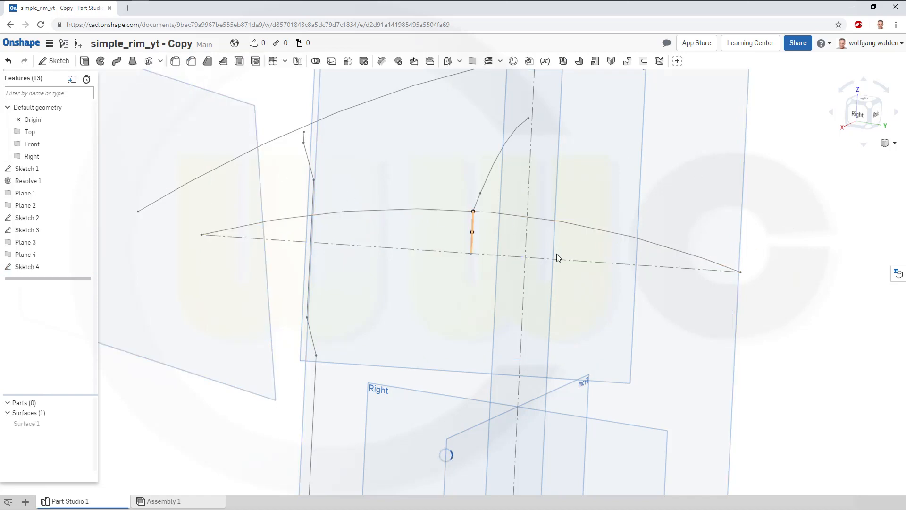
Step: Sweep the Sketch 4 arc as a new surface along Sketch 2's short line and arc
right_click_drag(482, 308, 514, 325)
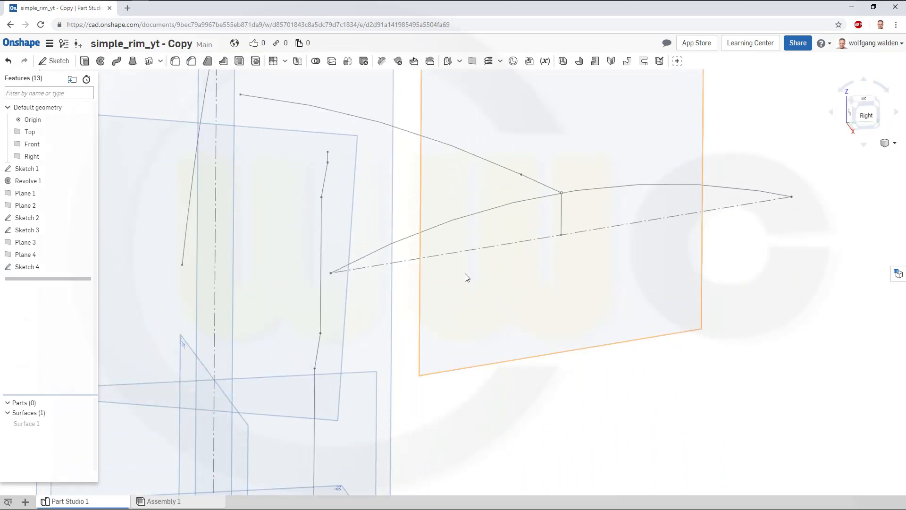
scroll(469, 264, "up", 3)
scroll(470, 268, "down", 5)
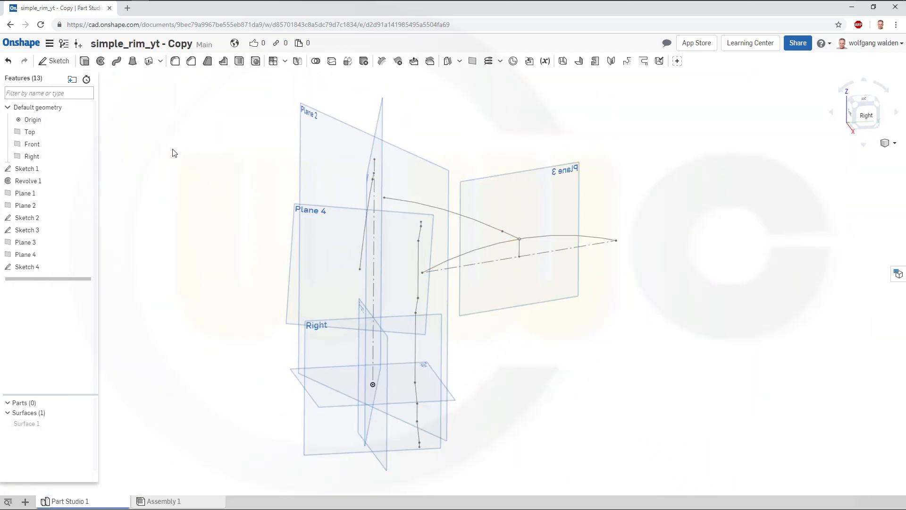
left_click(117, 62)
left_click(171, 91)
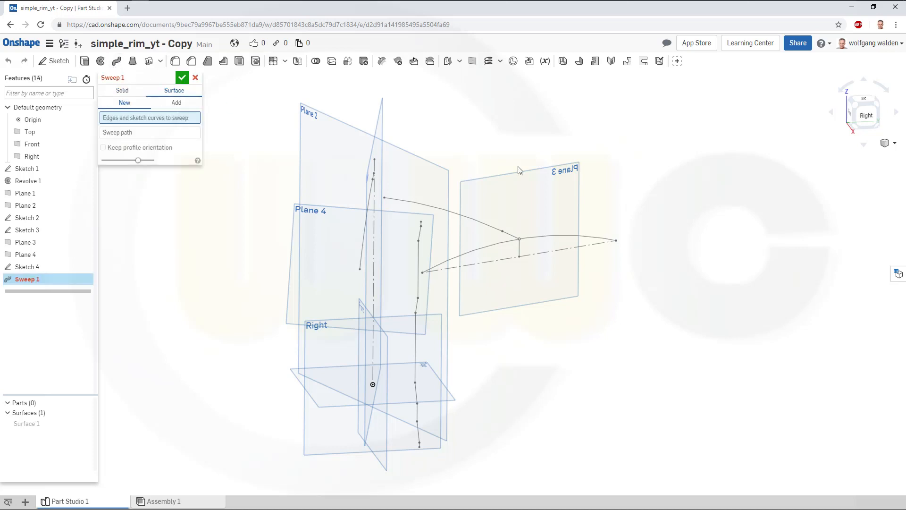
left_click(635, 225)
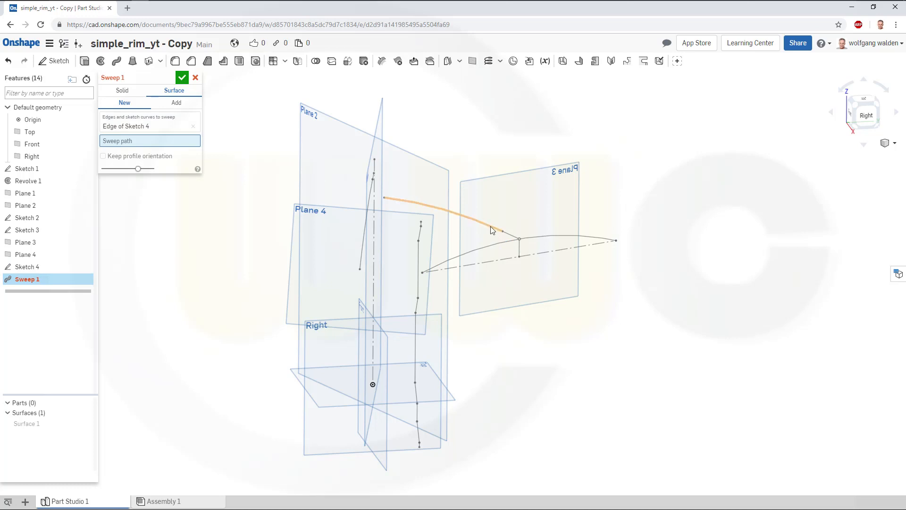
left_click(514, 239)
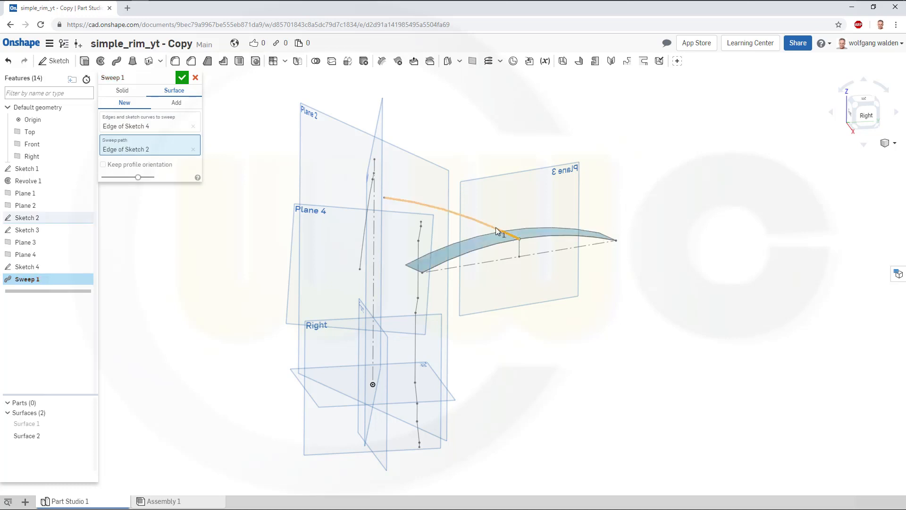
left_click(493, 228)
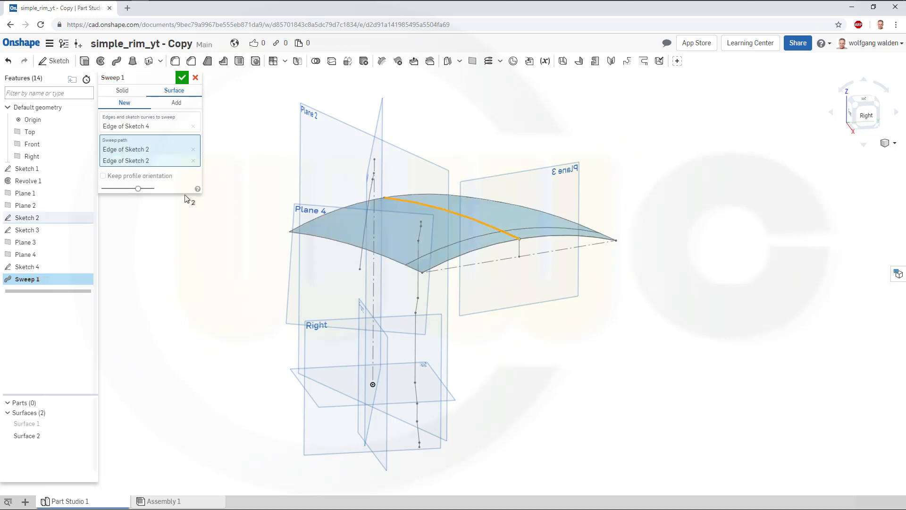
left_click(182, 79)
Step: Copy Sketch 4 and paste it as a new sketch on Plane 4
right_click_drag(599, 311, 632, 308)
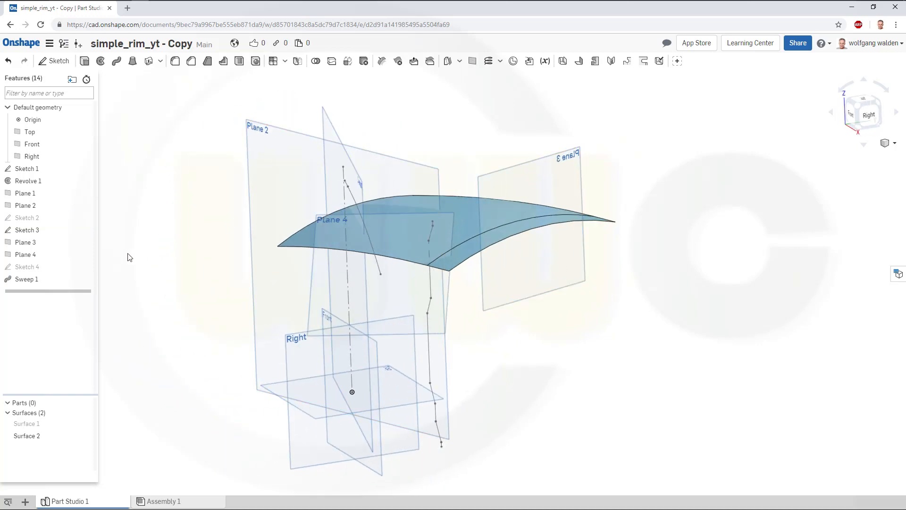
left_click(30, 269)
right_click(29, 269)
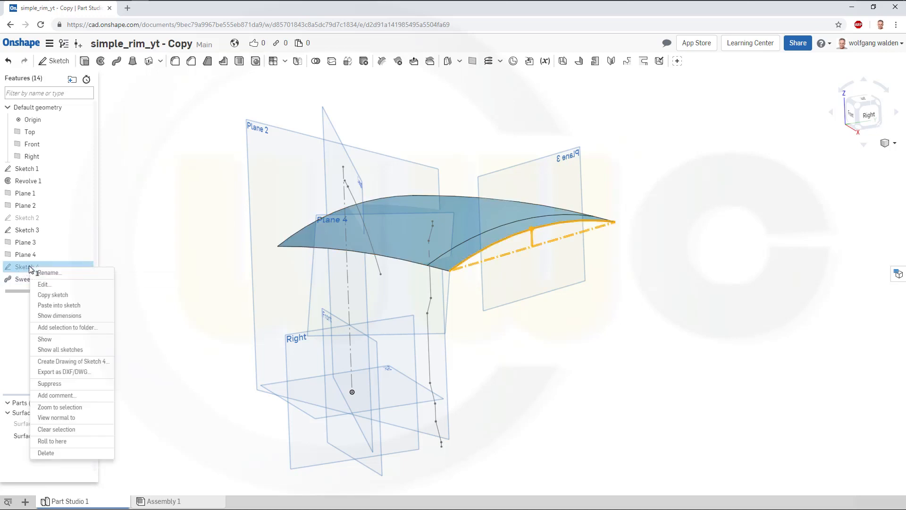
left_click(53, 294)
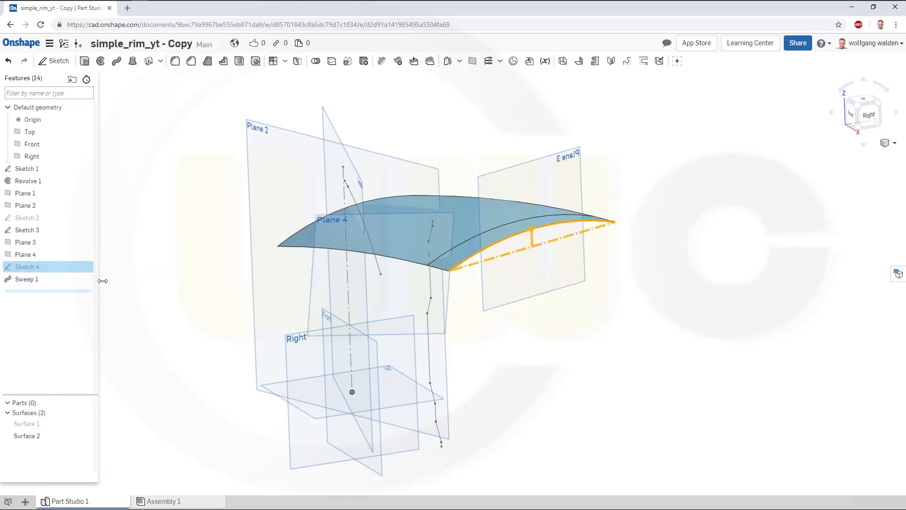
right_click_drag(512, 344, 509, 329)
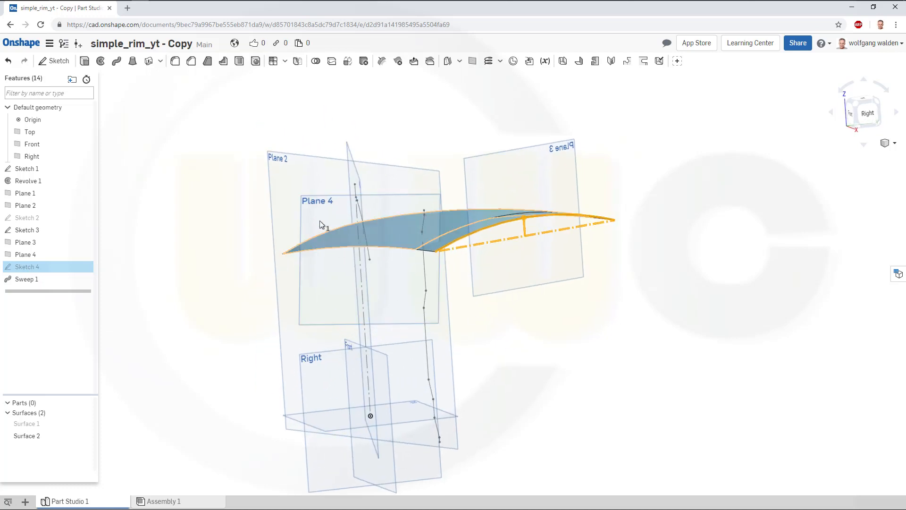
left_click(312, 198)
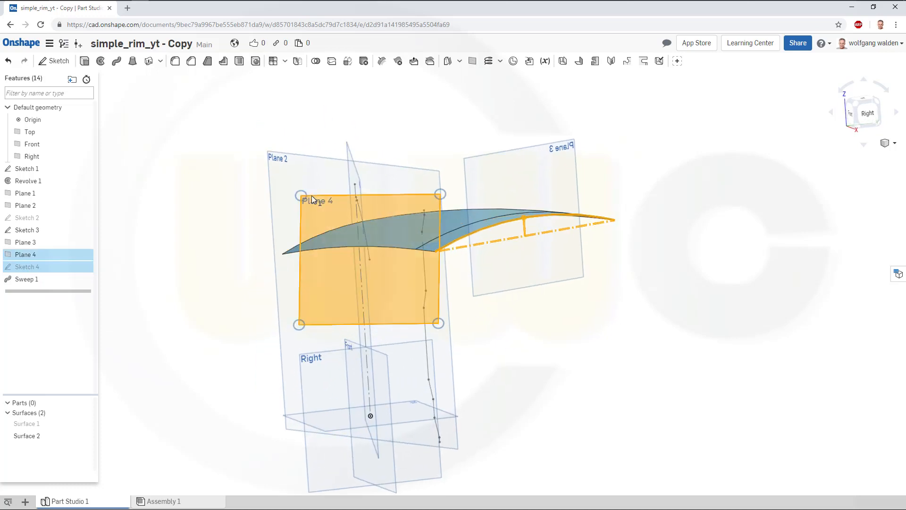
right_click(312, 195)
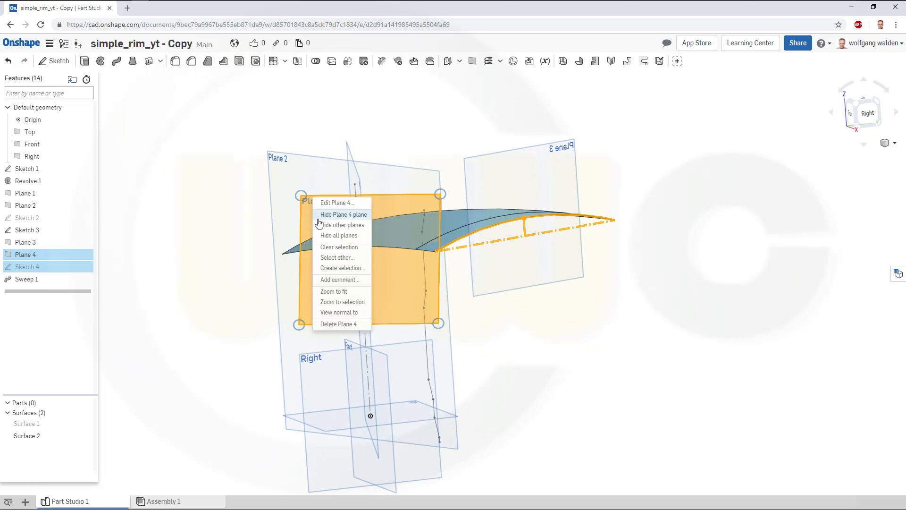
left_click(227, 196)
right_click(318, 200)
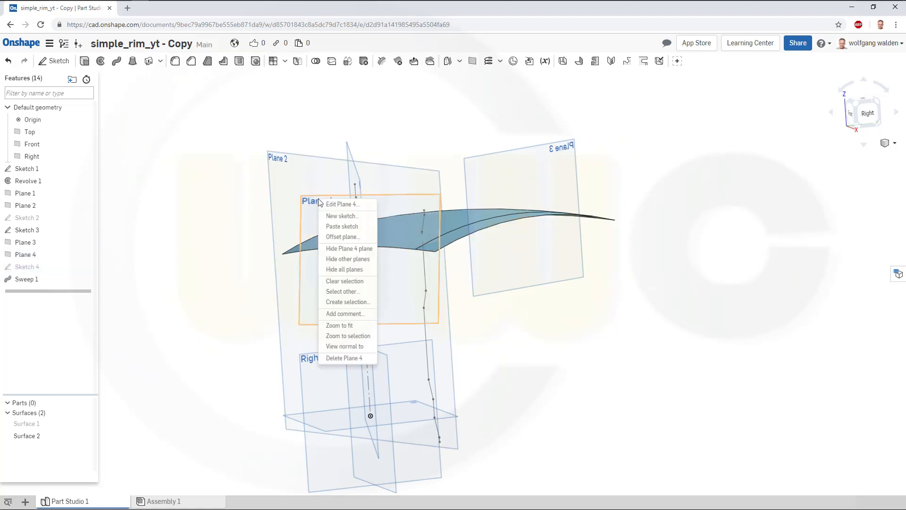
left_click(333, 226)
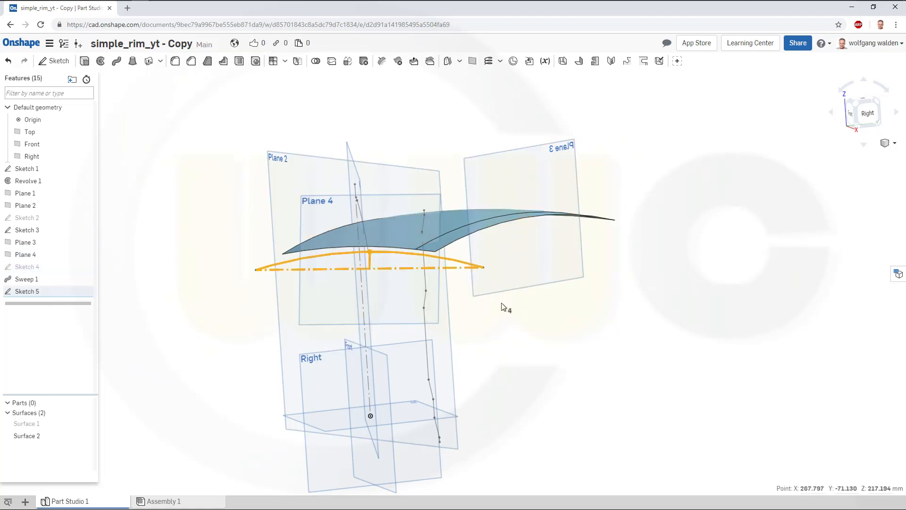
Step: Open the pasted Sketch 5 for editing and pull its profile slightly down, away from the end of Sketch 3's arc
mouse_move(487, 317)
right_mouse_down()
mouse_move(472, 307)
mouse_move(479, 312)
right_mouse_up()
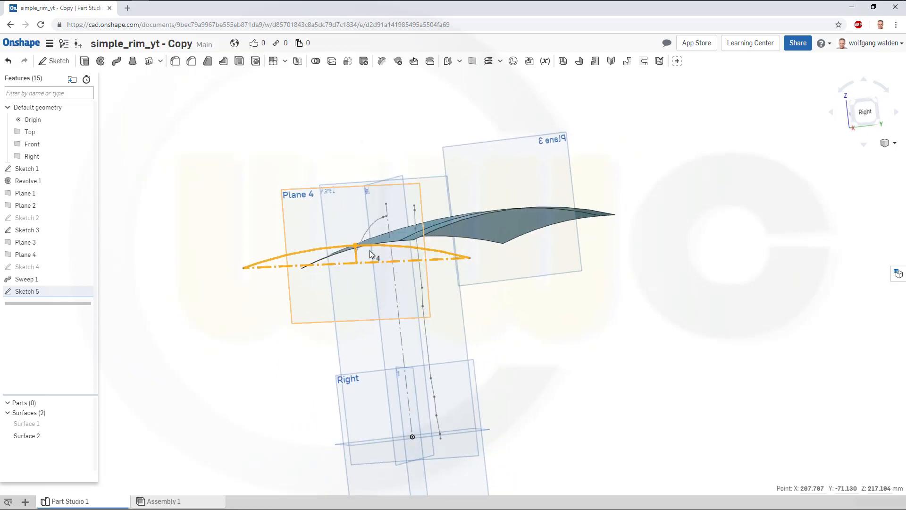
right_click_drag(370, 254, 255, 293)
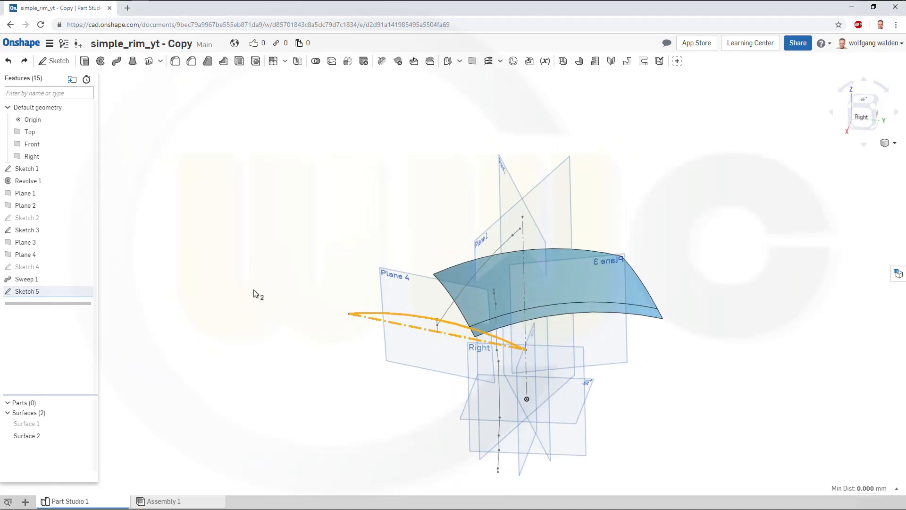
double_click(40, 292)
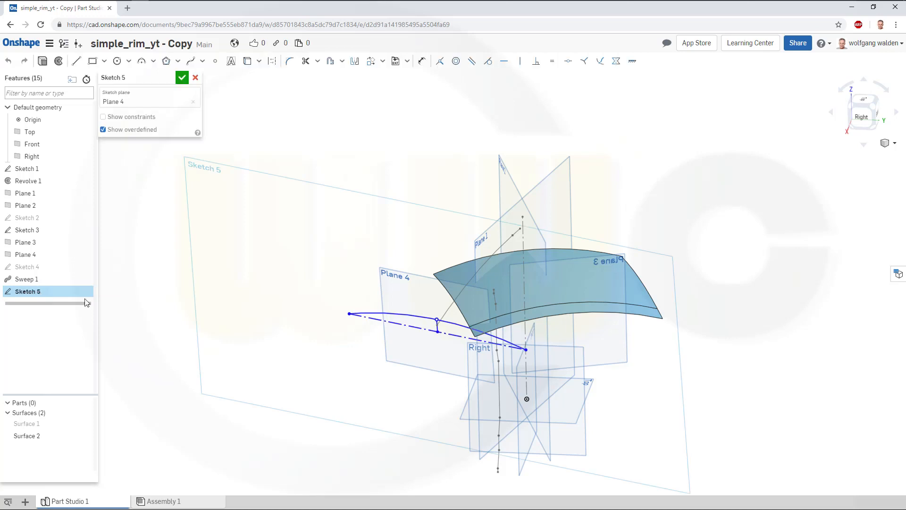
right_click_drag(401, 395, 420, 363)
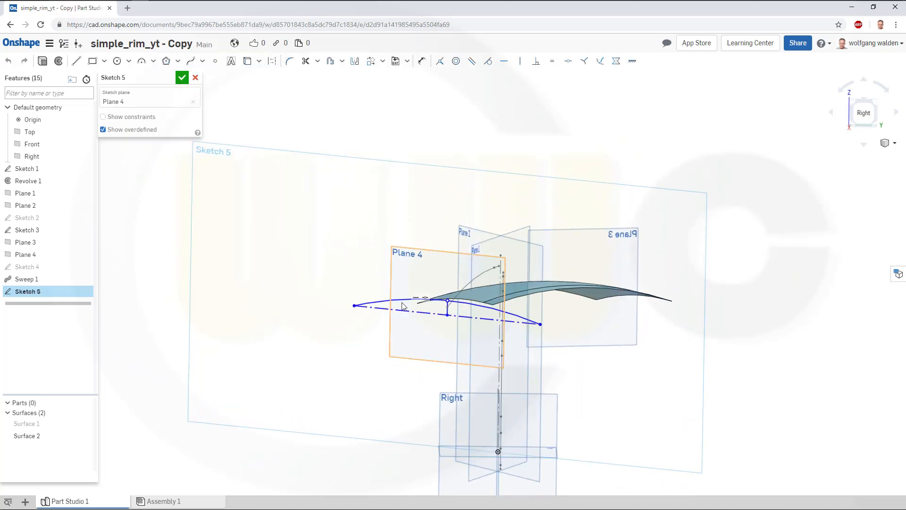
mouse_move(402, 303)
left_mouse_down()
mouse_move(407, 325)
mouse_move(401, 312)
left_mouse_up()
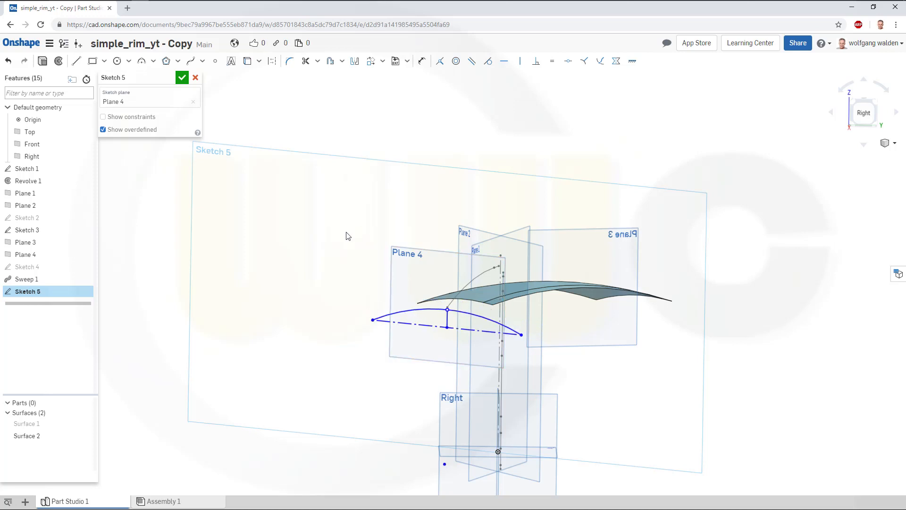
Step: Project the outer endpoint of Sketch 3's arc into the sketch and make the short vertical line's upper end coincident with it
scroll(457, 318, "up", 5)
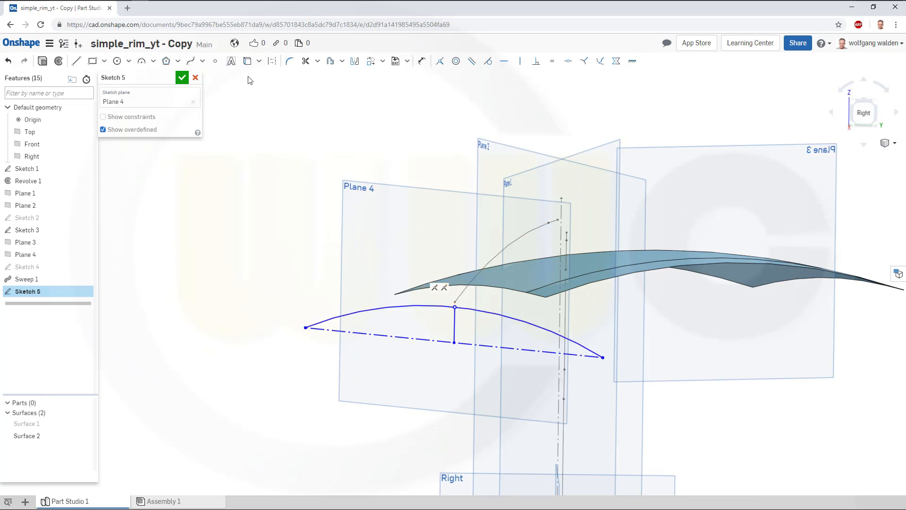
left_click(248, 62)
left_click(440, 61)
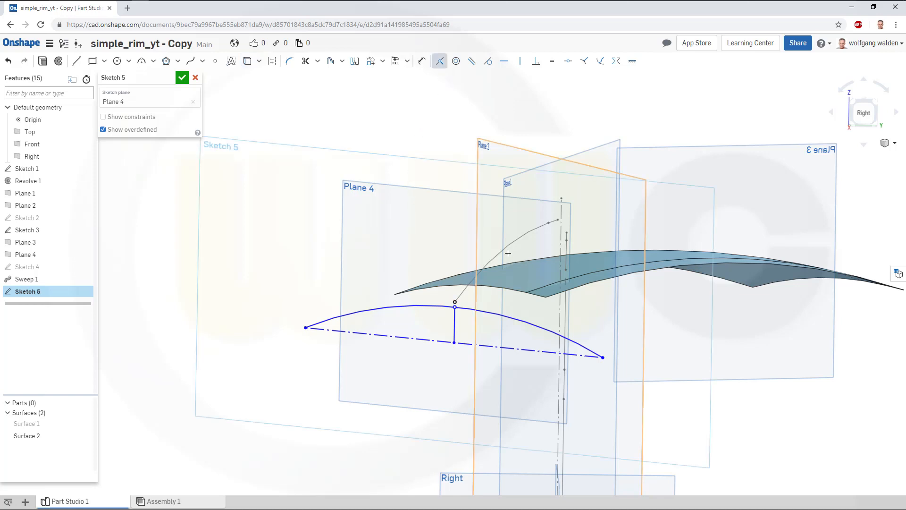
left_click(455, 307)
left_click(454, 302)
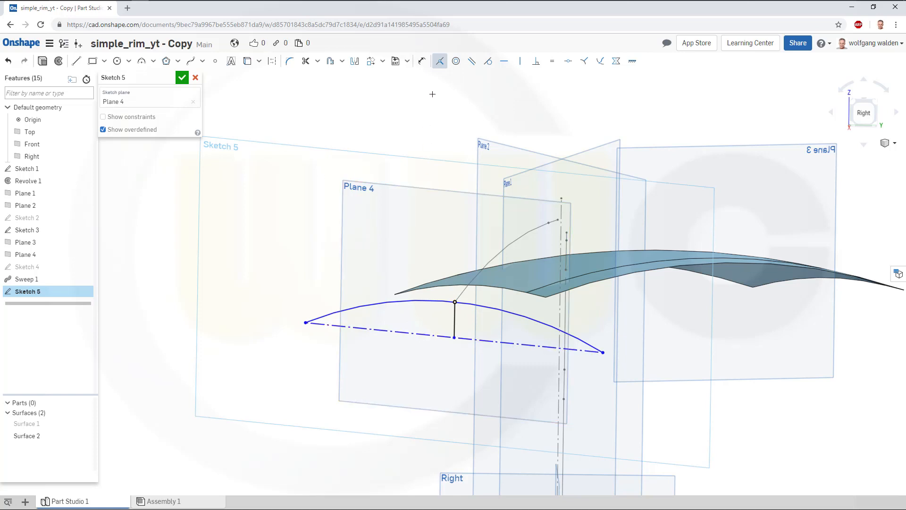
key("Escape")
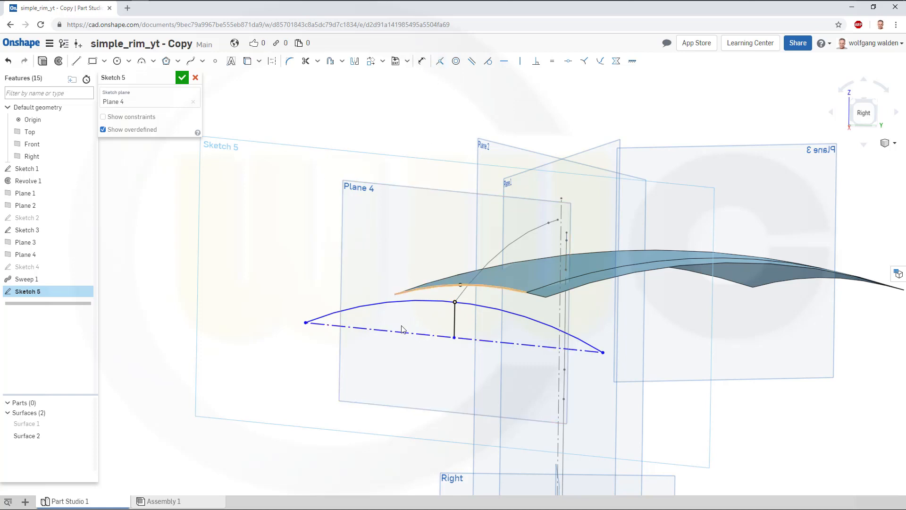
Step: Flatten and widen the Sketch 5 arc by moving its construction line up and its end outward, and finish the sketch
left_click_drag(406, 338, 417, 319)
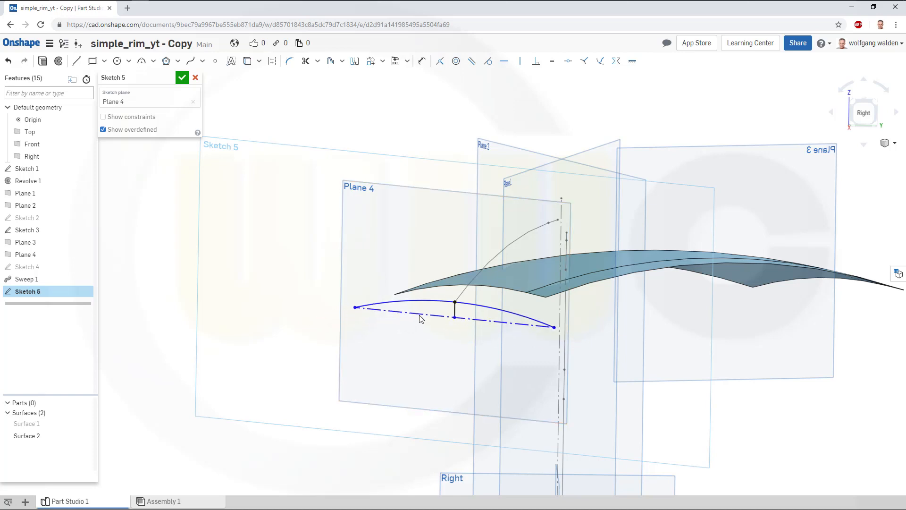
left_click_drag(555, 326, 617, 335)
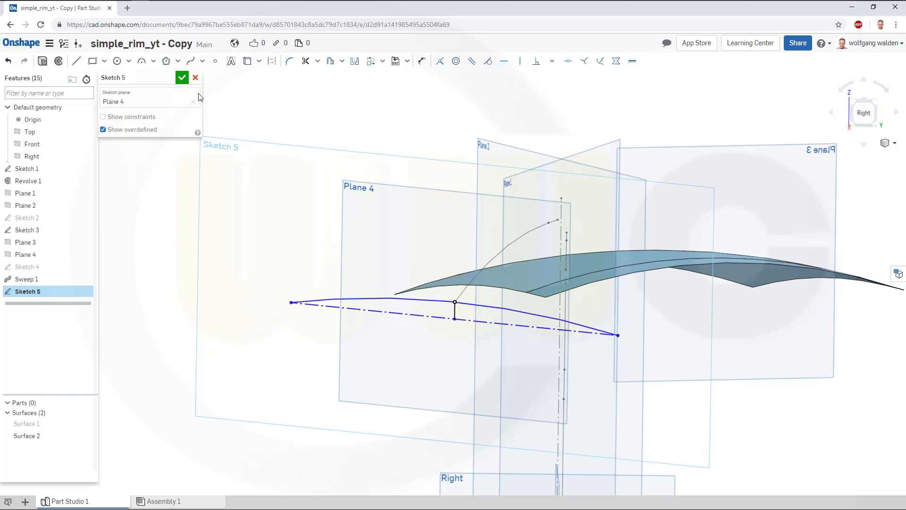
left_click(182, 78)
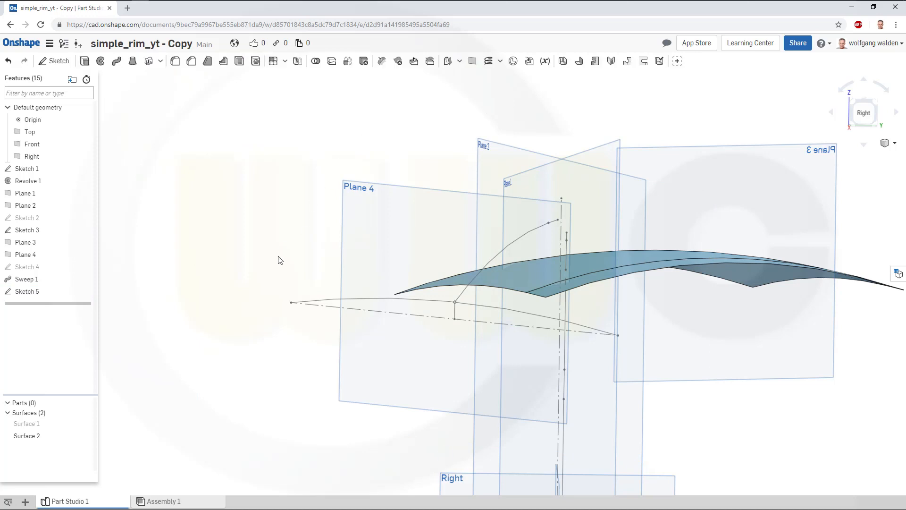
Step: Sweep the Sketch 5 arc as a new surface along Sketch 3's arc and the short line at its inner end
right_click_drag(281, 260, 326, 268)
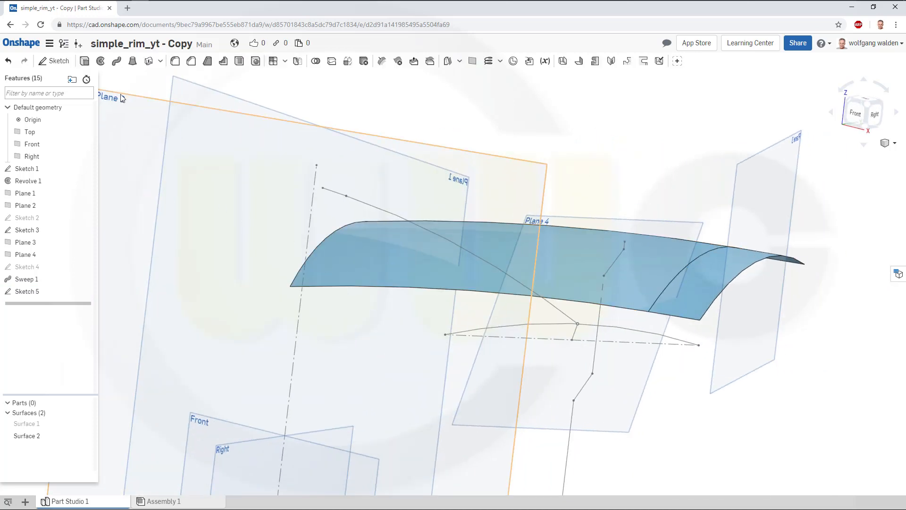
left_click(116, 65)
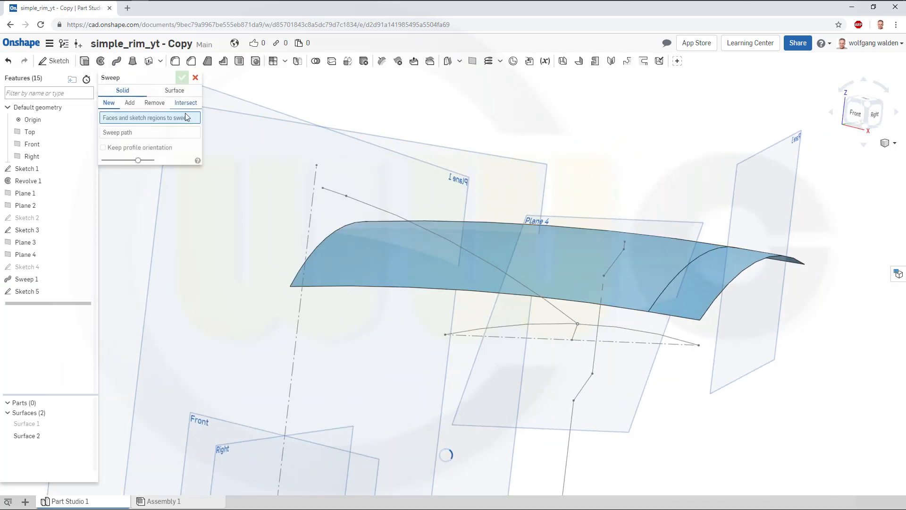
left_click(175, 90)
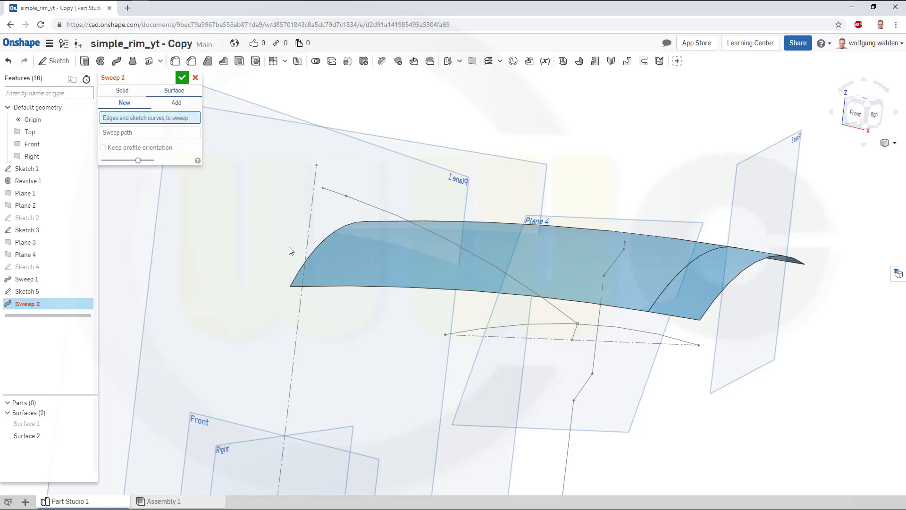
left_click(514, 325)
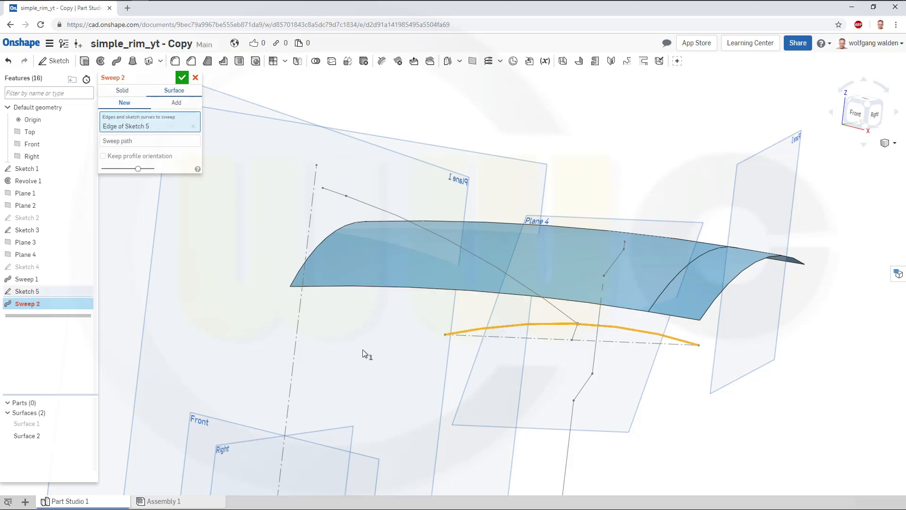
left_click(132, 143)
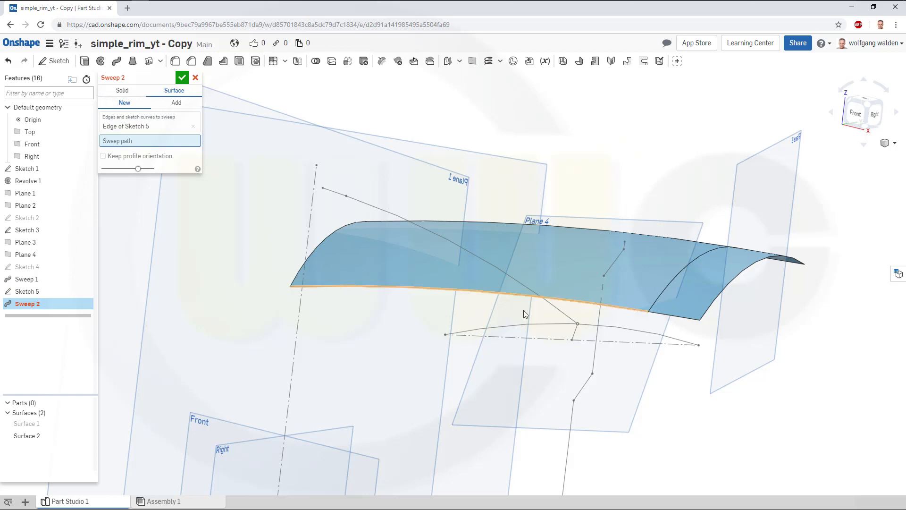
left_click(551, 304)
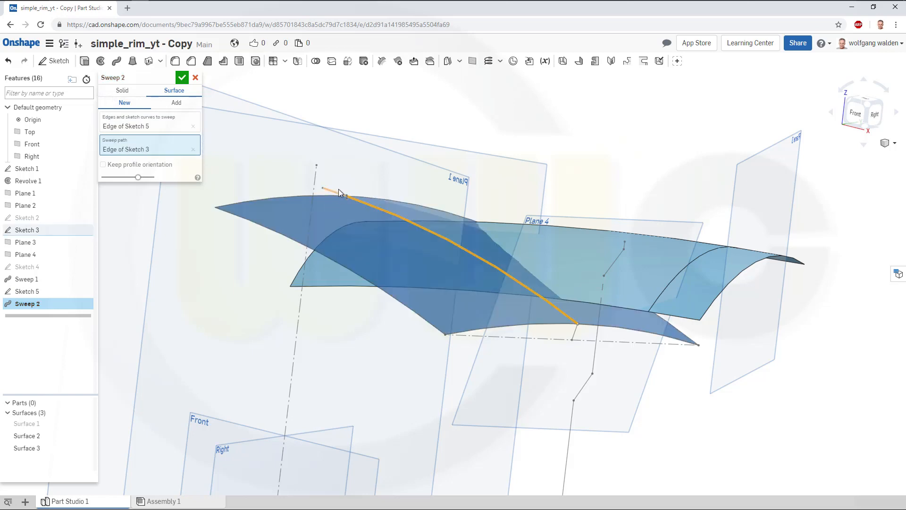
left_click(333, 192)
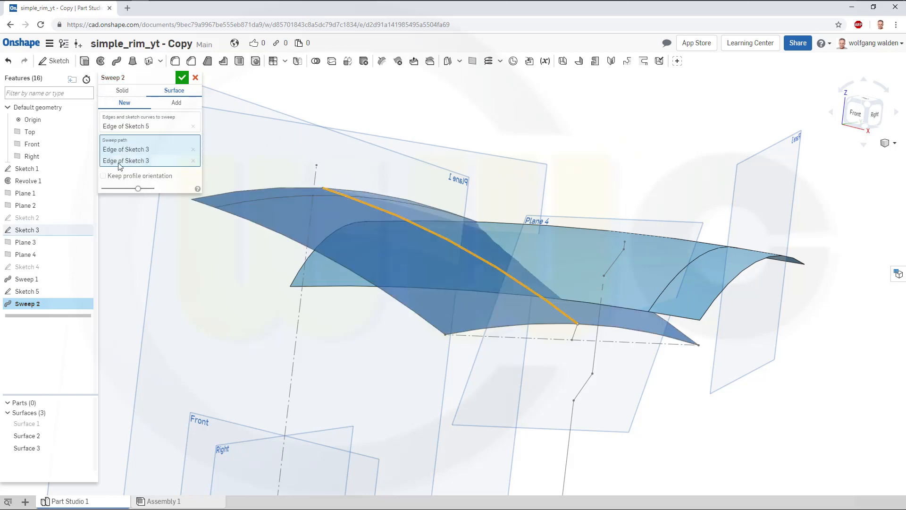
left_click(182, 78)
Step: On the Top plane, sketch two lines about 316 mm long that diverge from the origin, one under each swept spoke surface
right_click_drag(466, 296, 250, 327)
right_click_drag(142, 266, 359, 430)
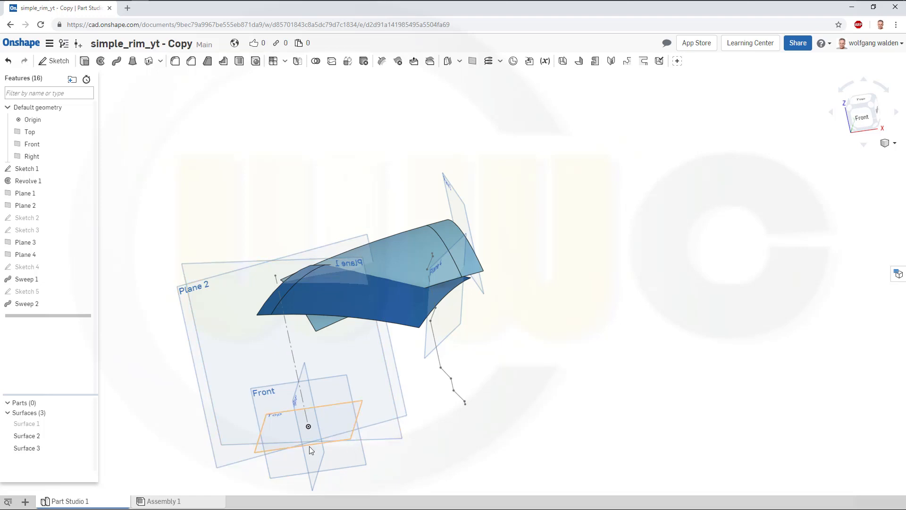
left_click(263, 451)
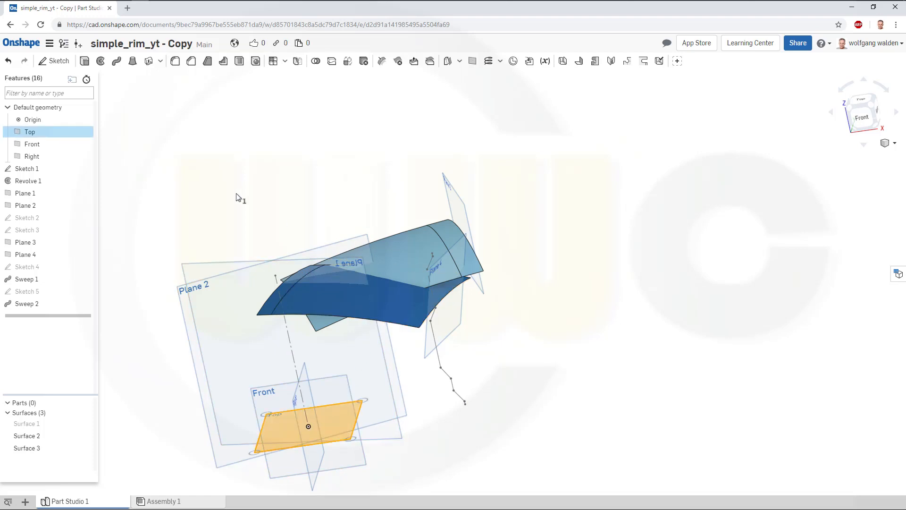
left_click(52, 62)
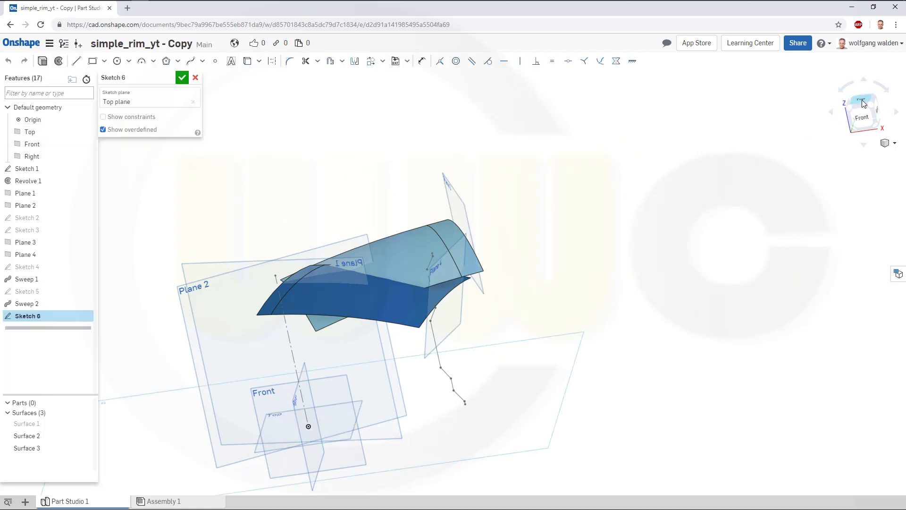
key("n")
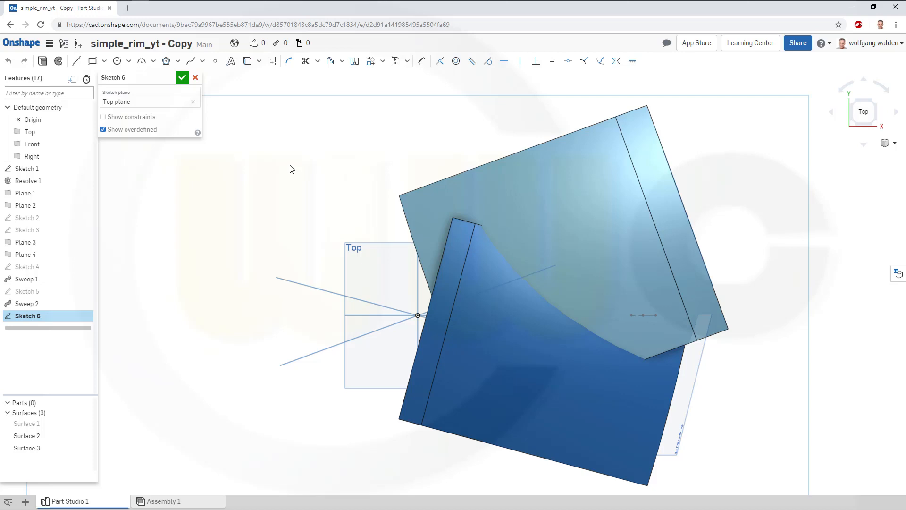
left_click(76, 61)
left_click(686, 167)
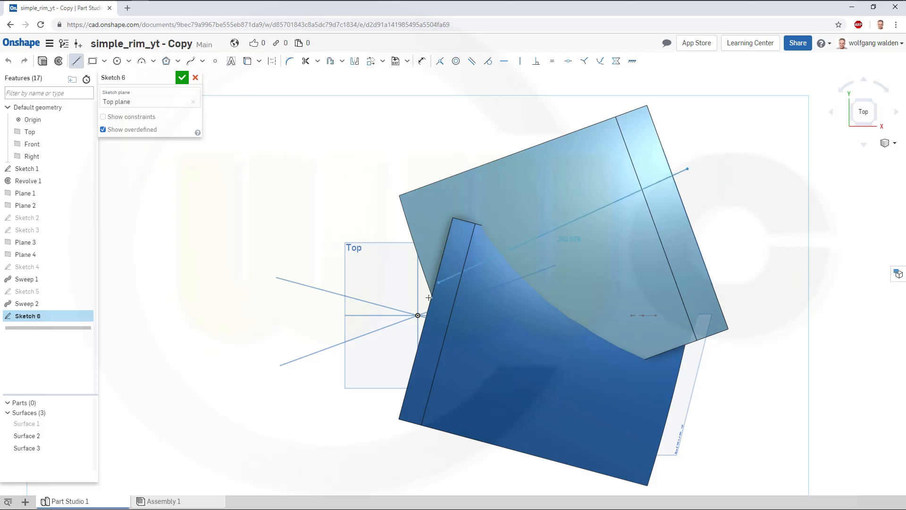
left_click(418, 315)
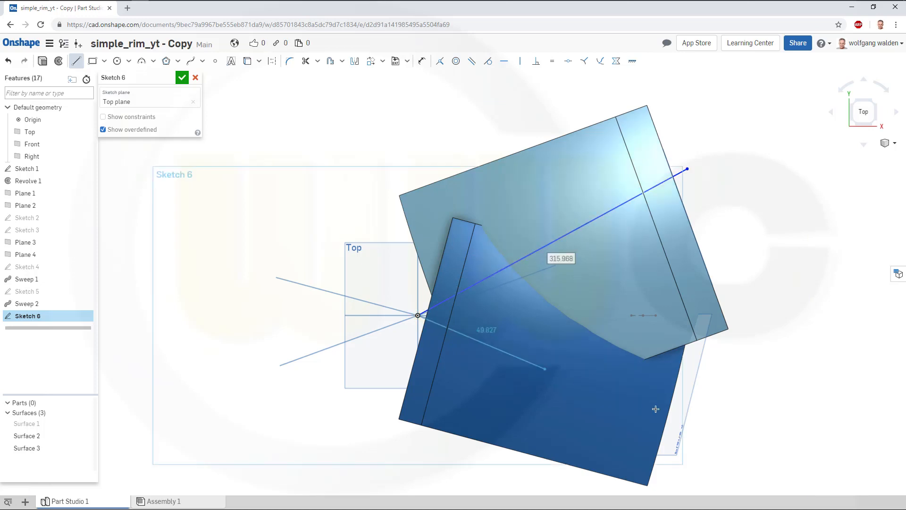
left_click(702, 433)
right_click(833, 387)
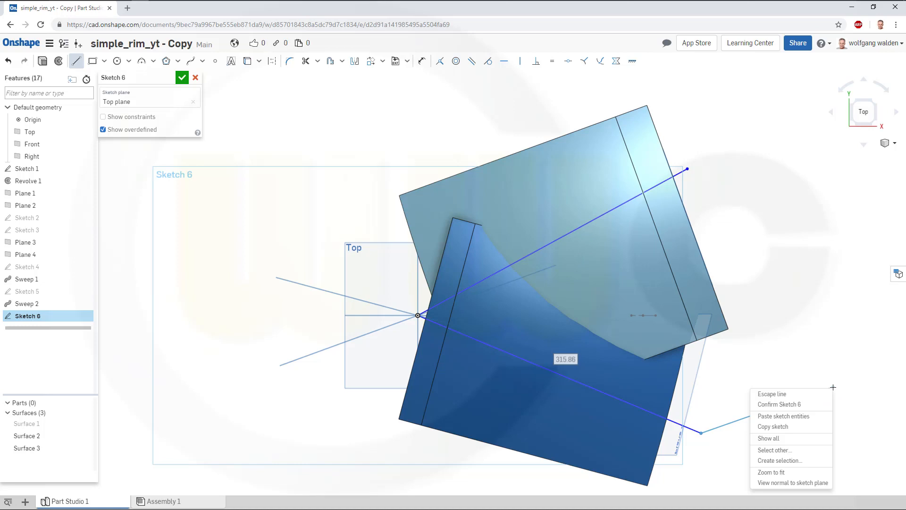
left_click(799, 393)
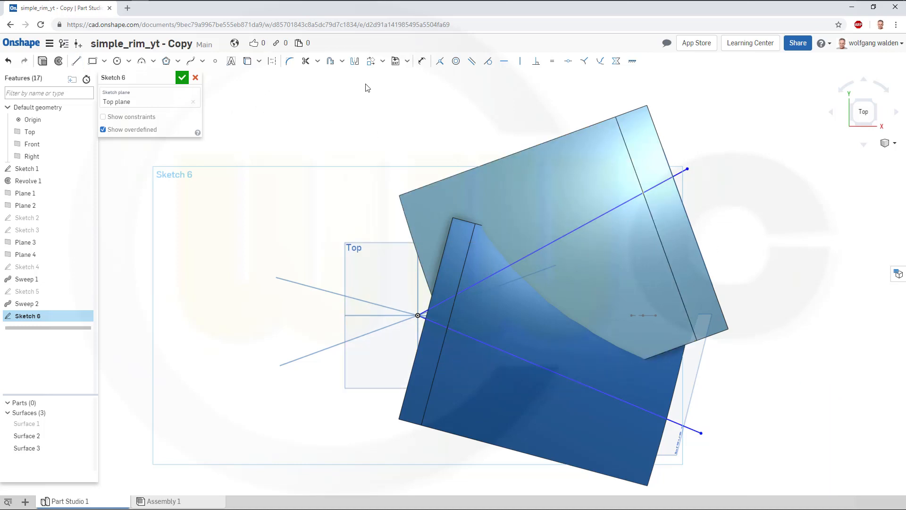
Step: Dimension the angle between the two sketched lines to 60°
left_click(421, 61)
left_click(694, 429)
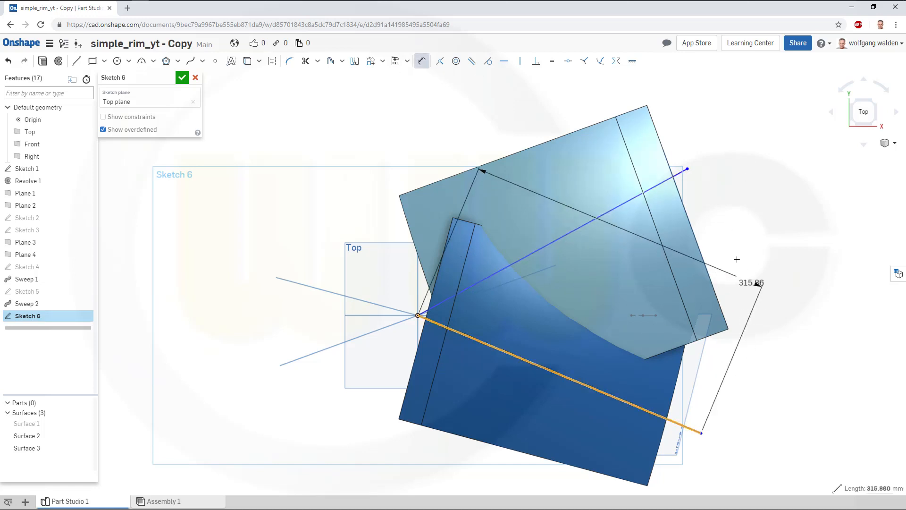
left_click(683, 175)
left_click(707, 230)
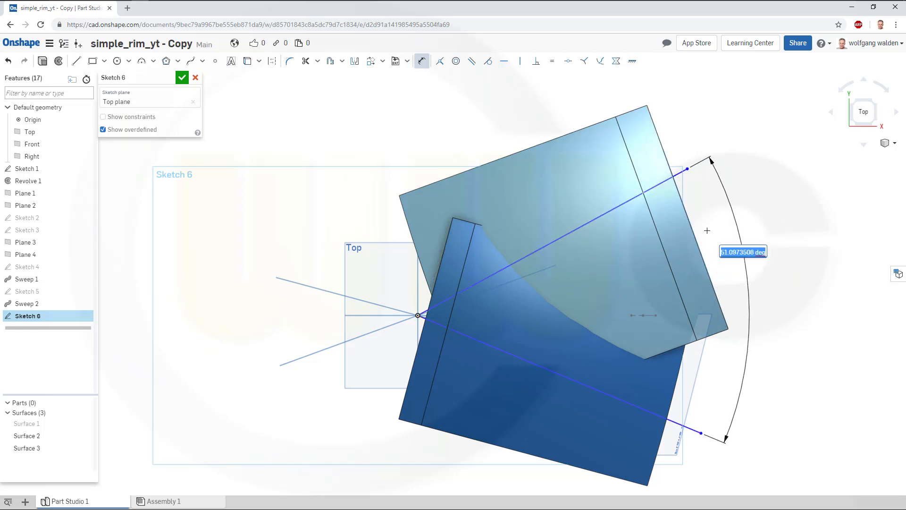
type("60")
key("Return")
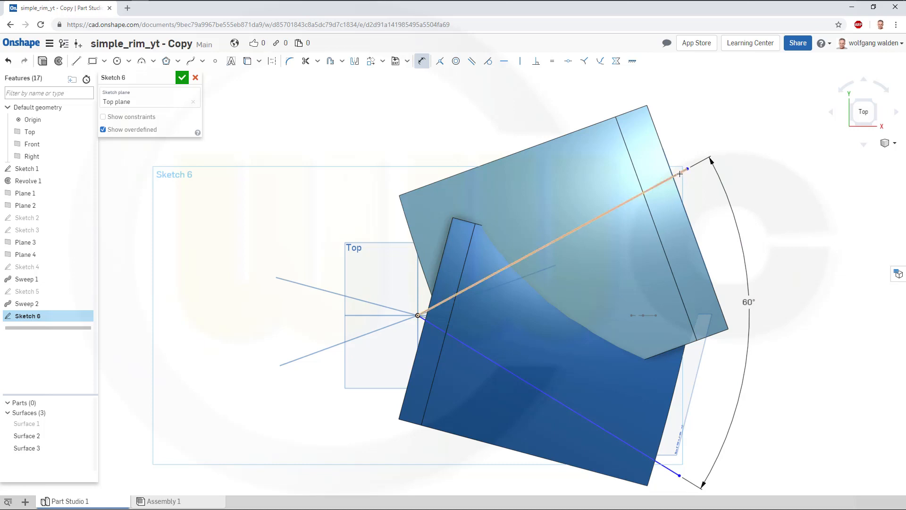
Step: Set the angle between the line in the positive Y direction and the horizontal Front plane reference to 30°, and finish the sketch
left_click(681, 173)
left_click(777, 222)
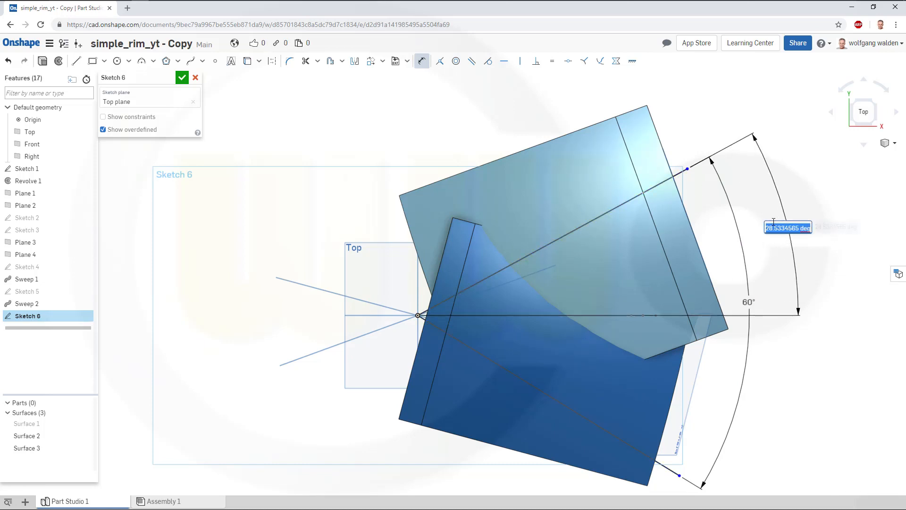
type("30")
key("Return")
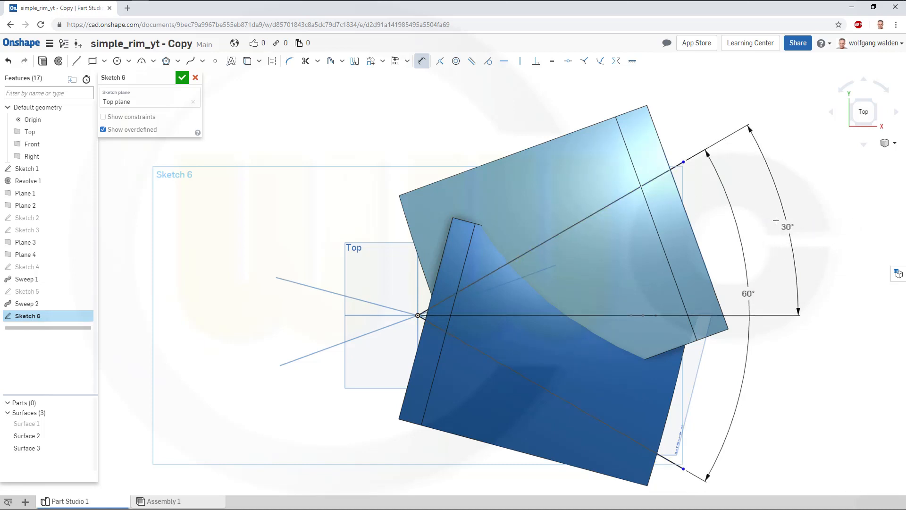
left_click(182, 77)
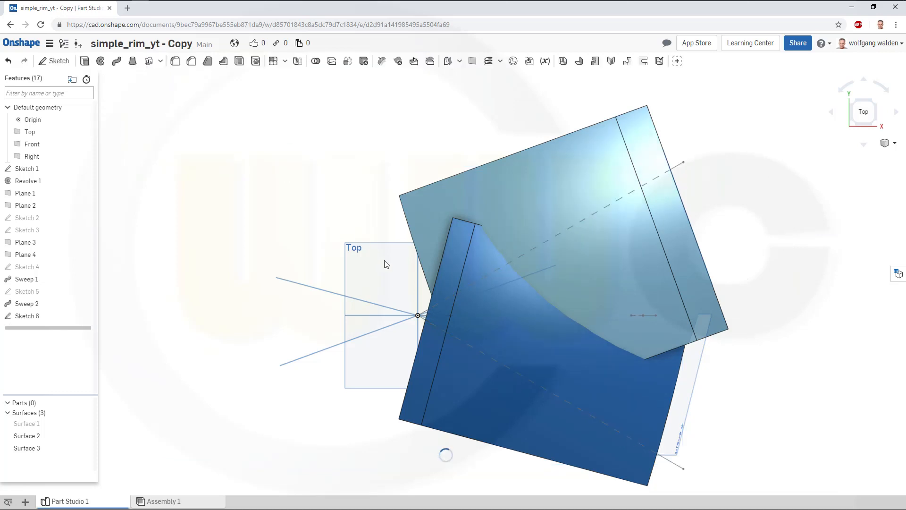
Step: Extrude both Sketch 6 lines upward as a new surface, to a blind depth of 288 mm, through the swept surfaces
mouse_move(384, 263)
right_mouse_down()
mouse_move(337, 231)
mouse_move(351, 191)
right_mouse_up()
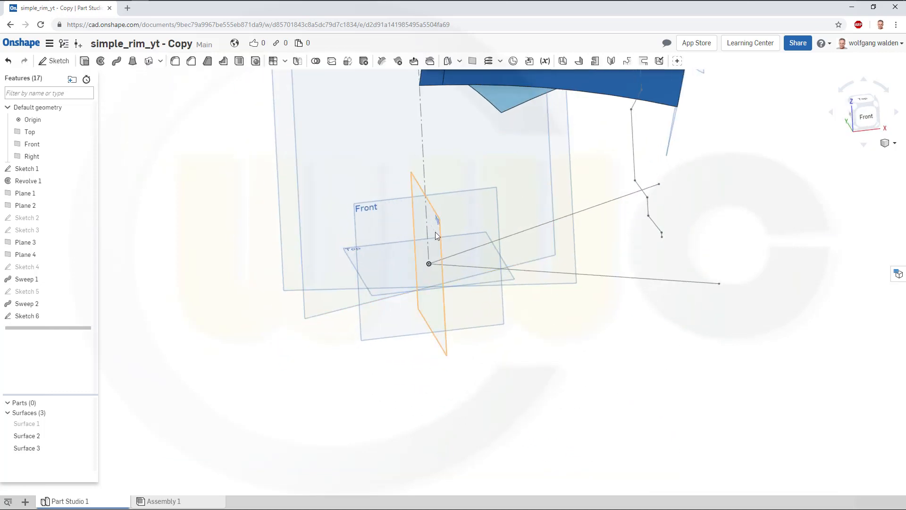
mouse_move(432, 231)
middle_mouse_down()
mouse_move(417, 264)
mouse_move(483, 430)
mouse_move(496, 411)
middle_mouse_up()
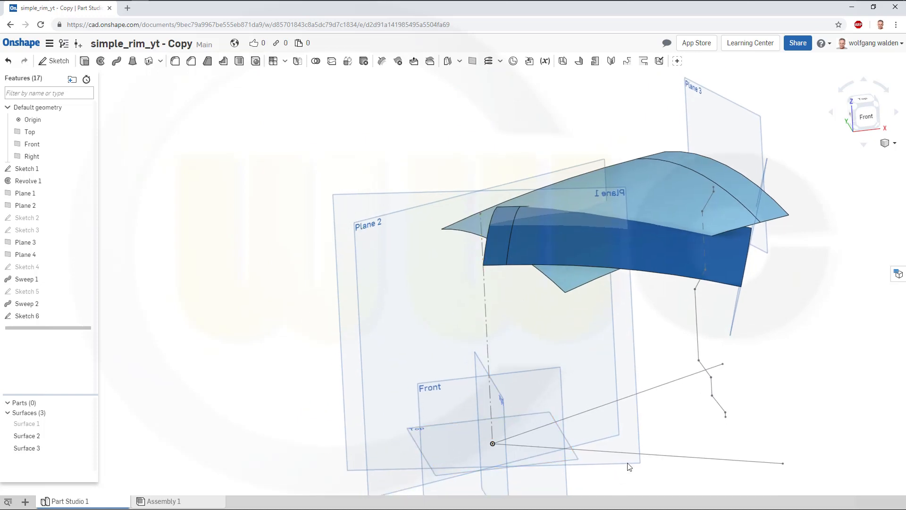
left_click(84, 61)
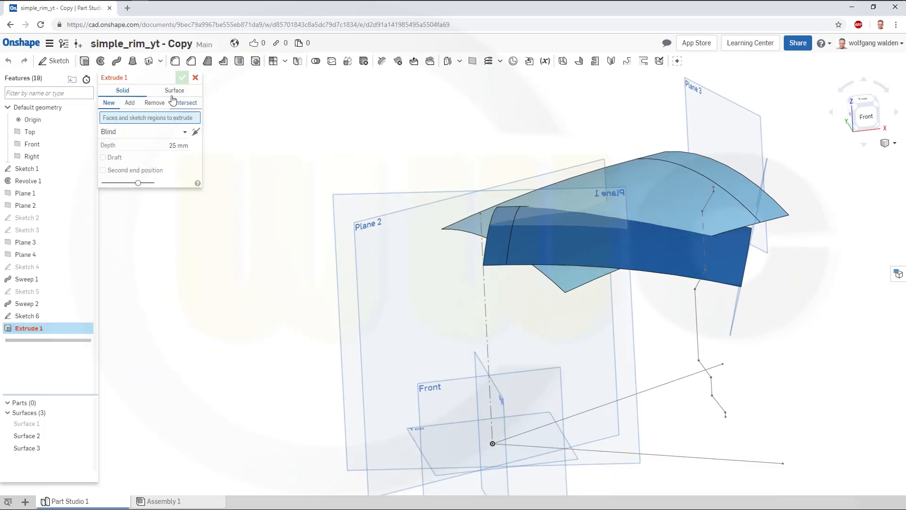
left_click(181, 94)
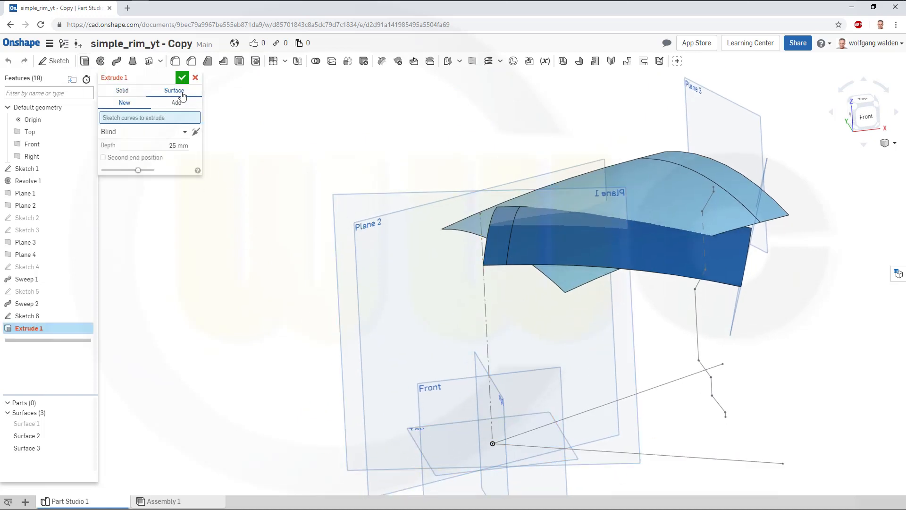
left_click(40, 318)
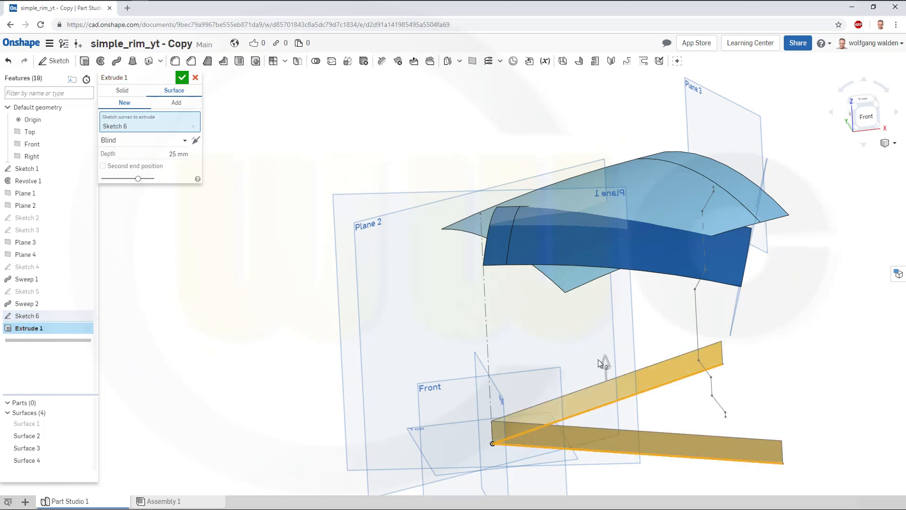
left_click_drag(605, 363, 565, 118)
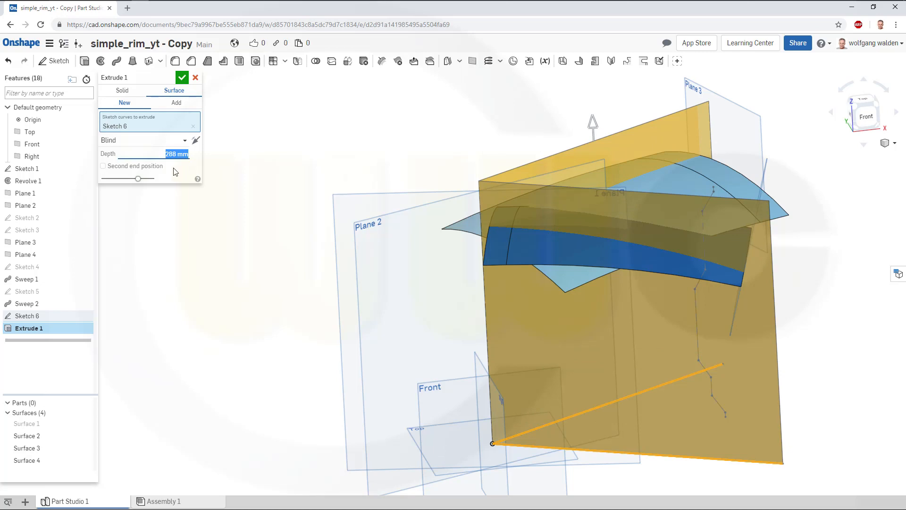
left_click(182, 77)
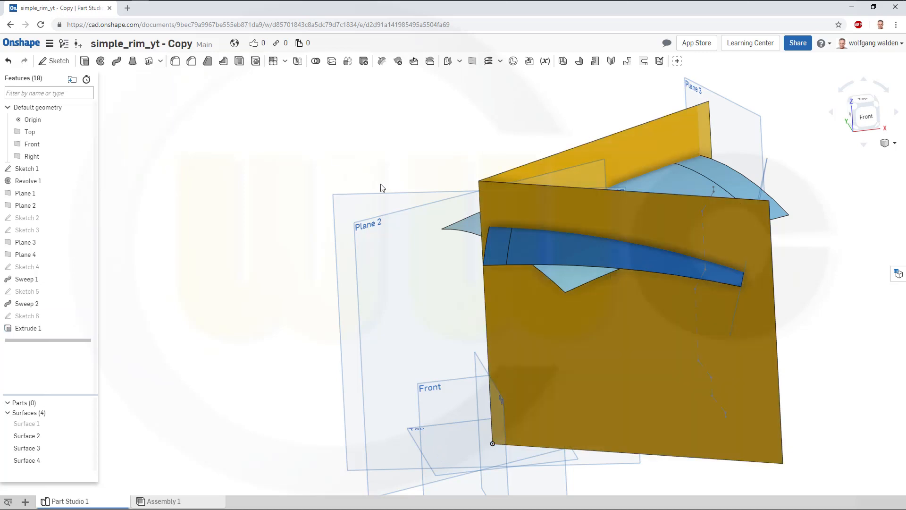
Step: Split the Sweep 1 surface with the extruded sector surface as the splitting entity, with Keep tools enabled
right_click_drag(383, 188, 385, 217)
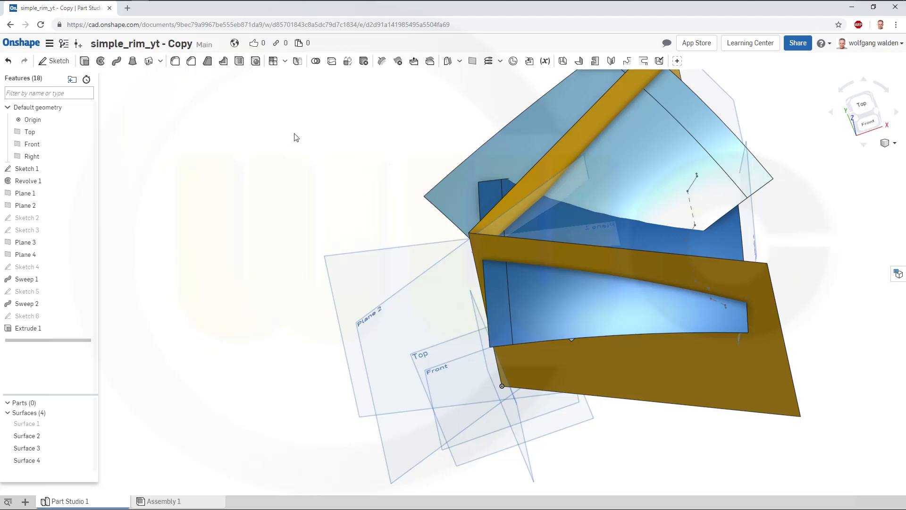
left_click(331, 61)
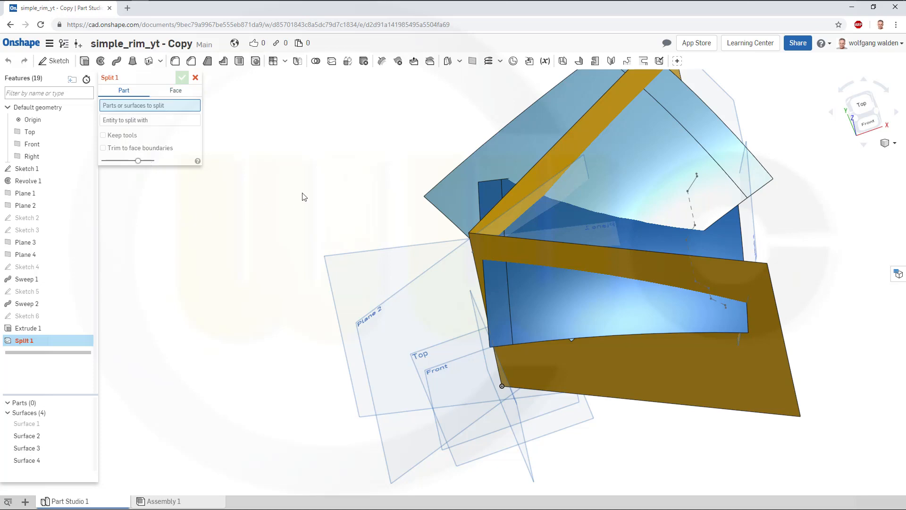
left_click(500, 163)
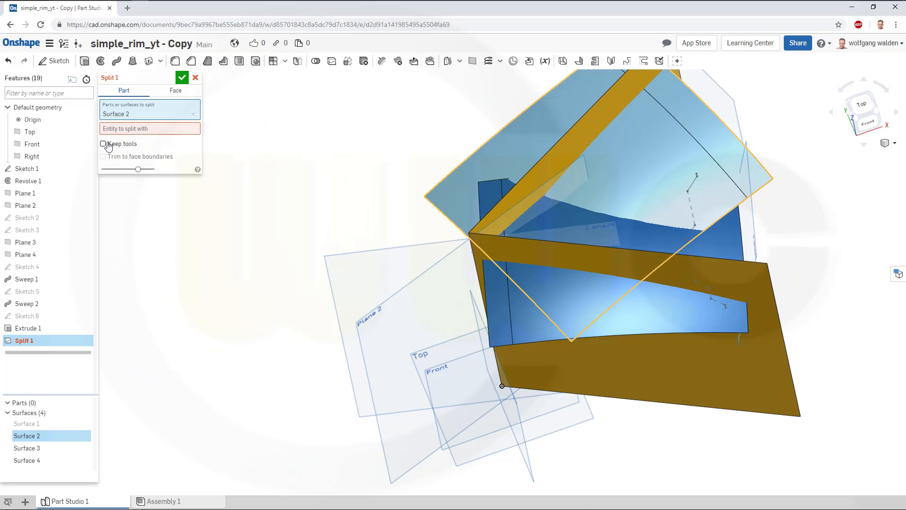
left_click(103, 144)
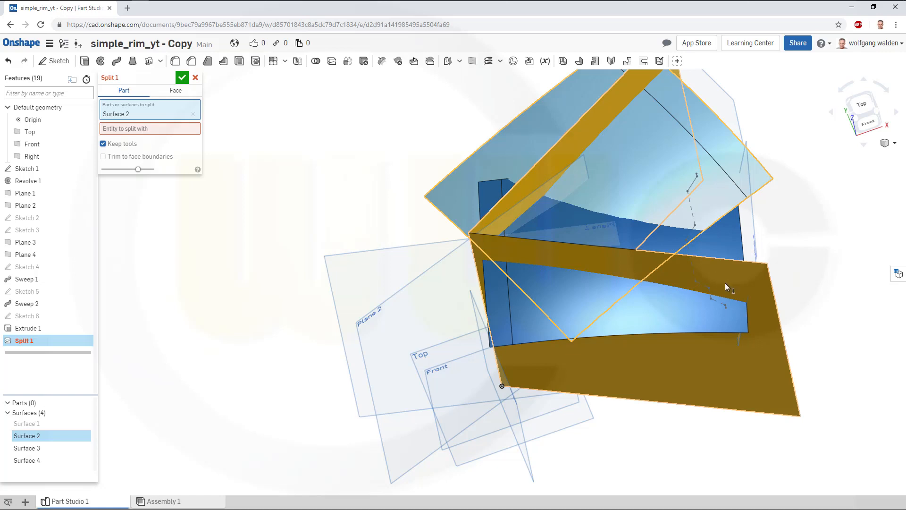
left_click(780, 377)
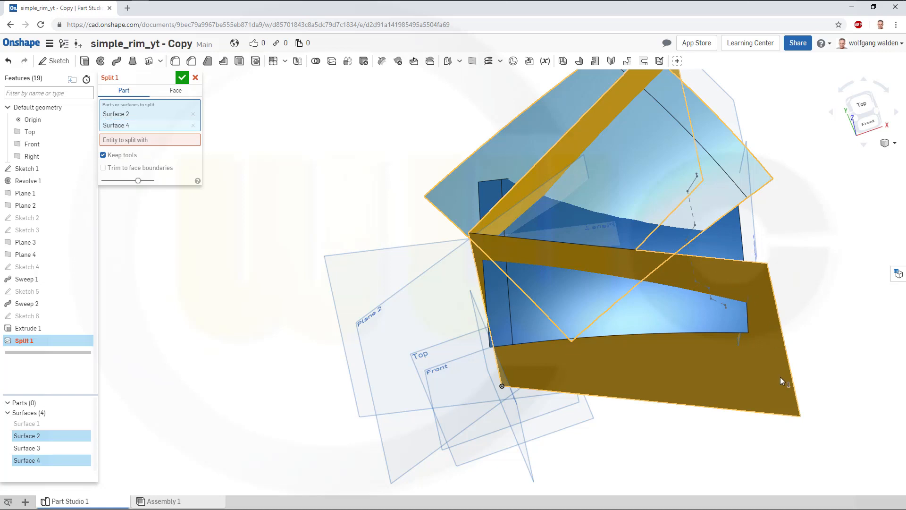
left_click(193, 125)
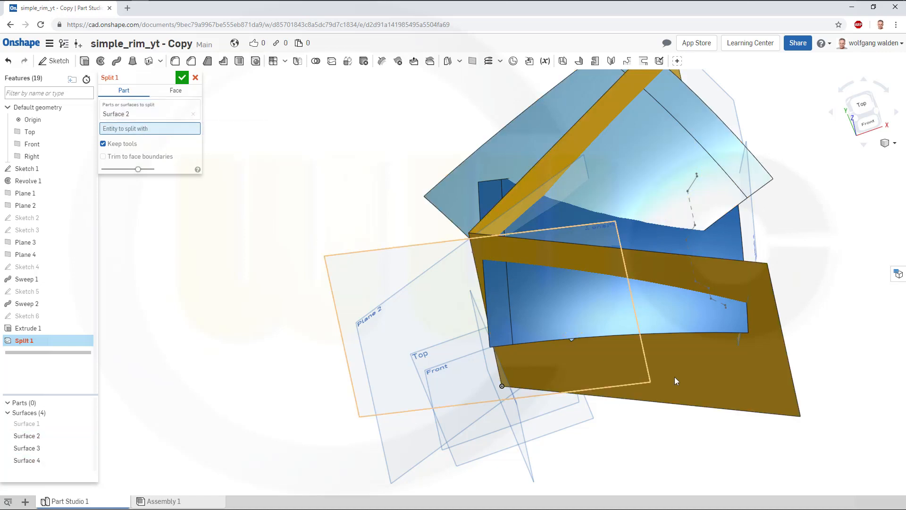
left_click(731, 385)
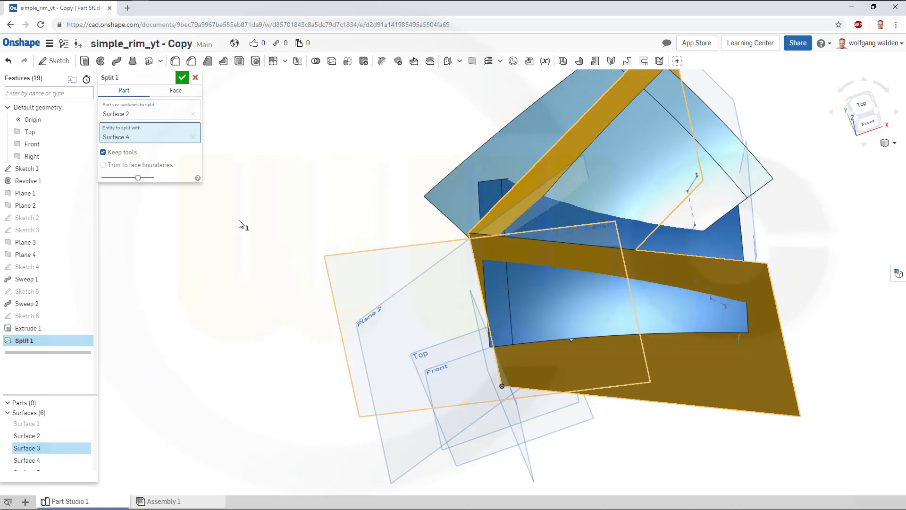
left_click(179, 79)
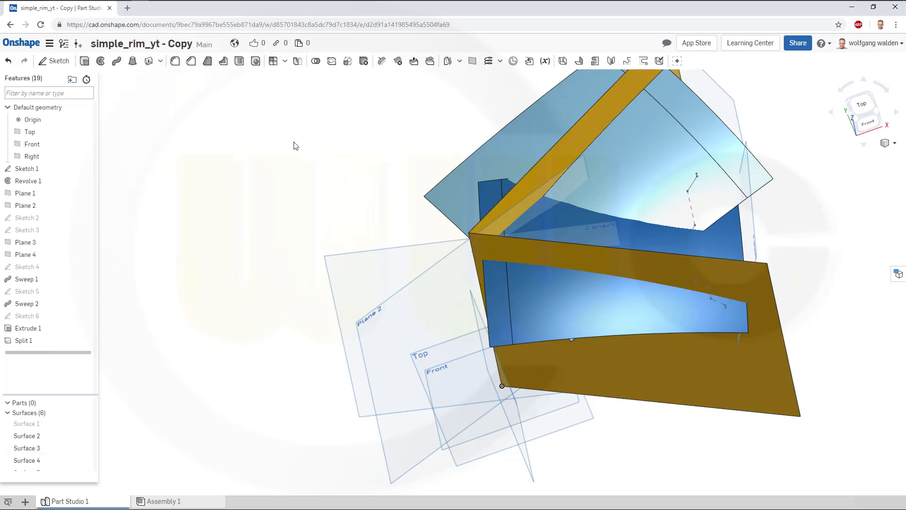
Step: Hide the large split-off piece of the Sweep 1 surface that lies outside the extruded sector
right_click_drag(337, 209, 358, 203)
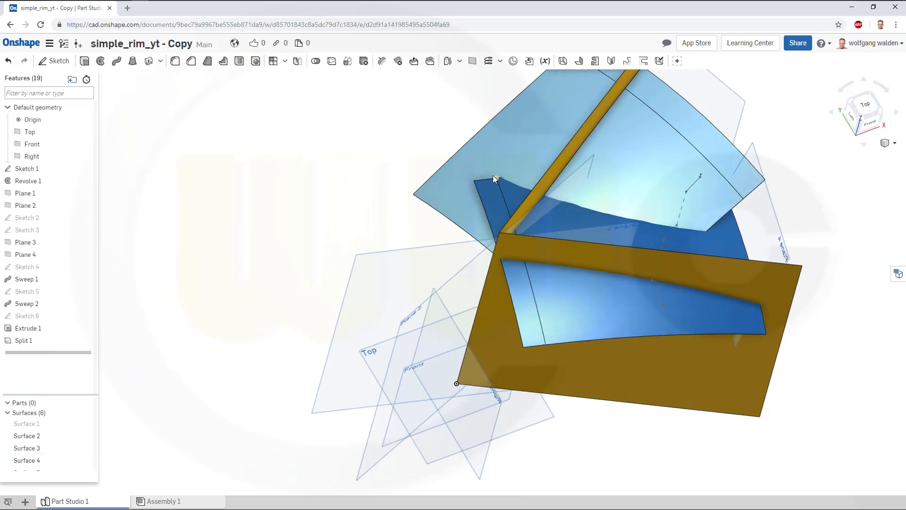
right_click(493, 159)
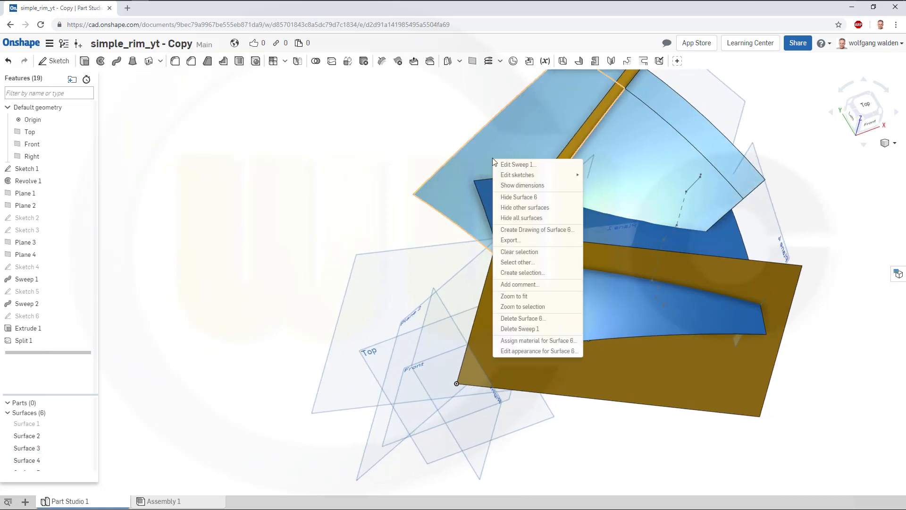
left_click(517, 196)
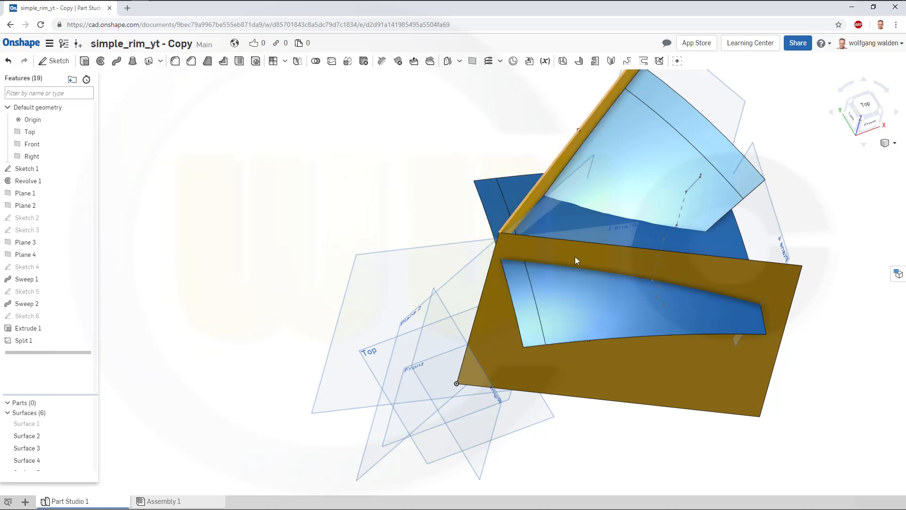
right_click(619, 311)
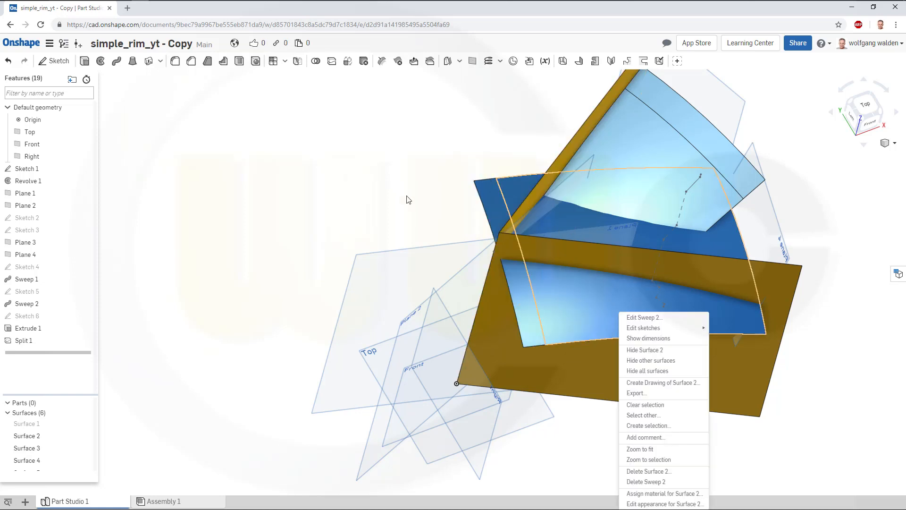
left_click(385, 166)
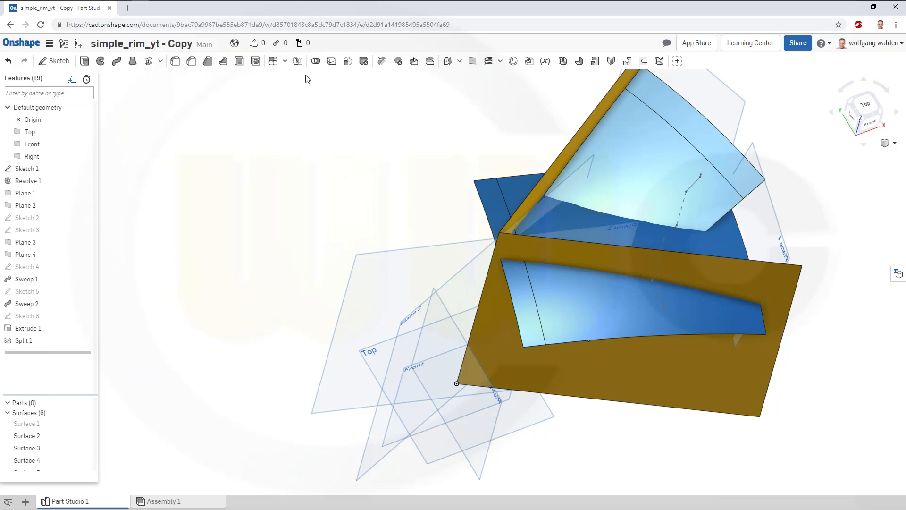
Step: Split the Sweep 2 surface with the extruded sector surface, keeping the tools, and hide its large piece outside the sector
left_click(331, 61)
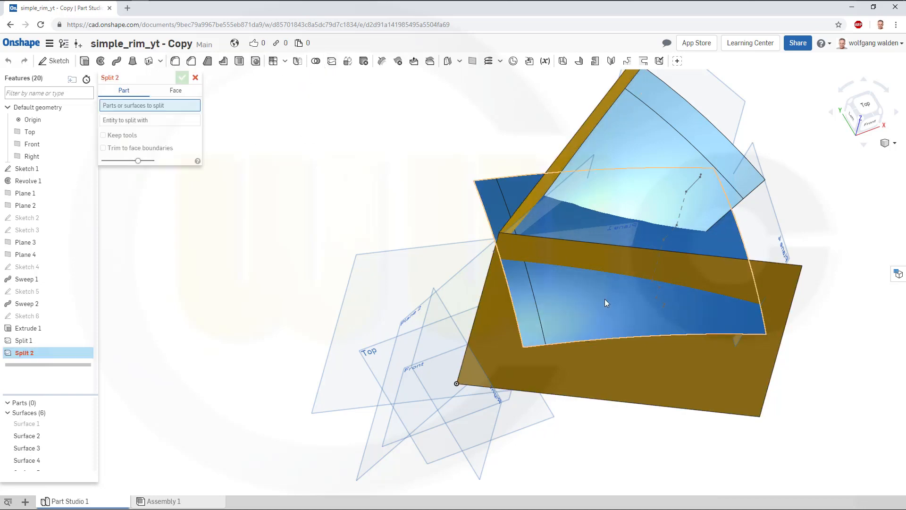
left_click(581, 302)
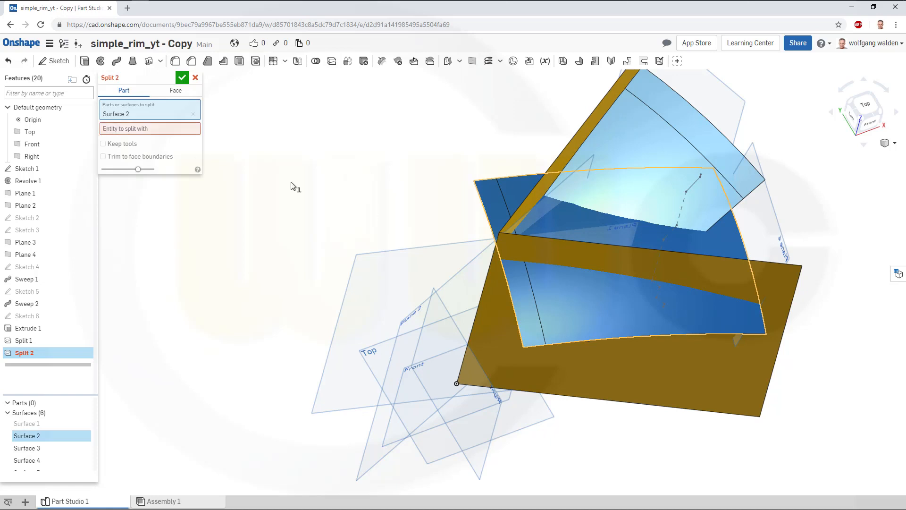
left_click(174, 135)
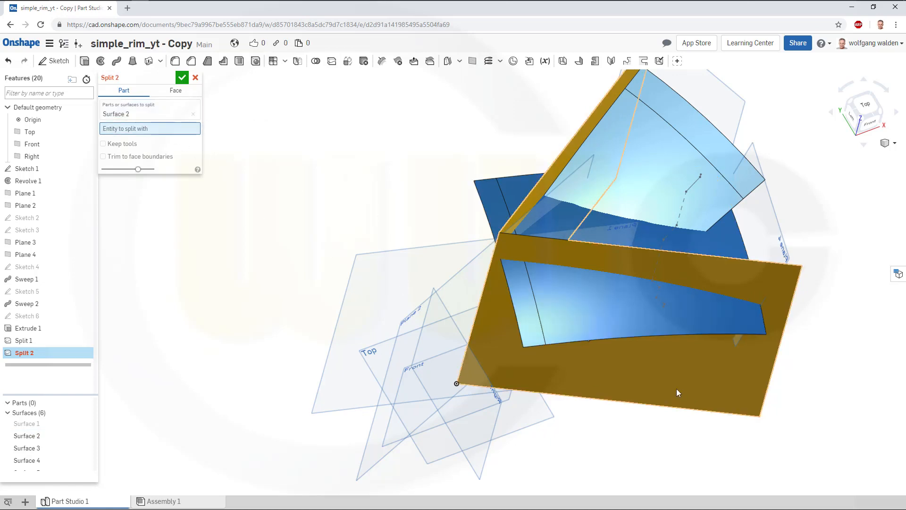
left_click(103, 144)
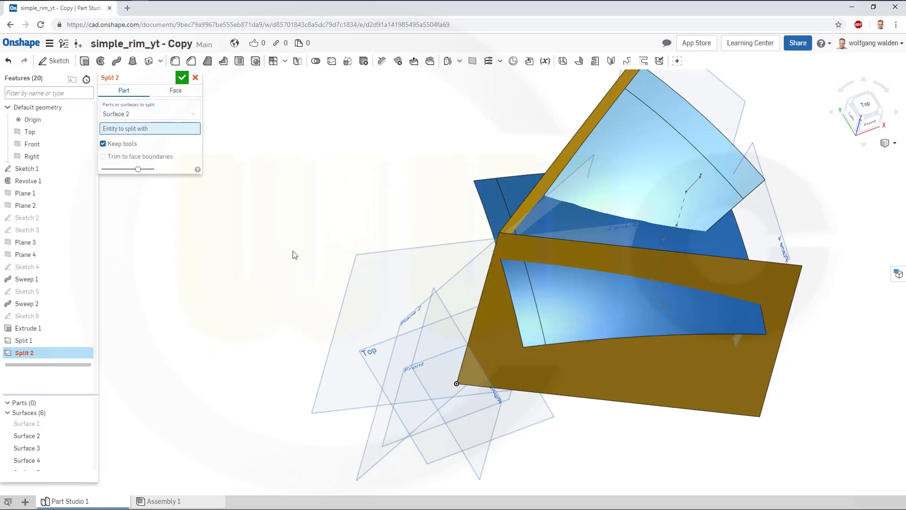
left_click(668, 376)
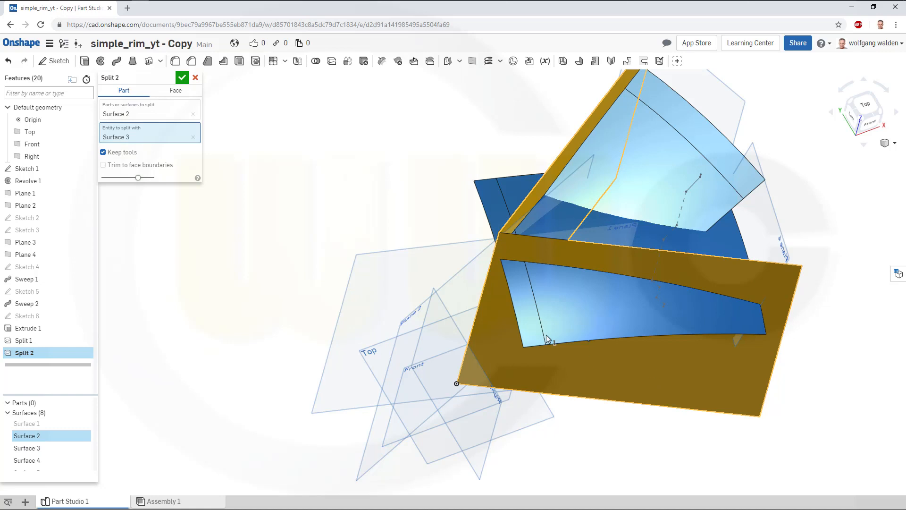
left_click(182, 77)
right_click(609, 314)
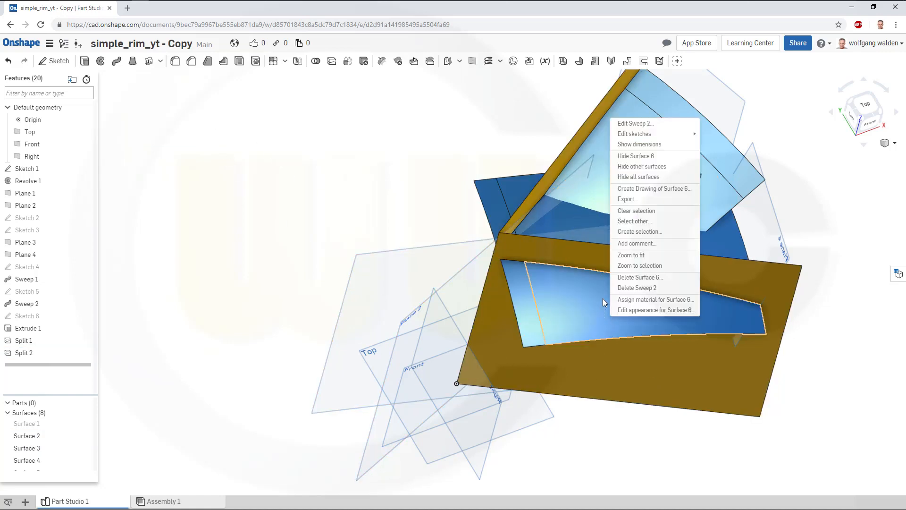
left_click(635, 156)
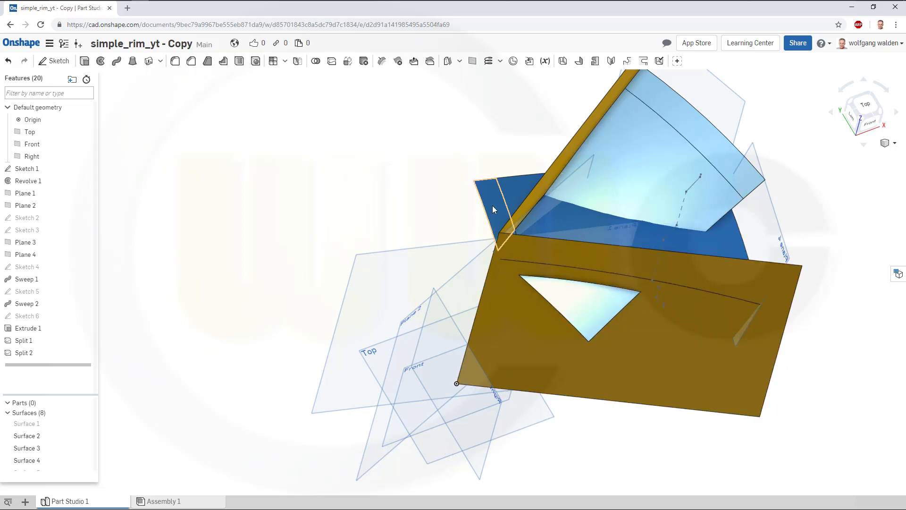
Step: Split the remaining Sweep 1 surface inside the sector with the Front plane
right_click_drag(481, 231, 464, 268)
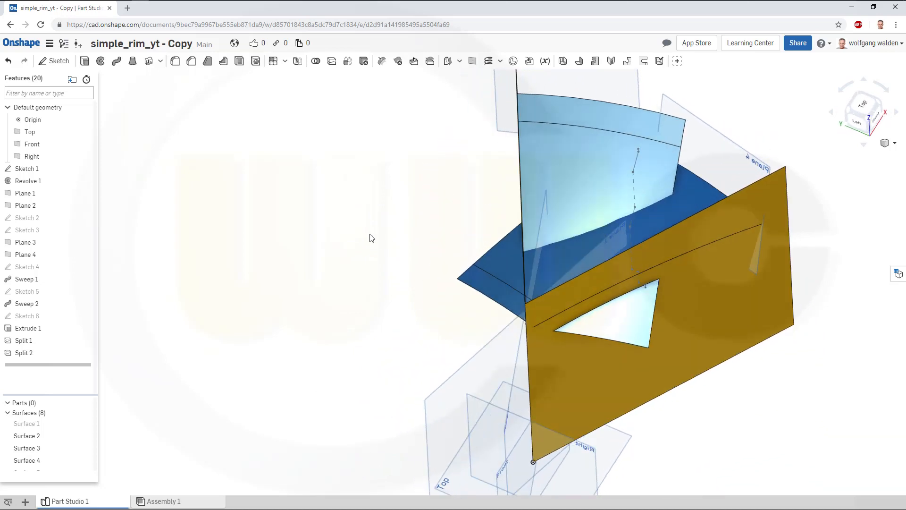
mouse_move(382, 242)
right_mouse_down()
mouse_move(373, 224)
mouse_move(373, 236)
right_mouse_up()
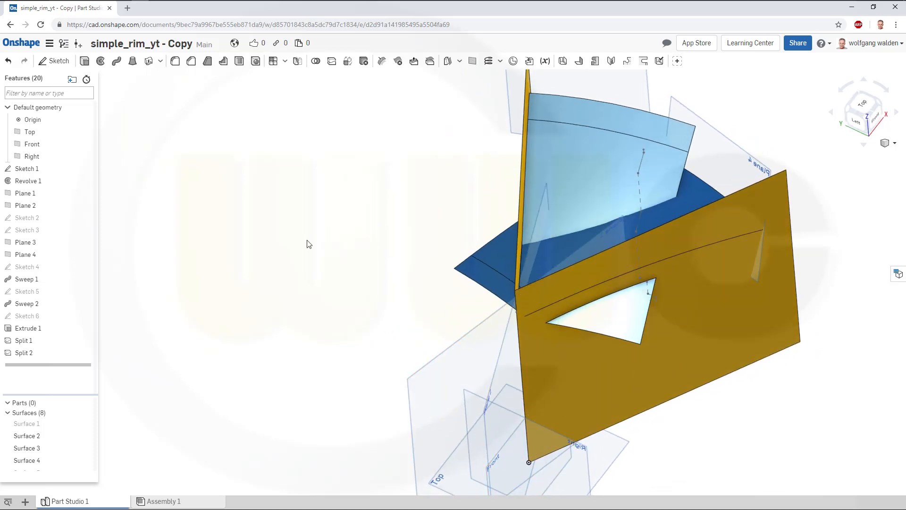
left_click(332, 61)
left_click(591, 157)
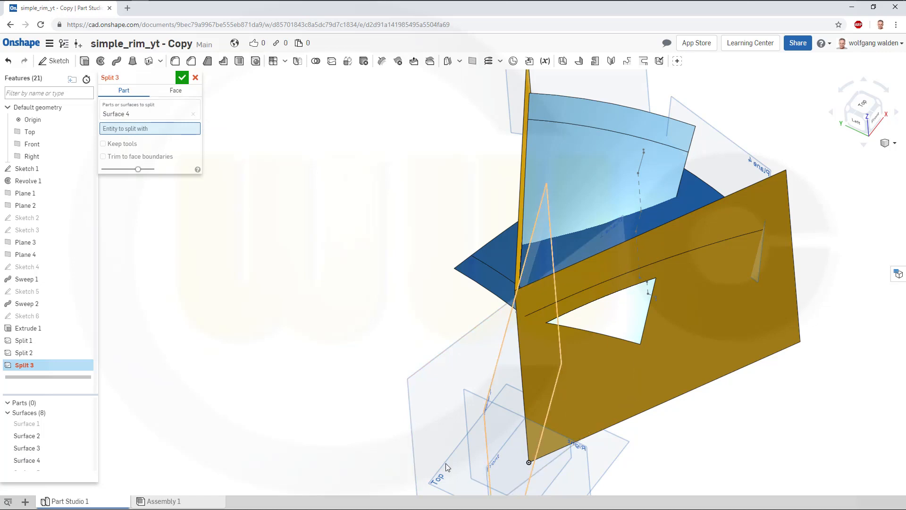
left_click(32, 144)
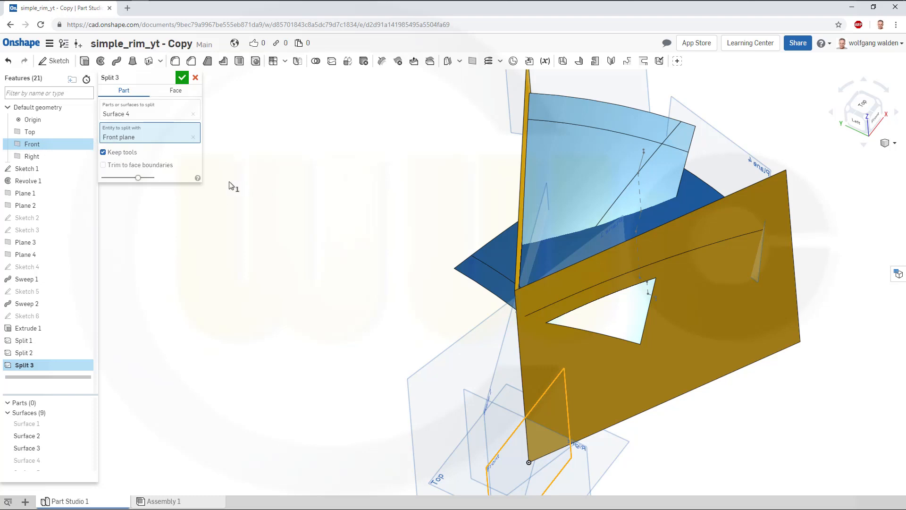
left_click(183, 79)
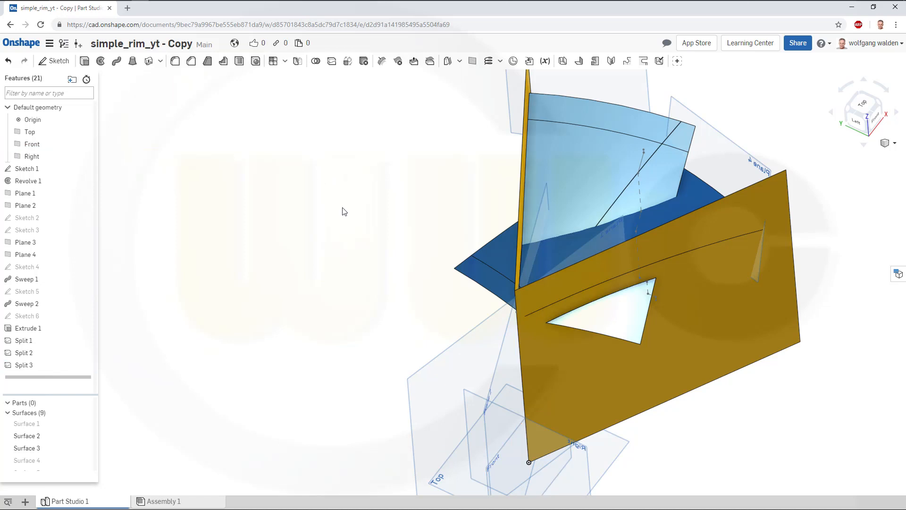
Step: Hide the Sweep 1 pieces outside the sector and beyond the Front plane, and the small Sweep 2 piece outside the sector
right_click(625, 317)
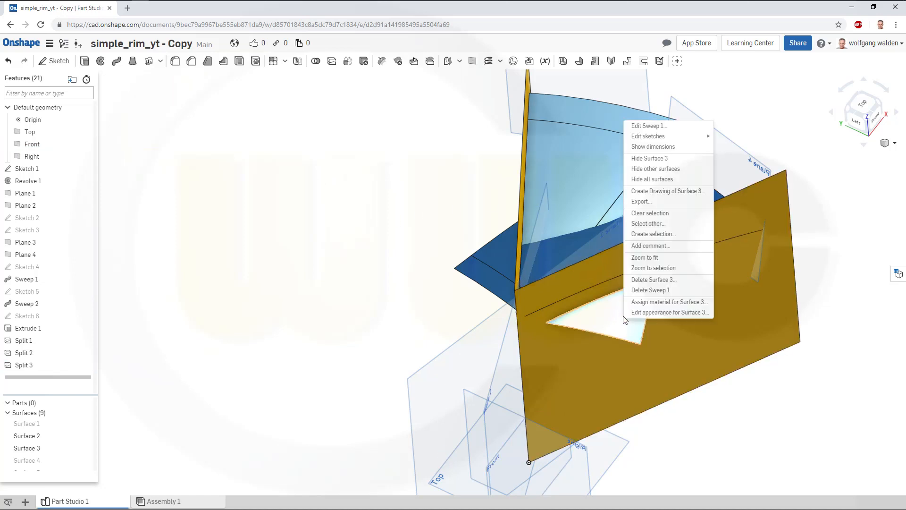
left_click(647, 159)
mouse_move(360, 236)
right_mouse_down()
mouse_move(373, 256)
mouse_move(355, 281)
mouse_move(356, 214)
mouse_move(359, 221)
right_mouse_up()
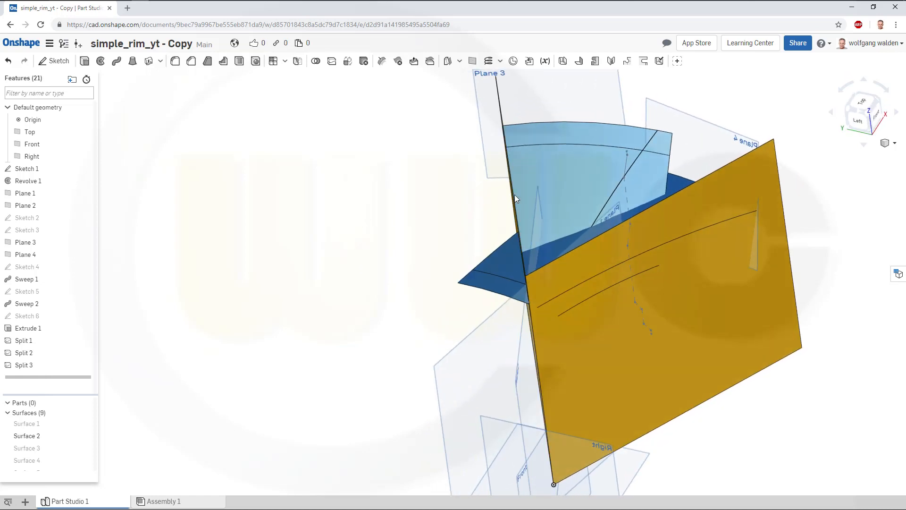
right_click(650, 177)
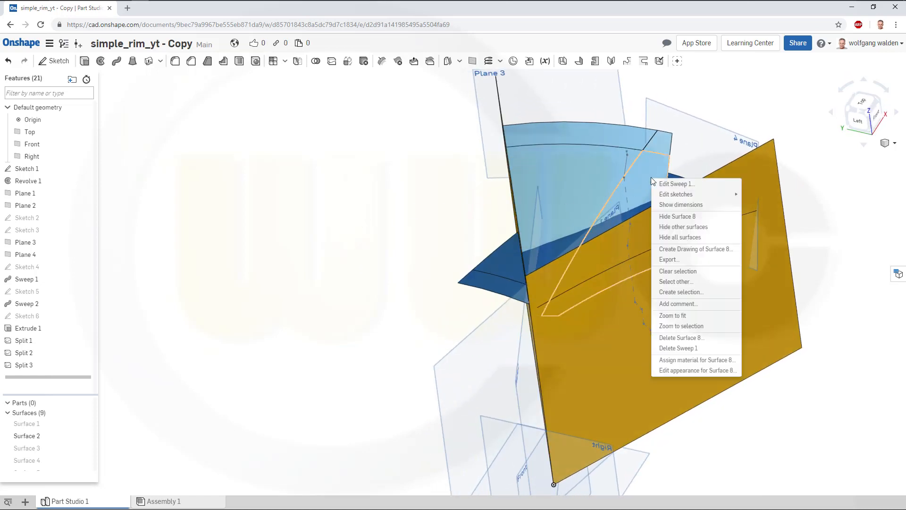
left_click(677, 216)
right_click_drag(361, 299, 372, 318)
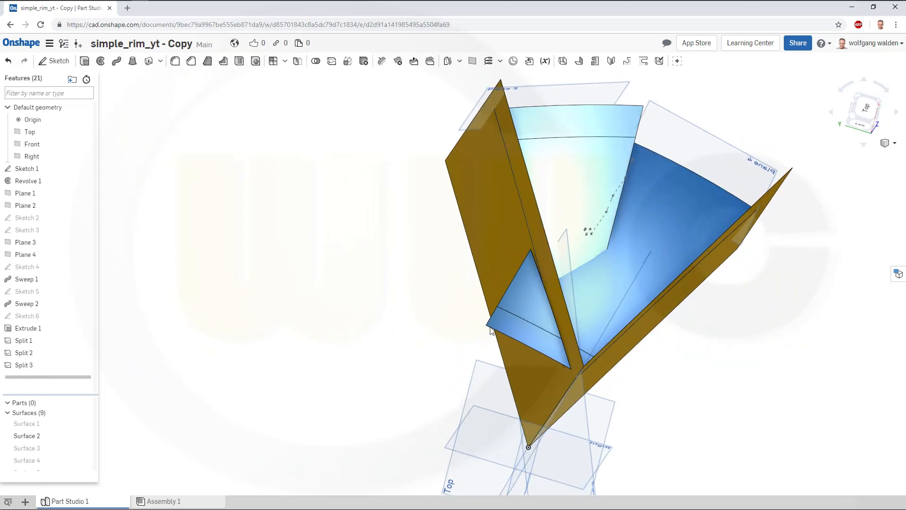
right_click(524, 306)
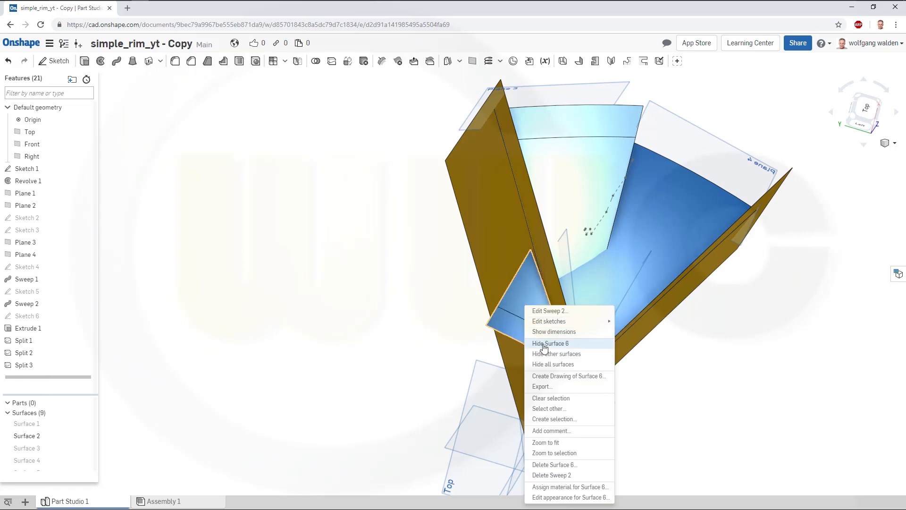
left_click(544, 348)
Step: Split the remaining Sweep 2 surface inside the sector with the Front plane
right_click_drag(505, 316, 453, 298)
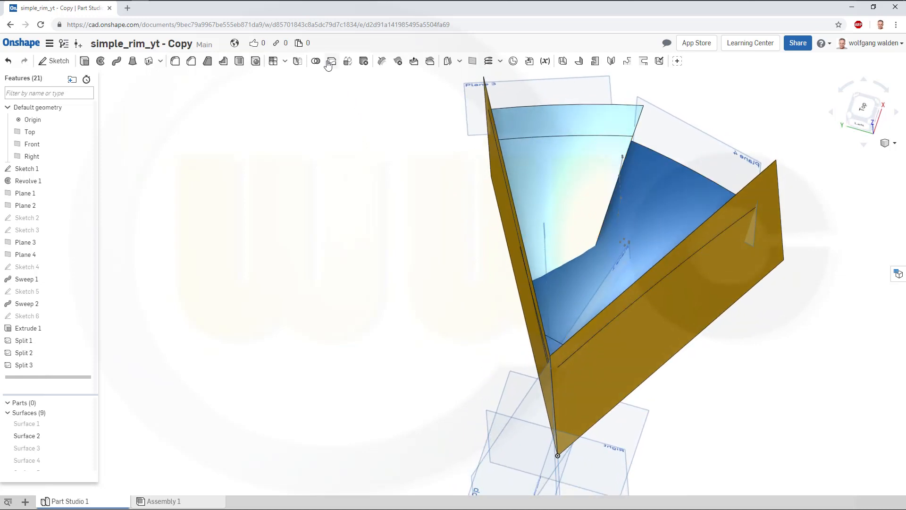
left_click(330, 63)
left_click(677, 208)
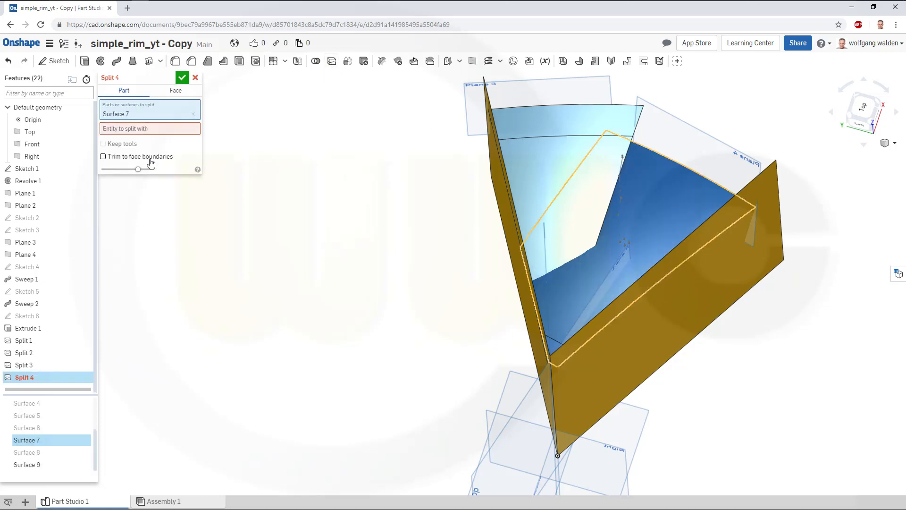
left_click(124, 129)
left_click(38, 144)
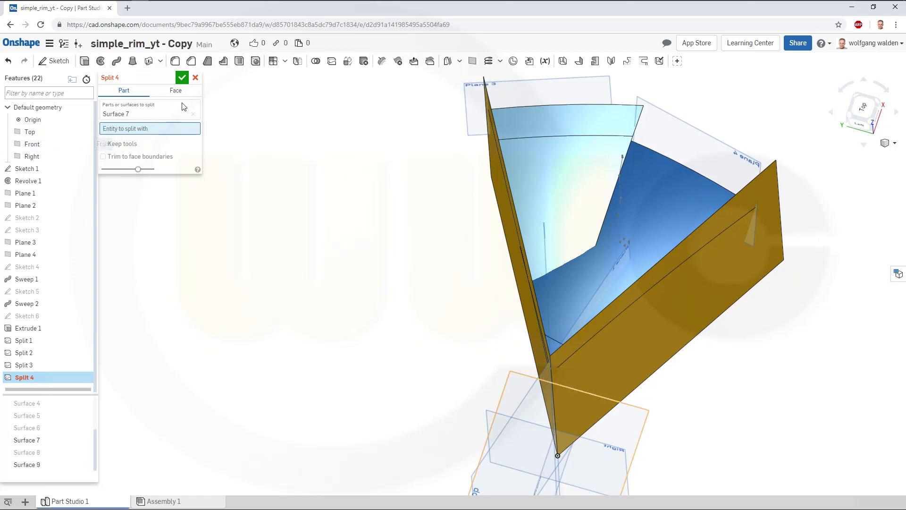
left_click(182, 78)
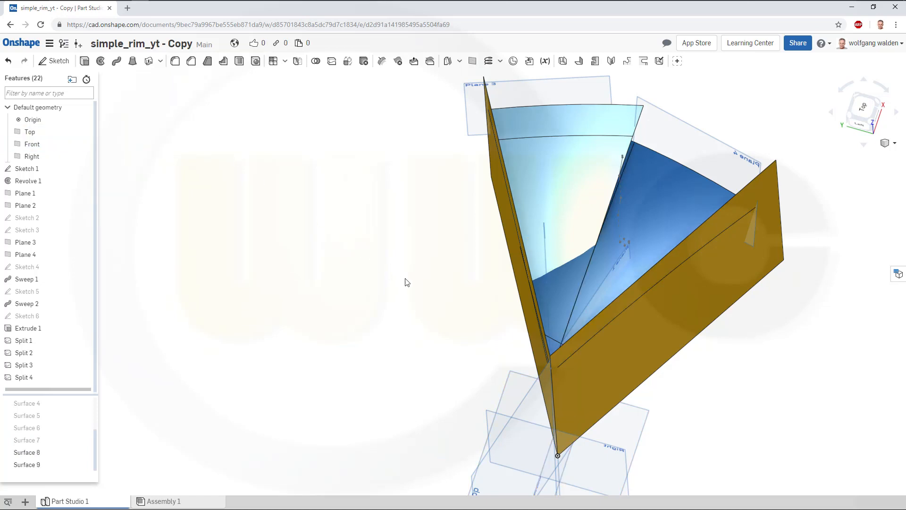
right_click_drag(405, 279, 417, 292)
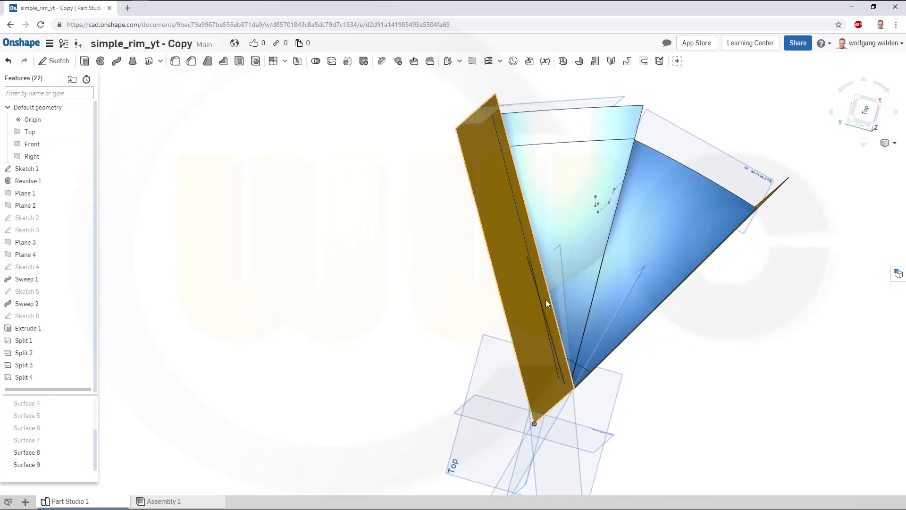
Step: Hide the Sweep 2 piece beyond the Front plane and the extruded sector surface
right_click(569, 291)
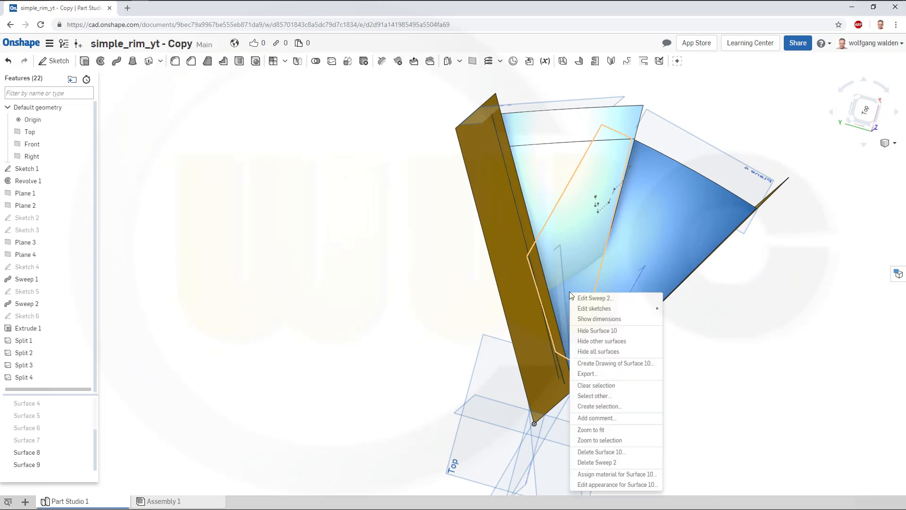
left_click(576, 330)
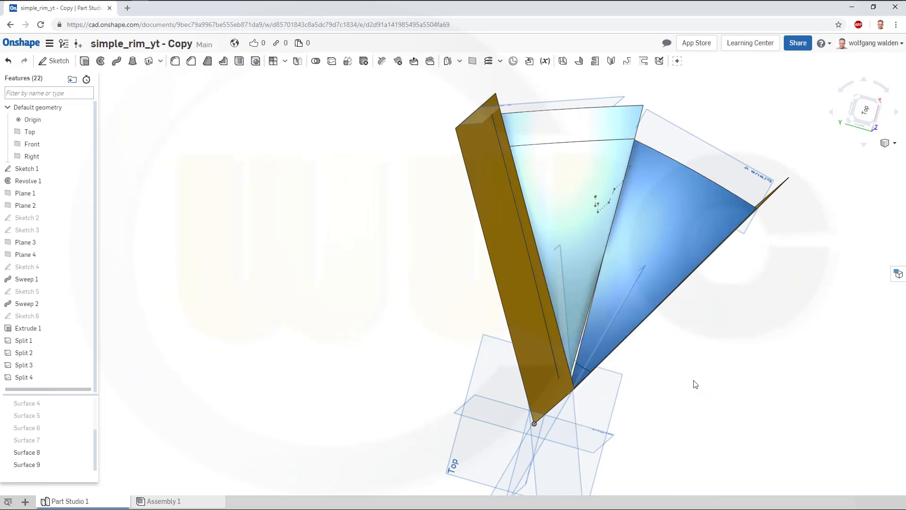
right_click_drag(694, 384, 617, 384)
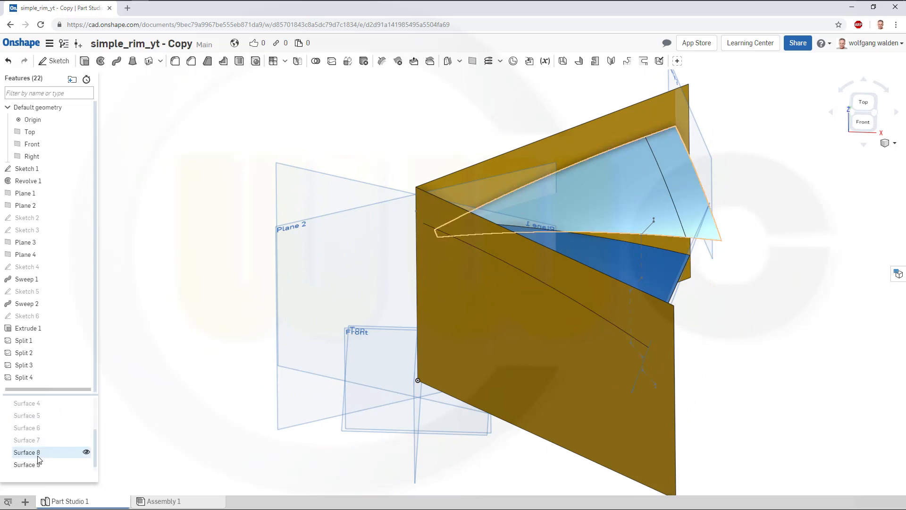
left_click(518, 383)
right_click(70, 405)
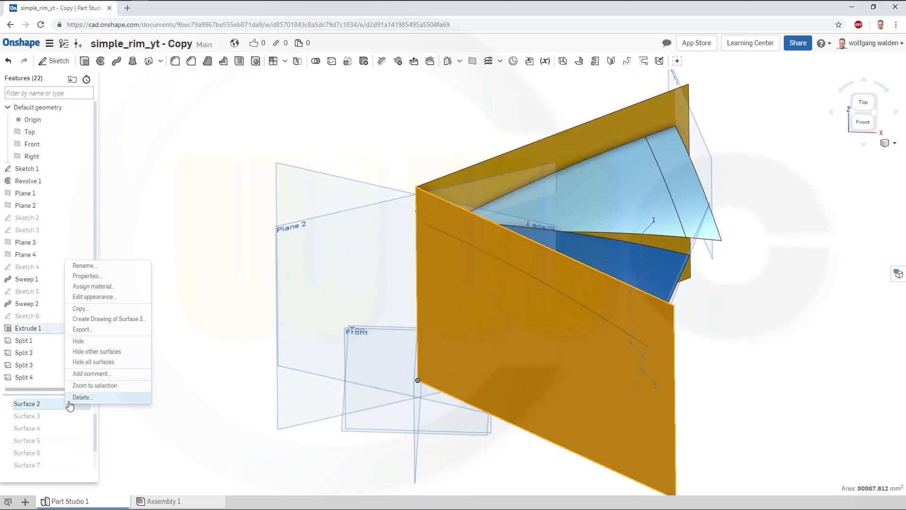
left_click(182, 287)
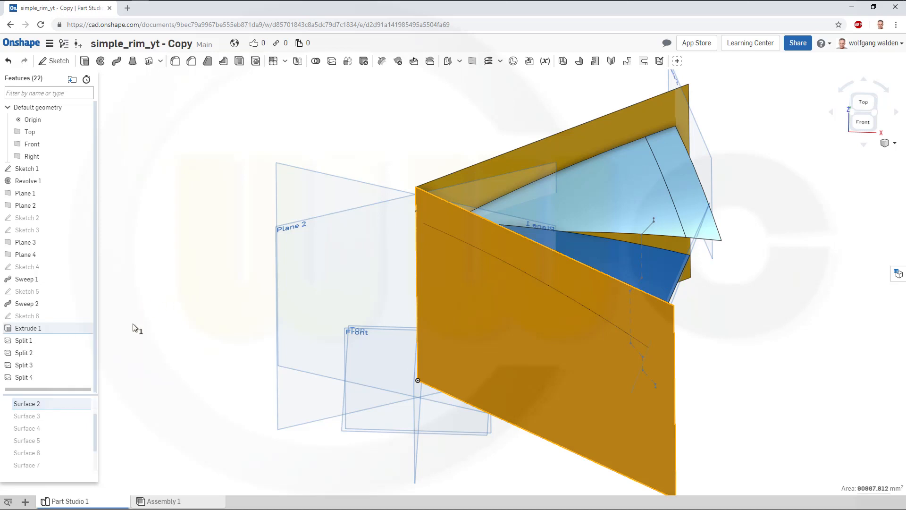
left_click(86, 404)
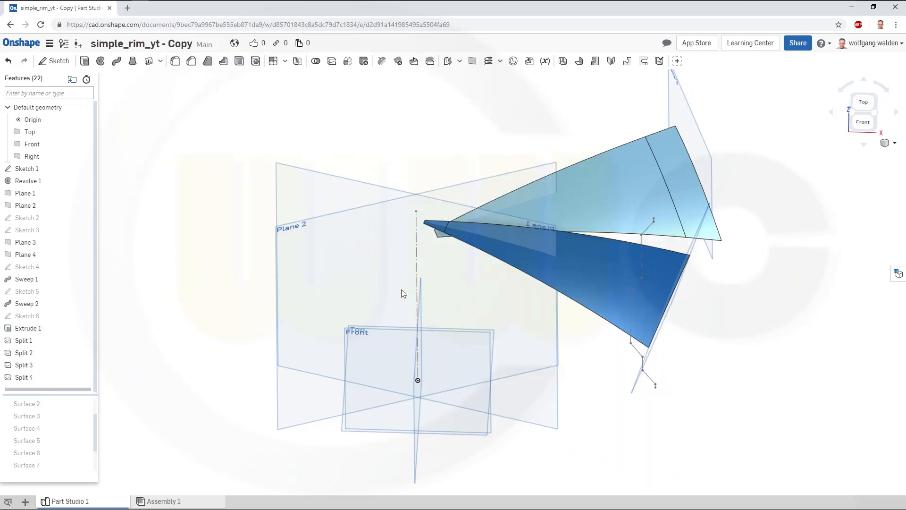
Step: Sketch a horizontal line about 329 mm long on the Top plane, running from the origin along the boundary between the spoke surfaces
mouse_move(494, 329)
right_mouse_down()
mouse_move(501, 302)
mouse_move(554, 367)
mouse_move(536, 358)
mouse_move(510, 297)
mouse_move(514, 267)
mouse_move(532, 310)
mouse_move(530, 378)
mouse_move(525, 301)
mouse_move(486, 304)
mouse_move(502, 319)
right_mouse_up()
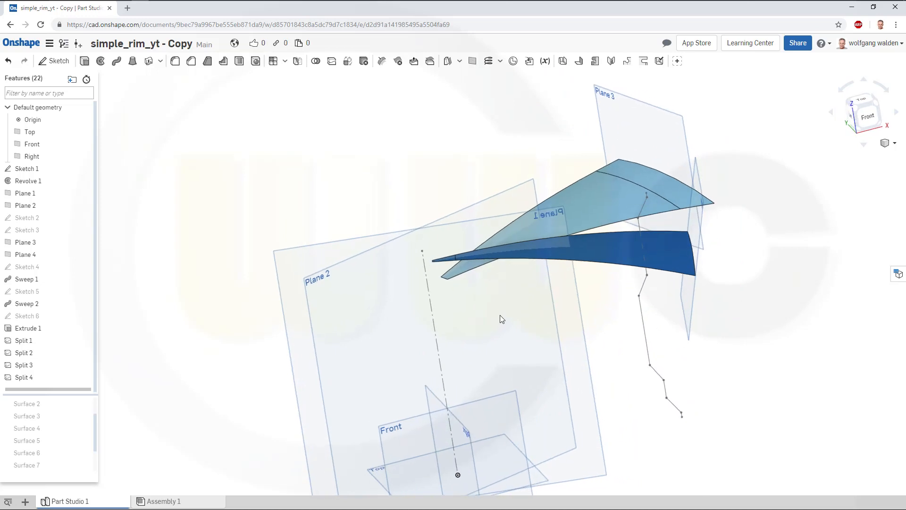
right_click_drag(509, 406, 506, 421)
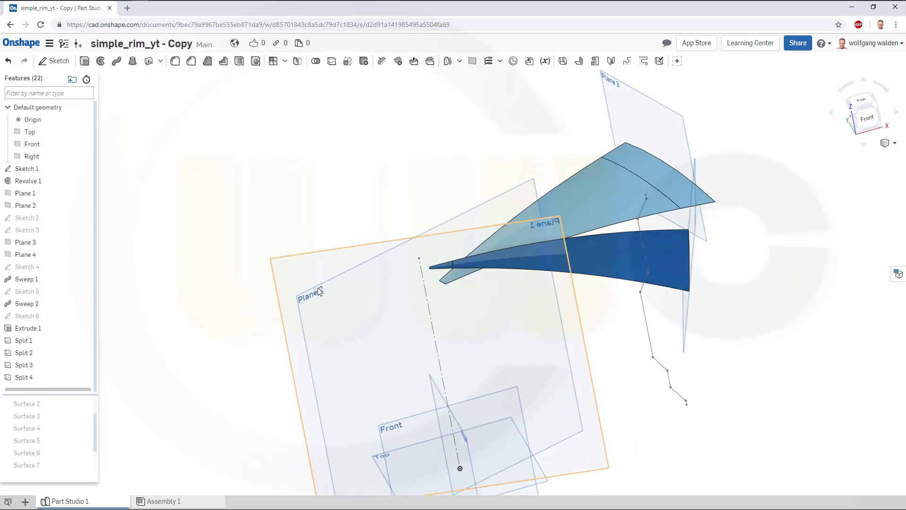
left_click(55, 60)
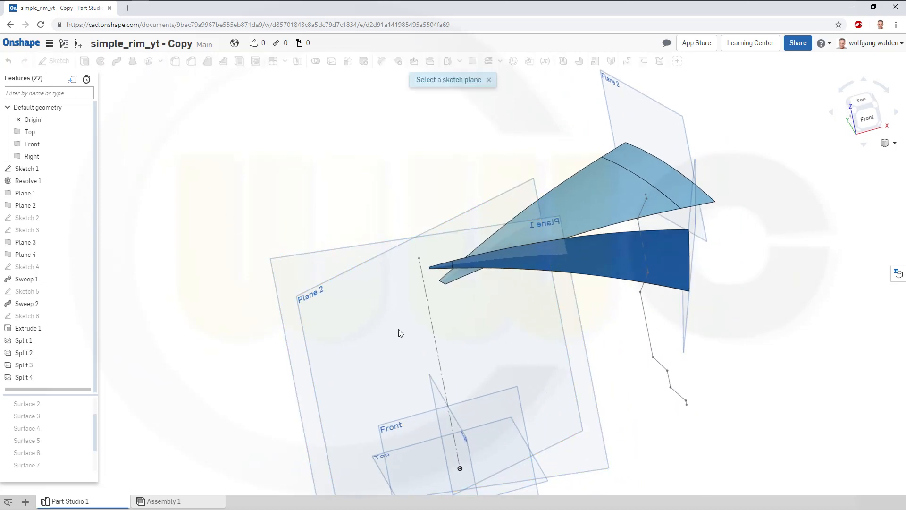
left_click(540, 471)
left_click(868, 106)
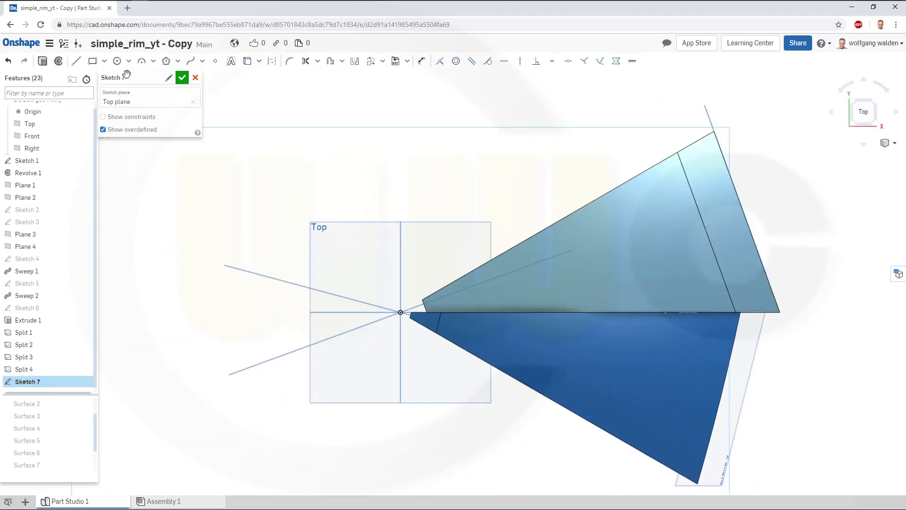
left_click(77, 61)
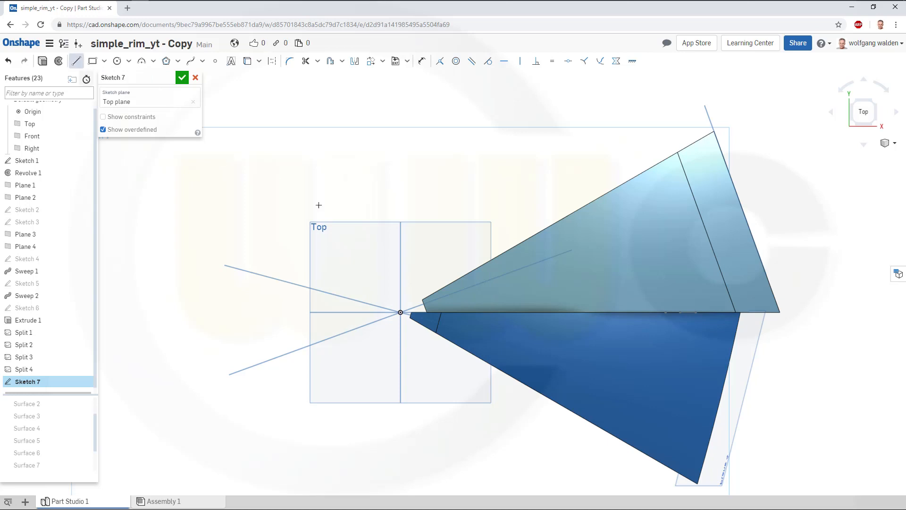
left_click(400, 312)
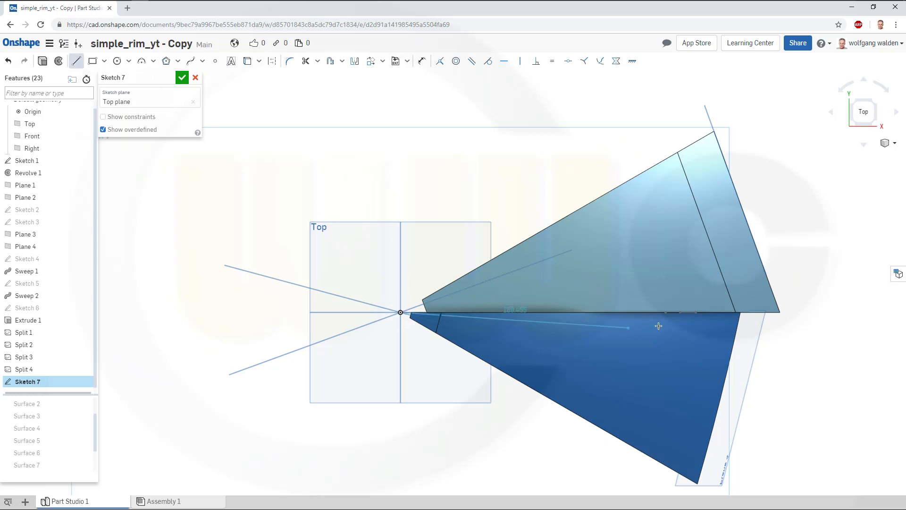
left_click(797, 312)
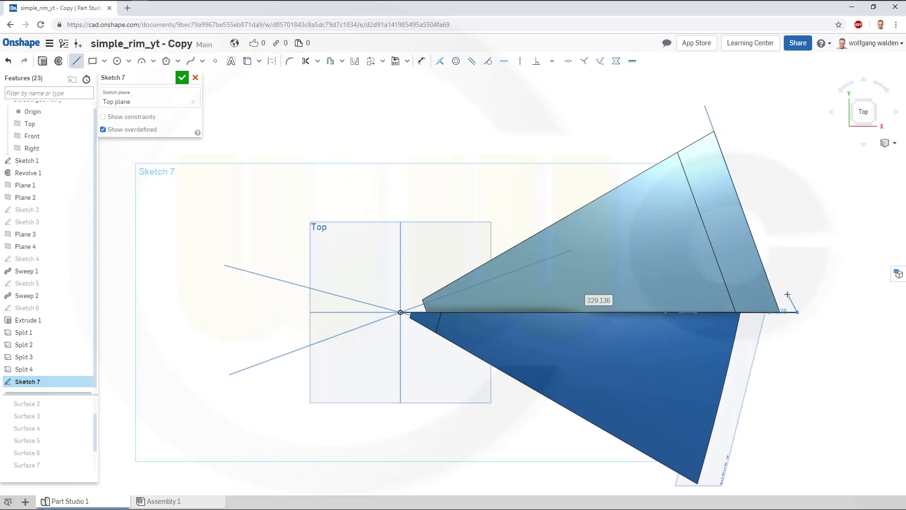
key("Escape")
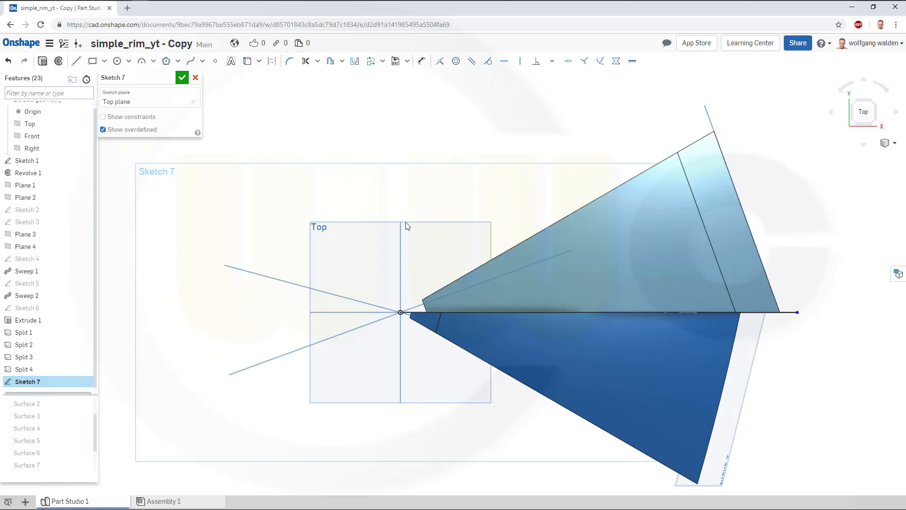
right_click_drag(412, 217, 415, 179)
scroll(413, 208, "down", 4)
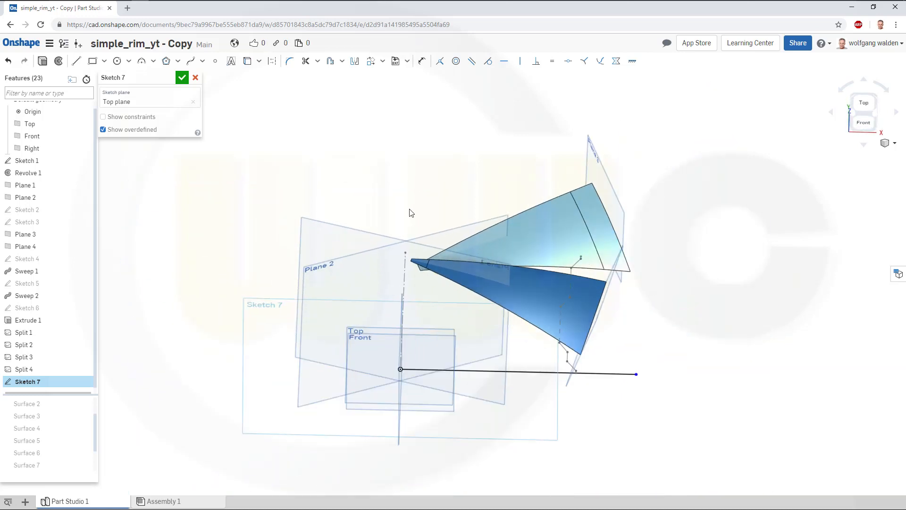
left_click(183, 79)
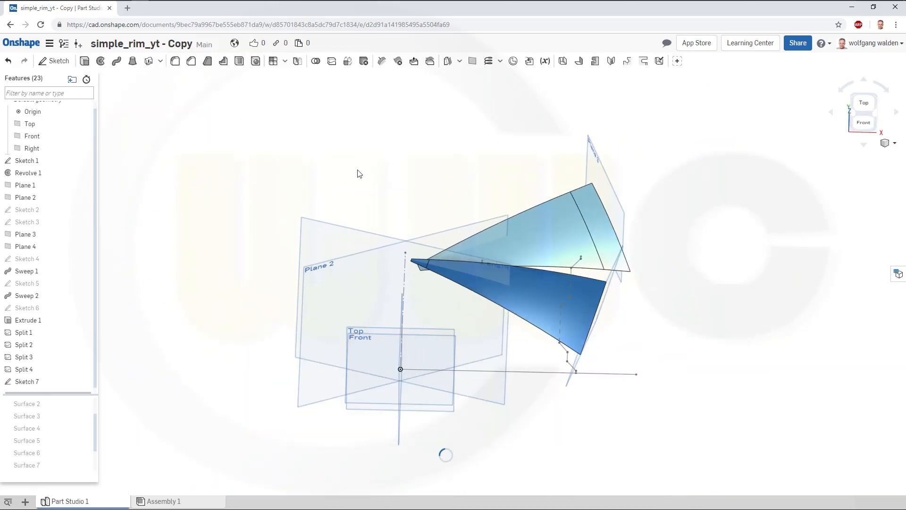
Step: Extrude the new sketch line upward as a new surface with a blind depth of 300 mm
left_click(84, 61)
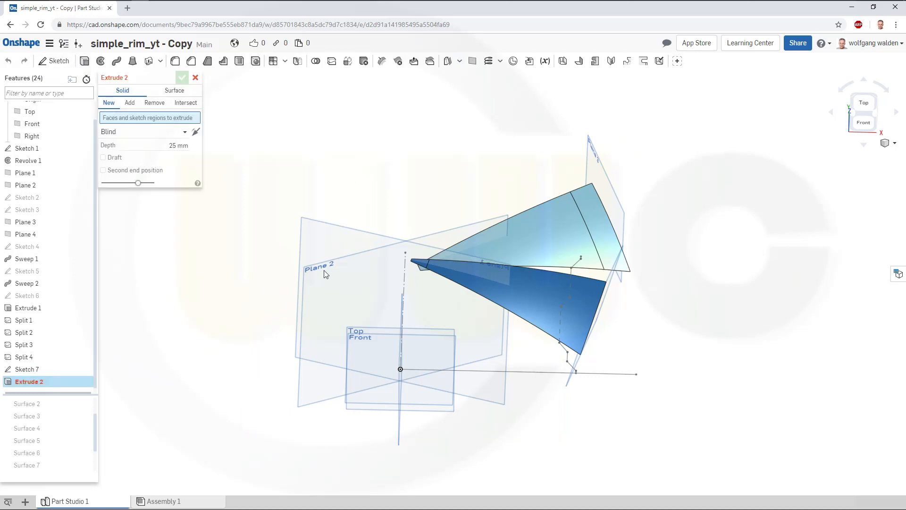
left_click(175, 90)
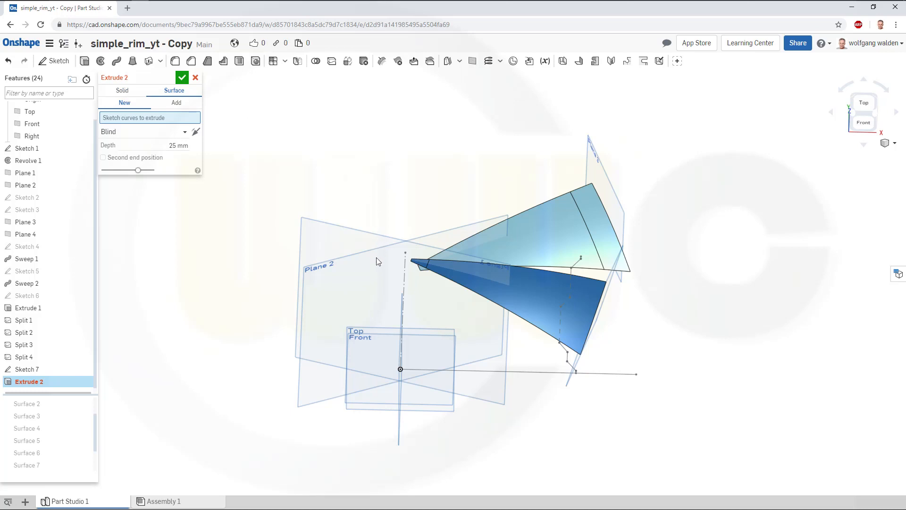
left_click(547, 373)
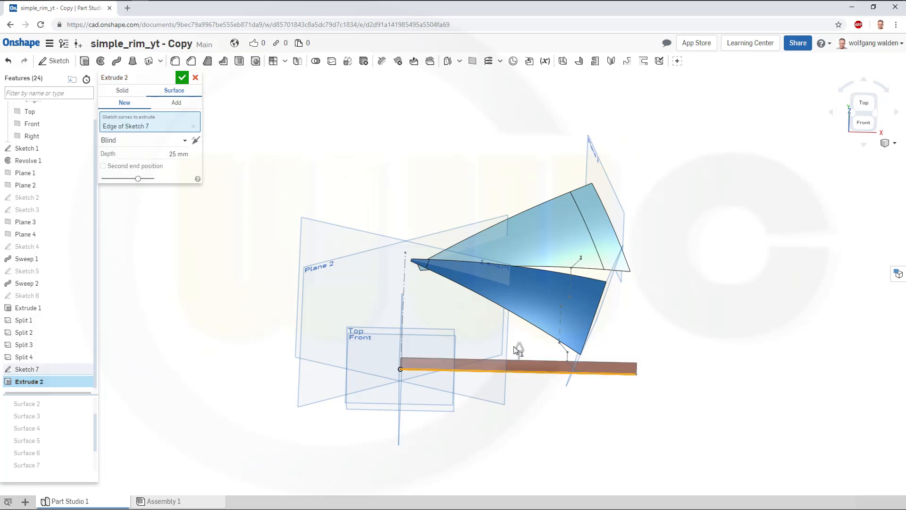
left_click_drag(519, 347, 522, 204)
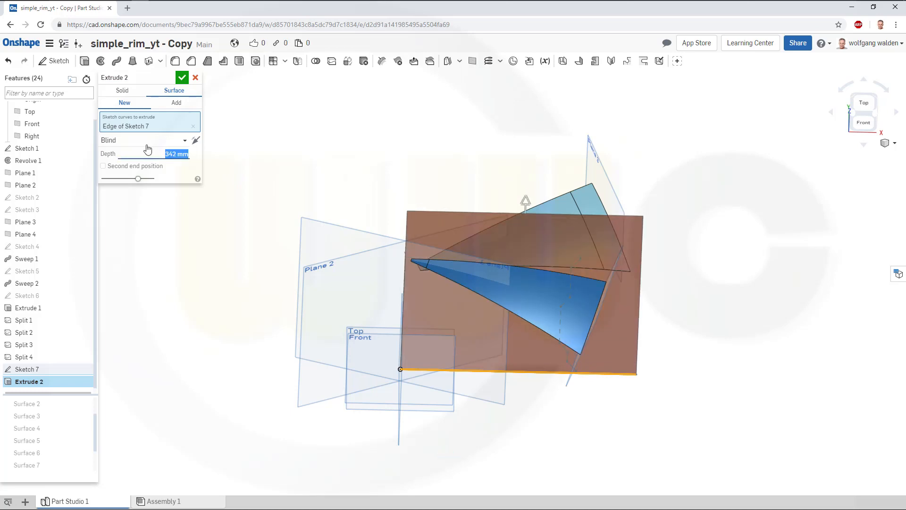
key("Return")
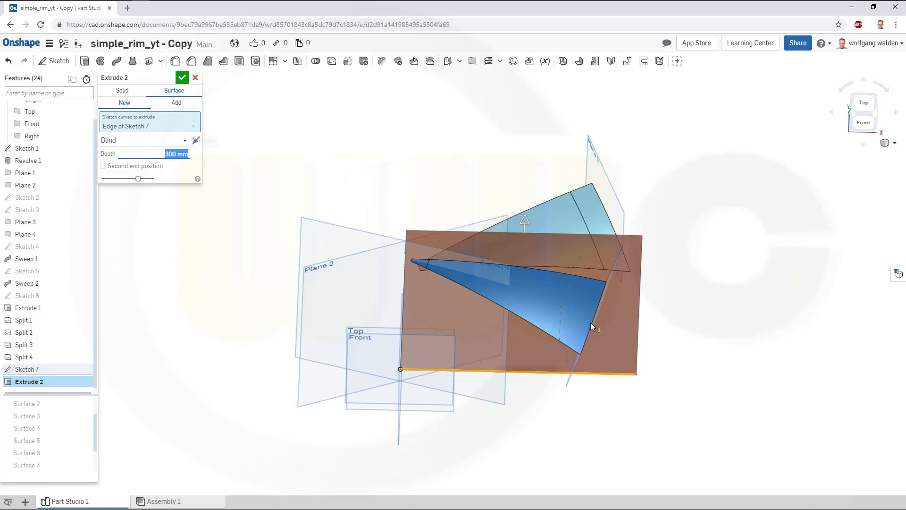
right_click_drag(716, 346, 554, 234)
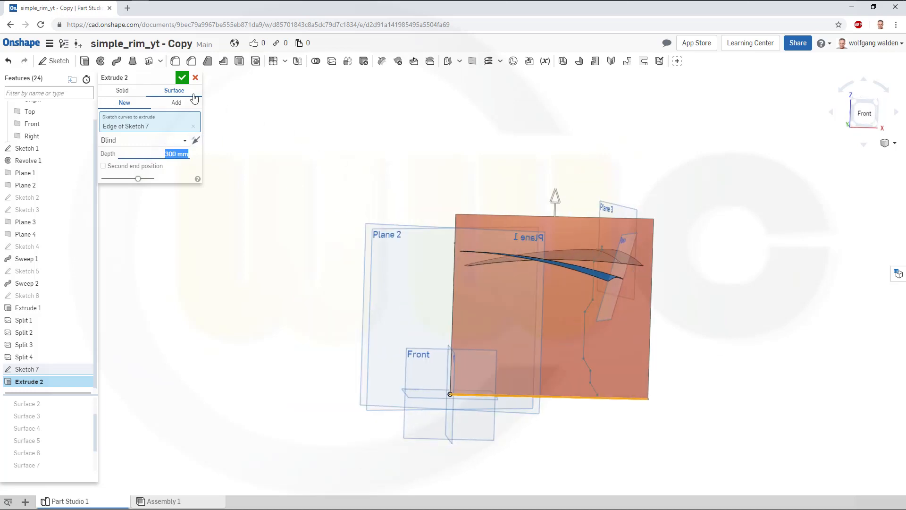
left_click(184, 79)
Step: On the Front plane, sketch a horizontal line about 26 mm long above the spoke surfaces and continue it outward with a tangent arc of about 859 mm radius
right_click_drag(410, 196, 415, 233)
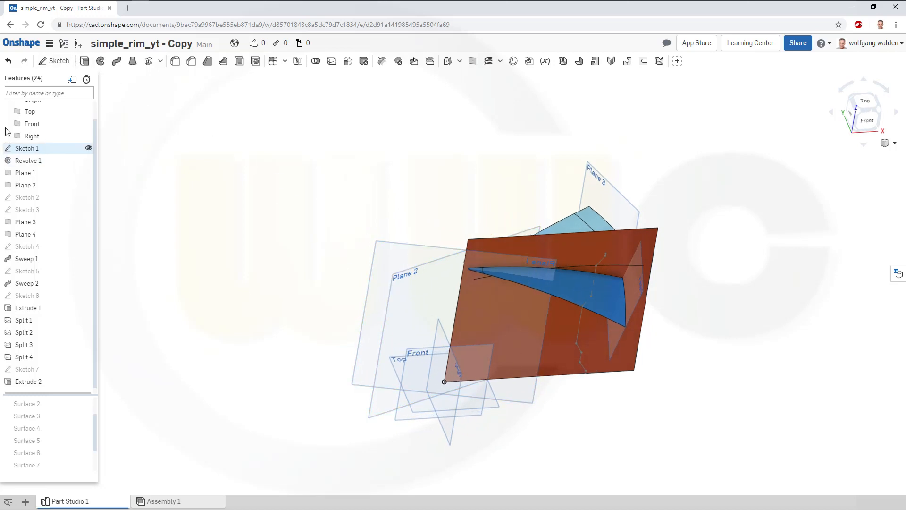
left_click(29, 125)
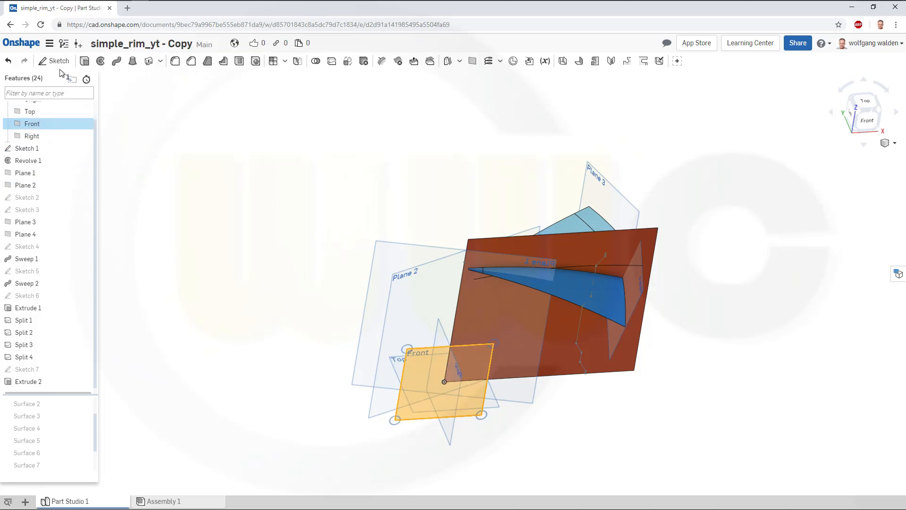
left_click(55, 60)
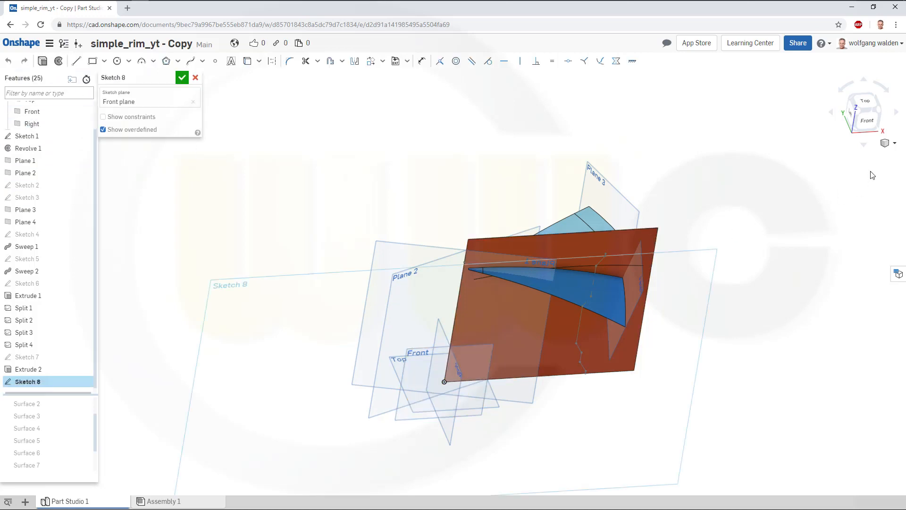
left_click(867, 121)
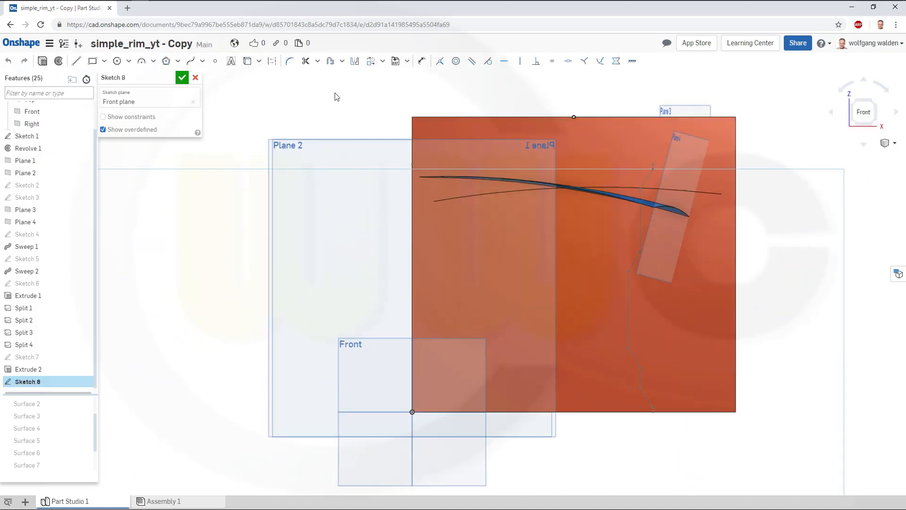
left_click(76, 61)
left_click(430, 132)
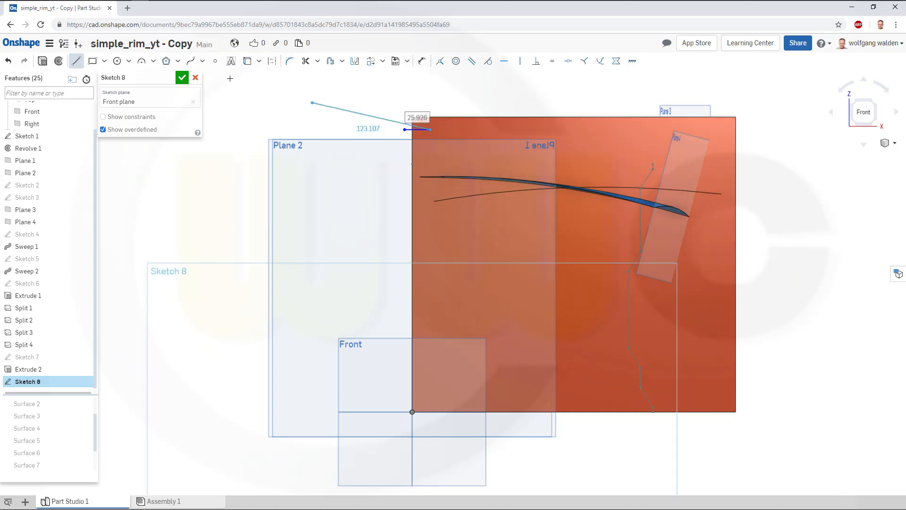
left_click(147, 65)
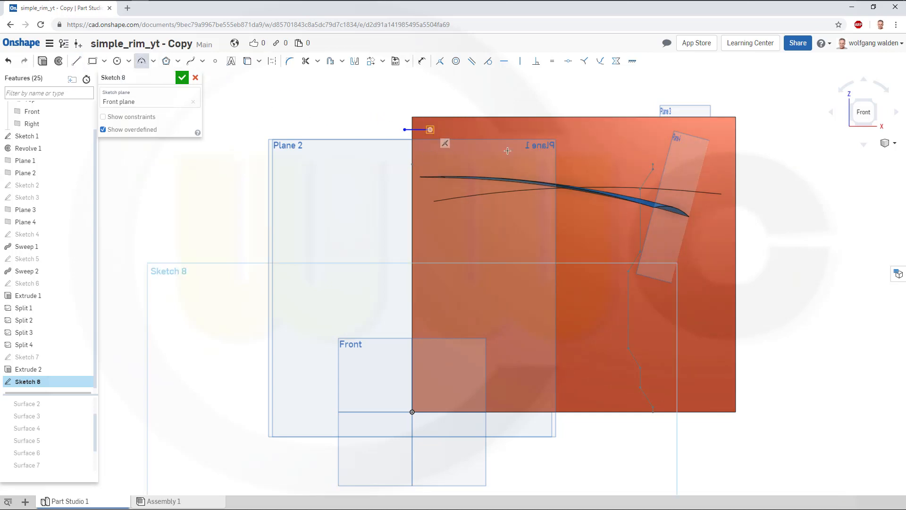
left_click(673, 171)
left_click(588, 146)
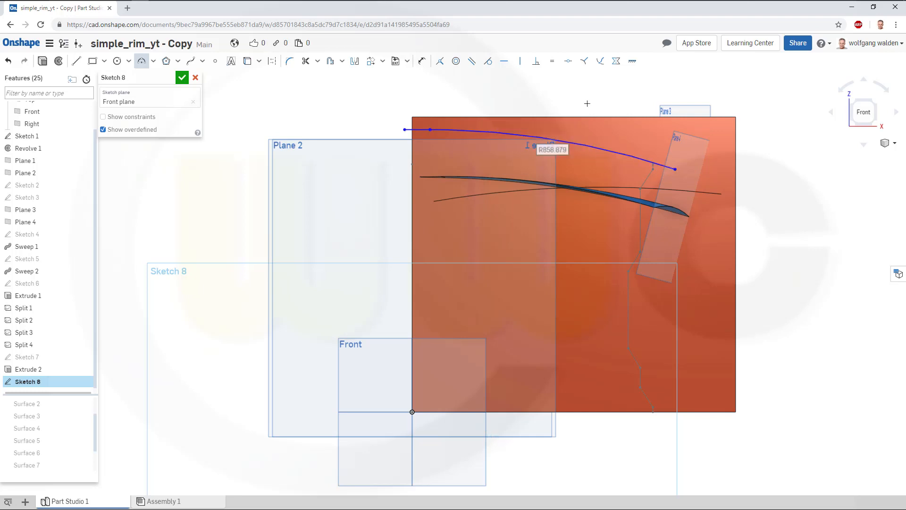
key("Escape")
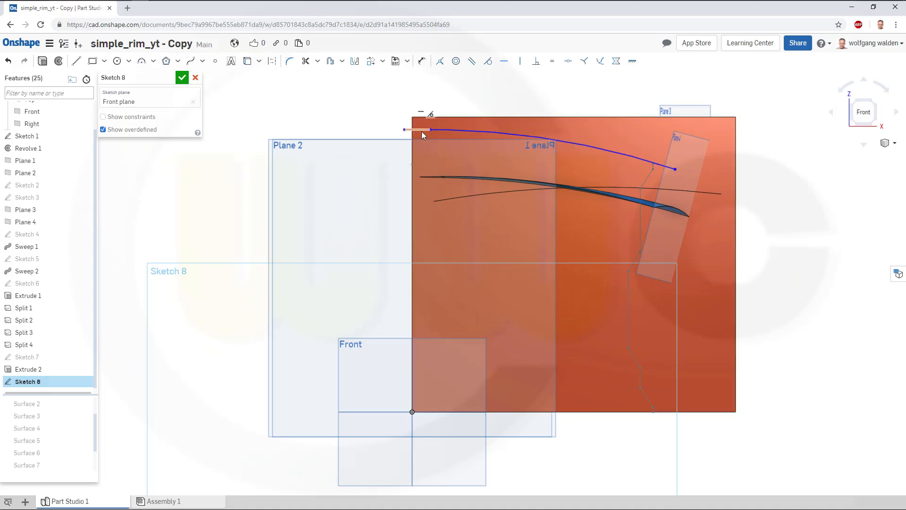
Step: Lower the line and arc closer to the spoke surfaces and move the line's inner endpoint outward, above the inner tip of Sweep 2
mouse_move(422, 132)
left_mouse_down()
mouse_move(418, 145)
mouse_move(469, 142)
mouse_move(443, 144)
left_mouse_up()
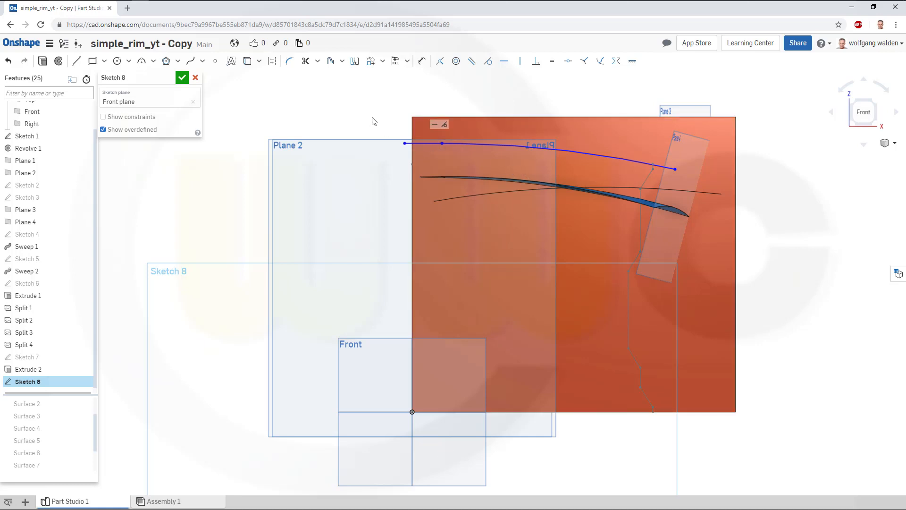
left_click_drag(433, 146, 681, 171)
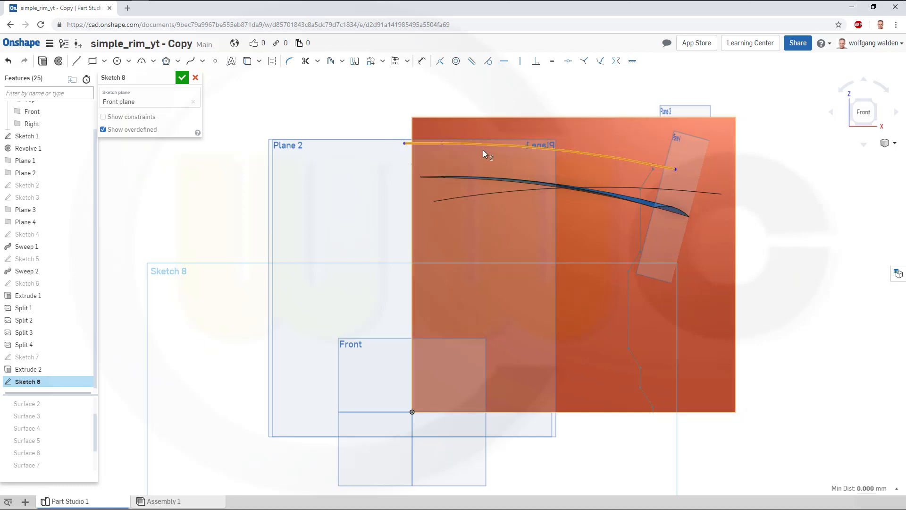
left_click_drag(474, 144, 491, 162)
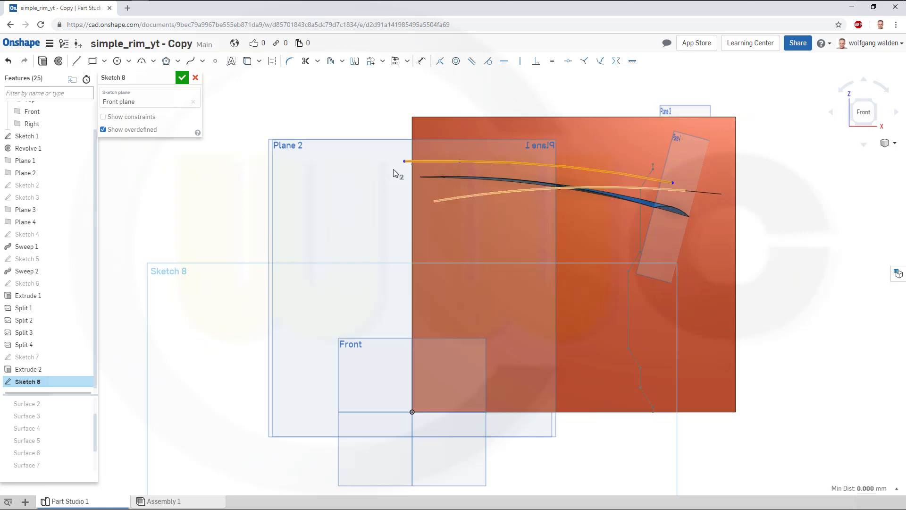
left_click(387, 121)
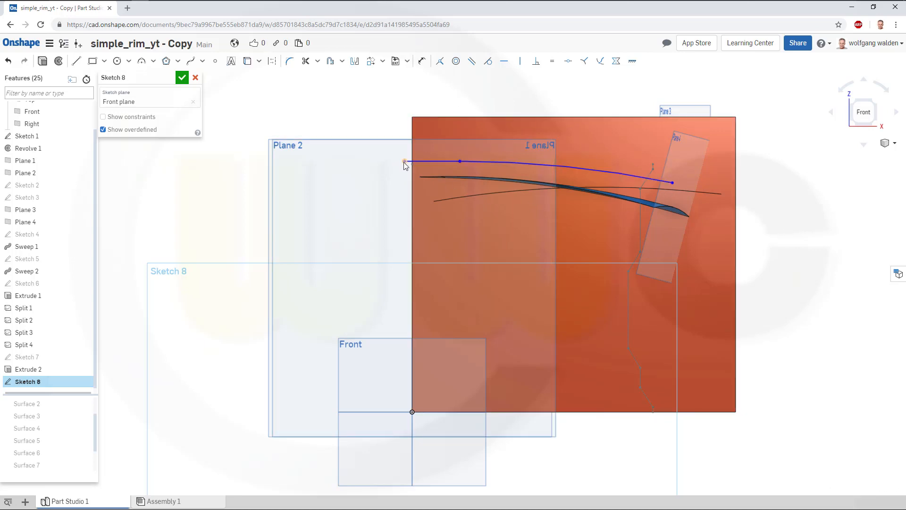
left_click_drag(403, 163, 420, 161)
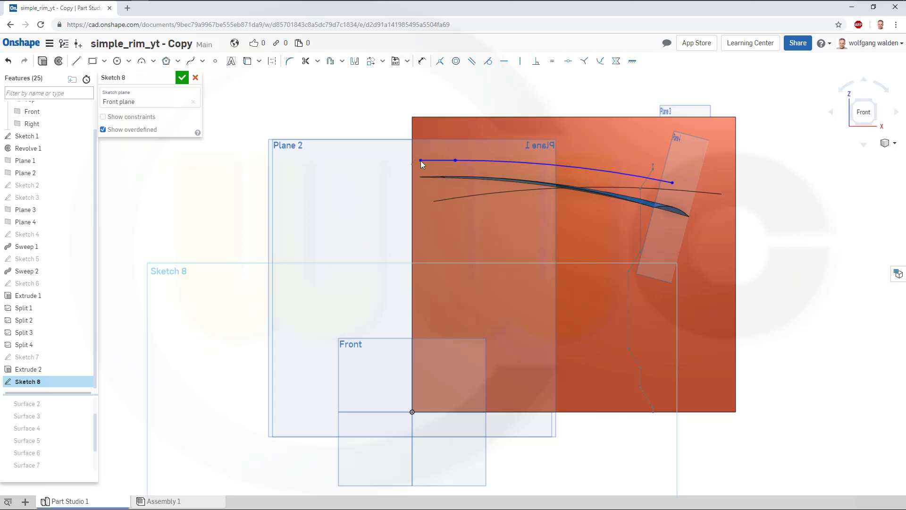
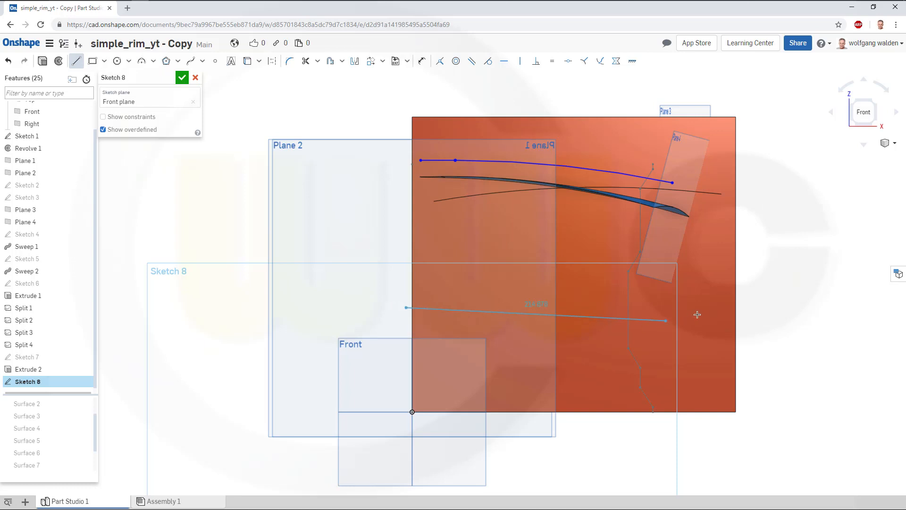
Step: Sketch a horizontal line about 355 mm long below the spoke surfaces, spanning the full width of the vertical surface
left_click(755, 306)
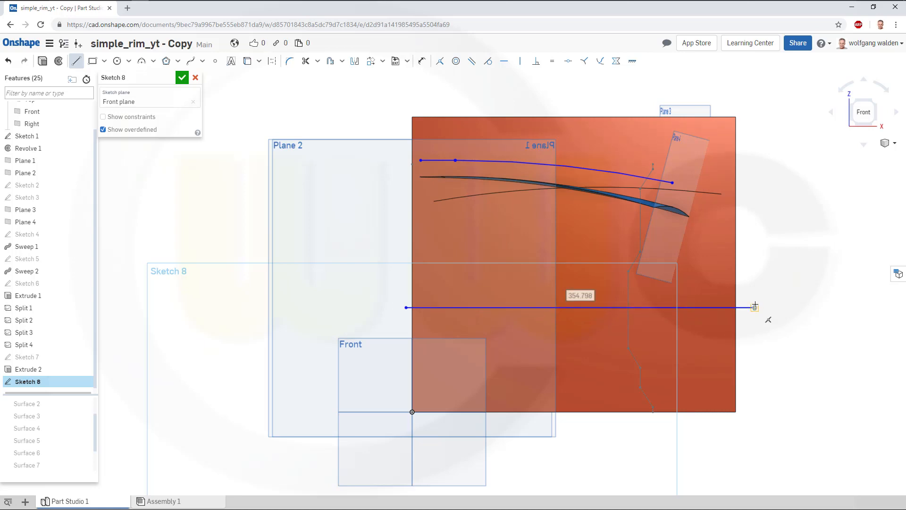
key("Escape")
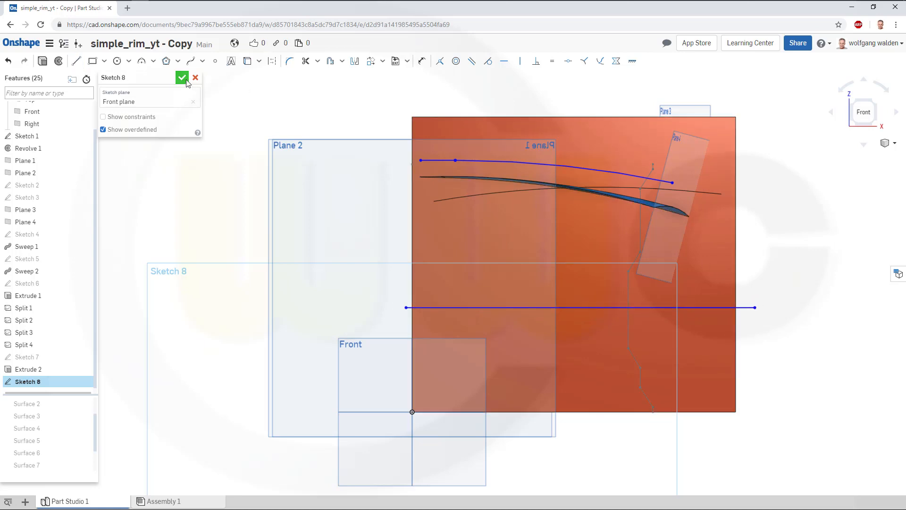
Step: Extrude the upper line and its tangent arc as a new surface, symmetric, with a depth of 50 mm
right_click_drag(343, 189, 358, 222)
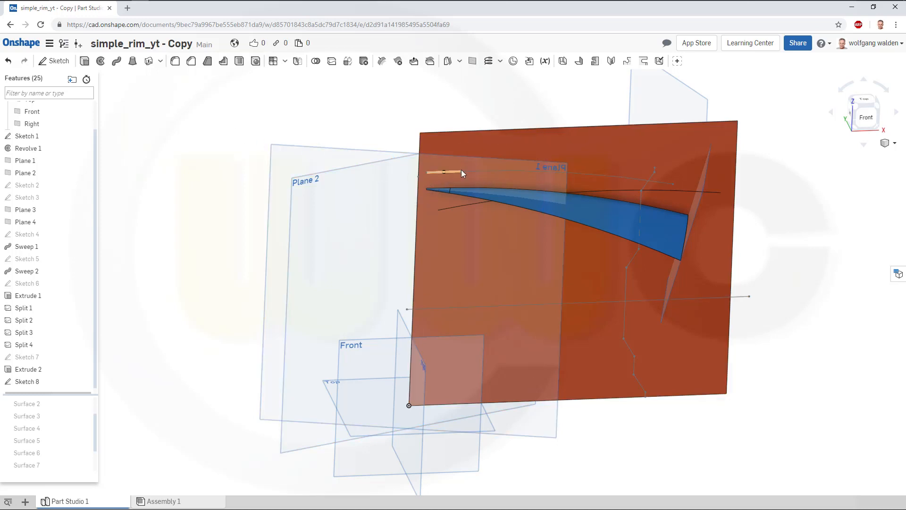
left_click(84, 63)
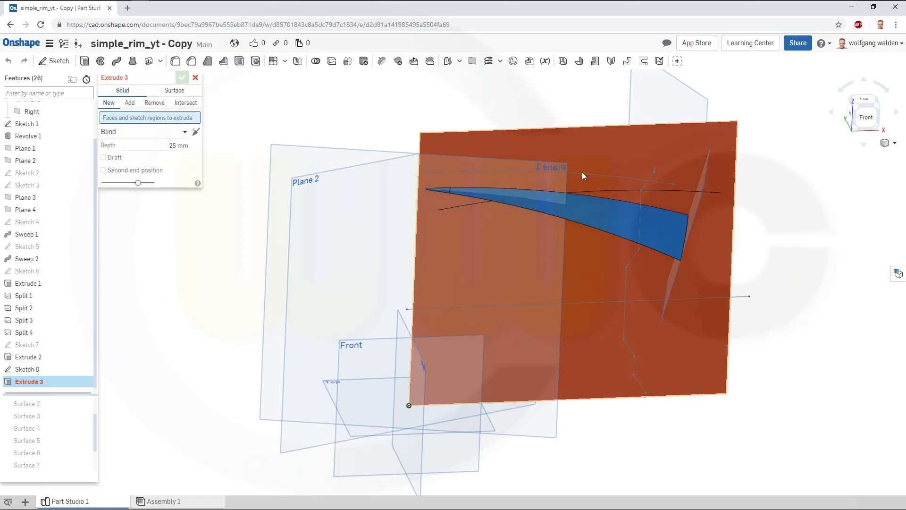
left_click(174, 90)
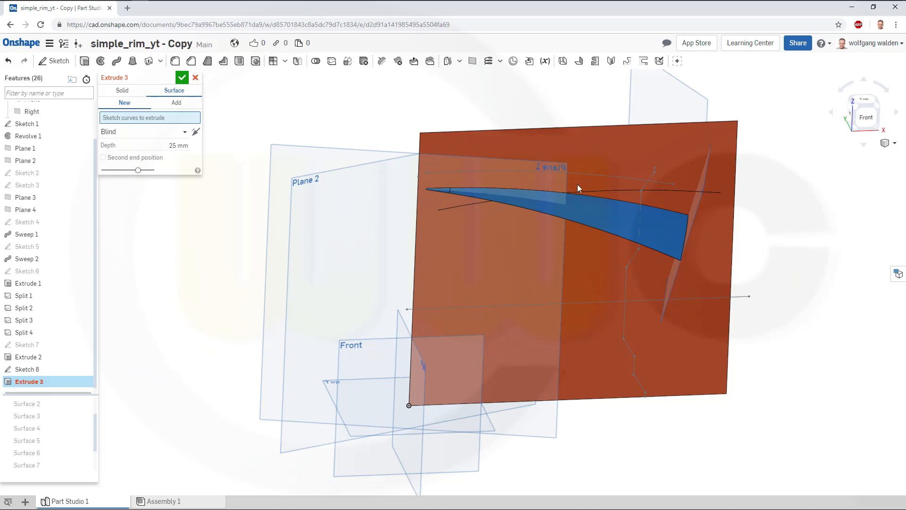
left_click(550, 169)
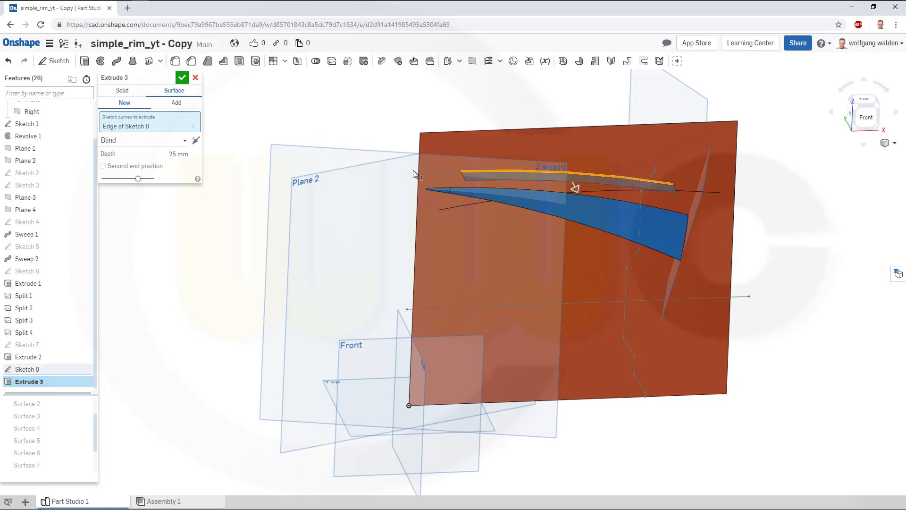
left_click(444, 172)
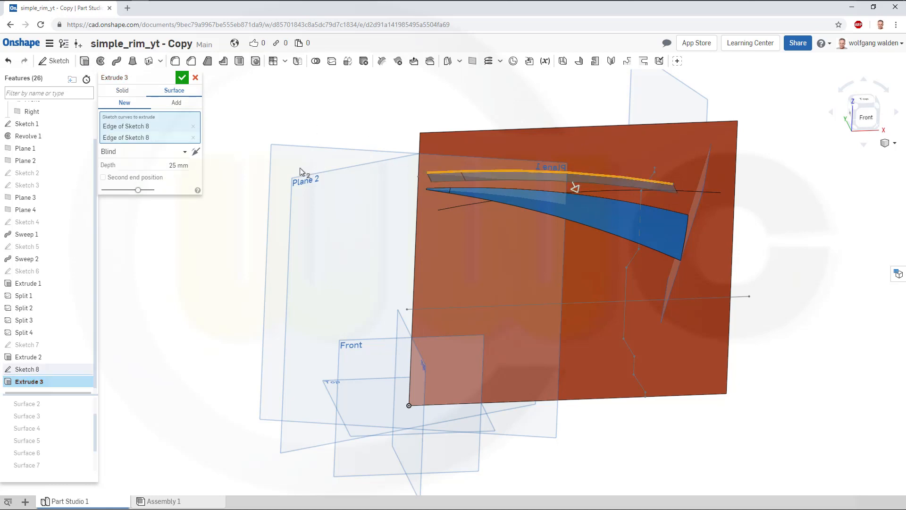
left_click(185, 151)
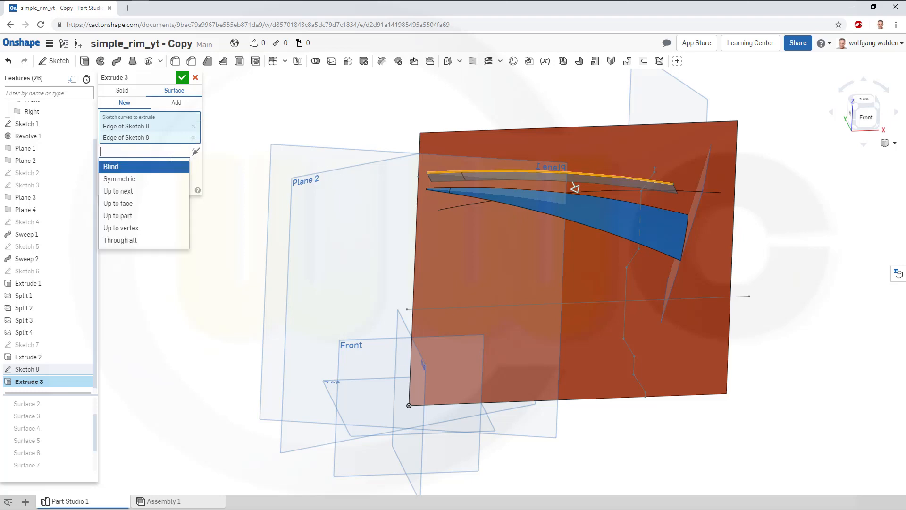
left_click(120, 178)
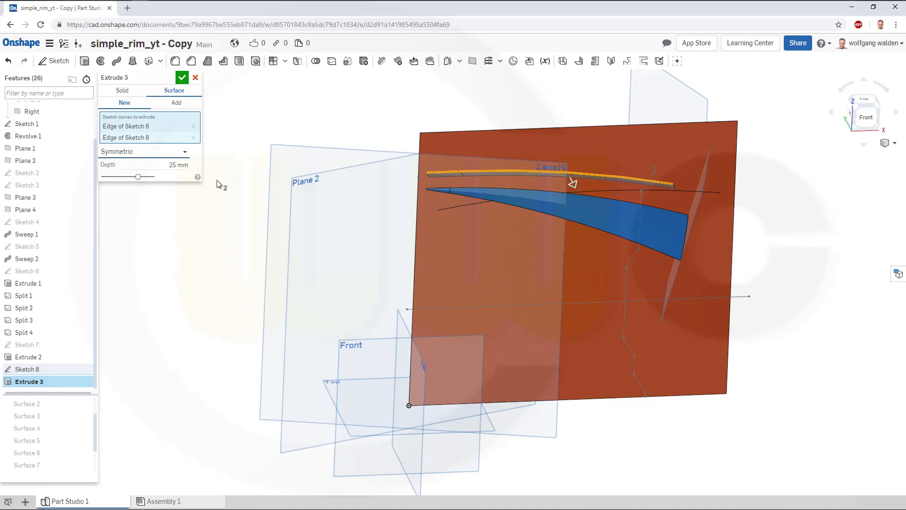
left_click(167, 167)
type("50")
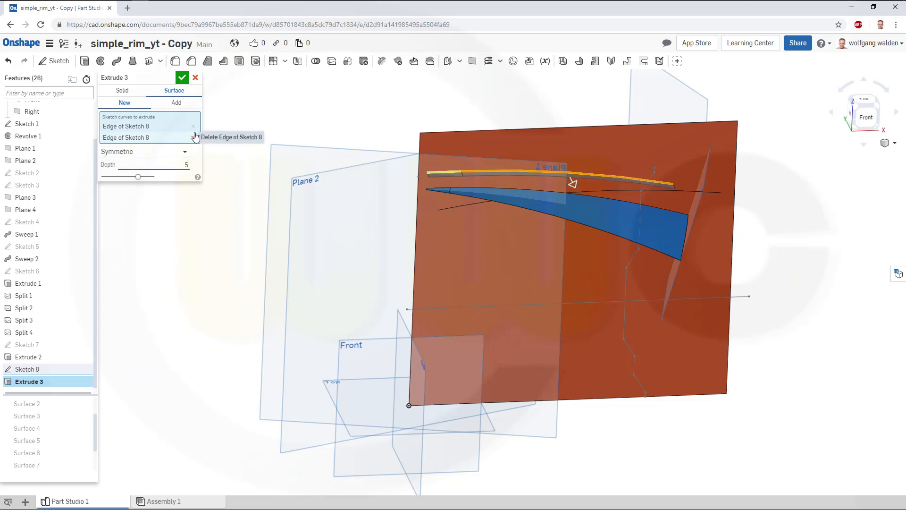
key("Return")
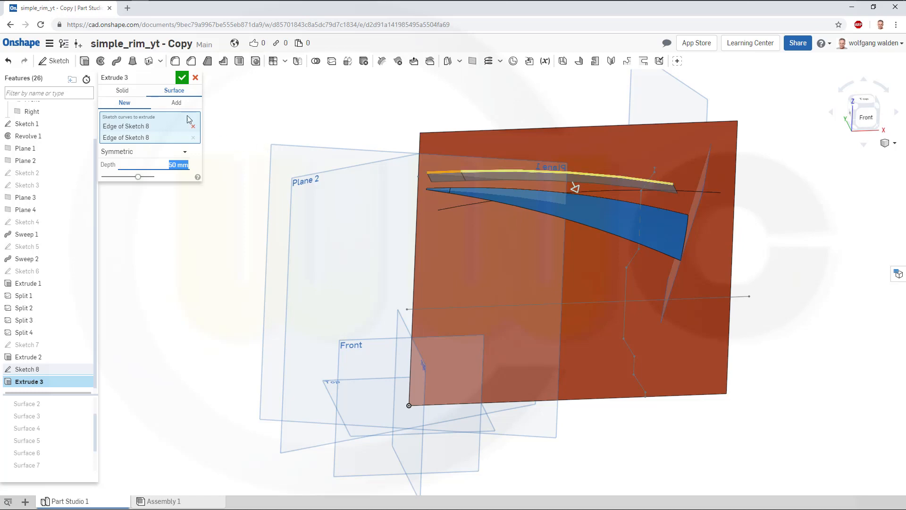
left_click(183, 77)
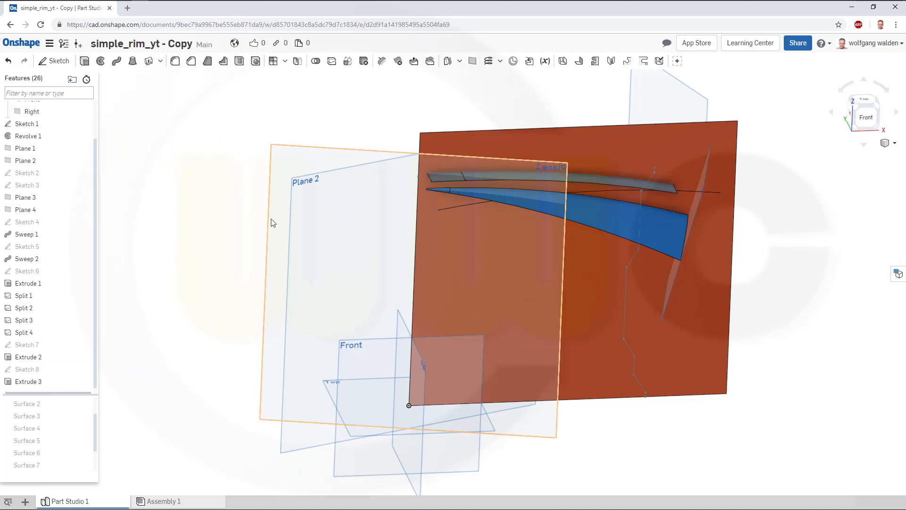
double_click(31, 381)
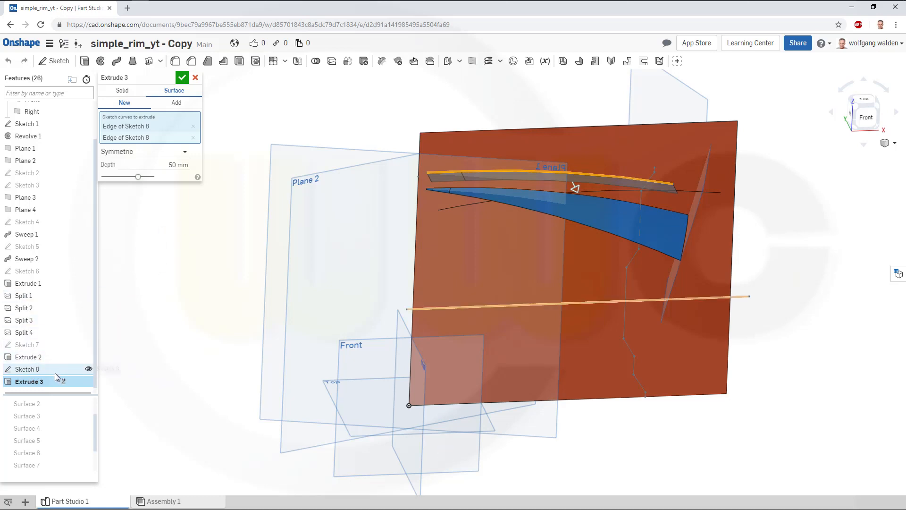
left_click(84, 371)
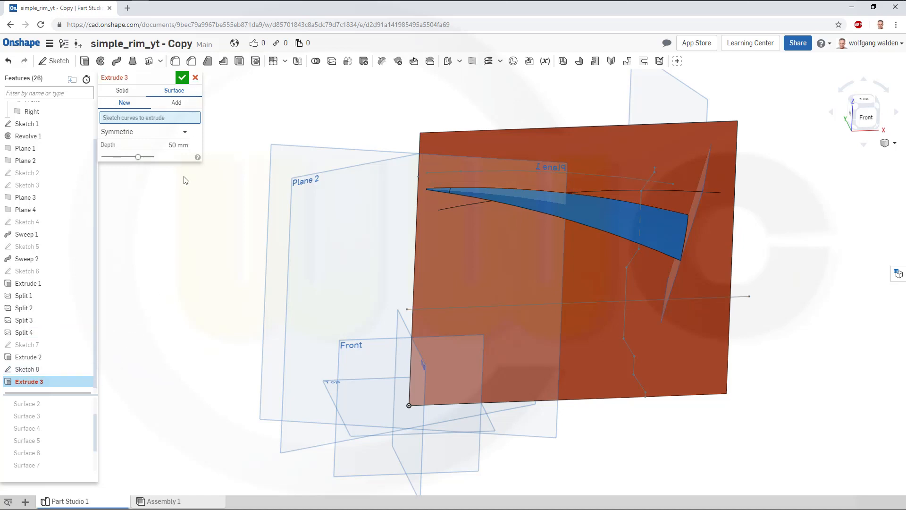
left_click(195, 78)
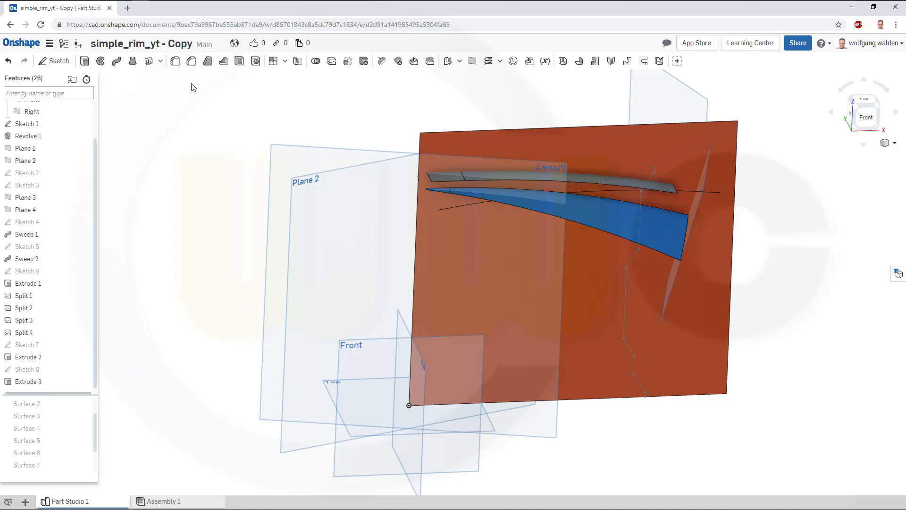
Step: Show Sketch 8 again and extrude its lower horizontal line as a new surface, symmetric, with a depth of 25 mm
right_click_drag(649, 319, 641, 296)
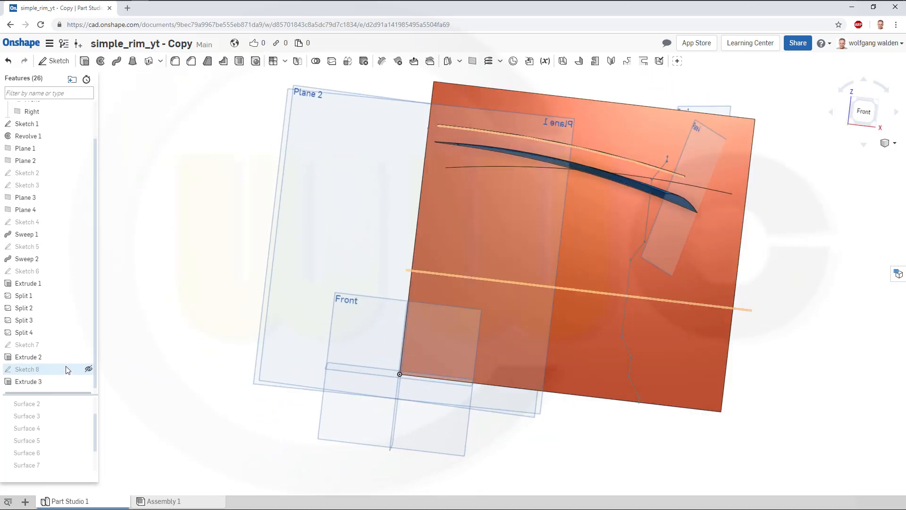
left_click(89, 370)
mouse_move(194, 245)
right_mouse_down()
mouse_move(230, 241)
mouse_move(234, 225)
right_mouse_up()
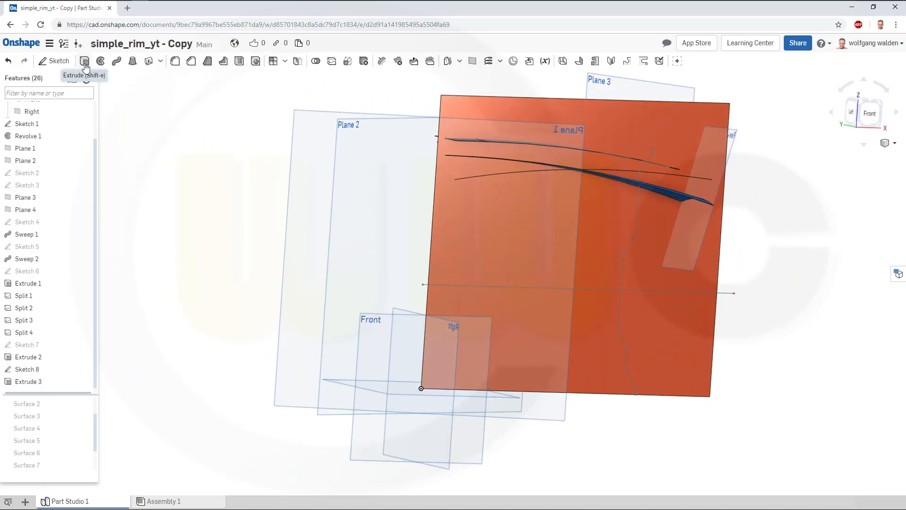
key("shift+e")
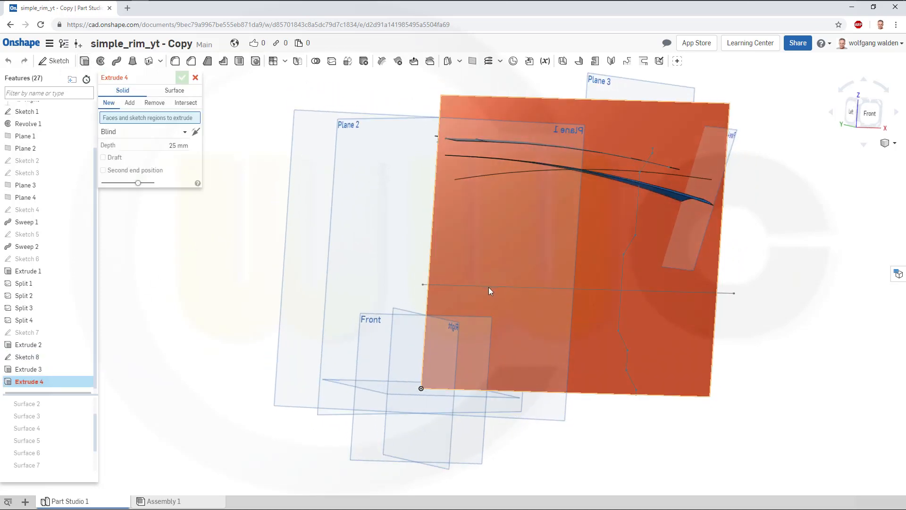
left_click(178, 91)
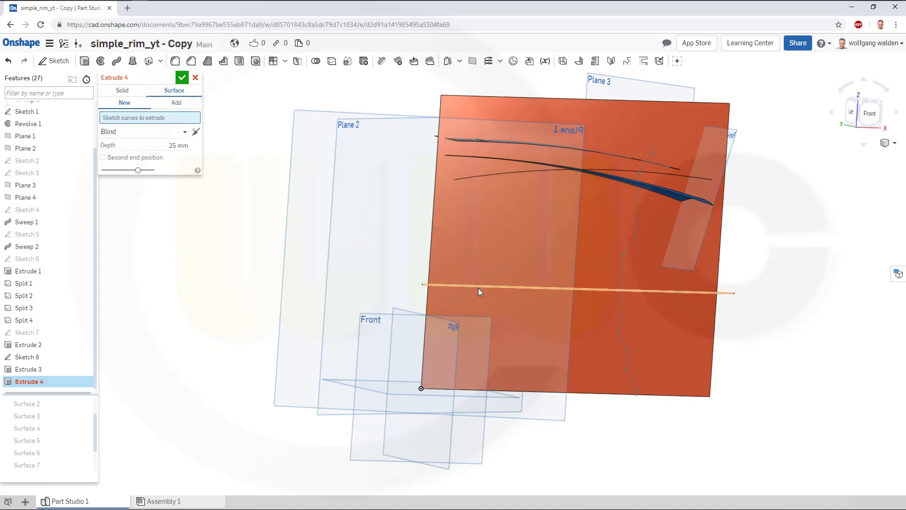
left_click(184, 133)
left_click(159, 160)
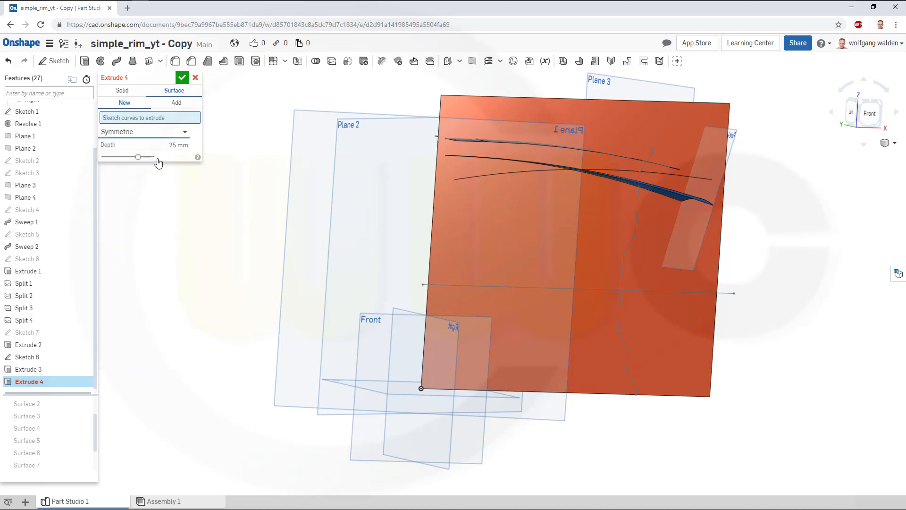
left_click(478, 287)
mouse_move(350, 231)
right_mouse_down()
mouse_move(324, 250)
mouse_move(330, 272)
right_mouse_up()
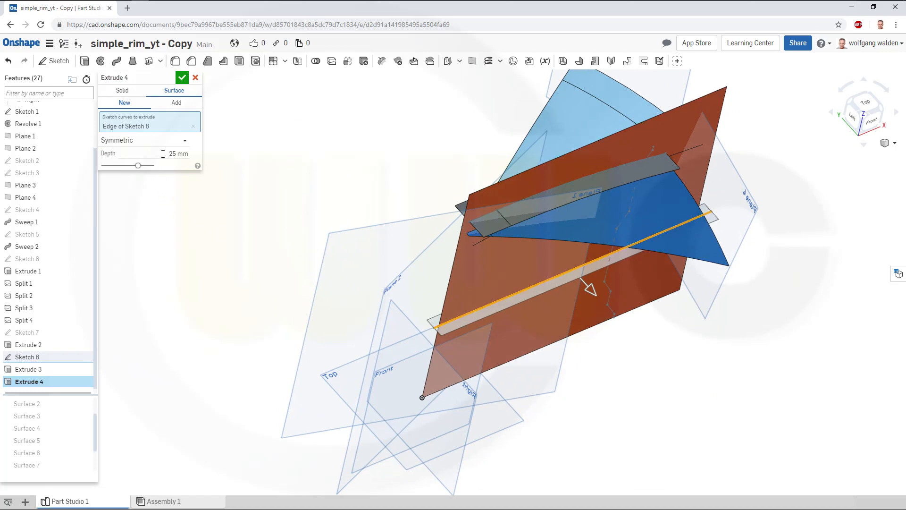
left_click(183, 80)
Step: Try to split the vertical surface with the extruded line-and-arc surface above the spokes
key("shift+1")
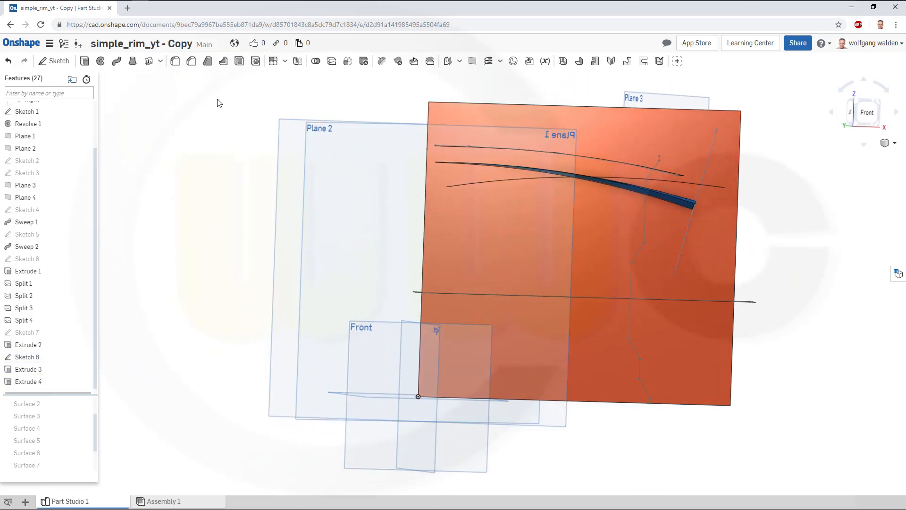
left_click(332, 60)
left_click(454, 111)
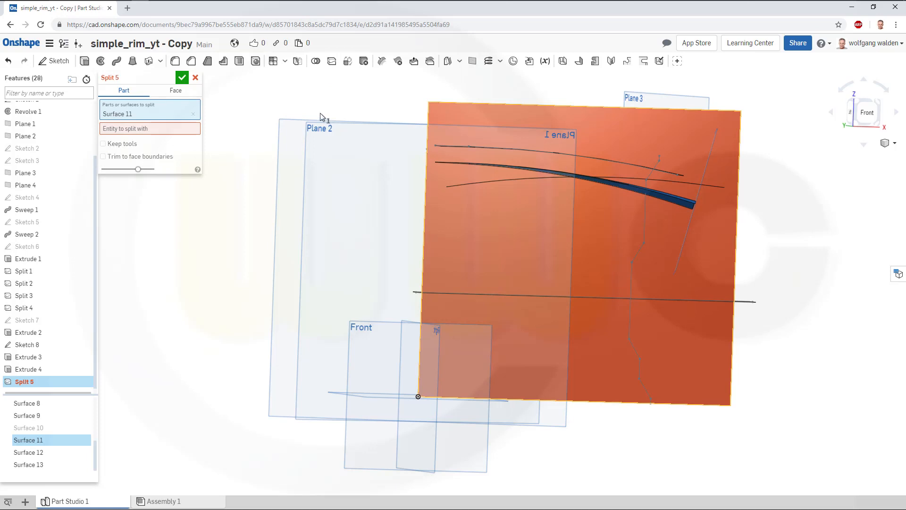
right_click_drag(320, 116, 435, 174)
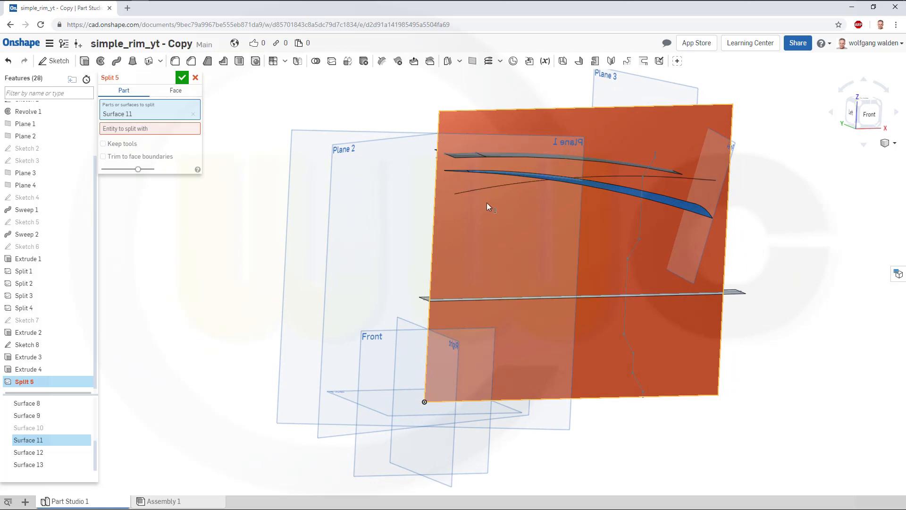
mouse_move(487, 204)
right_mouse_down()
mouse_move(487, 224)
mouse_move(480, 196)
mouse_move(478, 208)
right_mouse_up()
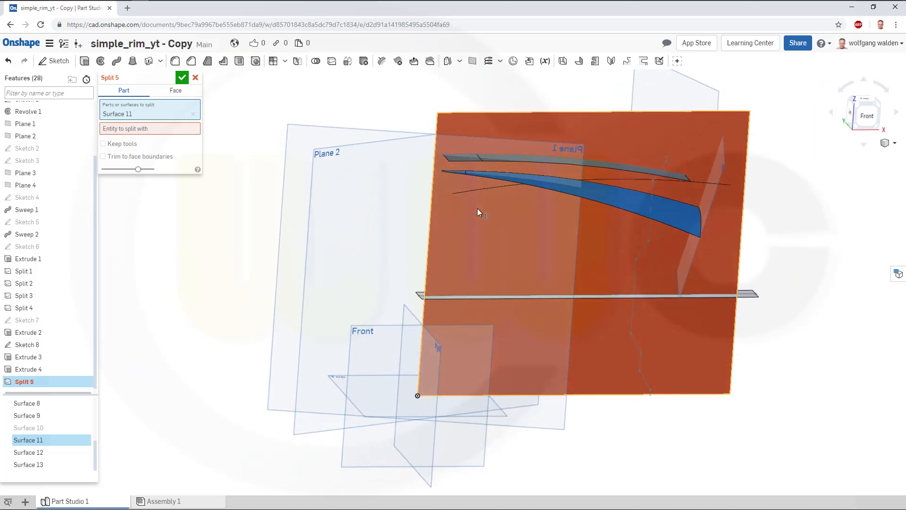
left_click(169, 131)
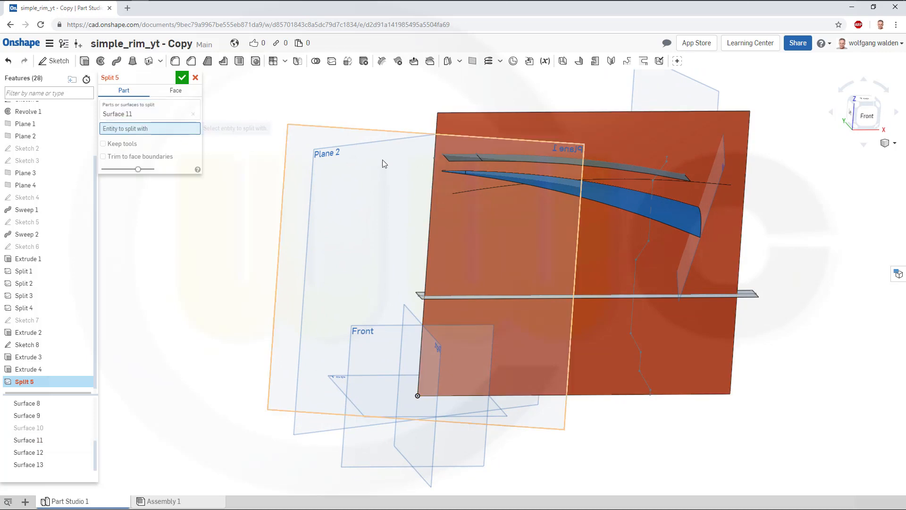
left_click(482, 161)
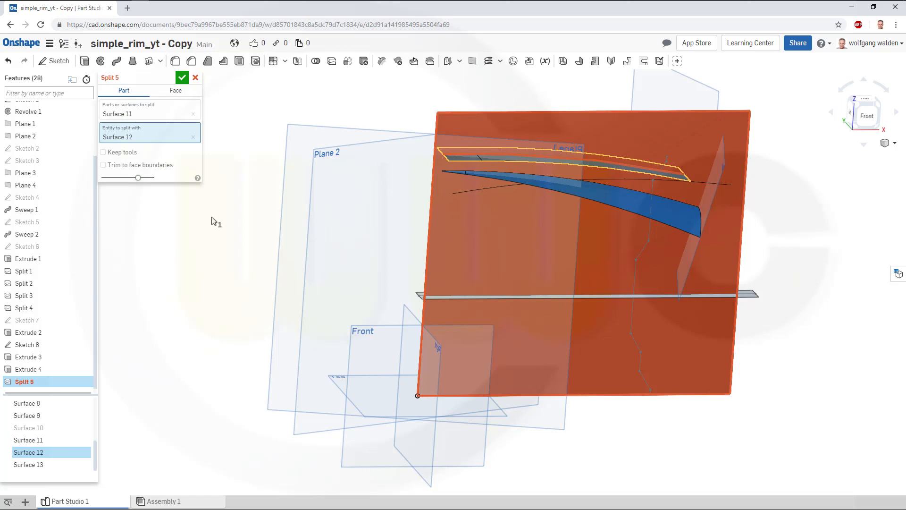
right_click_drag(222, 211, 222, 201)
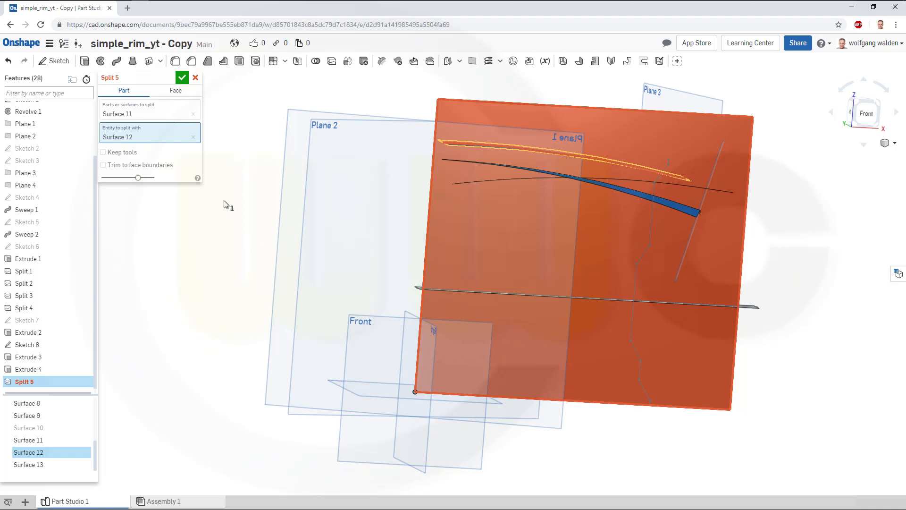
left_click(182, 77)
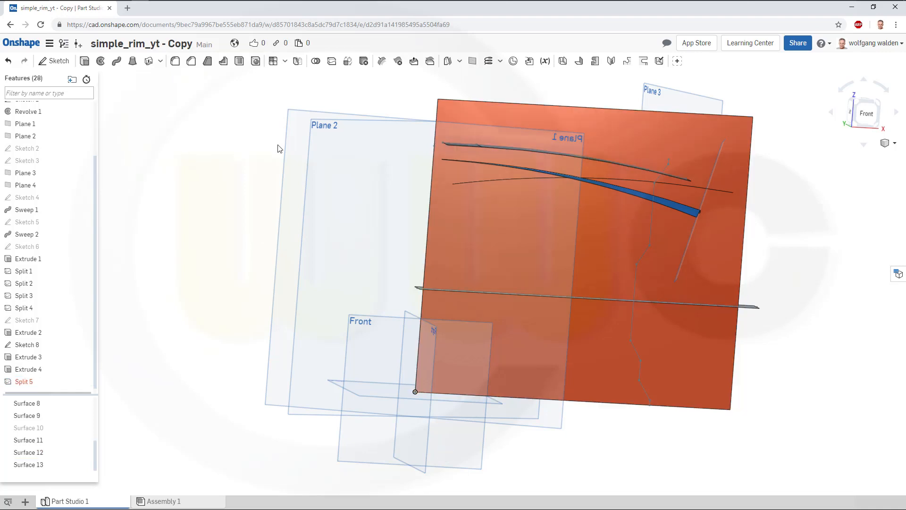
Step: Delete the Split 5 feature
right_click_drag(326, 194, 336, 178)
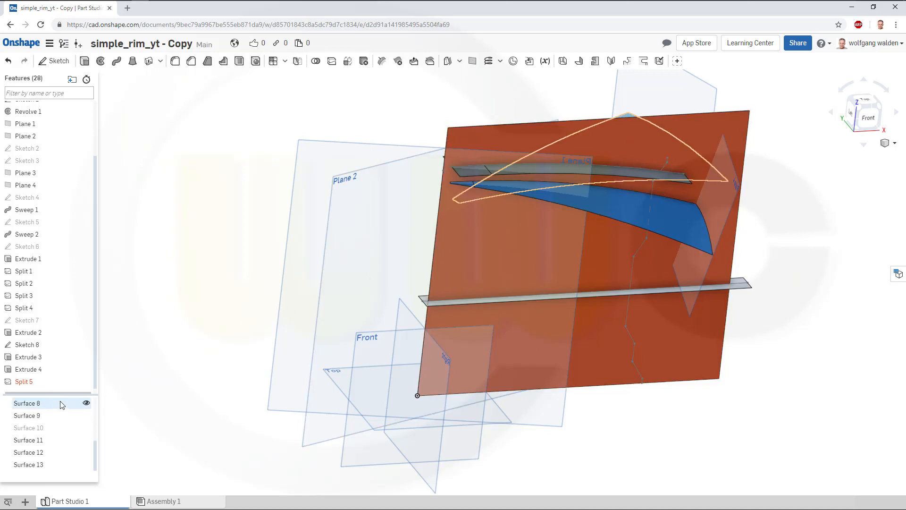
right_click(36, 382)
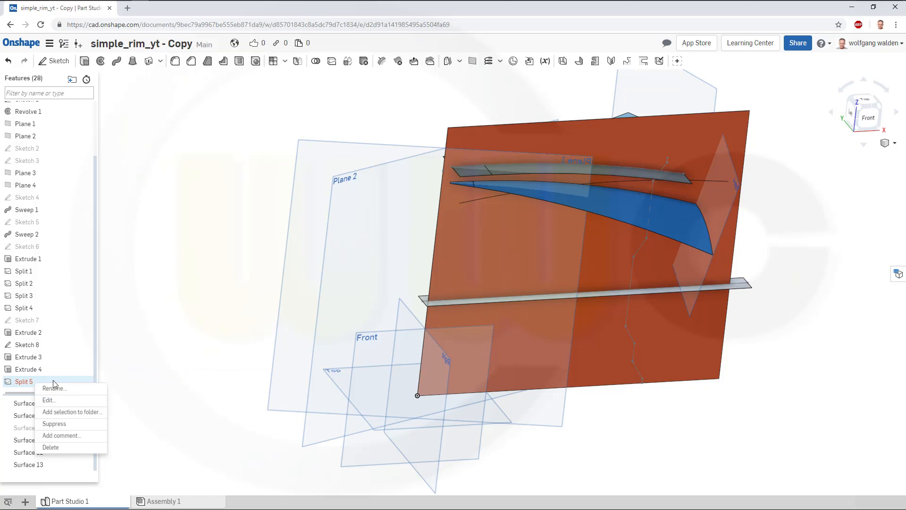
left_click(134, 384)
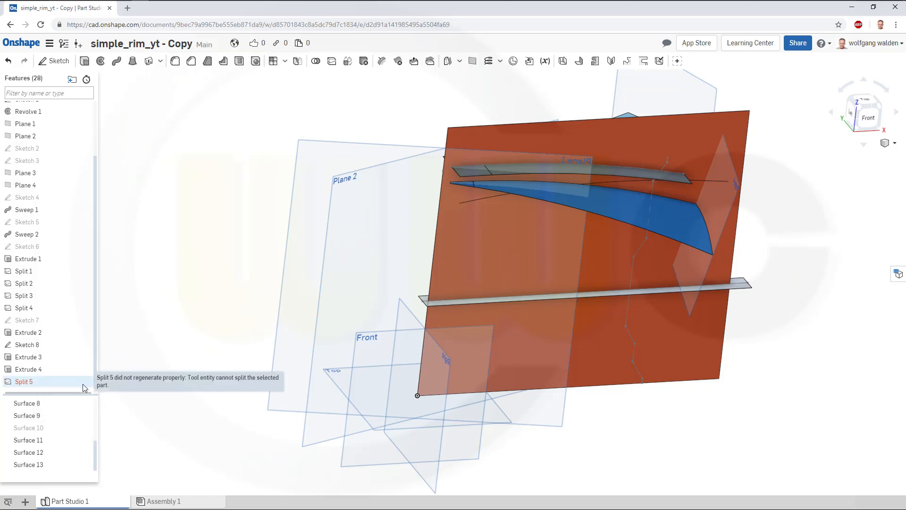
right_click(84, 384)
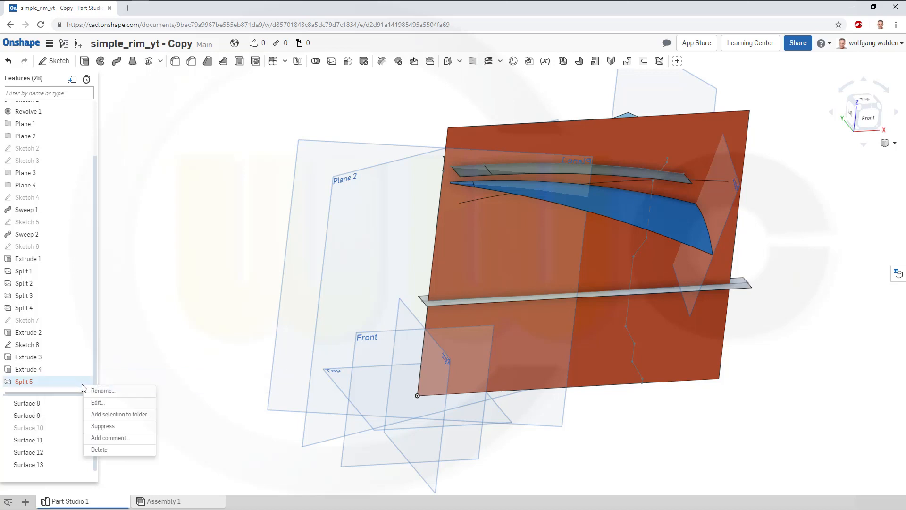
left_click(110, 451)
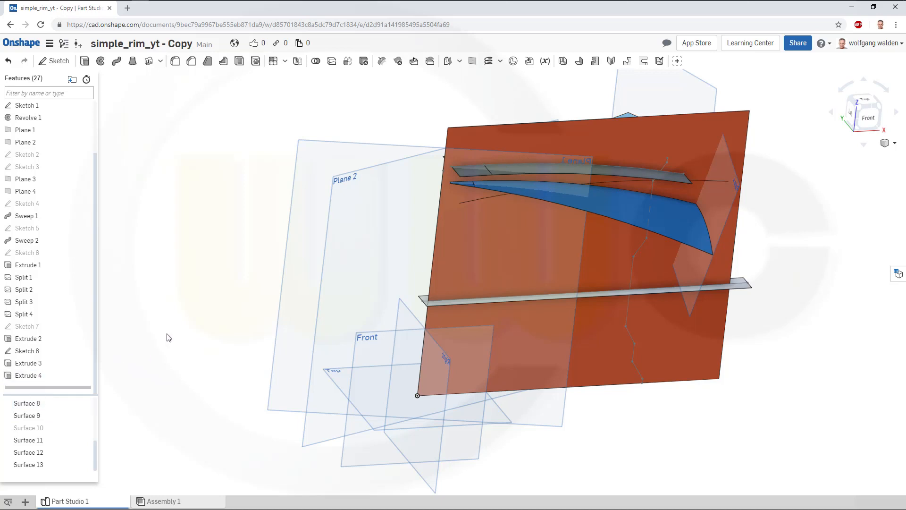
Step: Edit Sketch 8 to extend the upper line's free end and the arc's outer end past the side edges of the vertical surface
double_click(26, 351)
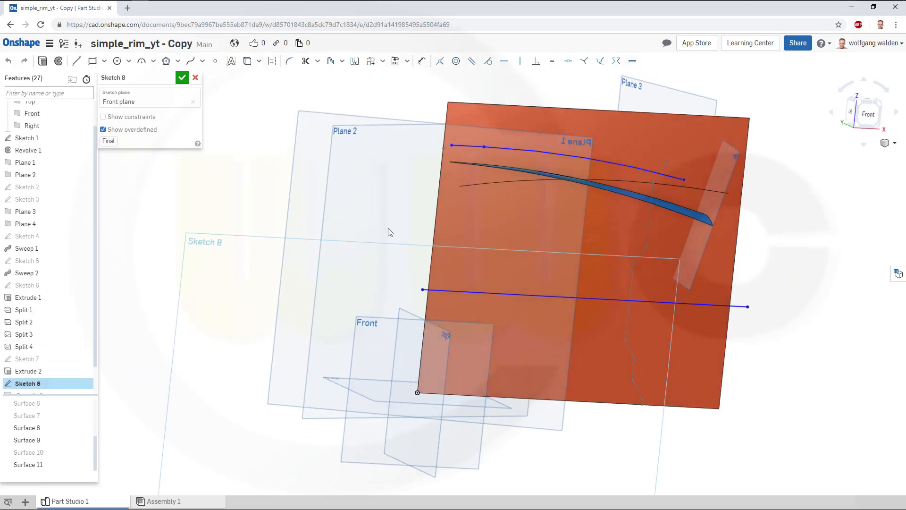
left_click_drag(449, 140, 435, 139)
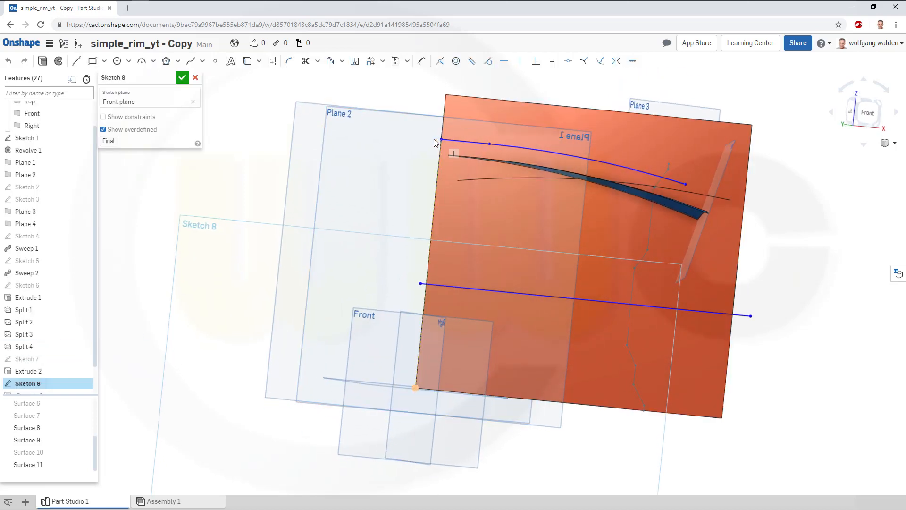
left_click_drag(685, 183, 751, 202)
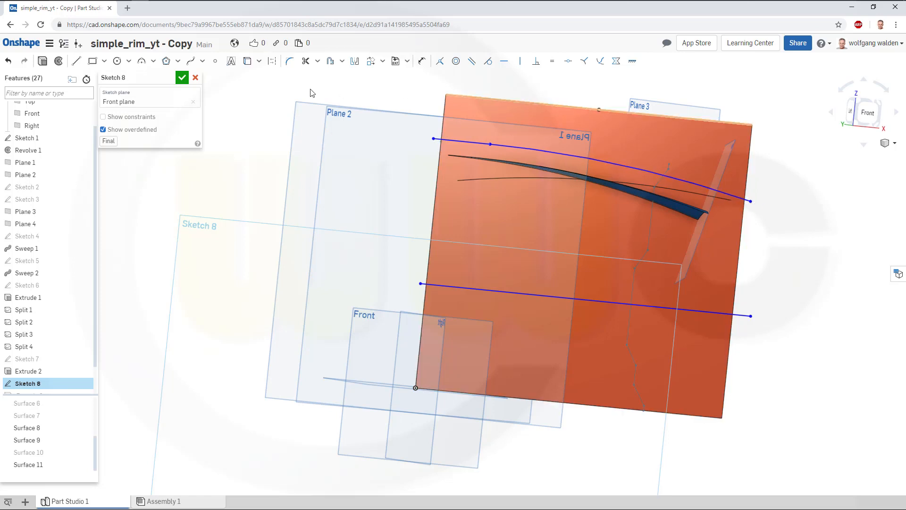
left_click(182, 78)
Step: Split the vertical surface with the extruded line-and-arc surface above the spokes and hide the piece above the cut
right_click_drag(256, 173, 284, 208)
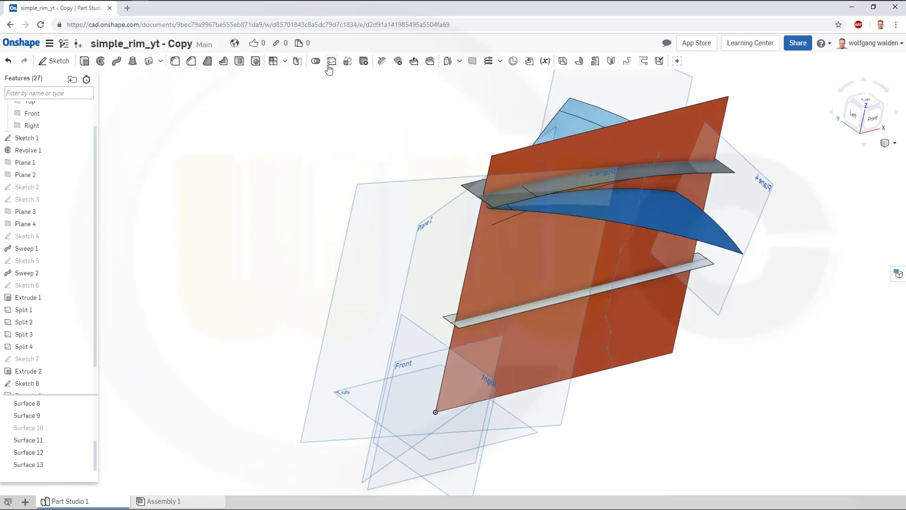
left_click(519, 157)
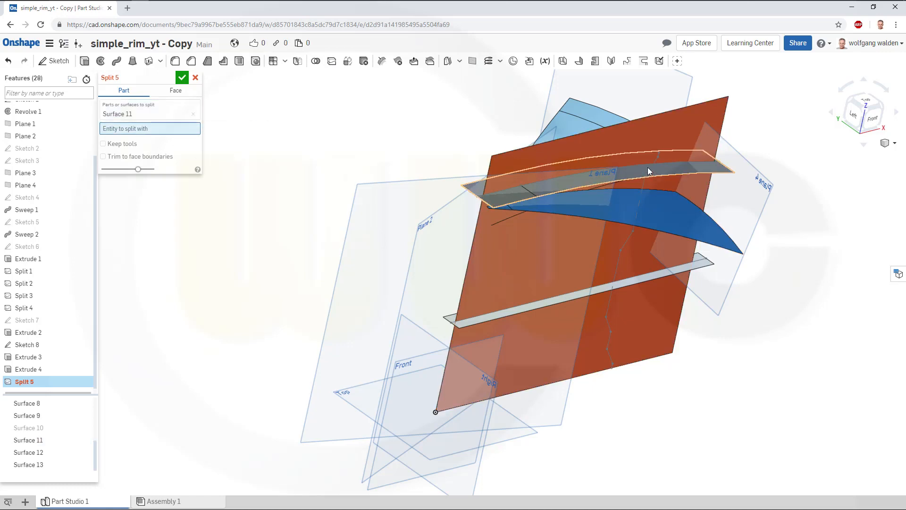
left_click(692, 171)
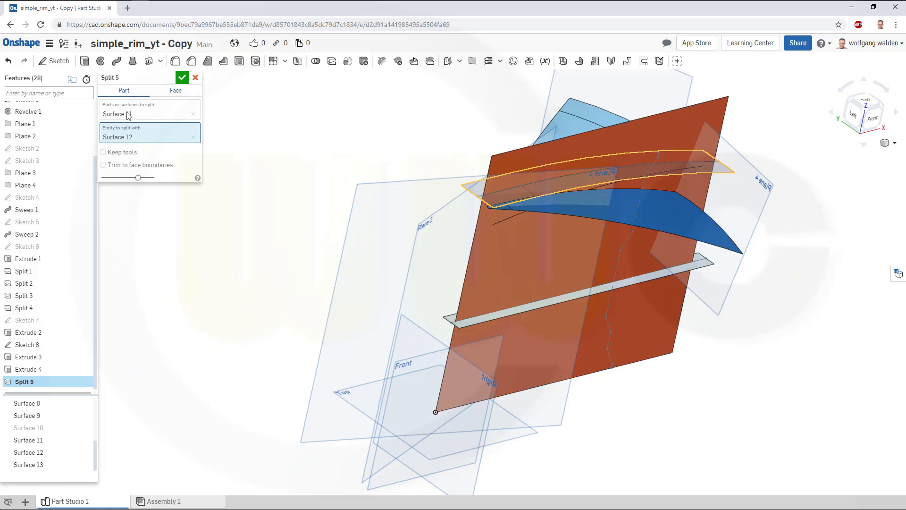
left_click(183, 78)
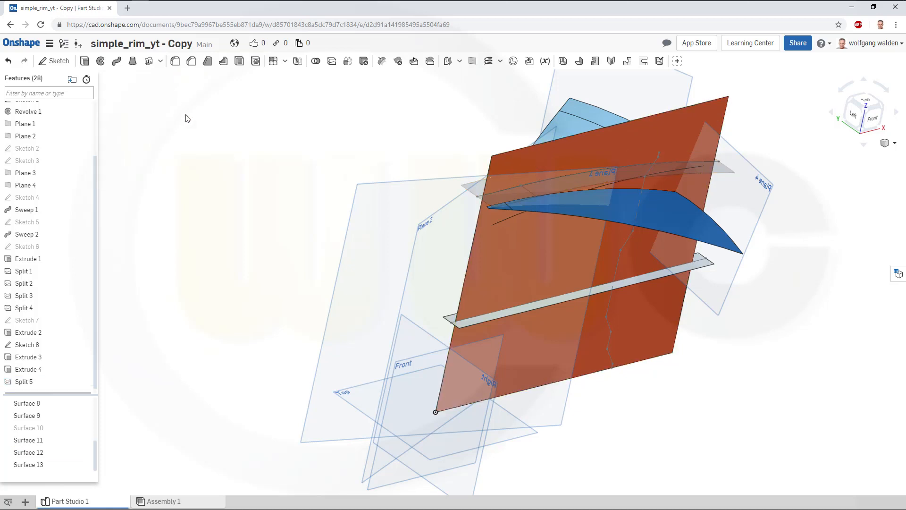
right_click_drag(348, 170, 343, 158)
right_click(561, 135)
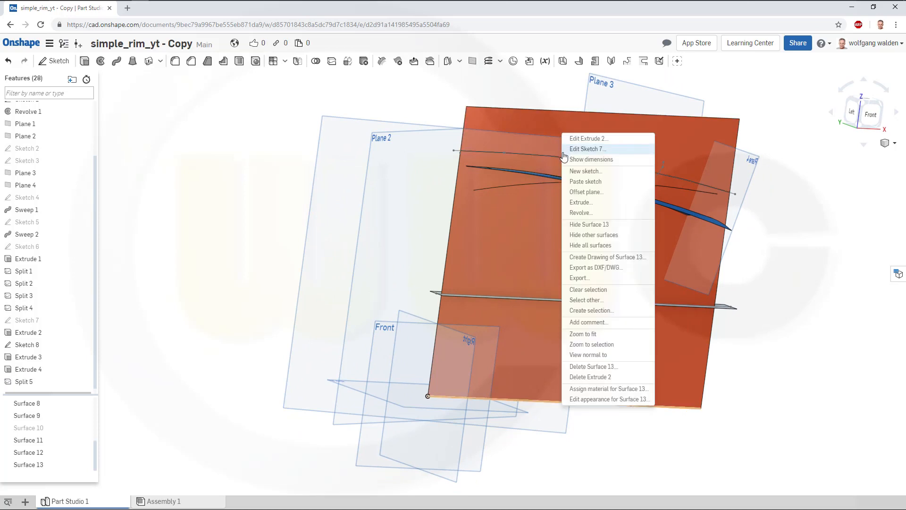
left_click(586, 224)
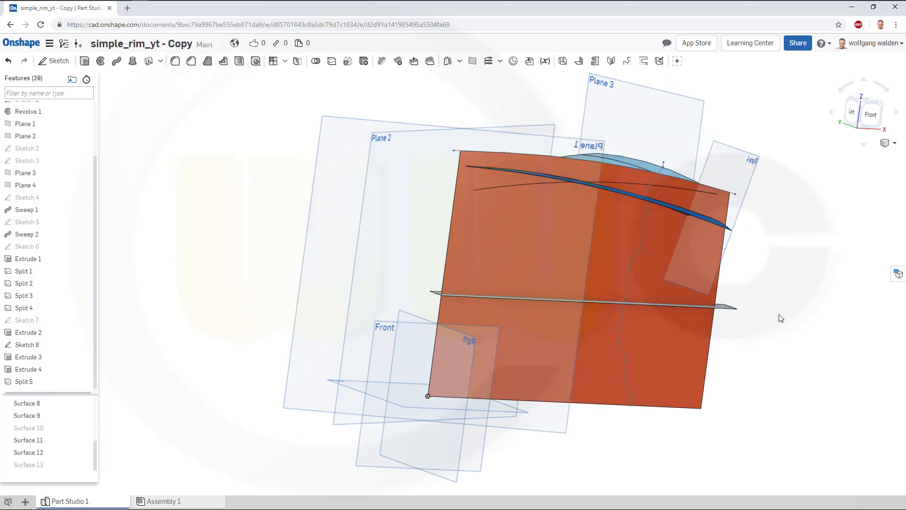
Step: Split the remaining vertical surface with the lower extruded horizontal surface and hide the piece below the cut
right_click_drag(781, 318, 783, 327)
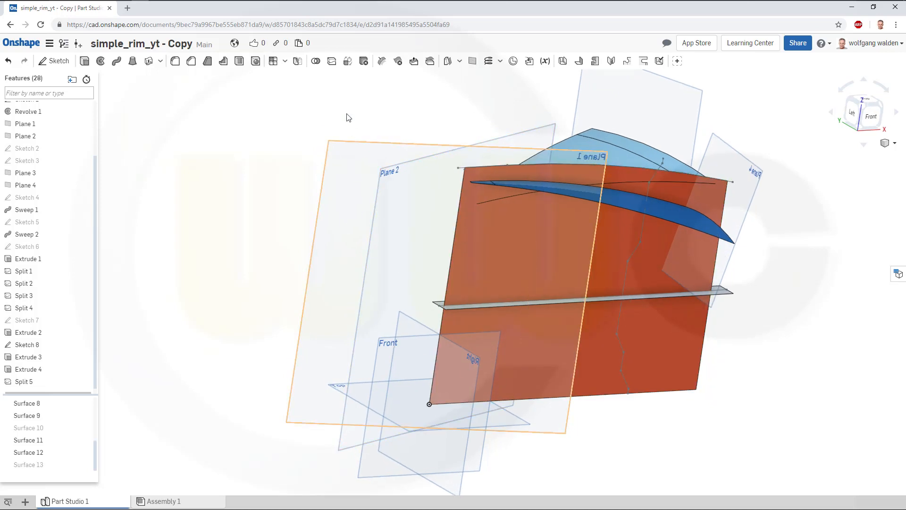
left_click(510, 289)
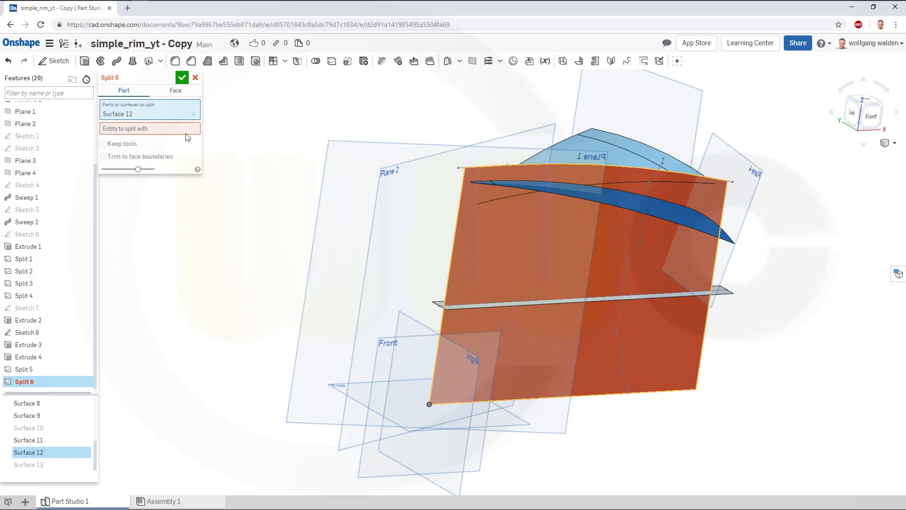
left_click(162, 132)
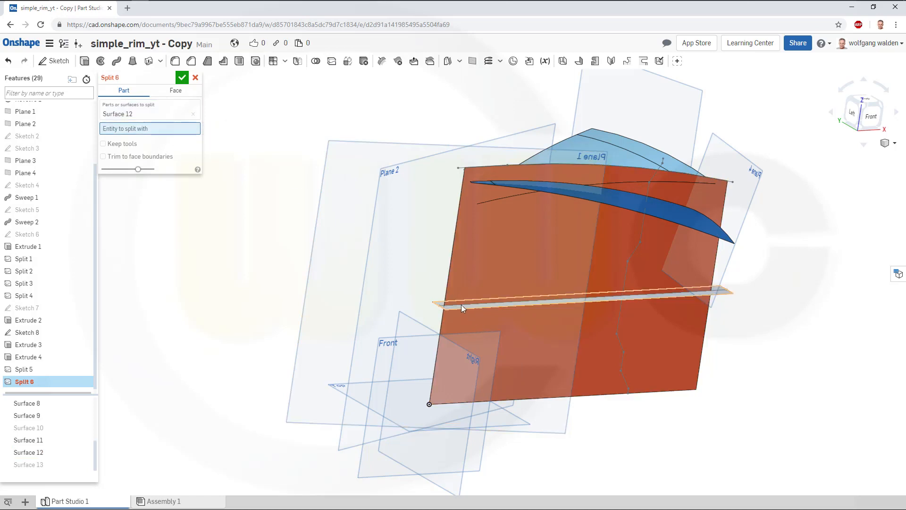
left_click(461, 307)
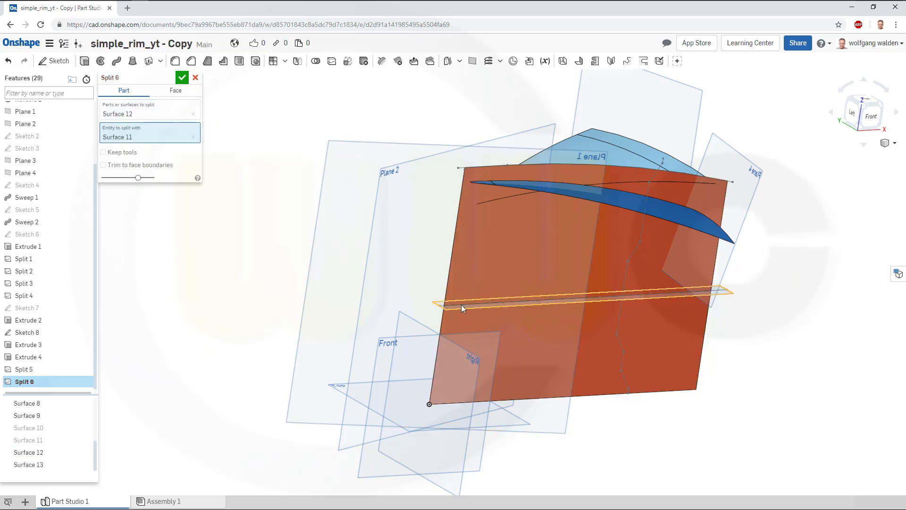
left_click(182, 79)
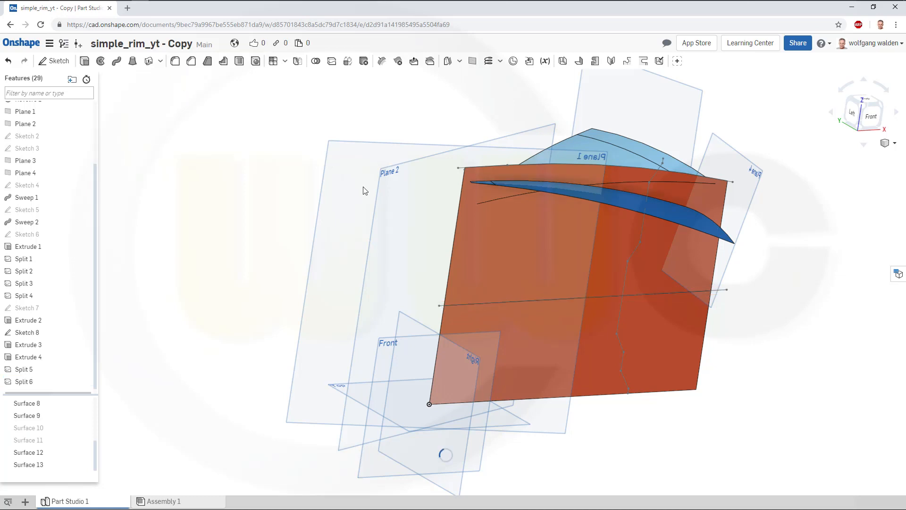
right_click(659, 358)
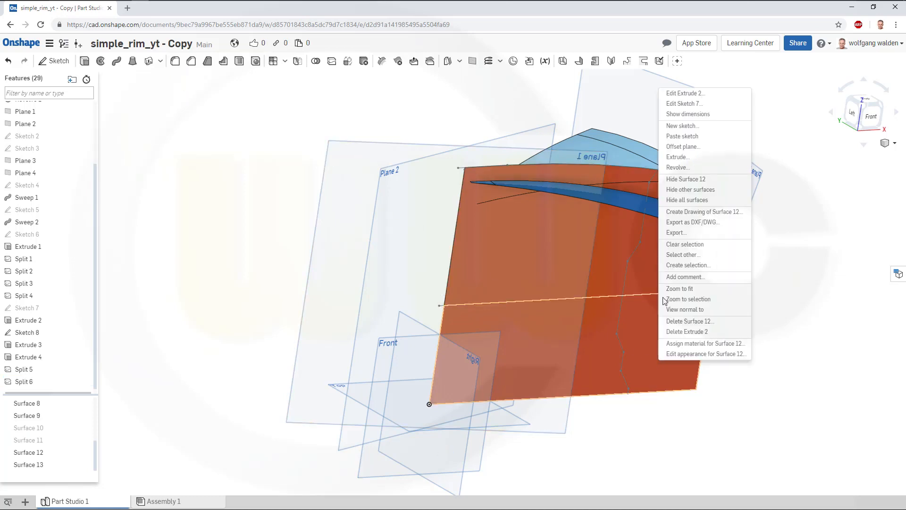
left_click(684, 179)
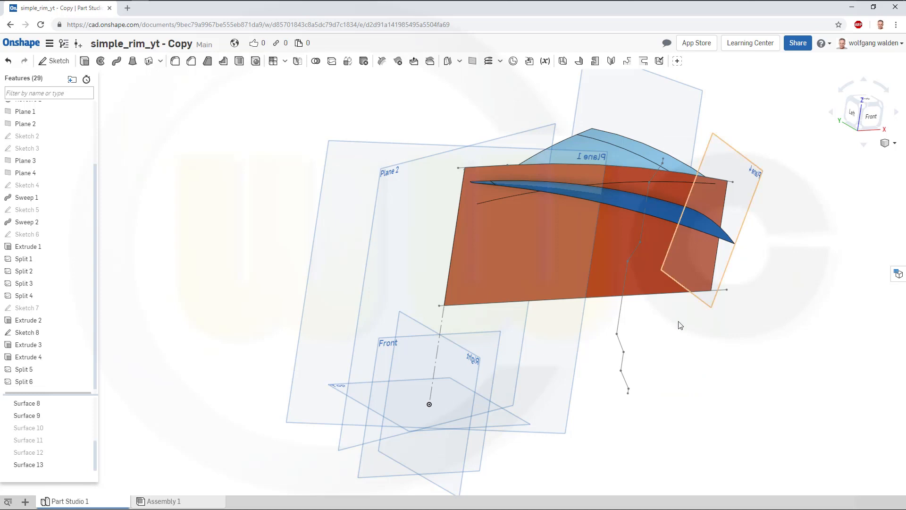
Step: Sketch a circle with a diameter of 100 mm centred on the origin in a new sketch on the Top plane
mouse_move(626, 360)
right_mouse_down()
mouse_move(605, 376)
mouse_move(608, 392)
right_mouse_up()
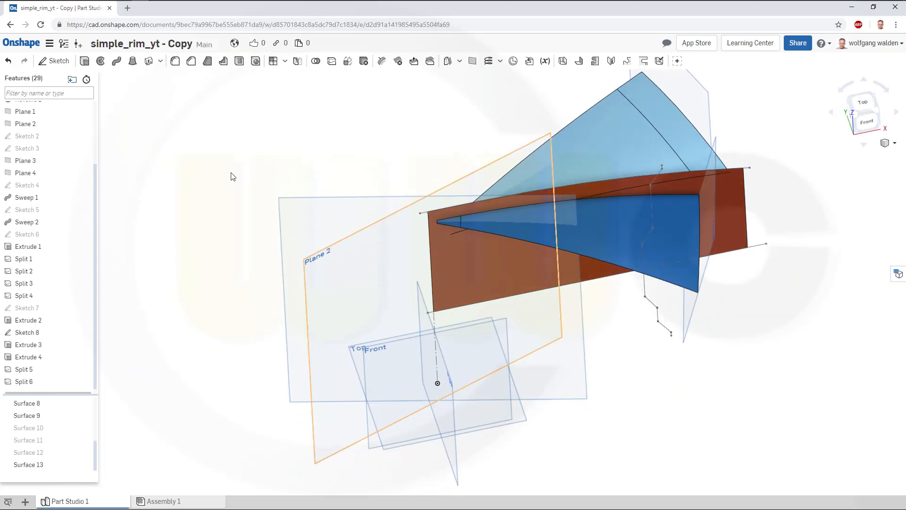
left_click(54, 61)
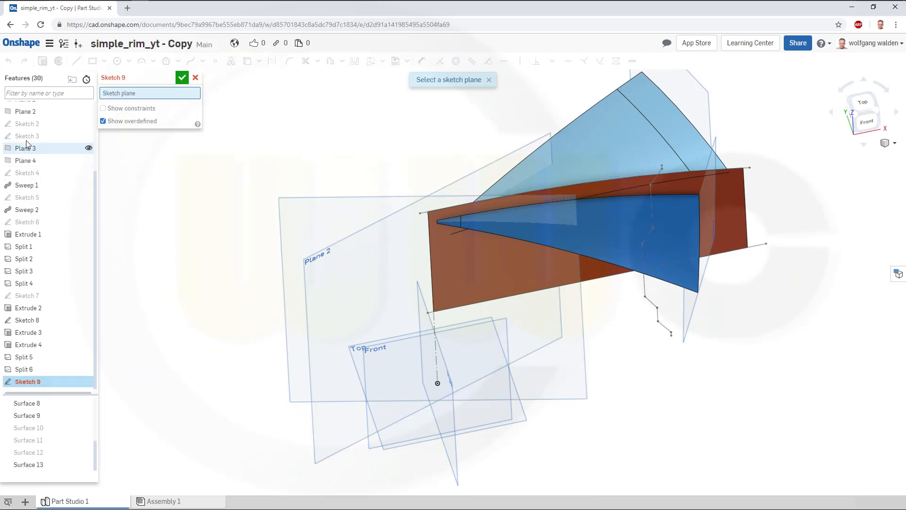
scroll(71, 155, "up", 3)
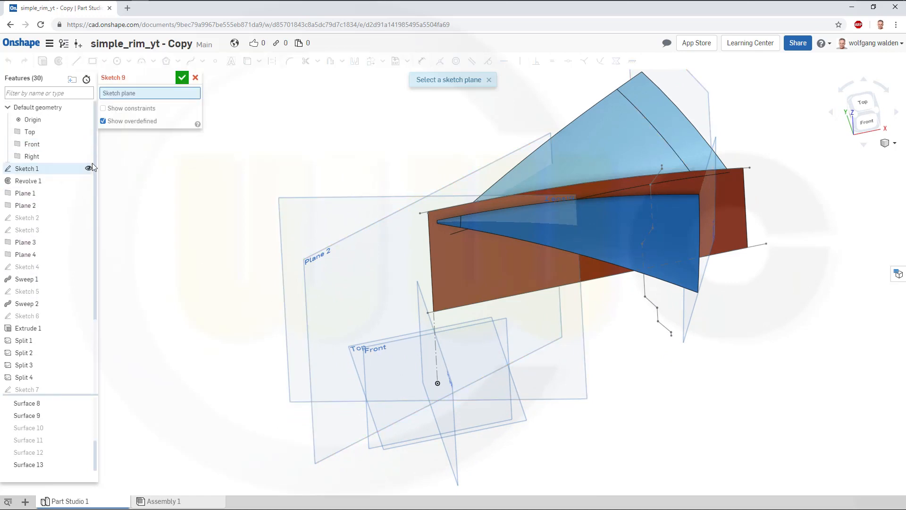
left_click(56, 132)
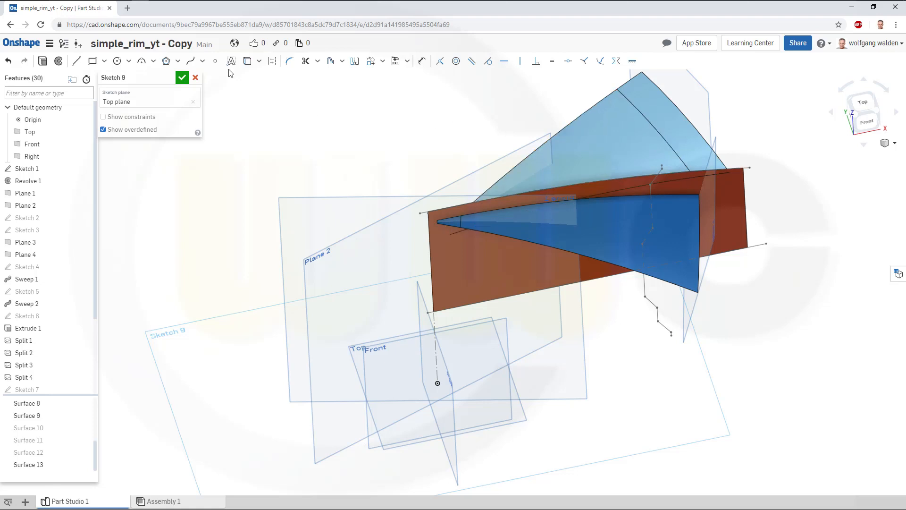
left_click(870, 107)
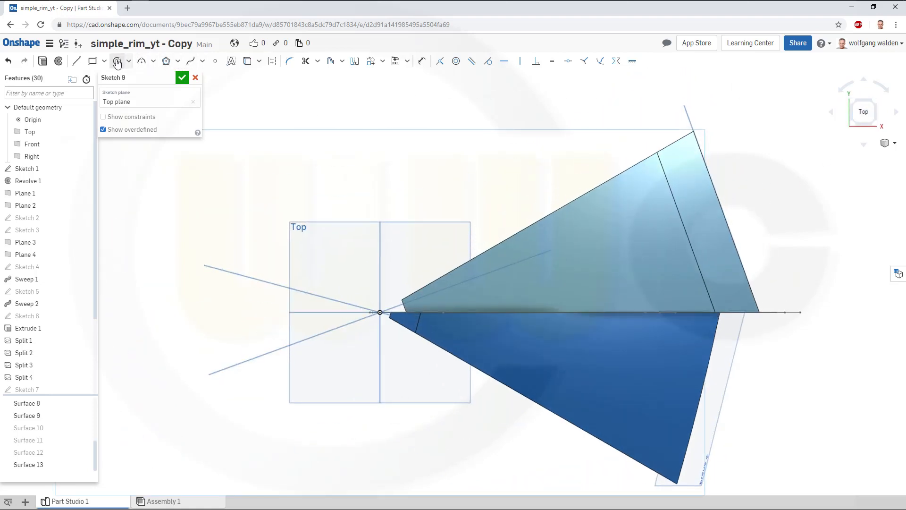
left_click(118, 62)
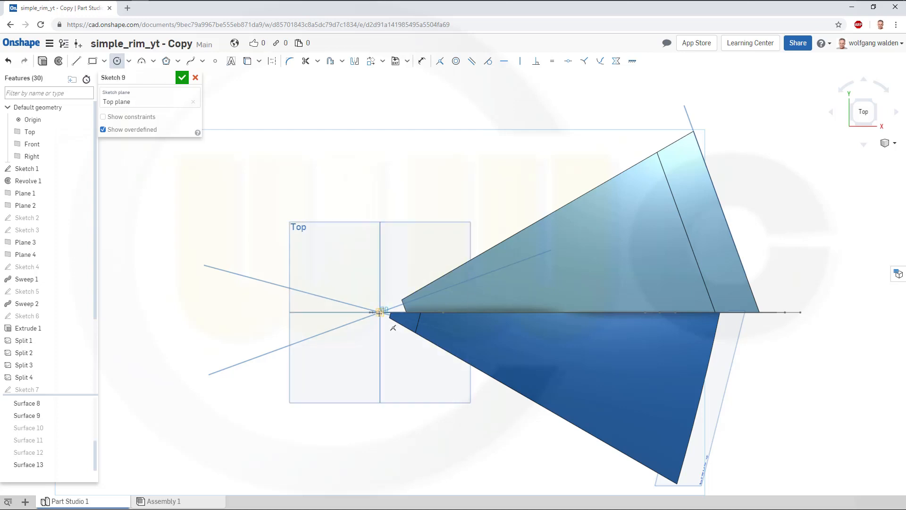
left_click(379, 312)
left_click(438, 325)
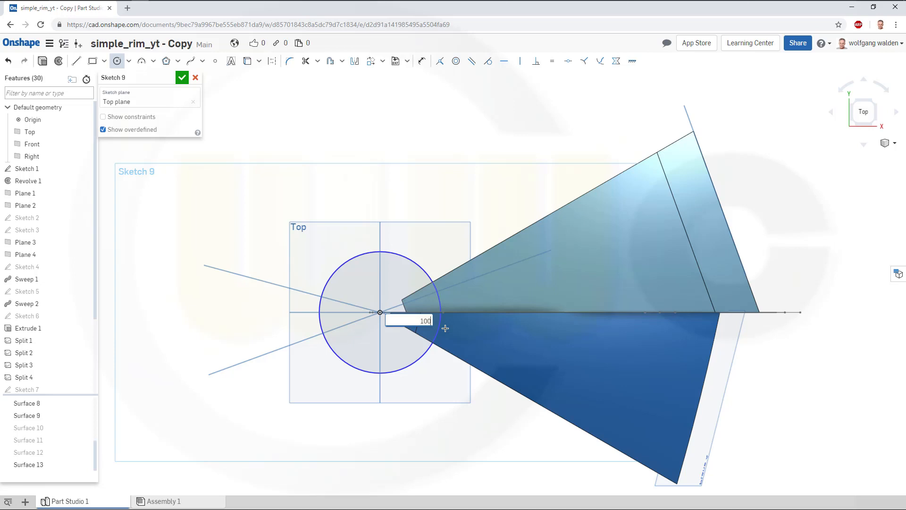
key("Return")
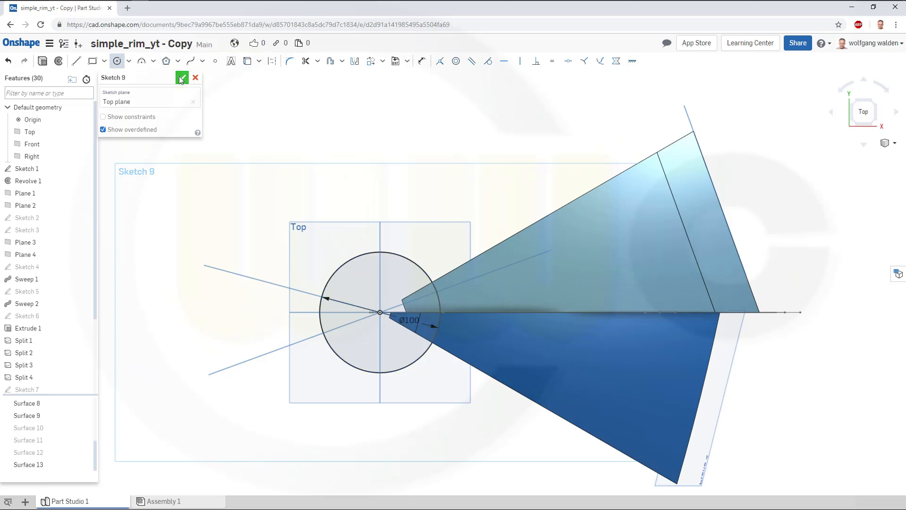
left_click(182, 78)
Step: Extrude the circle upward as a new surface, blind, with a depth of 300 mm
mouse_move(414, 222)
right_mouse_down()
mouse_move(472, 219)
mouse_move(476, 188)
right_mouse_up()
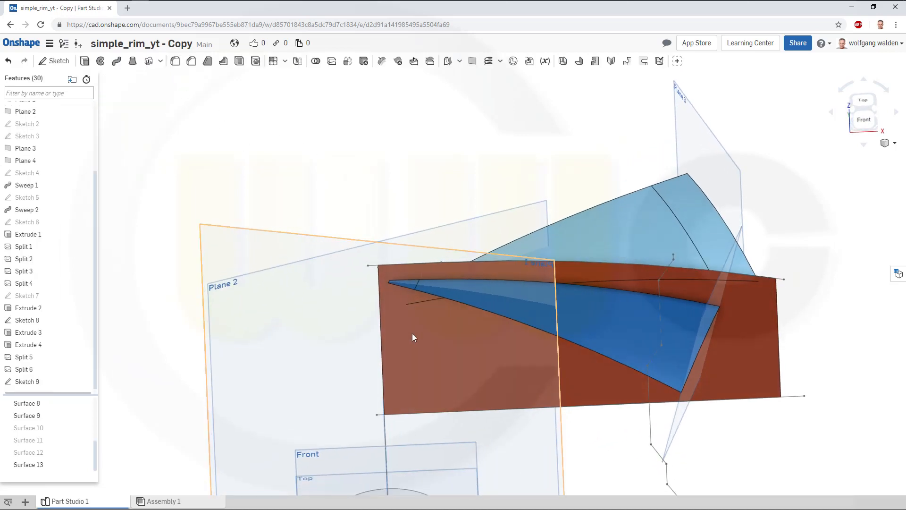
scroll(435, 385, "down", 3)
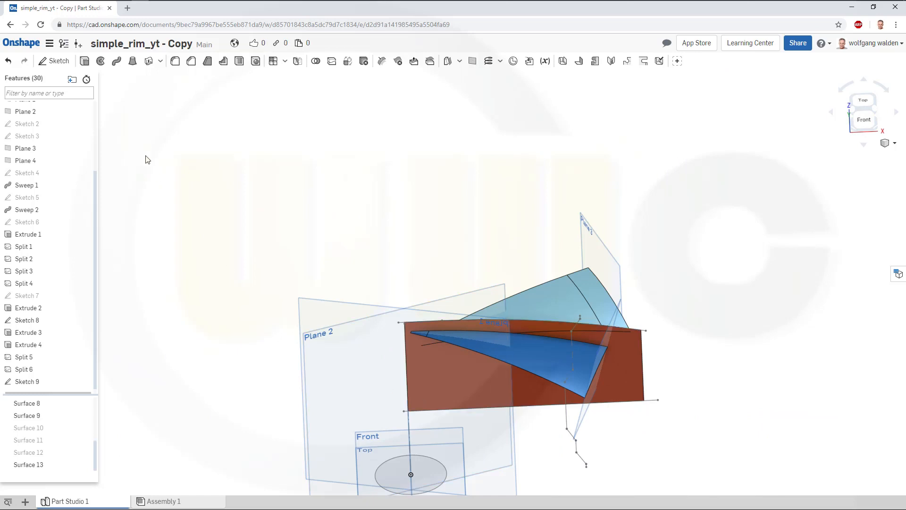
left_click(85, 61)
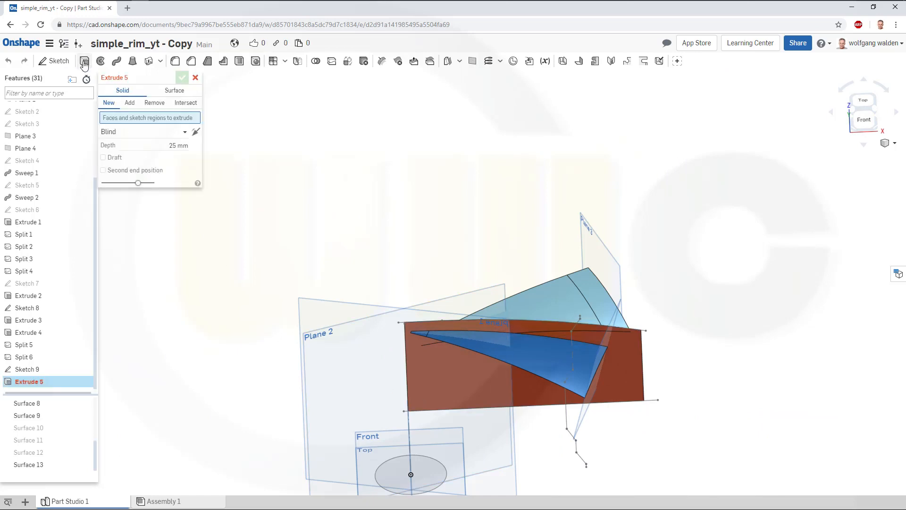
left_click(173, 90)
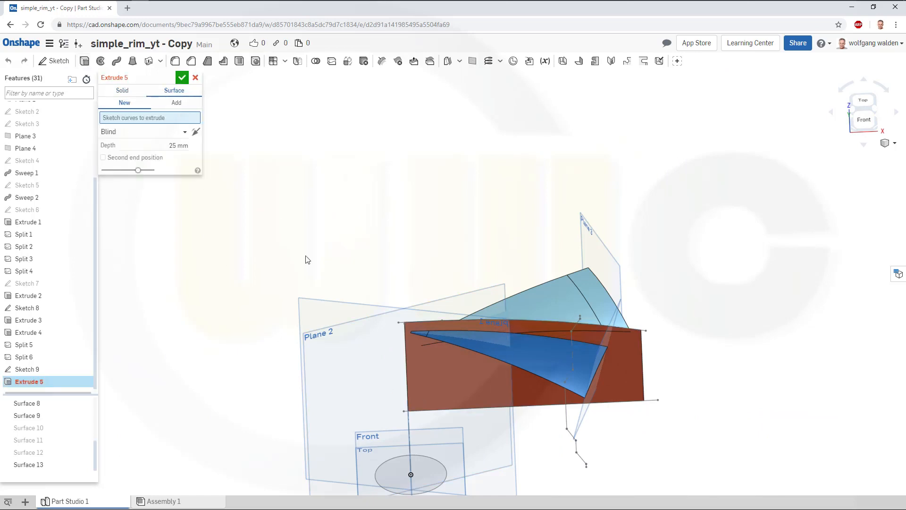
left_click(383, 463)
left_click_drag(375, 446, 368, 289)
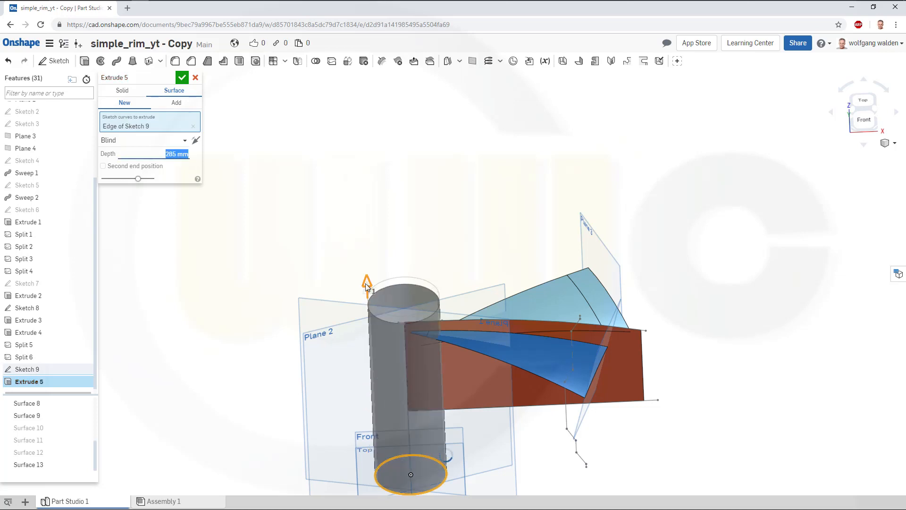
right_click_drag(425, 259, 436, 235)
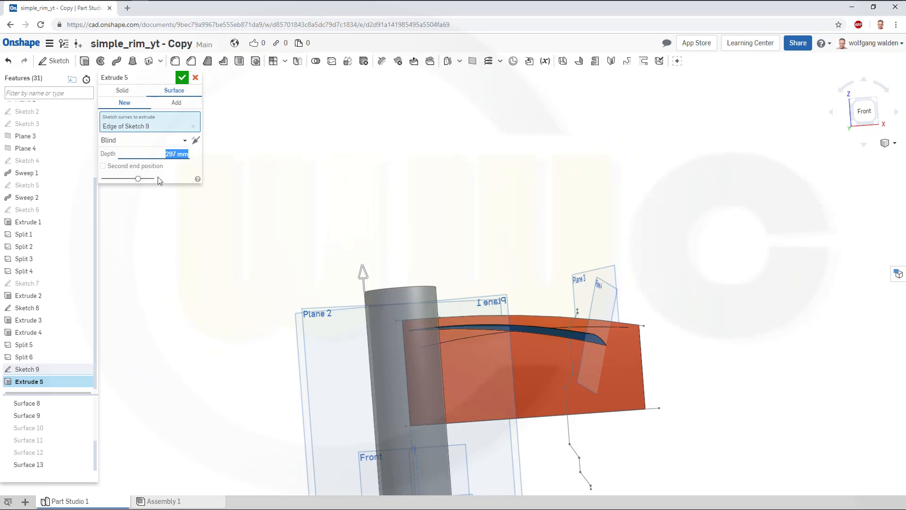
type("300")
key("Return")
left_click(182, 77)
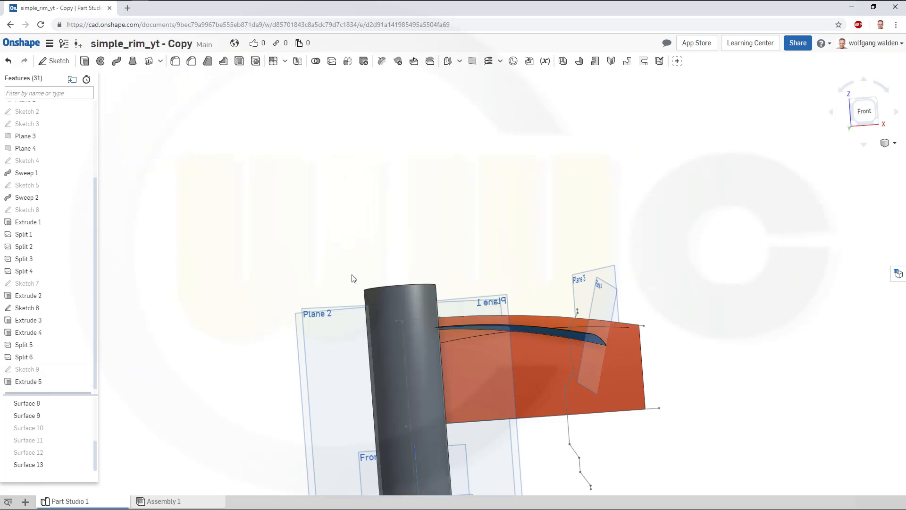
Step: Split the two spoke surfaces and the vertical surface with the extruded hub cylinder
right_click_drag(354, 279, 373, 354)
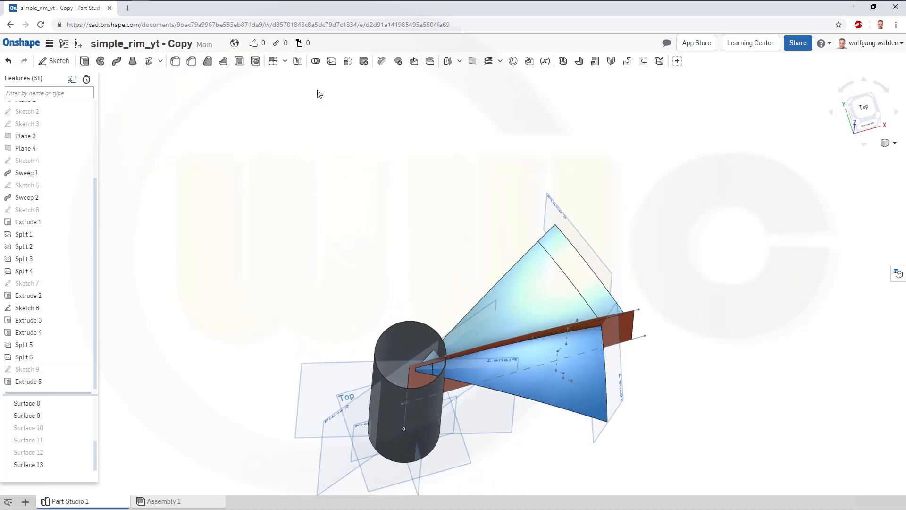
left_click(332, 61)
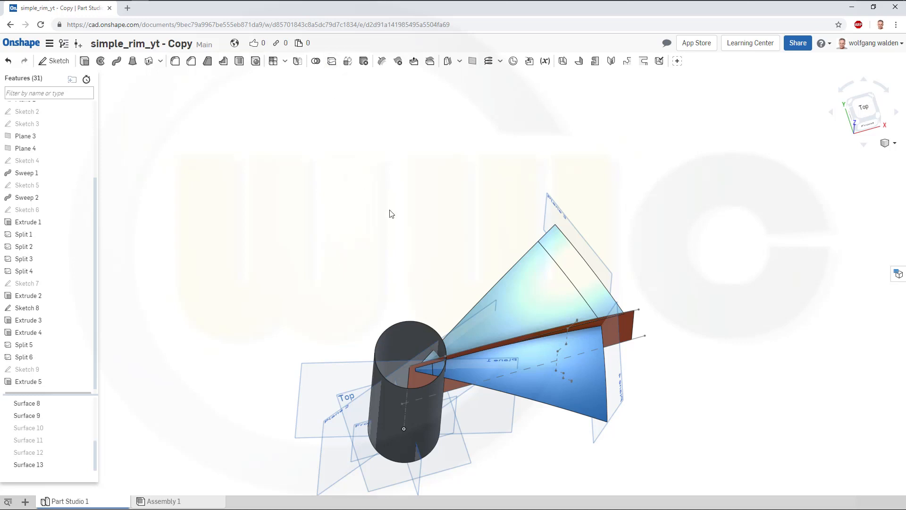
left_click(533, 287)
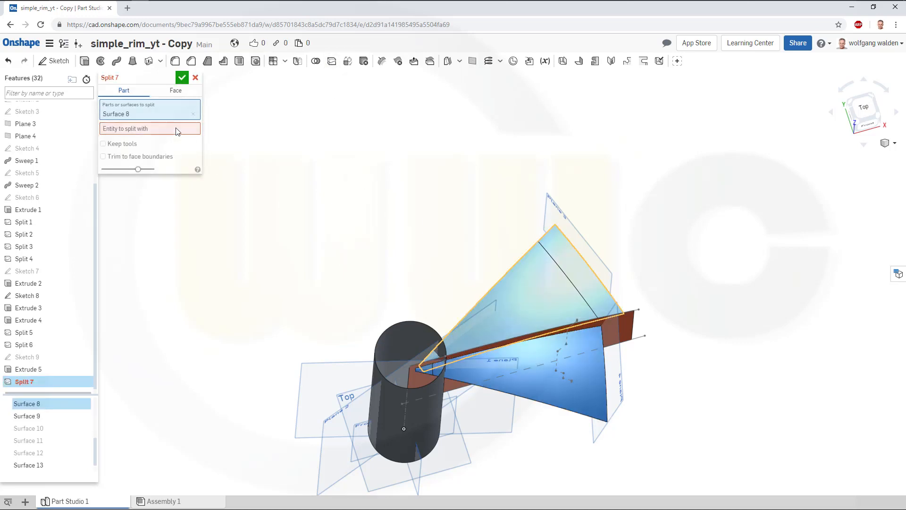
left_click(533, 390)
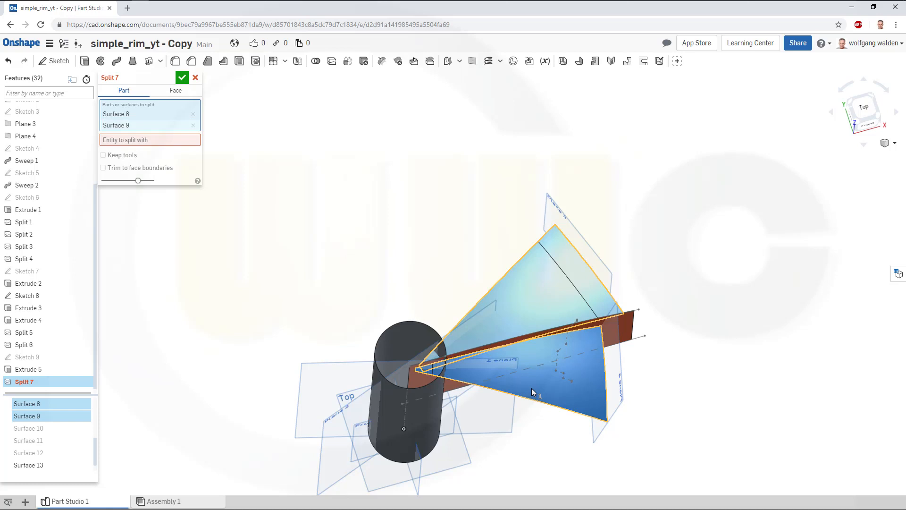
right_click_drag(505, 451, 505, 436)
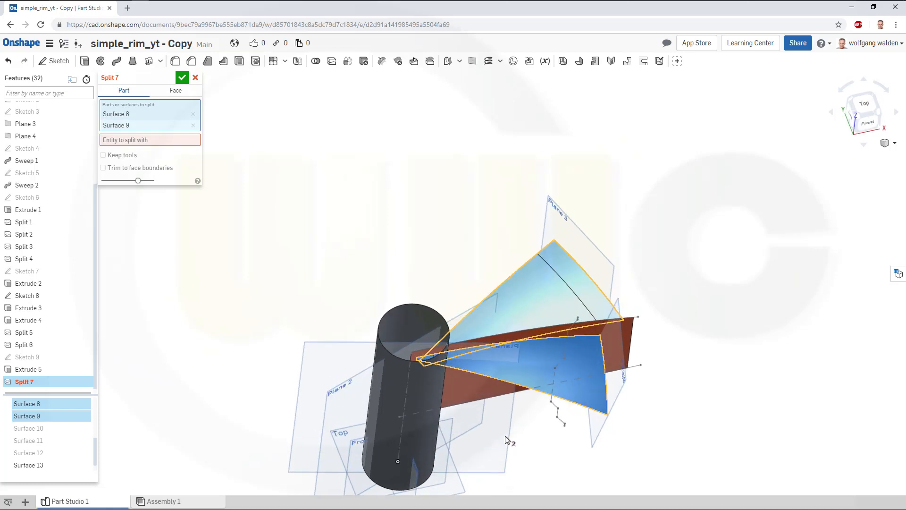
left_click(620, 350)
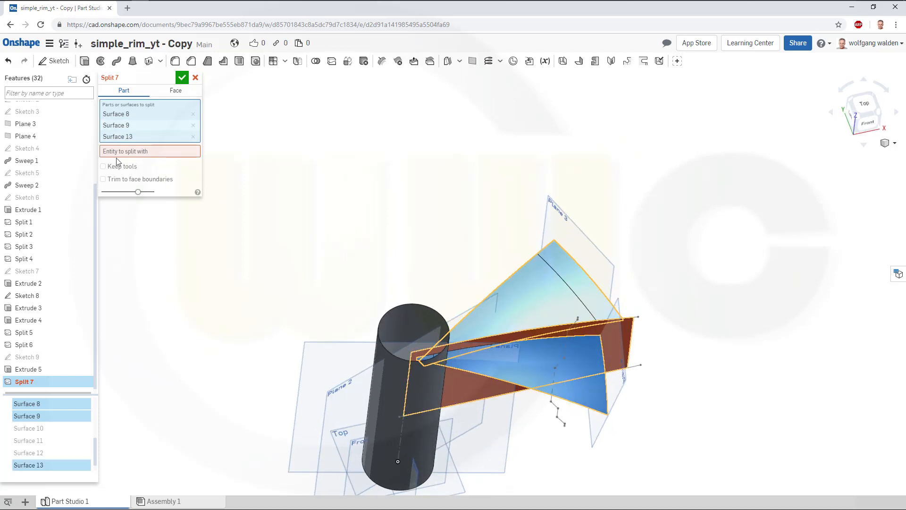
left_click(115, 152)
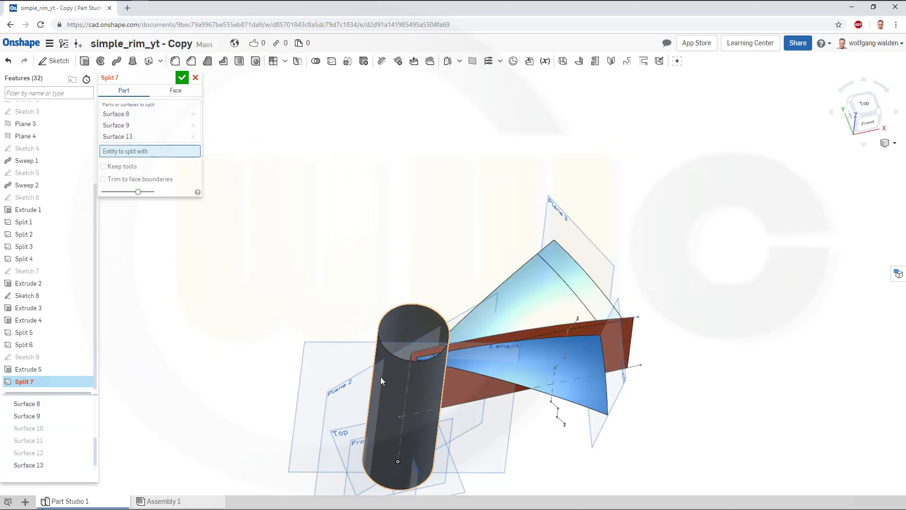
left_click(395, 327)
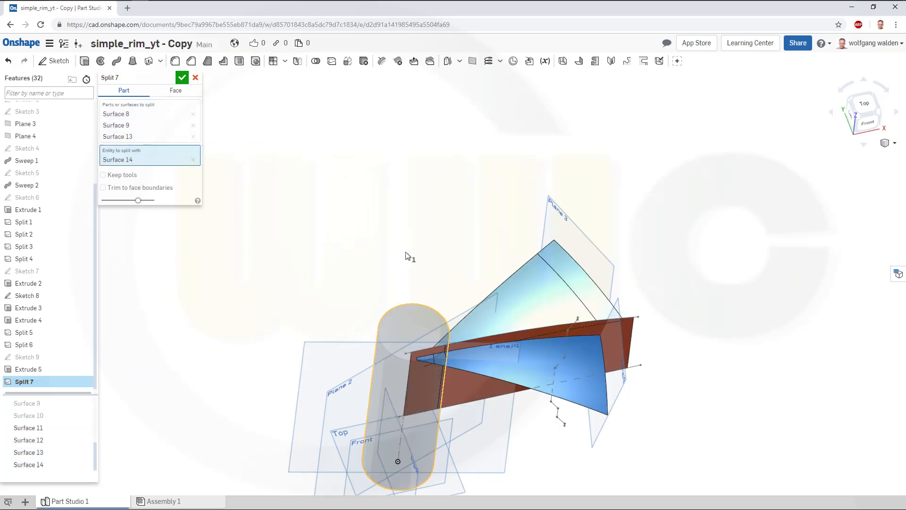
left_click(181, 84)
Step: Hide the inner pieces of the vertical surface and both spoke surfaces that lie inside the hub cylinder's cut
right_click_drag(410, 269, 399, 247)
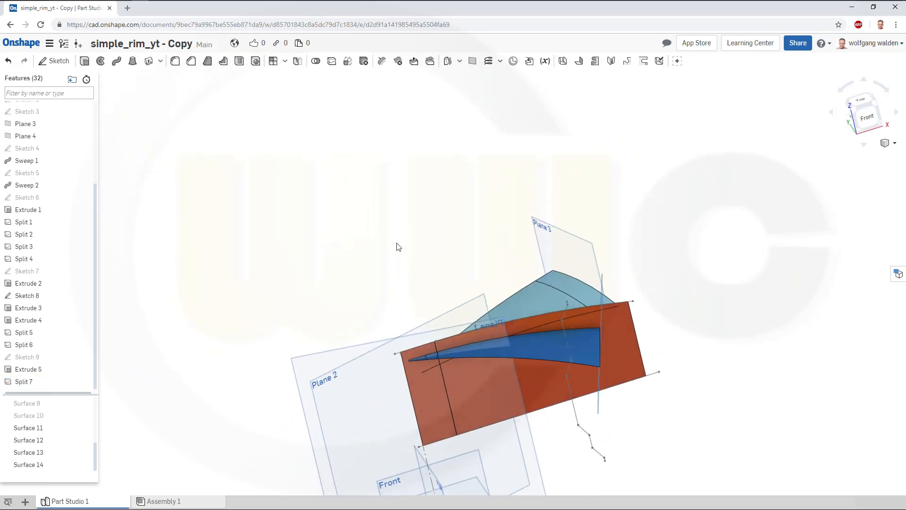
right_click(430, 402)
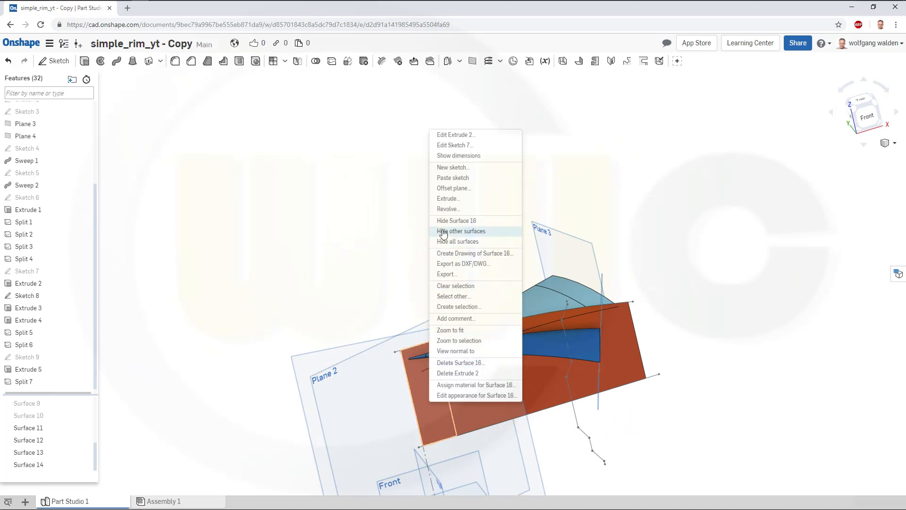
left_click(454, 221)
right_click_drag(348, 247, 370, 283)
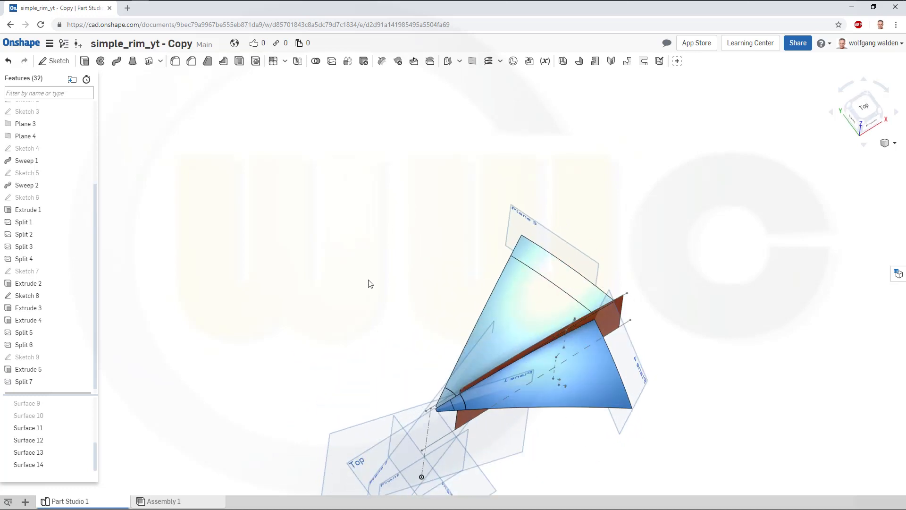
right_click(447, 396)
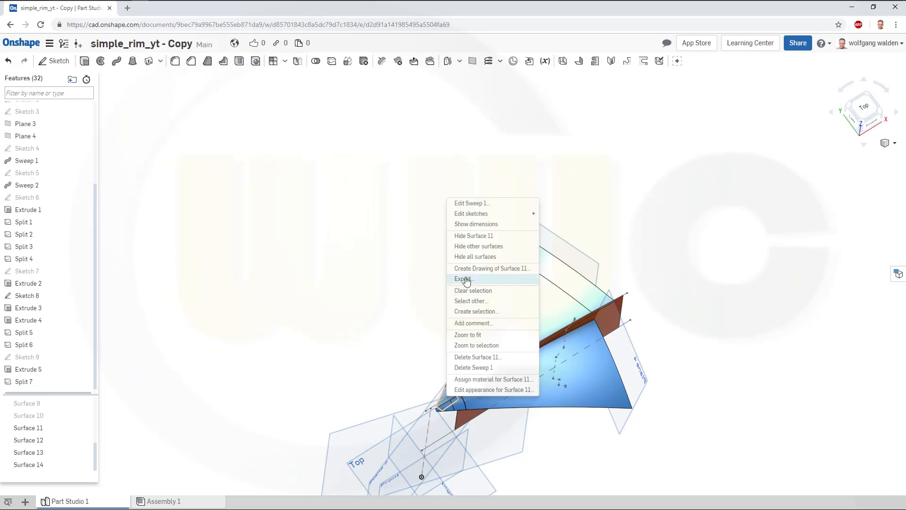
left_click(544, 424)
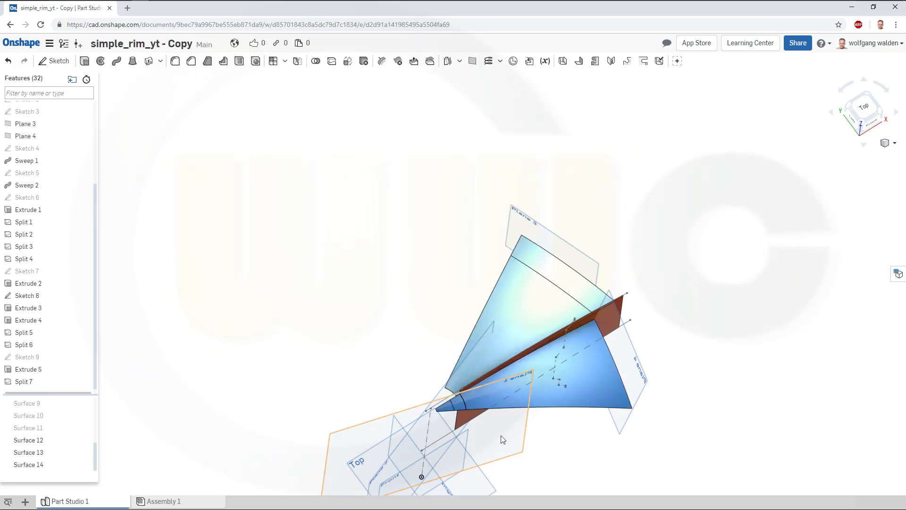
scroll(486, 429, "up", 2)
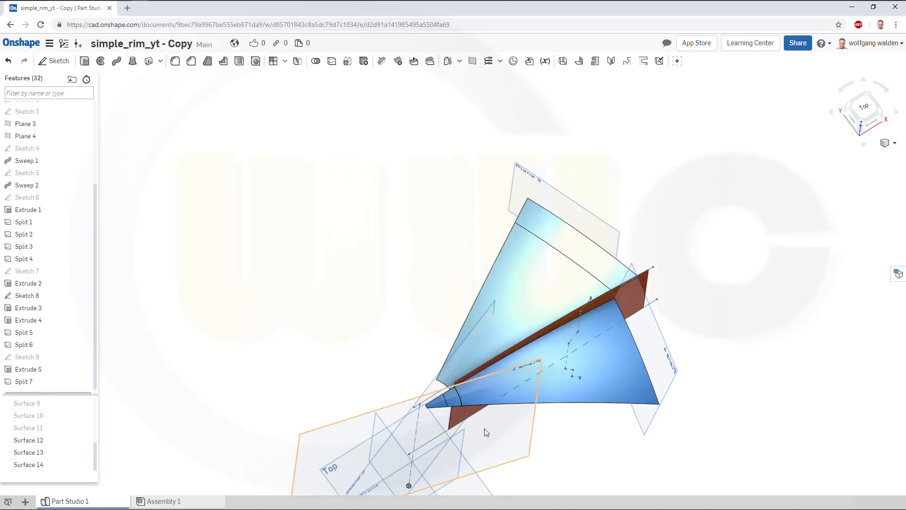
right_click(429, 399)
left_click(439, 242)
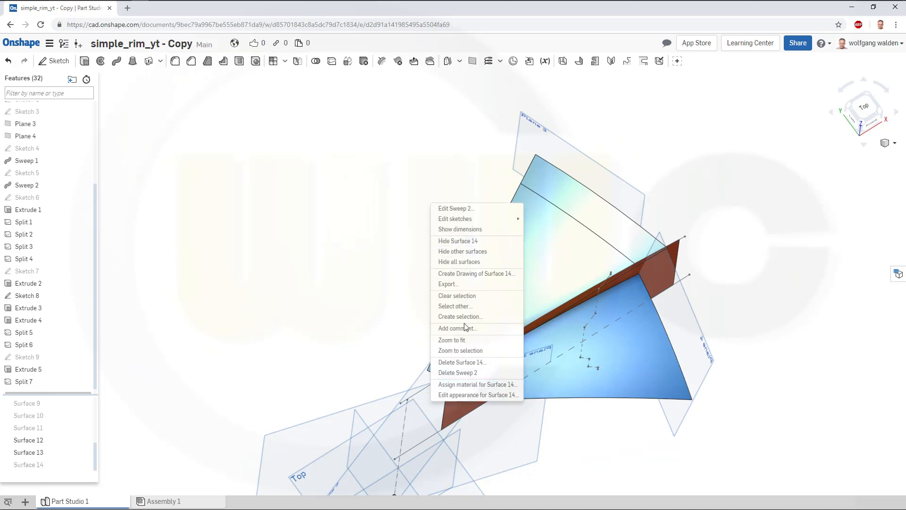
Step: Show the revolved rim surface, Surface 1, again
right_click_drag(470, 407, 475, 386)
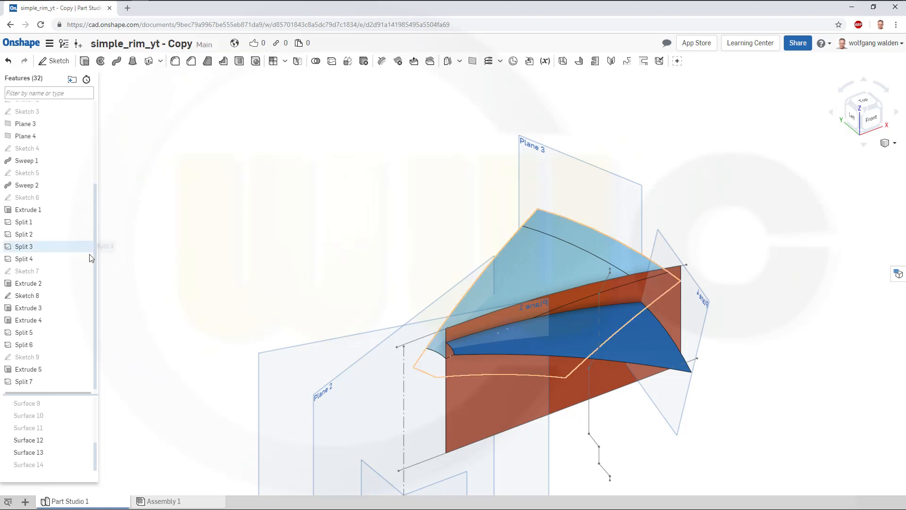
left_click_drag(95, 259, 105, 148)
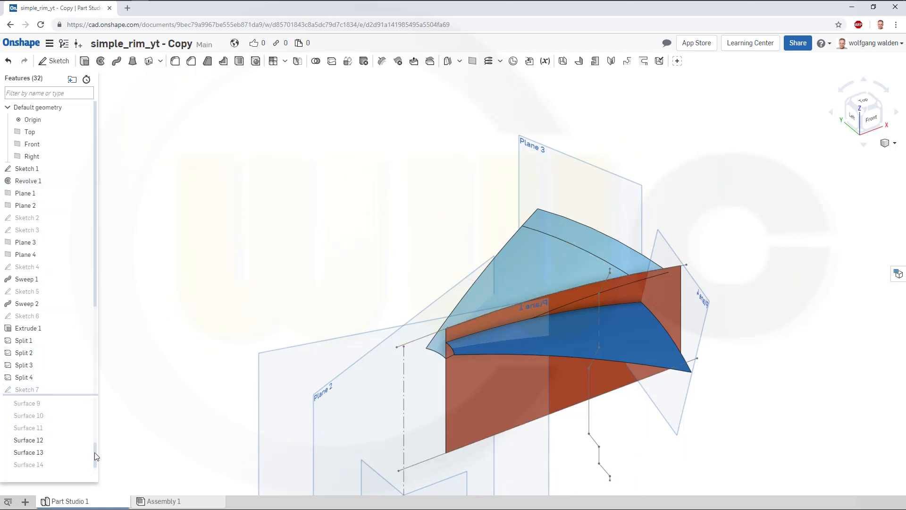
left_click_drag(95, 452, 105, 398)
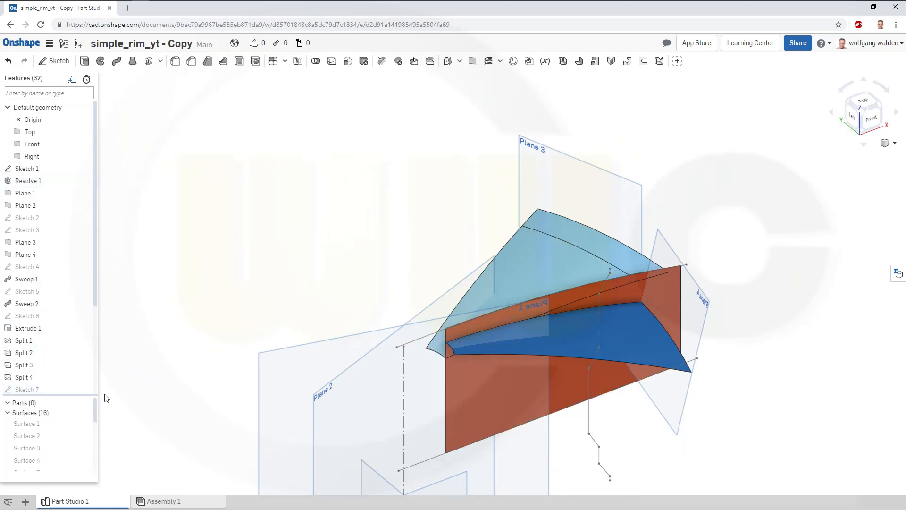
left_click(31, 425)
left_click(86, 424)
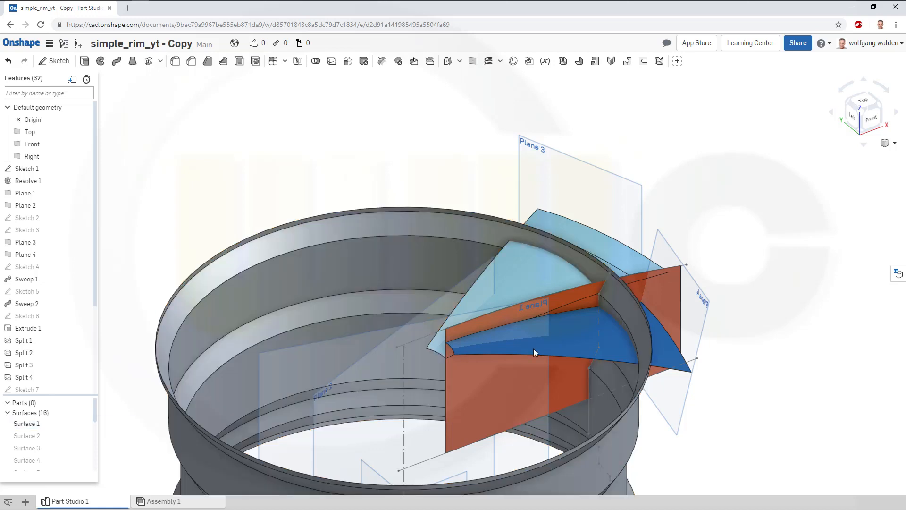
Step: Split the two spoke surfaces and the vertical surface with the revolved rim surface, keeping the tools
right_click_drag(823, 349, 744, 305)
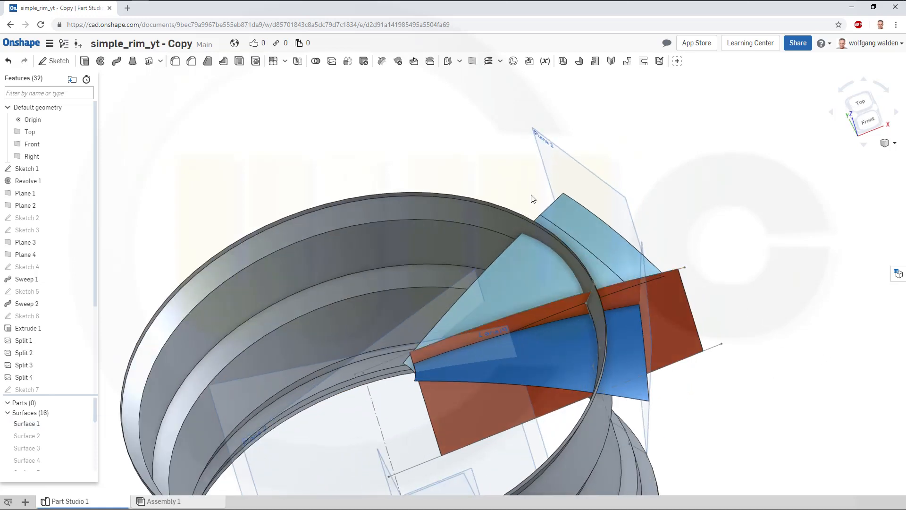
left_click(331, 61)
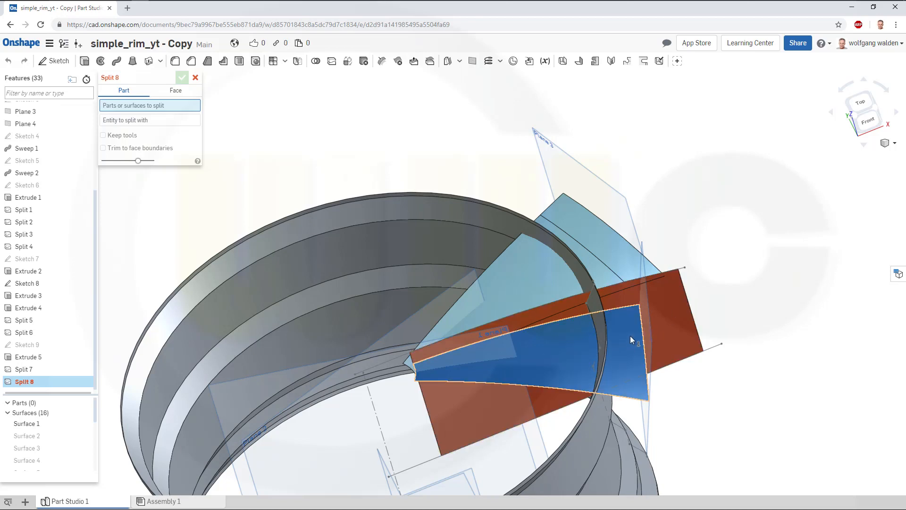
left_click(661, 311)
left_click(664, 310)
left_click(605, 257)
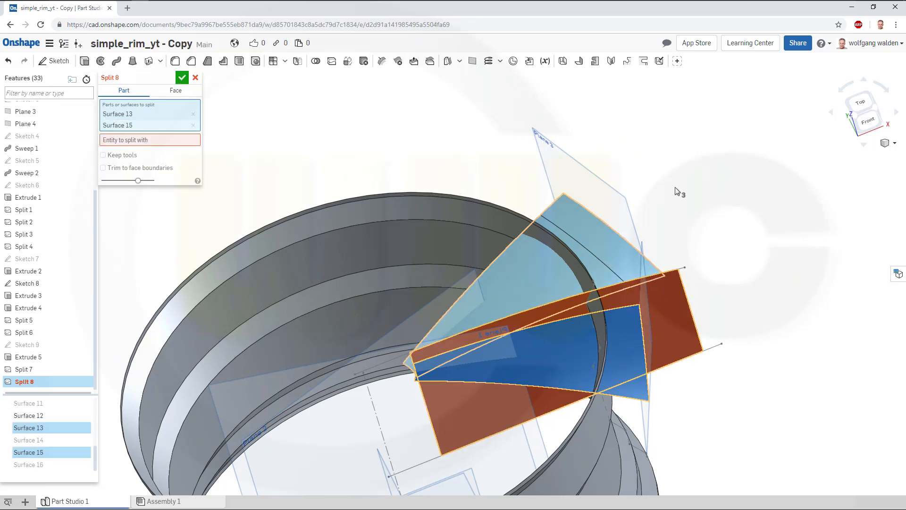
left_click(123, 151)
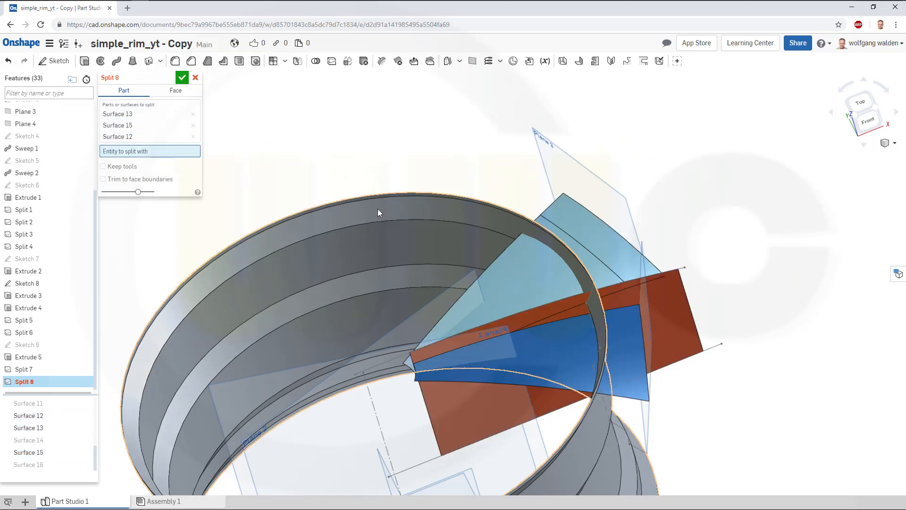
left_click(263, 193)
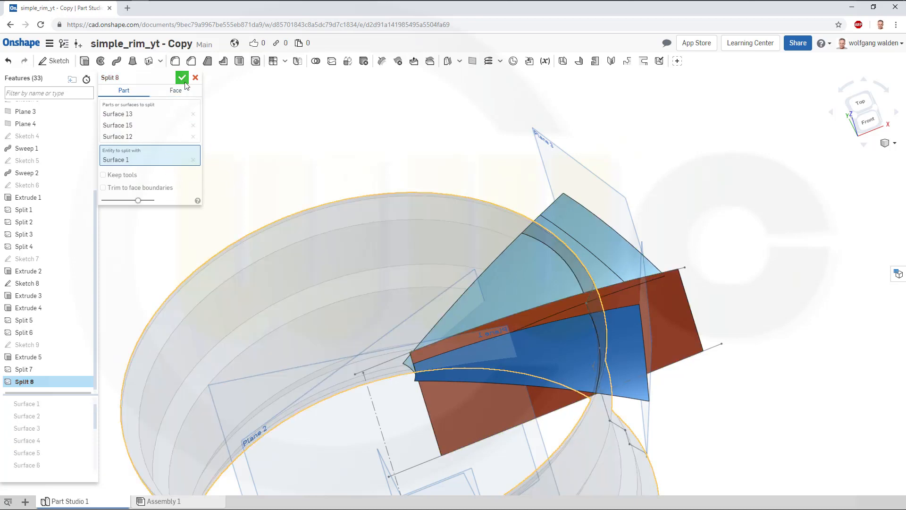
left_click(103, 175)
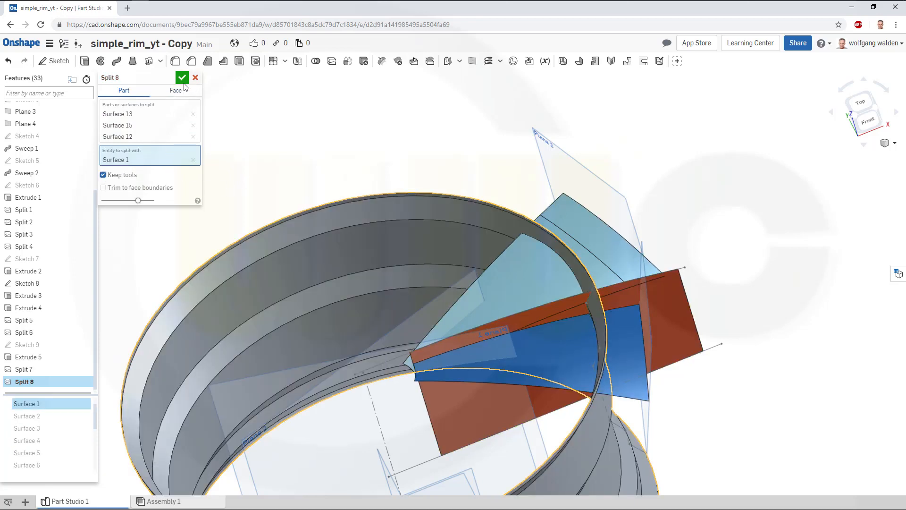
left_click(181, 79)
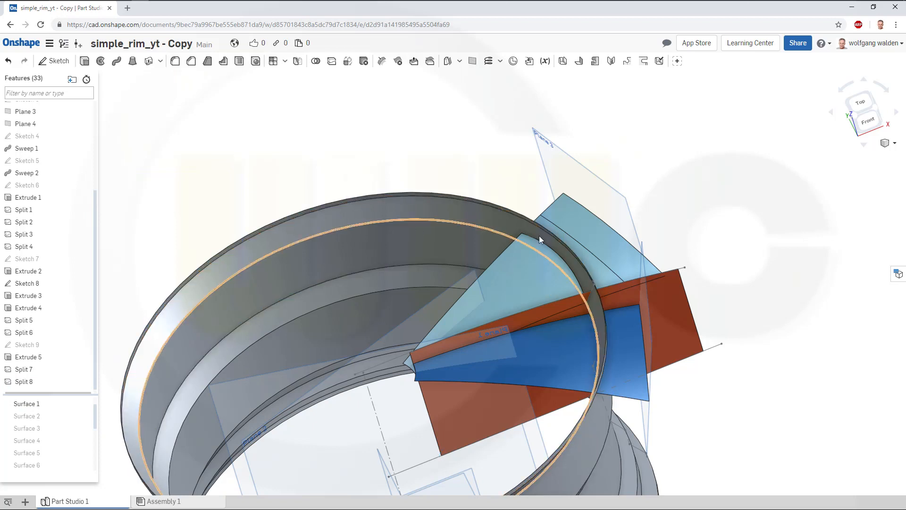
Step: Hide the pieces of both spoke surfaces and the vertical surface that extend outside the rim
right_click(612, 241)
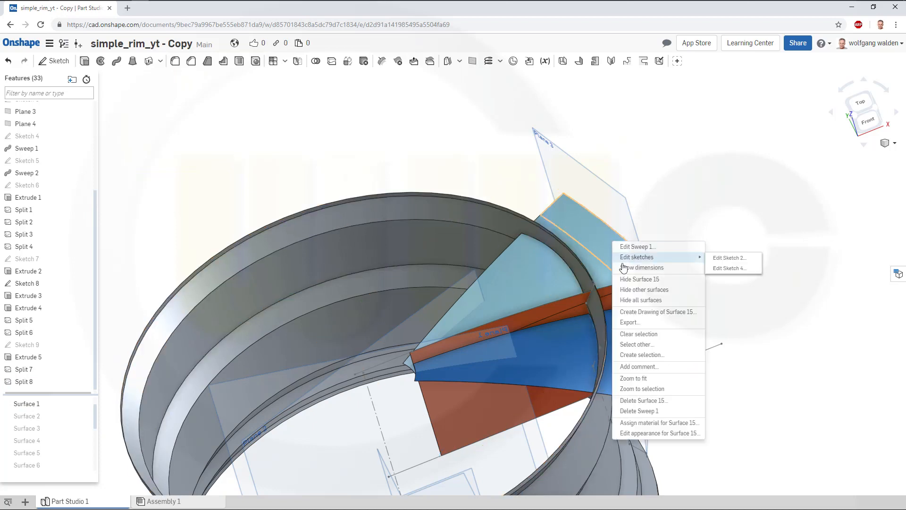
left_click(628, 280)
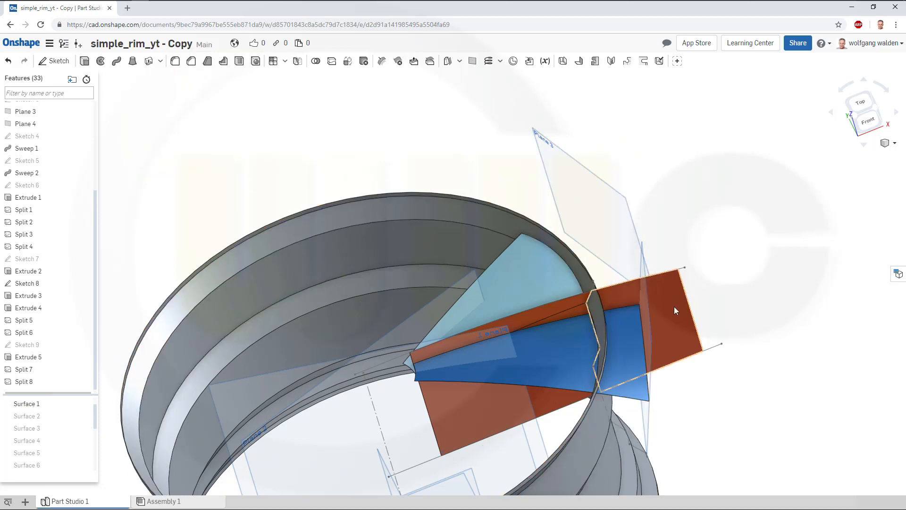
right_click(675, 308)
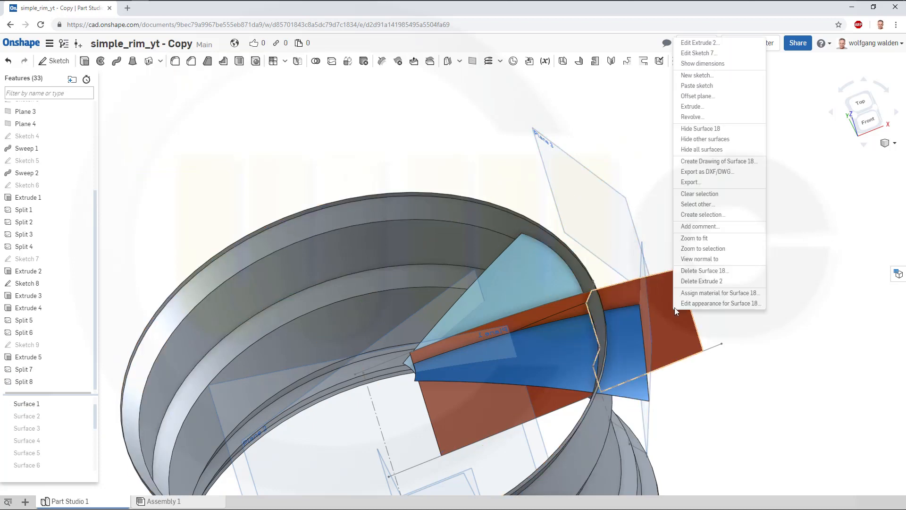
left_click(693, 134)
right_click(633, 358)
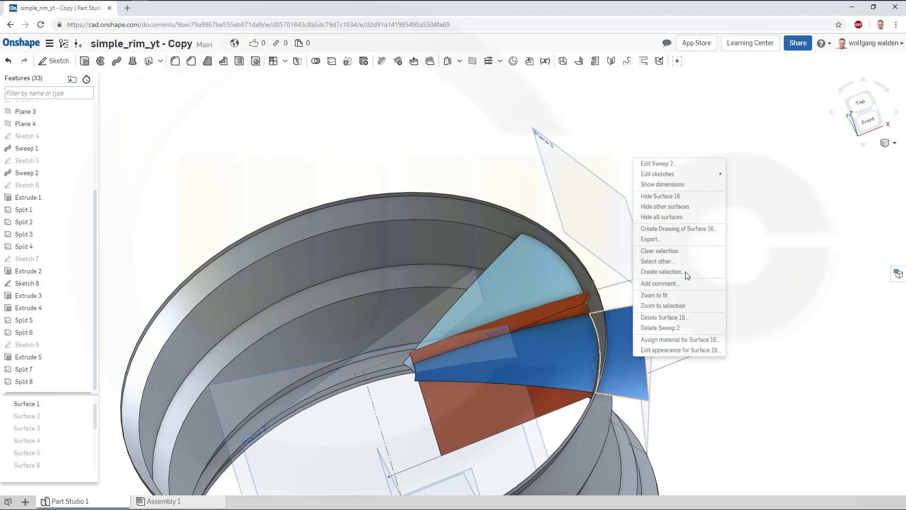
left_click(658, 197)
mouse_move(705, 324)
right_mouse_down()
mouse_move(705, 316)
mouse_move(696, 329)
right_mouse_up()
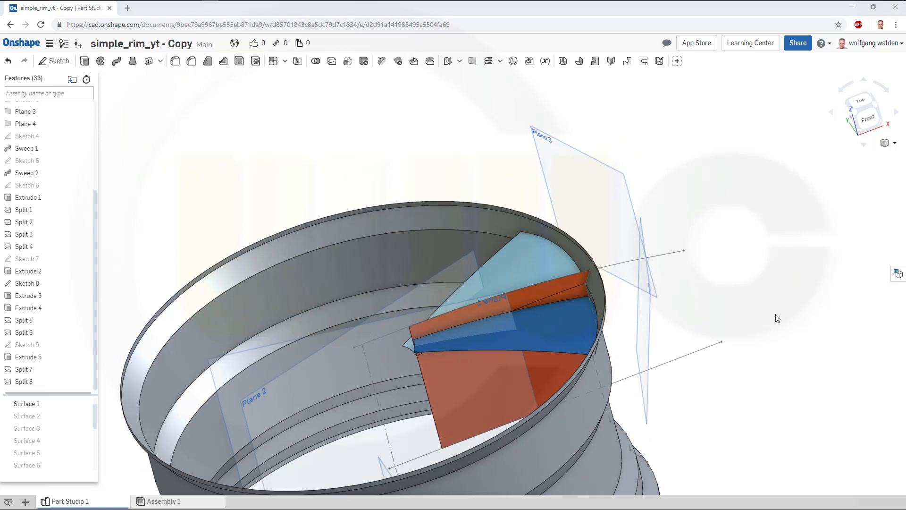
Step: Hide Plane 3 and Plane 4 outside the rim
right_click(625, 177)
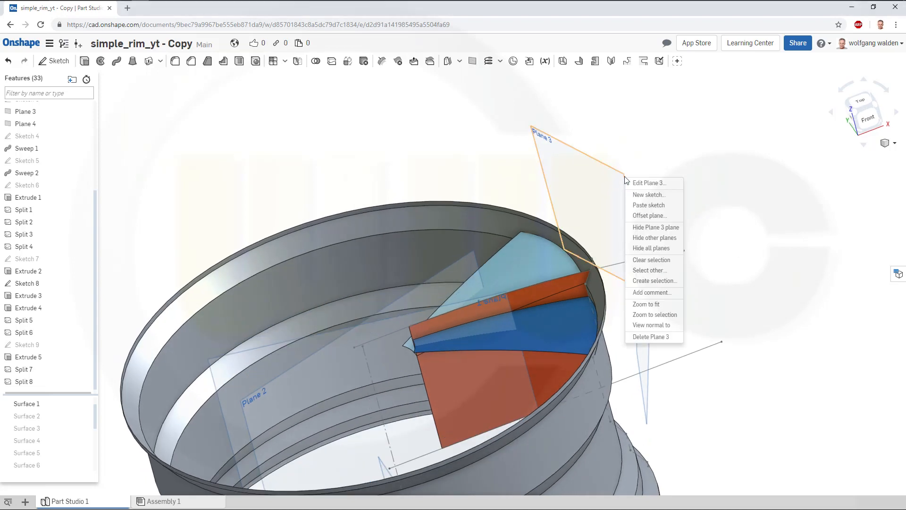
left_click(652, 228)
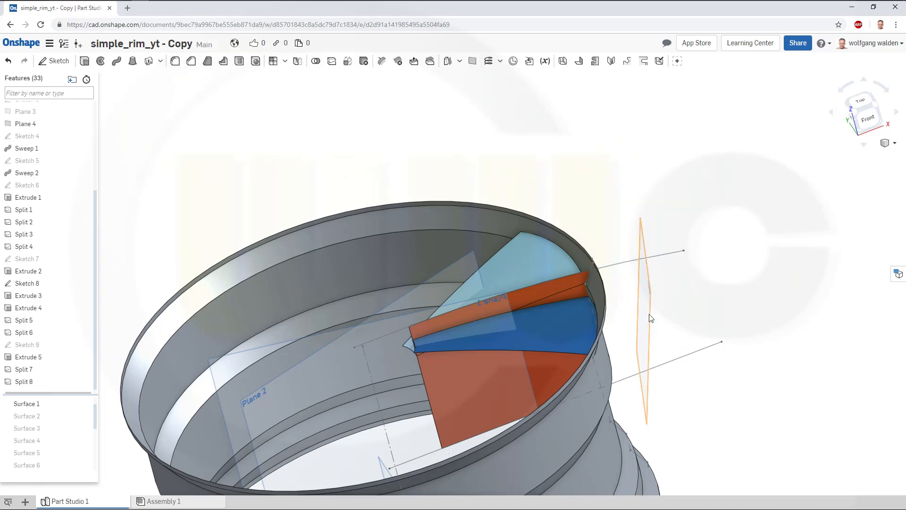
right_click(649, 317)
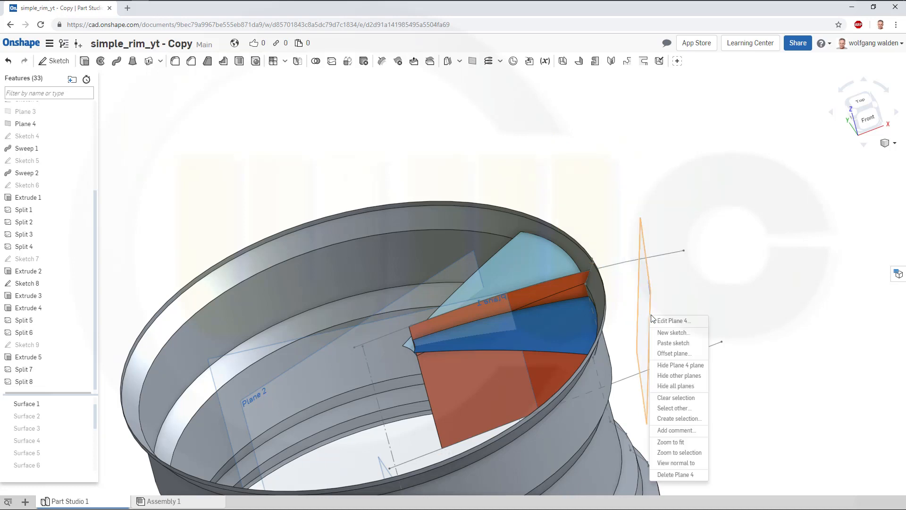
left_click(672, 366)
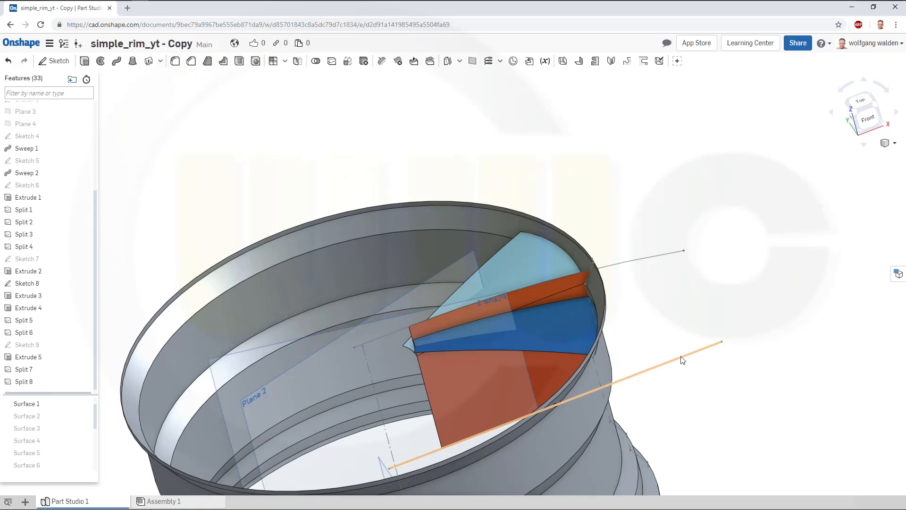
Step: Hide Sketch 8 and the revolved rim surface, Surface 1
right_click(683, 360)
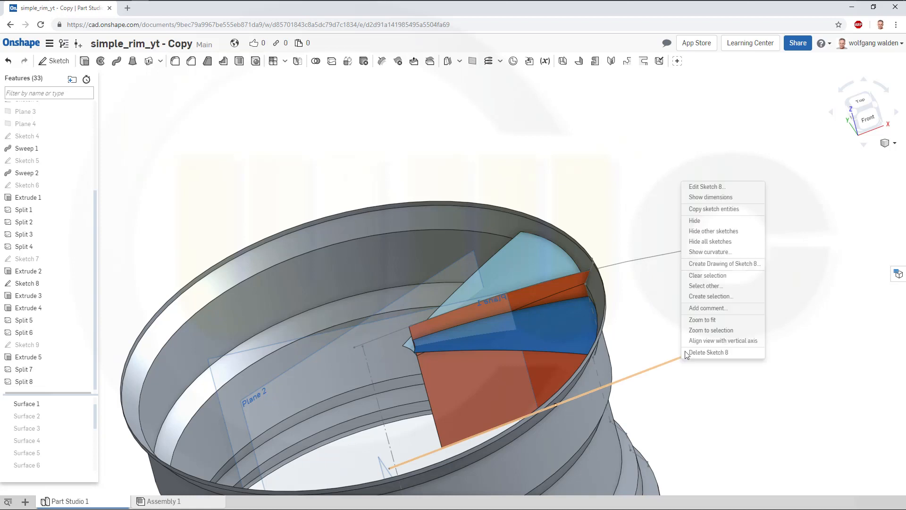
left_click(700, 223)
right_click_drag(595, 283, 591, 347)
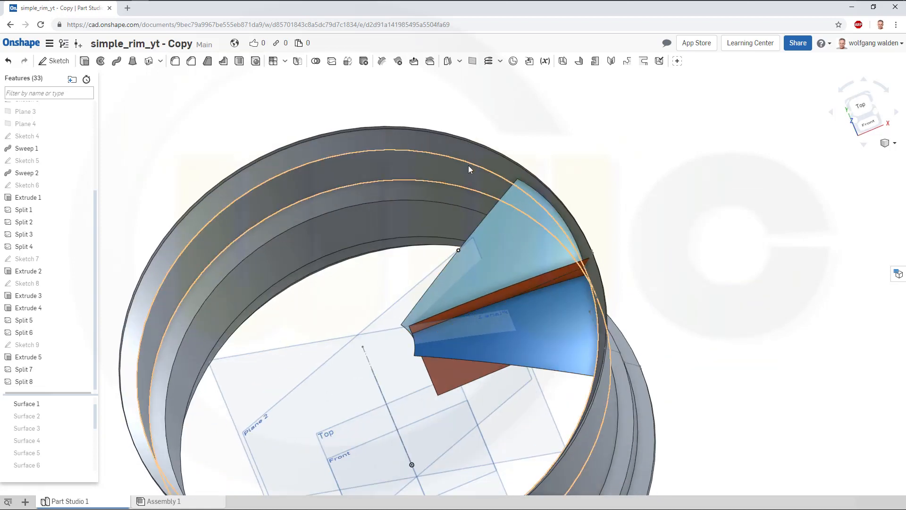
right_click(464, 153)
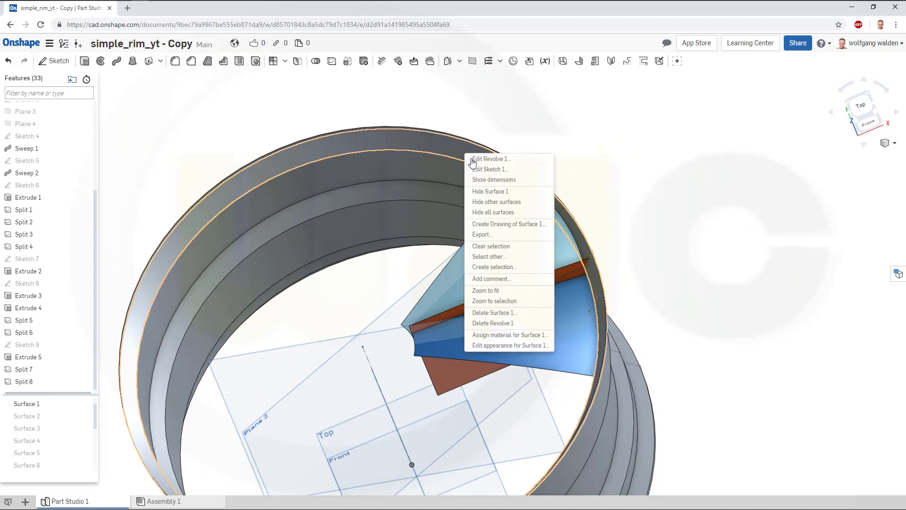
left_click(488, 191)
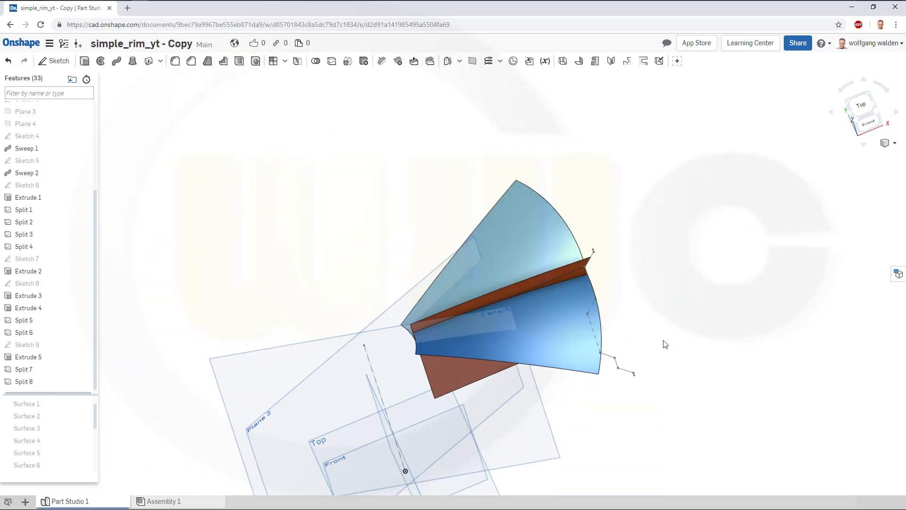
right_click_drag(665, 344, 676, 385)
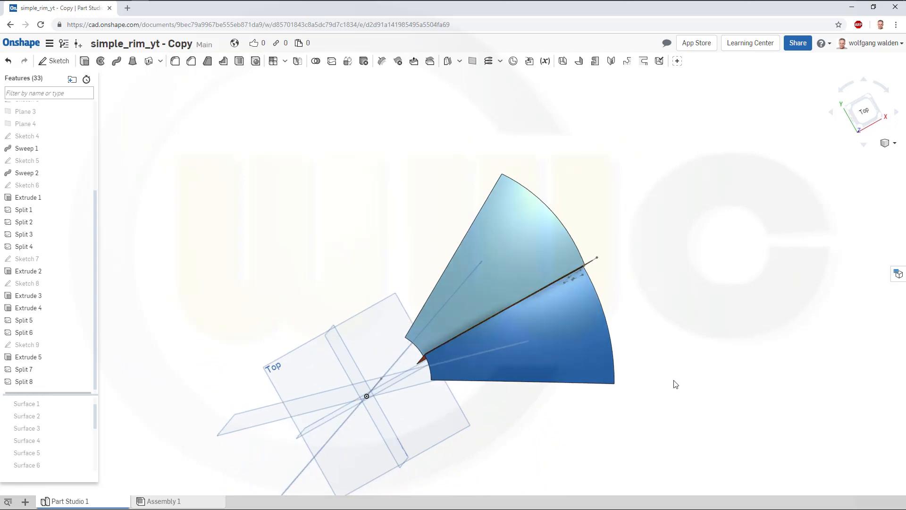
key("f")
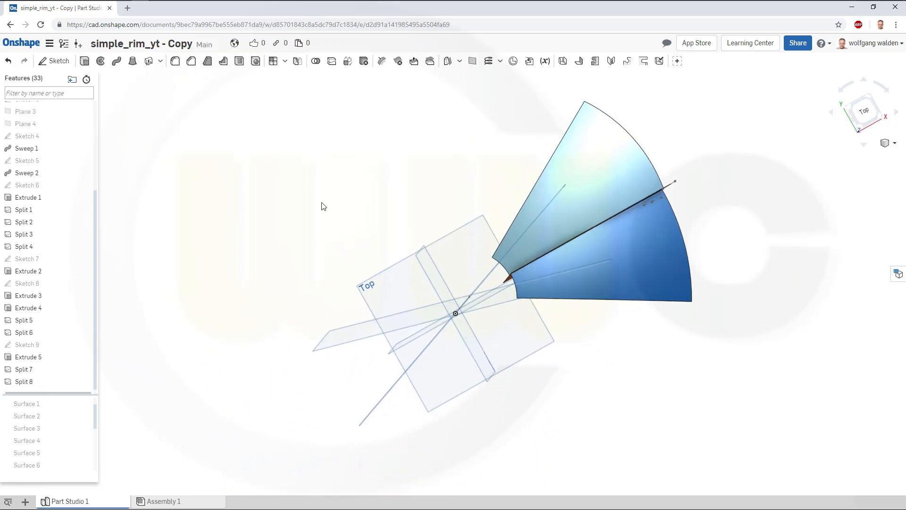
left_click(368, 286)
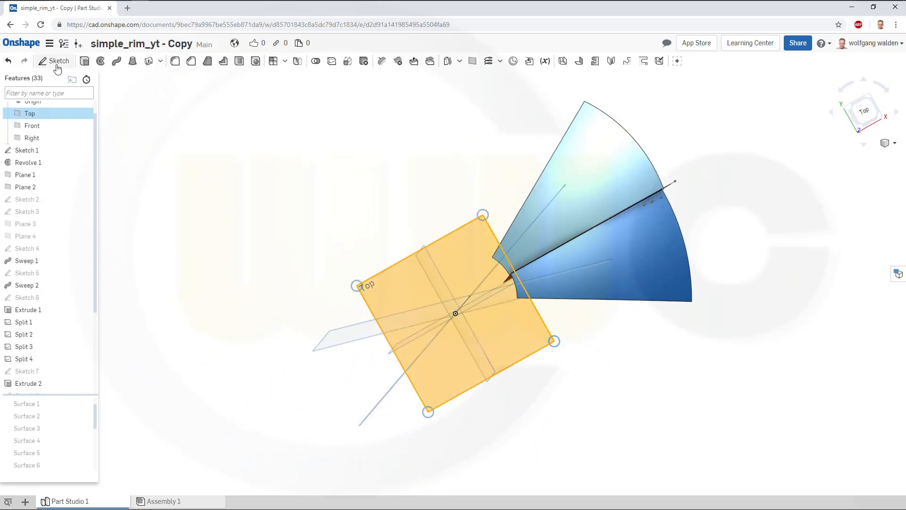
left_click(785, 189)
key("shift+s")
key("n")
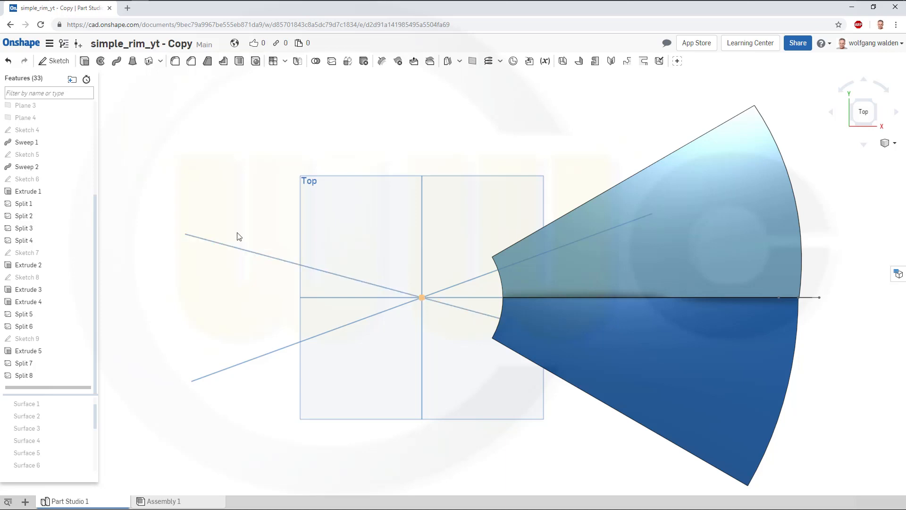
Step: Check the line angle that defines Plane 1, leaving the plane as it is
left_click_drag(95, 237, 107, 144)
left_click(34, 207)
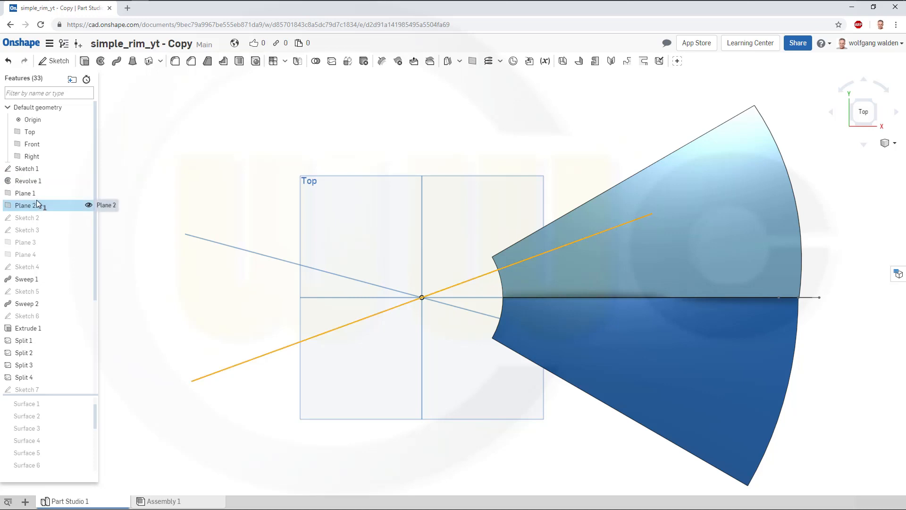
left_click(34, 195, "shift")
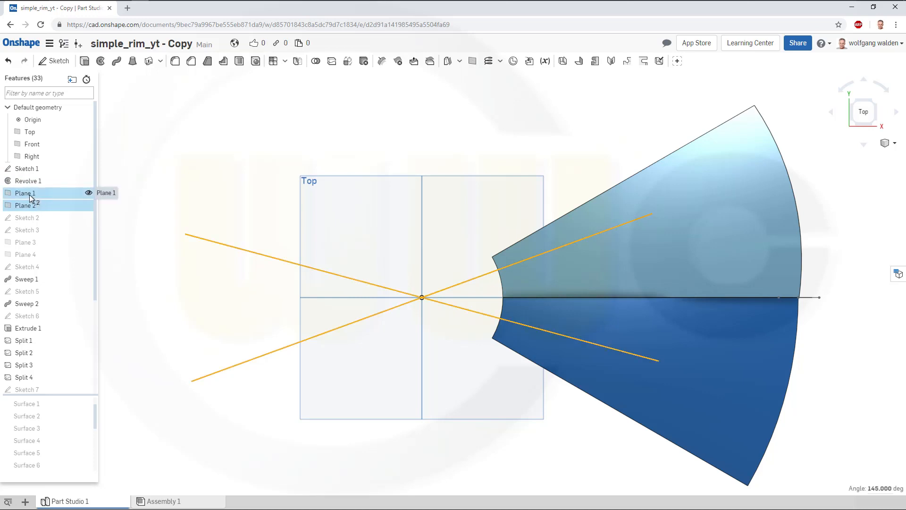
double_click(32, 196)
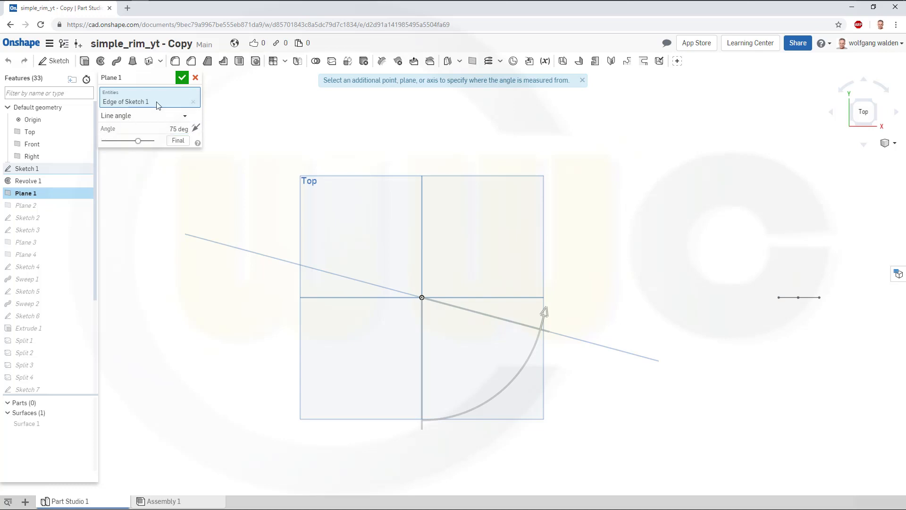
left_click(182, 78)
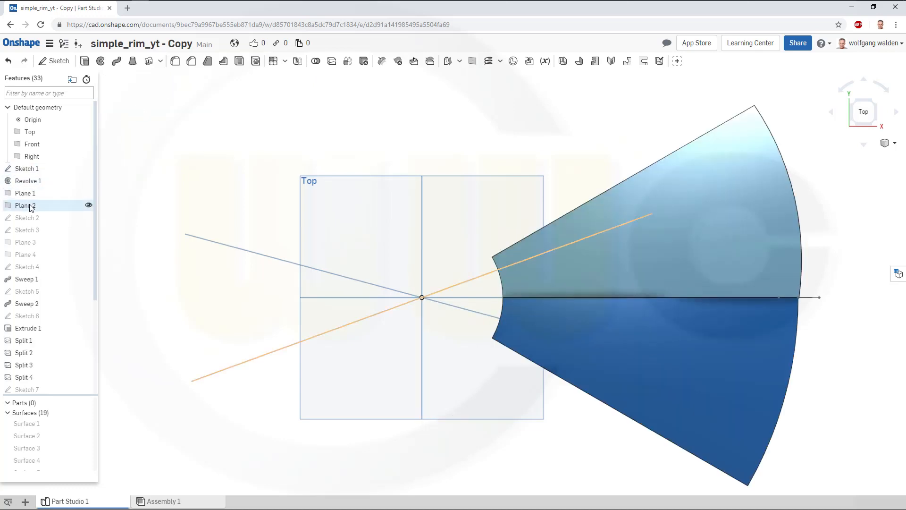
Step: Set the line angle of Plane 2 to 75 deg
double_click(29, 206)
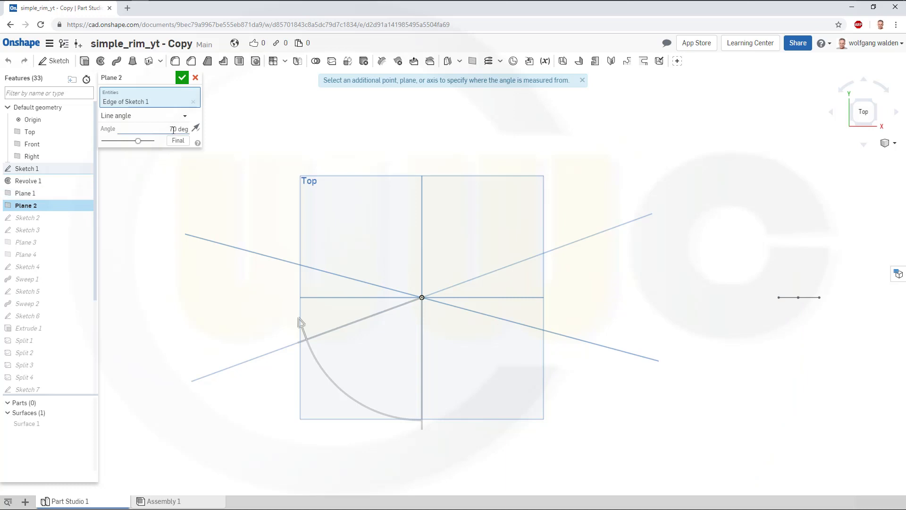
left_click(171, 129)
type("7")
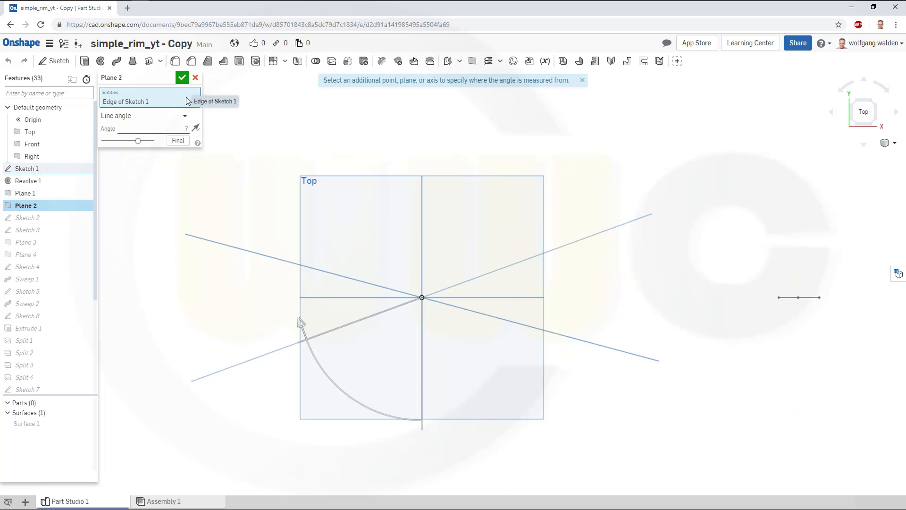
type("5")
key("Return")
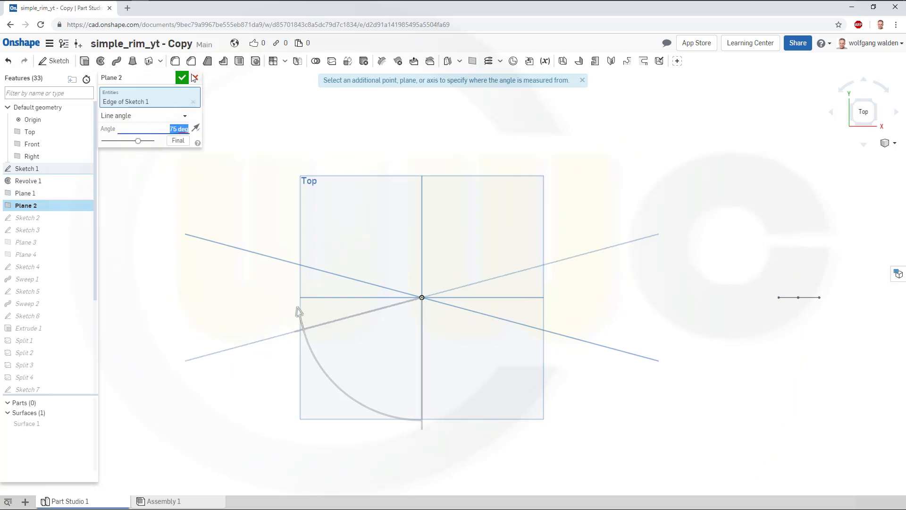
left_click(186, 80)
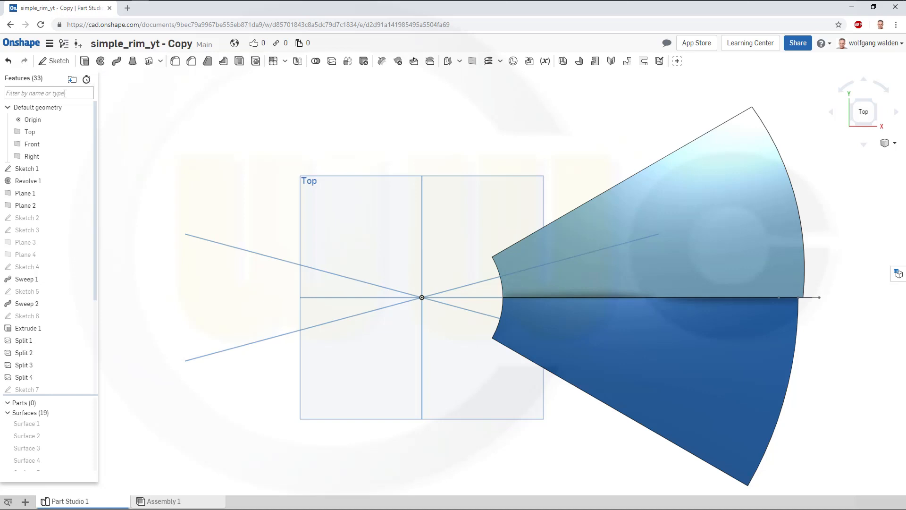
Step: Start a sketch on the Top plane and add its intersection lines with Plane 1 and Plane 2
left_click(54, 61)
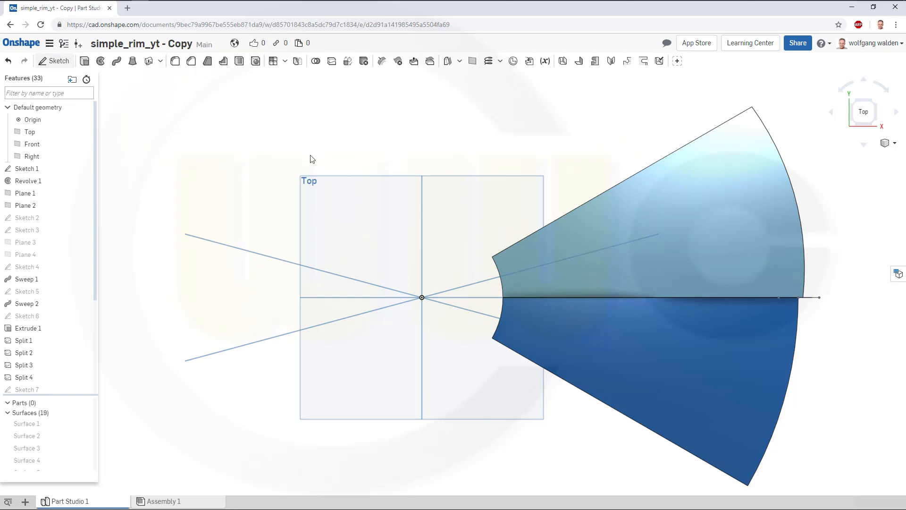
left_click(319, 177)
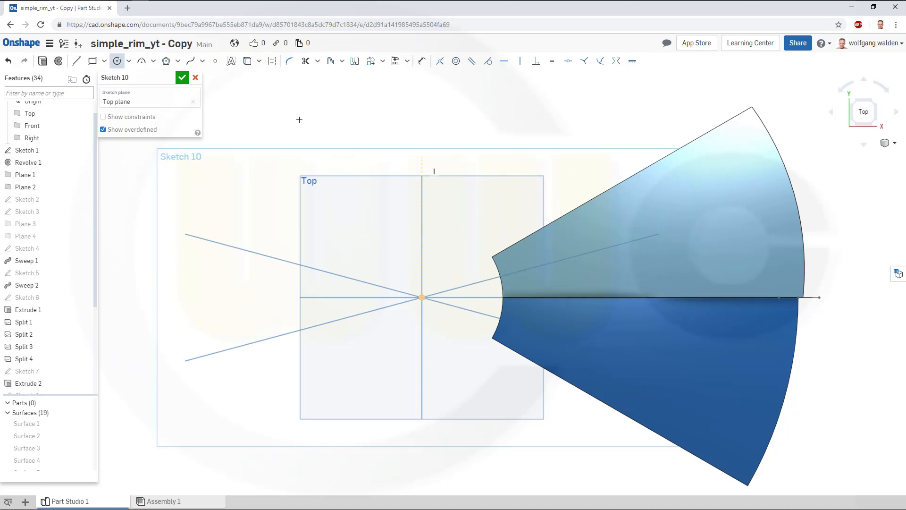
left_click(247, 61)
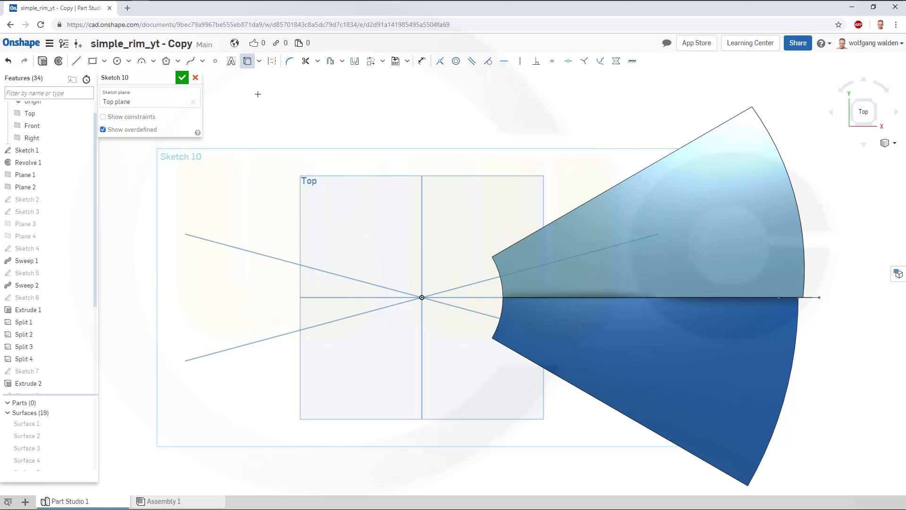
left_click(259, 60)
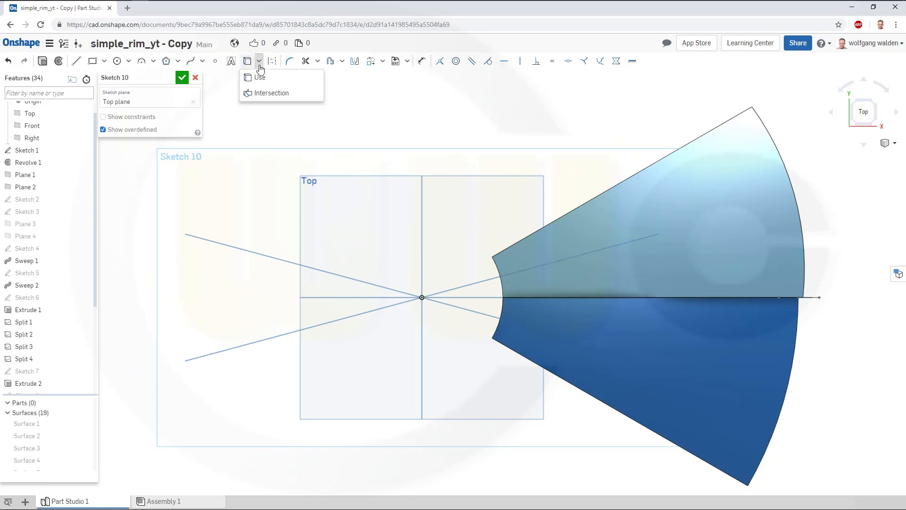
left_click(271, 93)
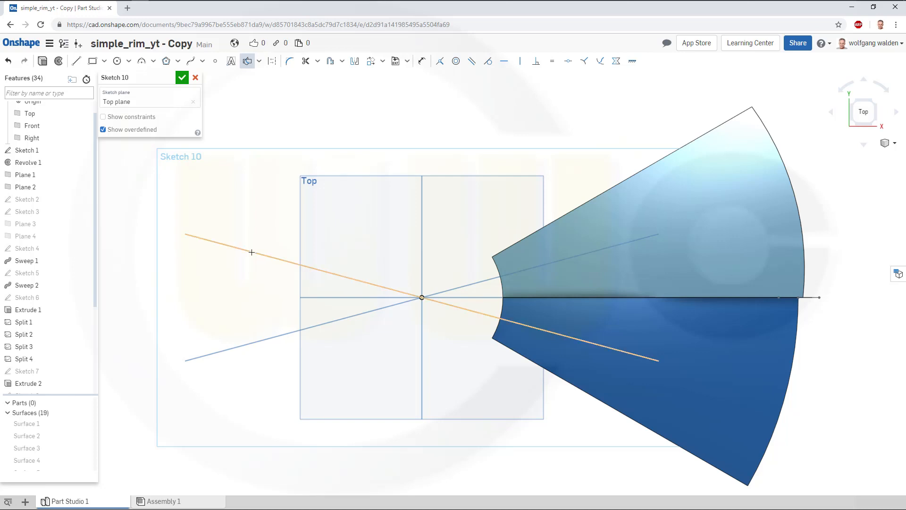
left_click(252, 252)
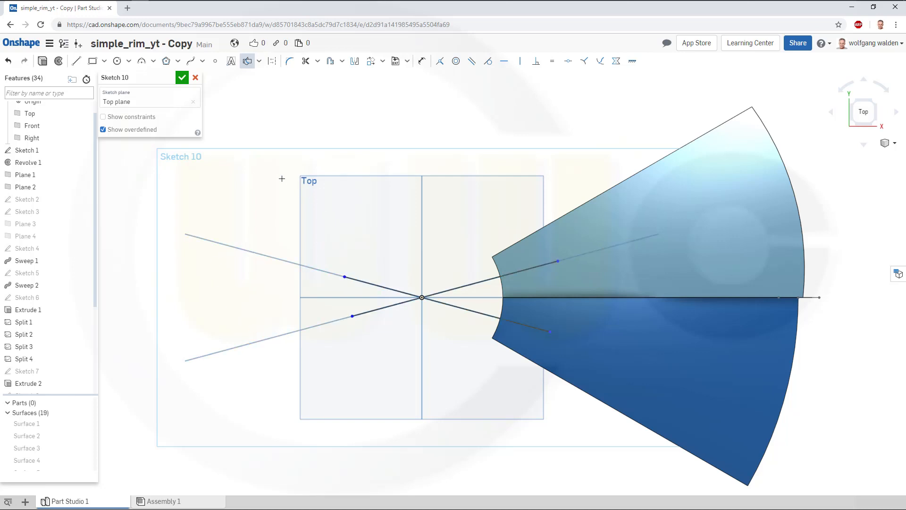
key("Escape")
Step: Try to convert the two intersection lines in the sketch to construction lines together
left_click(365, 288)
left_click(371, 313)
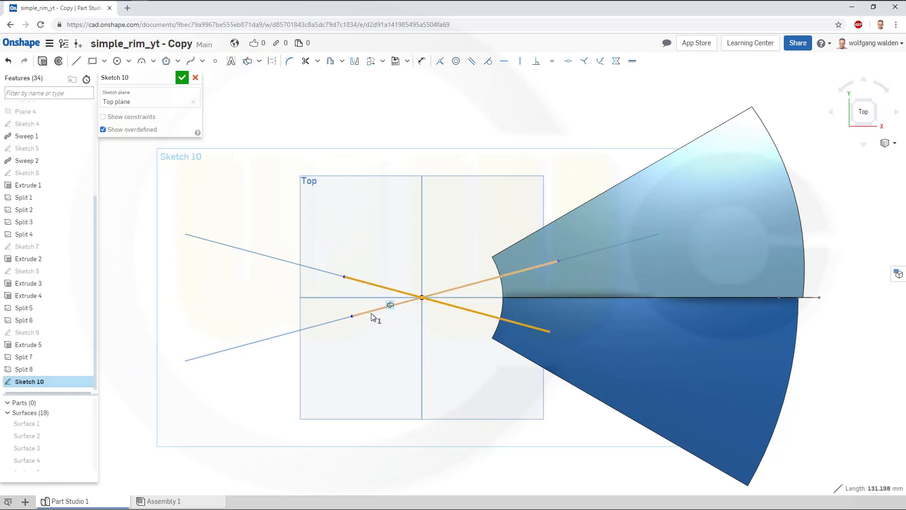
right_click(371, 313)
left_click(274, 64)
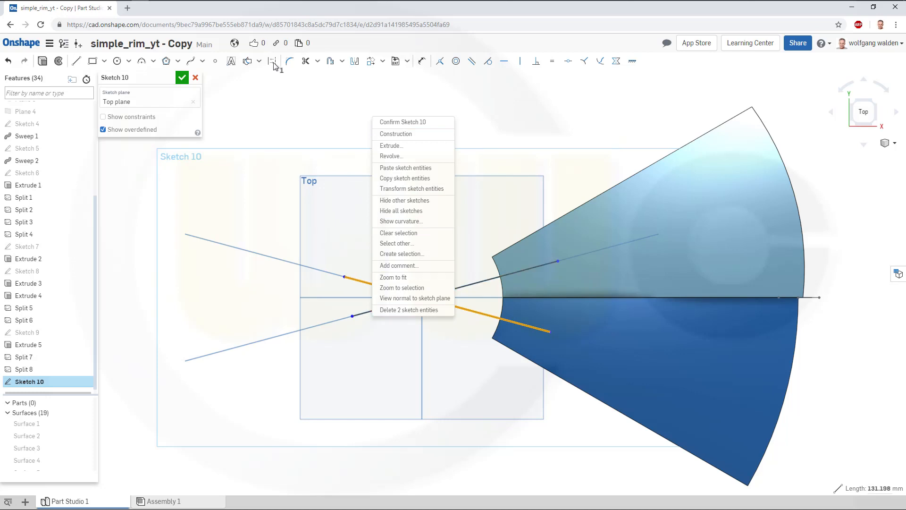
left_click(355, 122)
Step: Try to apply the construction setting to the selected Plane 1 and Plane 2 traces in the sketch
left_click(265, 260)
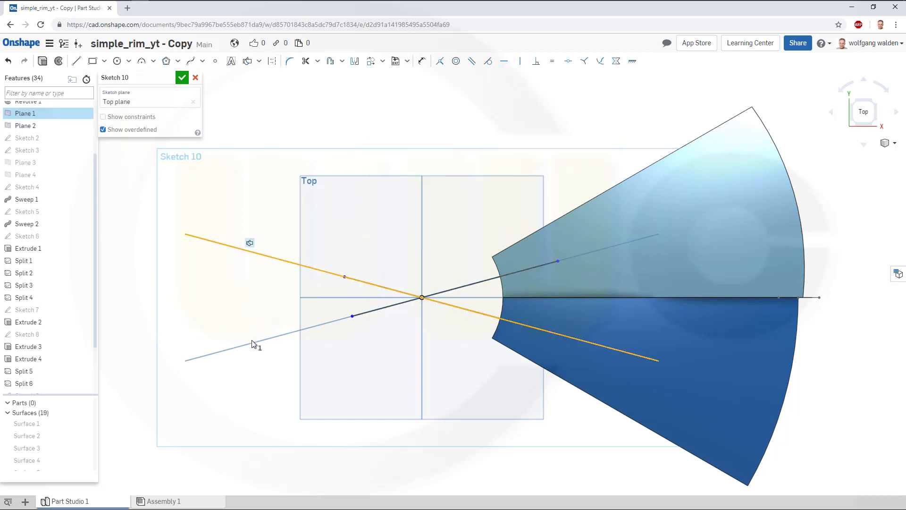
left_click(255, 343)
right_click(264, 340)
left_click(273, 62)
left_click(271, 62)
left_click(230, 284)
left_click(260, 258)
left_click(272, 63)
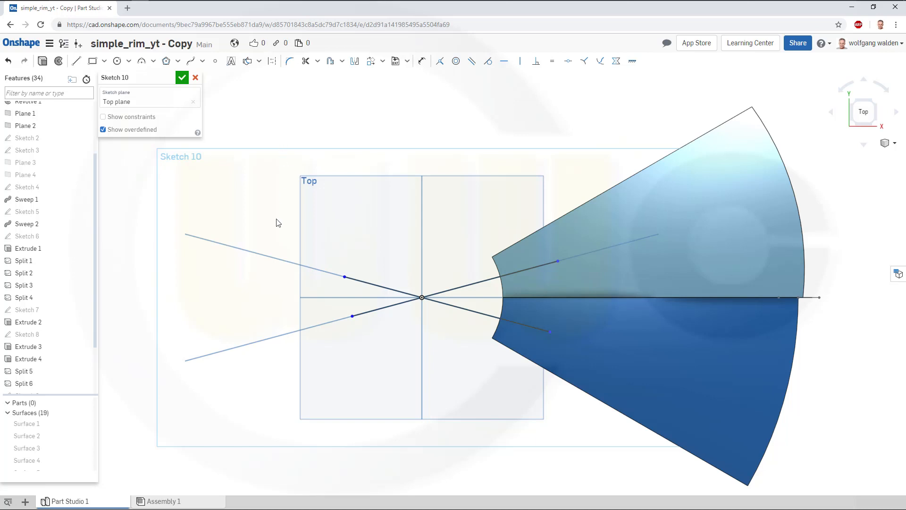
left_click(275, 336)
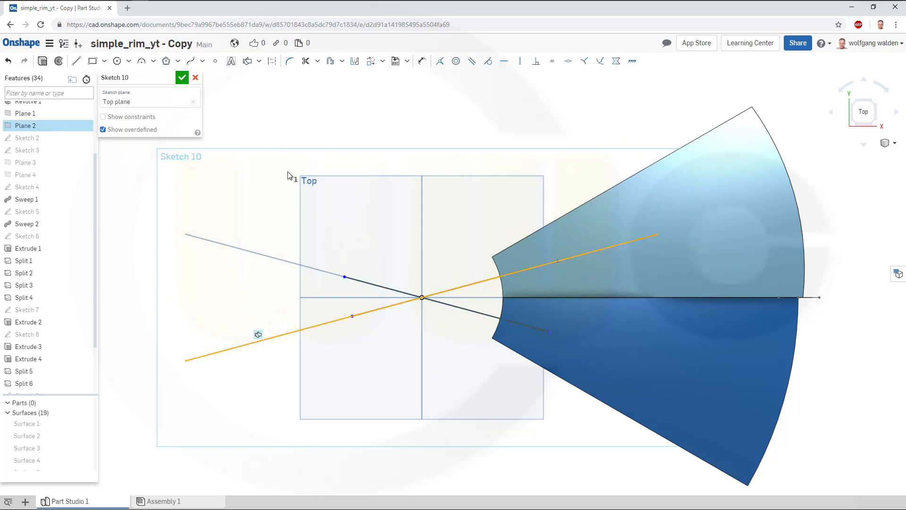
left_click(249, 251)
left_click(249, 252)
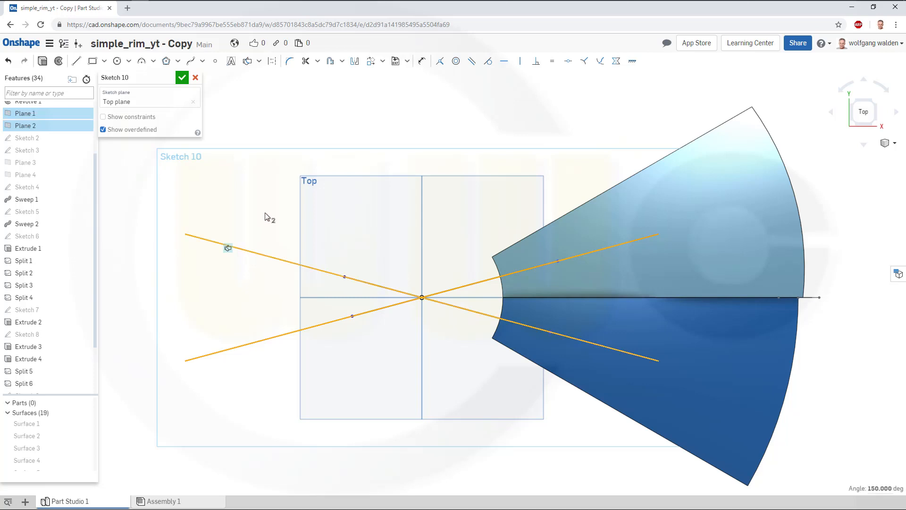
left_click(272, 62)
left_click(325, 154)
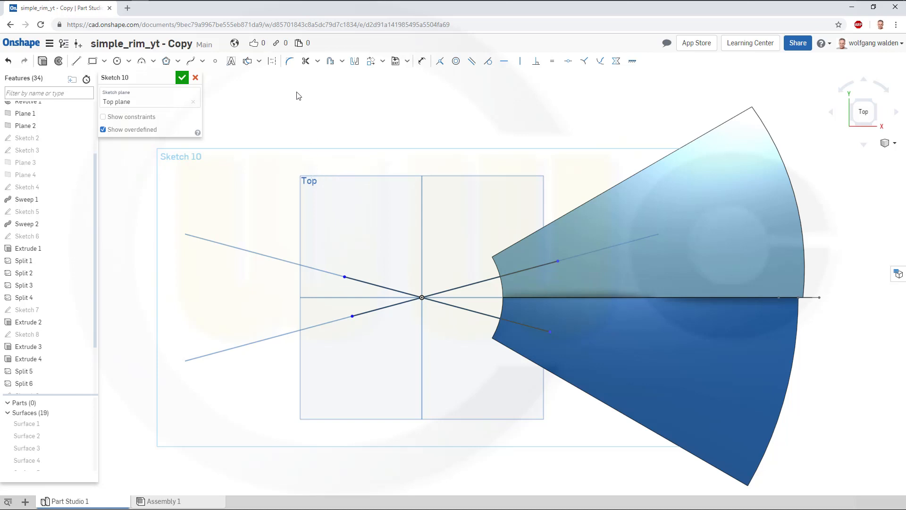
left_click(117, 61)
key("Escape")
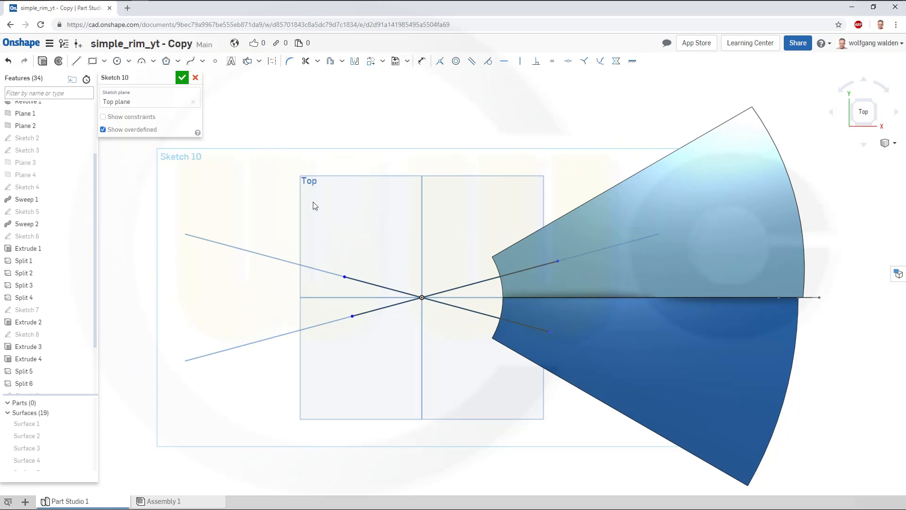
Step: Convert both intersection lines through the origin to construction lines, one after the other
left_click(370, 285)
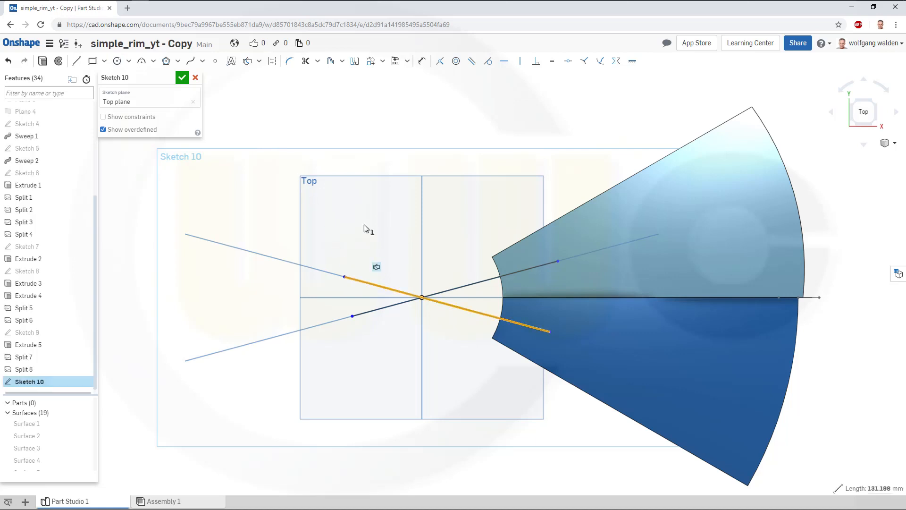
left_click(272, 69)
left_click(384, 307)
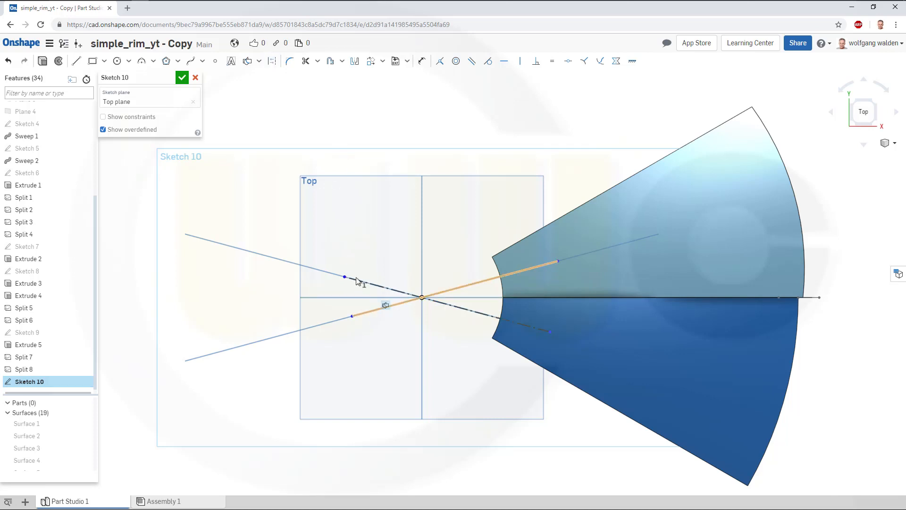
left_click(275, 67)
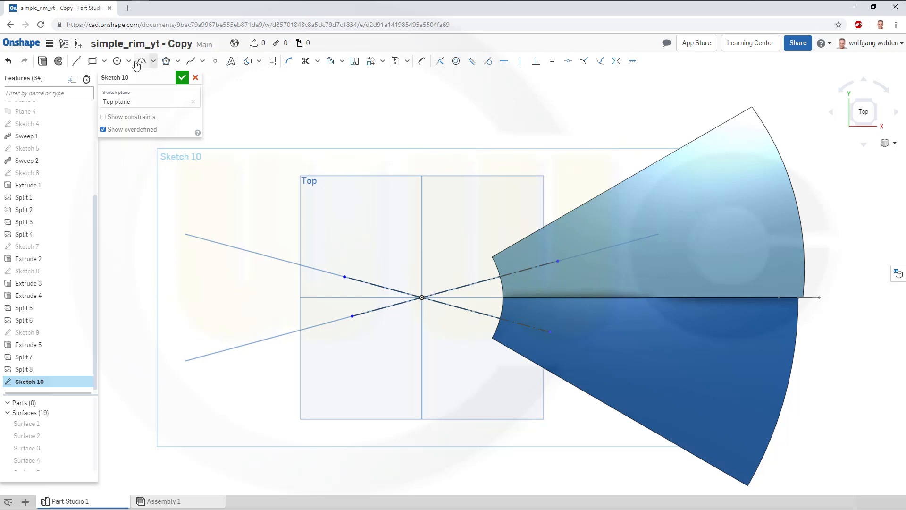
Step: Draw a circle about 21 mm in diameter centred on the Plane 2 construction line, near its end over the upper spoke surface
left_click(117, 61)
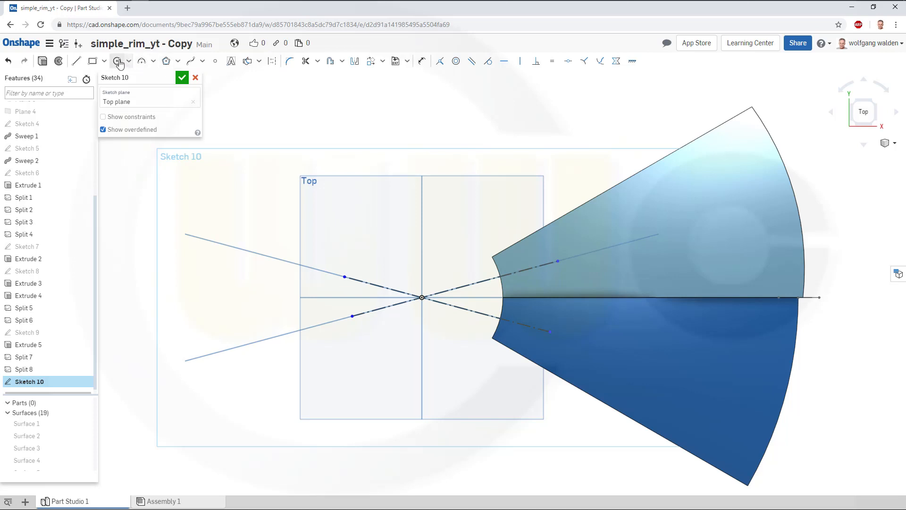
left_click(545, 264)
left_click(562, 263)
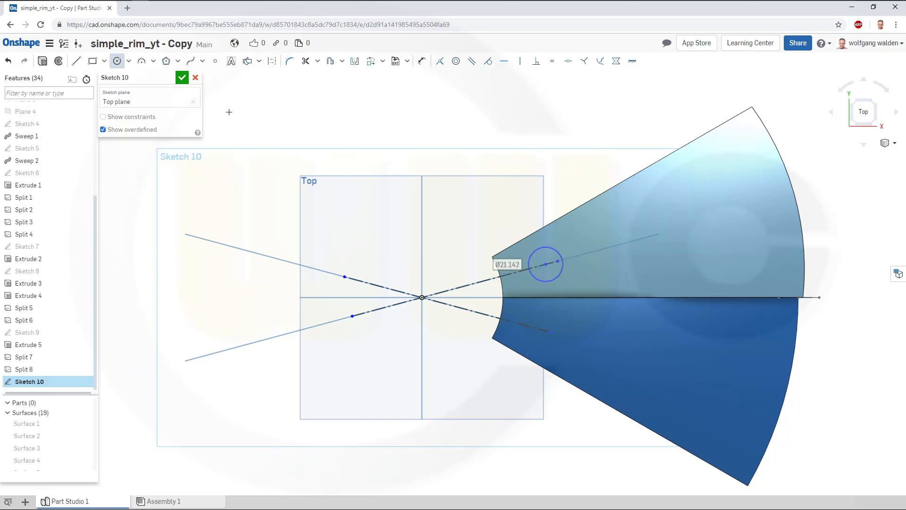
left_click(76, 61)
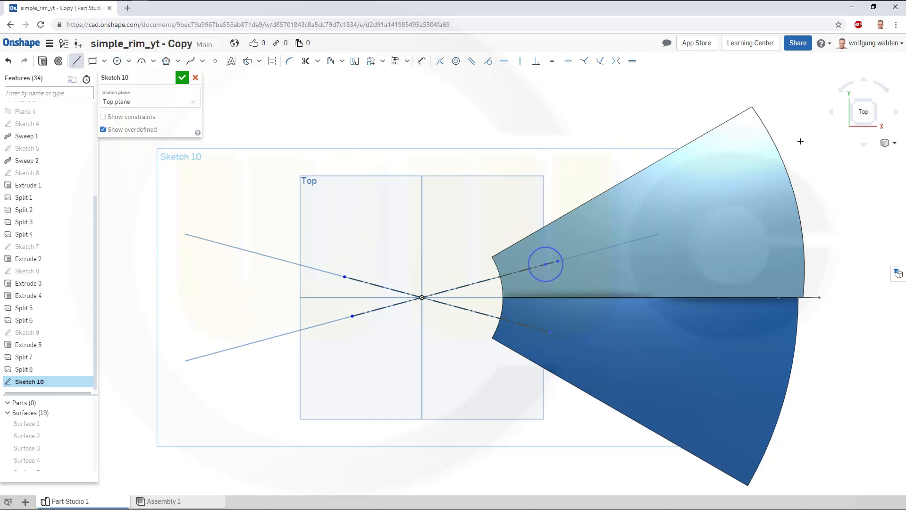
left_click_drag(784, 125, 788, 116)
key("Escape")
left_click(785, 120)
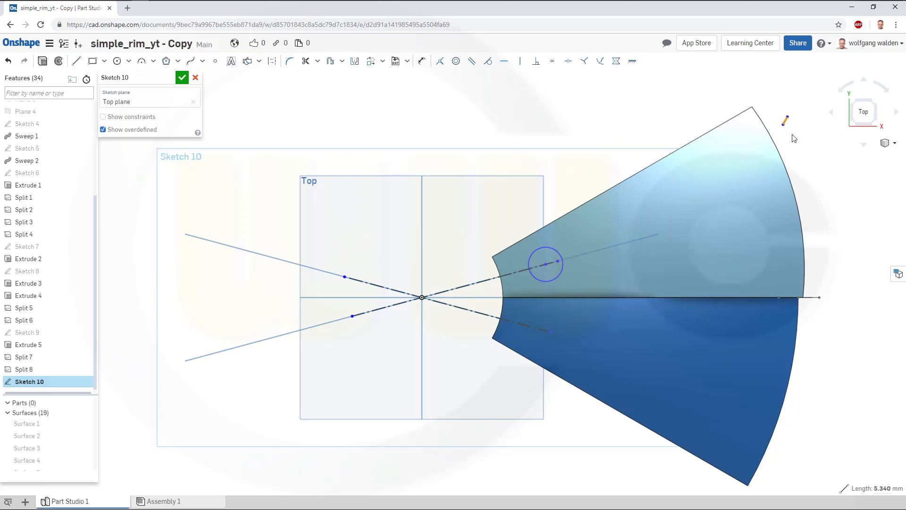
key("Delete")
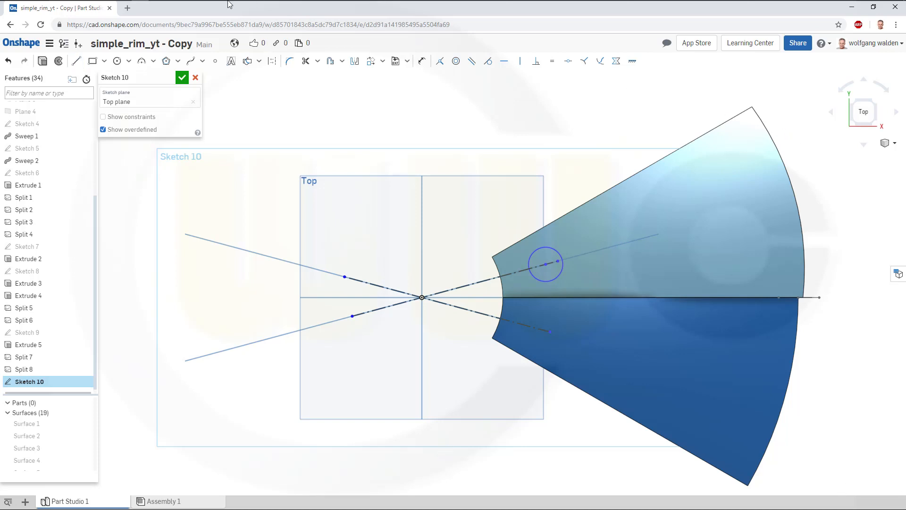
Step: Draw a two-line V opening past the upper spoke's outer edge, upper leg about 147 mm, and make its vertex coincident with the Plane 2 construction line
left_click(77, 62)
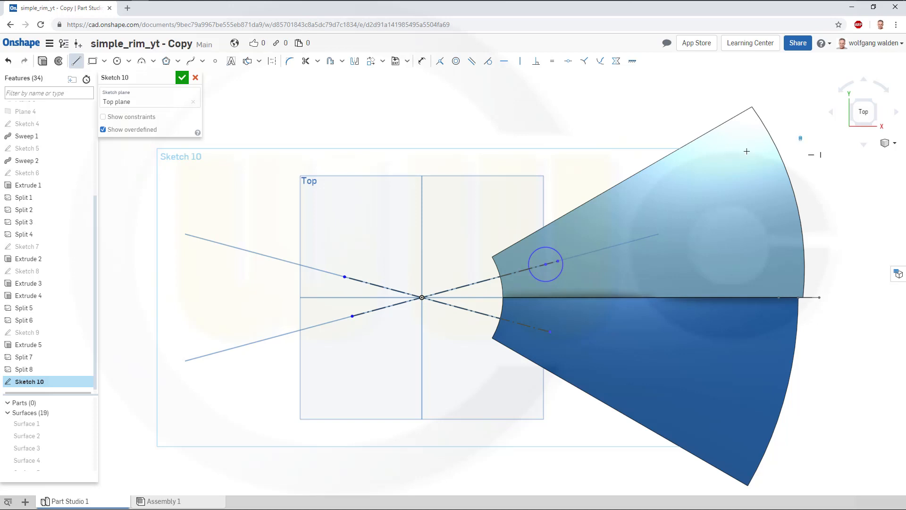
left_click(590, 251)
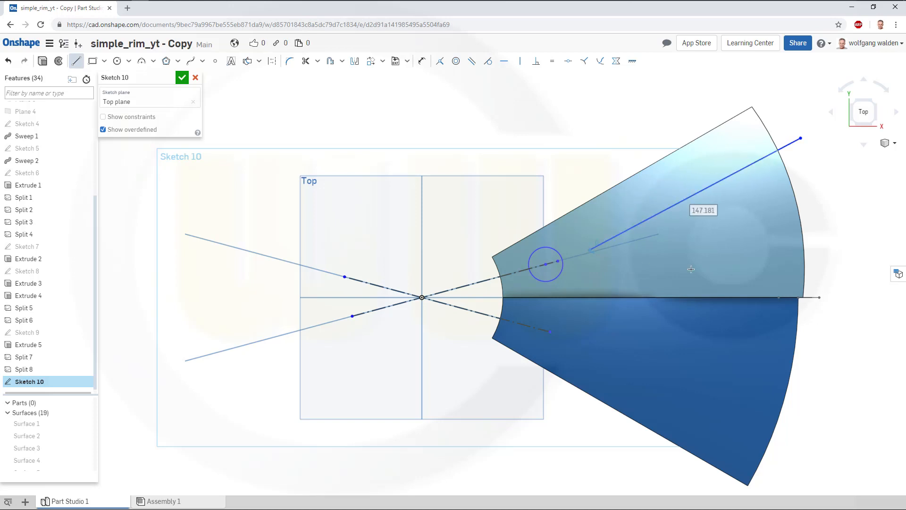
left_click(830, 275)
key("Escape")
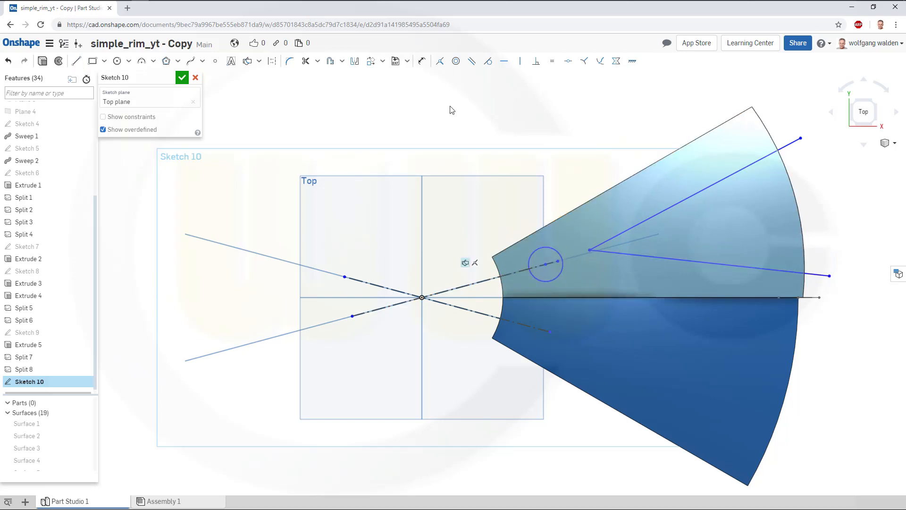
left_click(436, 64)
left_click(487, 280)
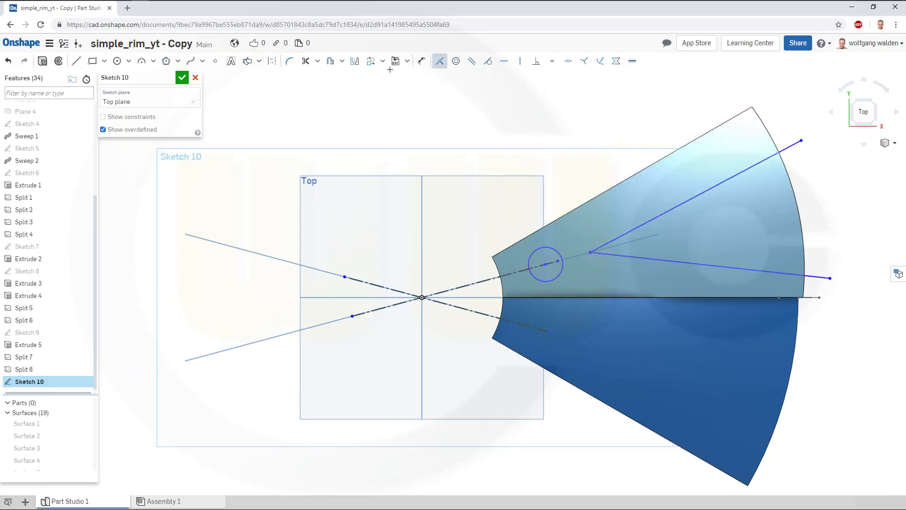
Step: Dimension the angle between the two V lines over the upper spoke surface as 30°
left_click(420, 62)
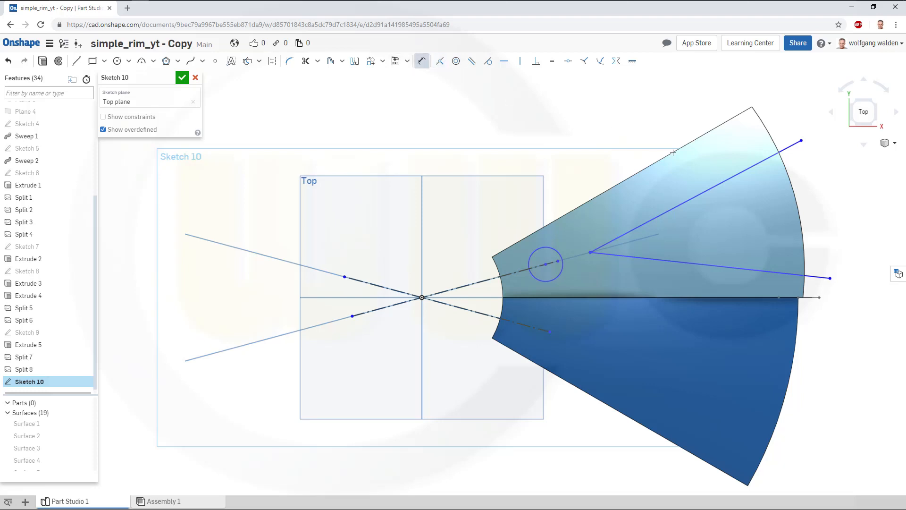
left_click(730, 179)
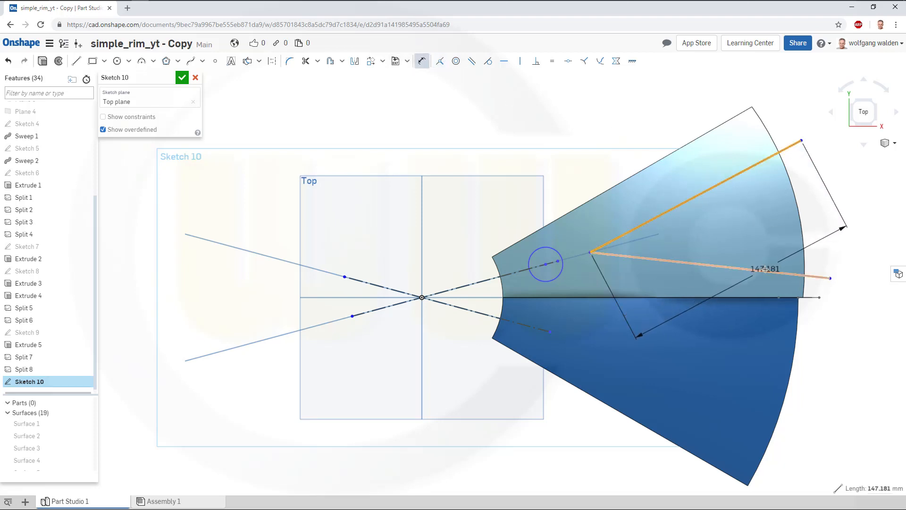
left_click(767, 271)
left_click(813, 210)
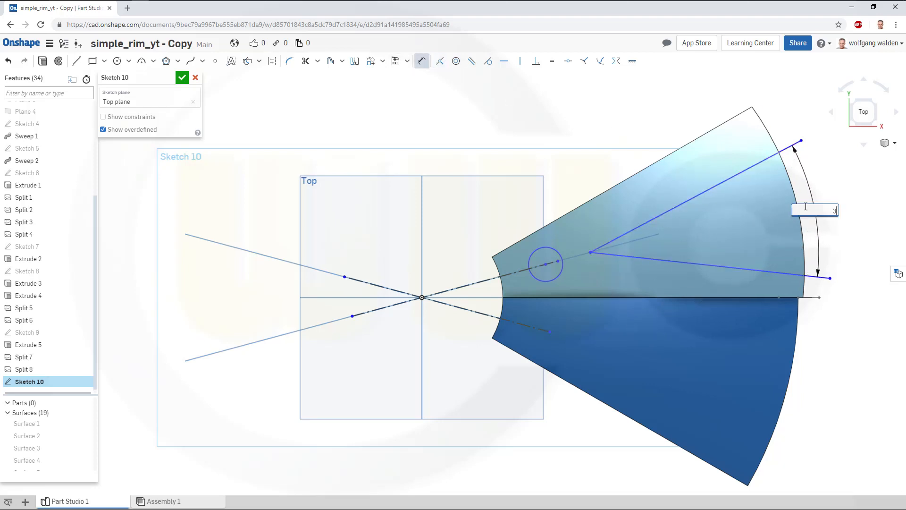
type("30")
key("Return")
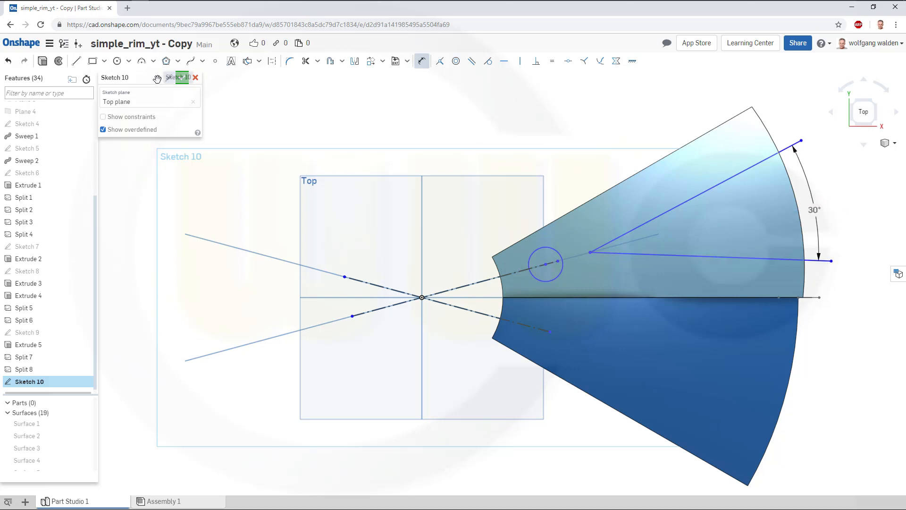
left_click(290, 61)
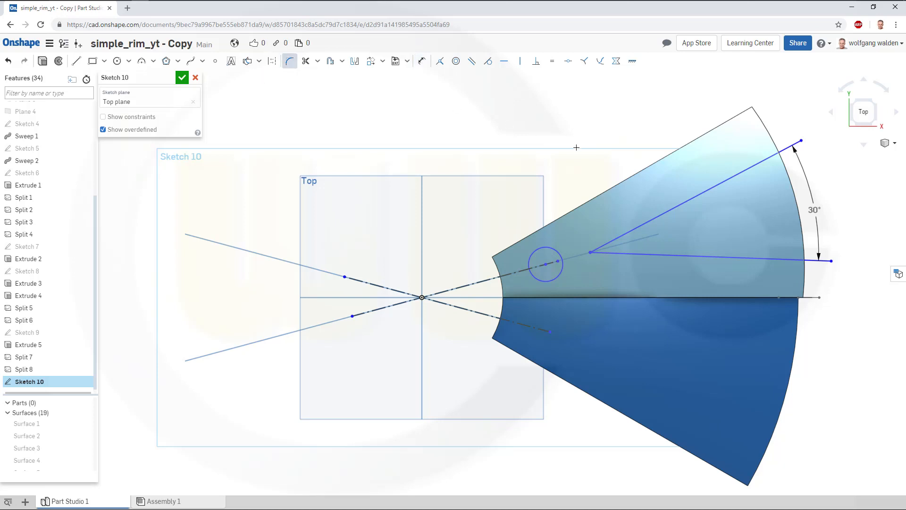
left_click(652, 220)
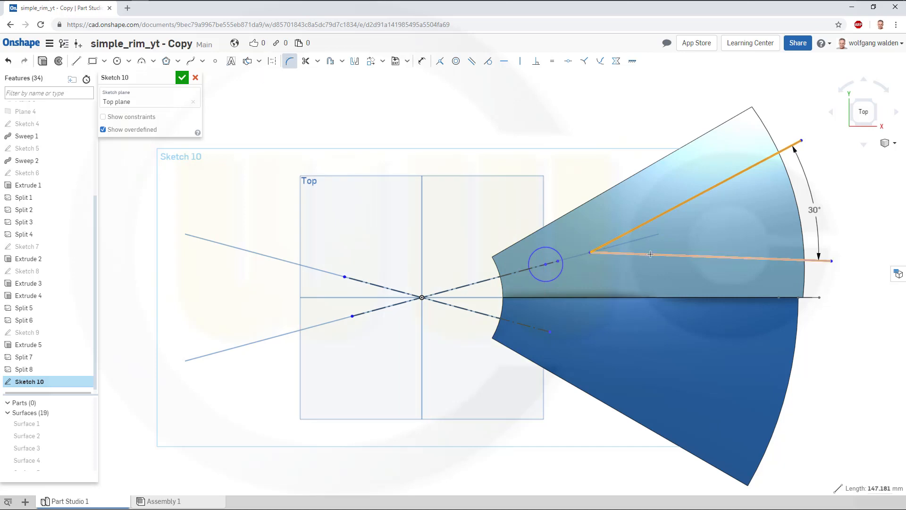
left_click(685, 256)
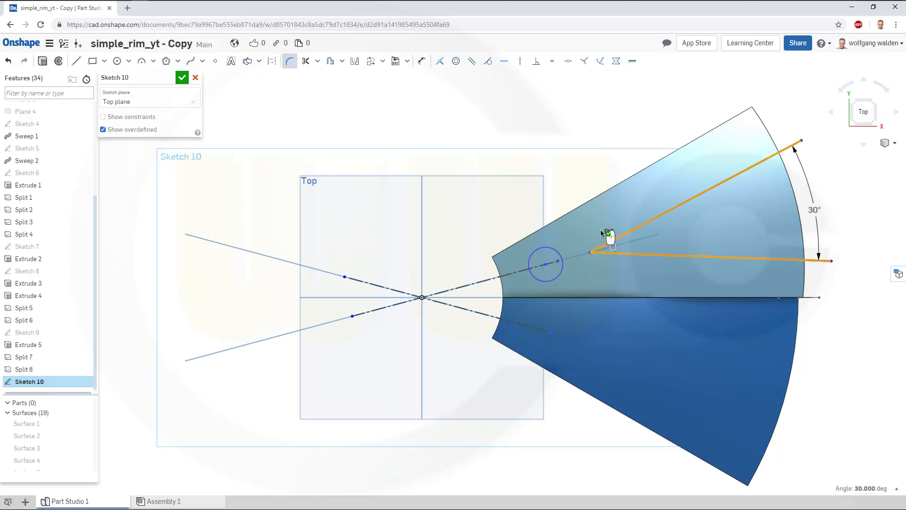
scroll(620, 253, "up", 3)
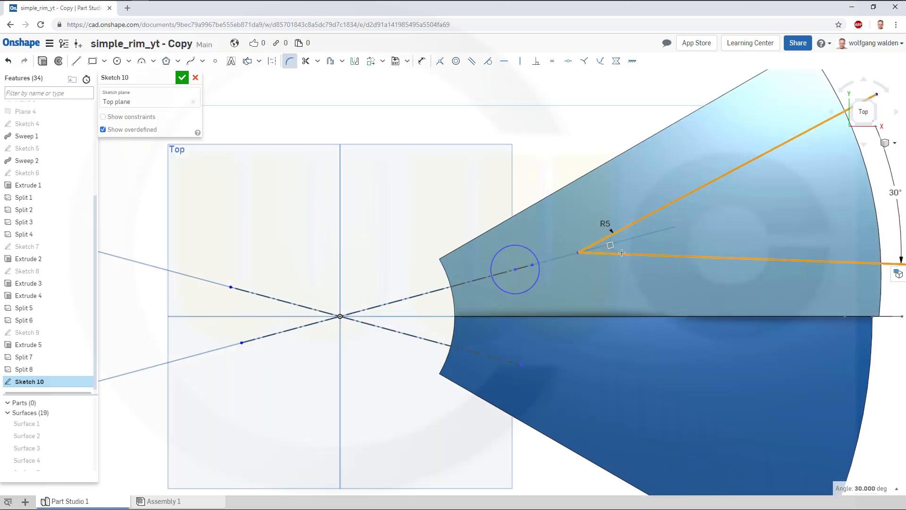
scroll(622, 253, "up", 3)
scroll(588, 208, "up", 2)
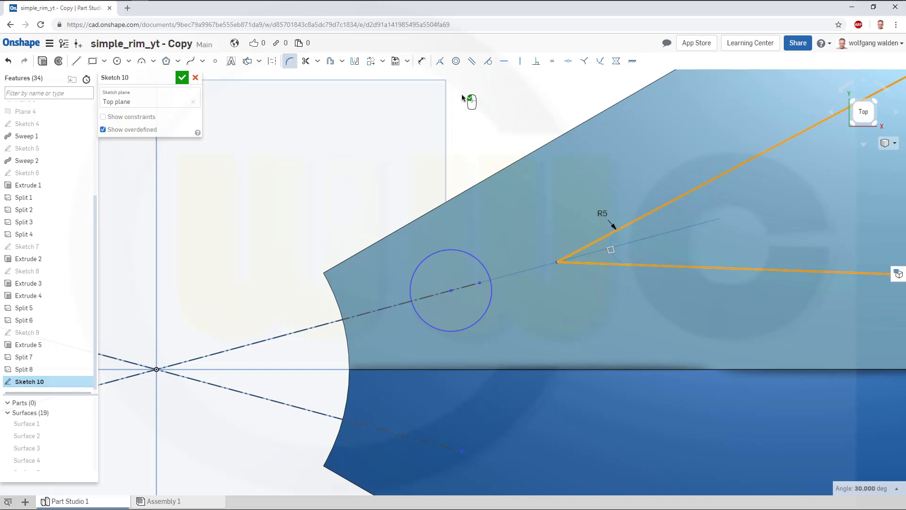
key("Escape")
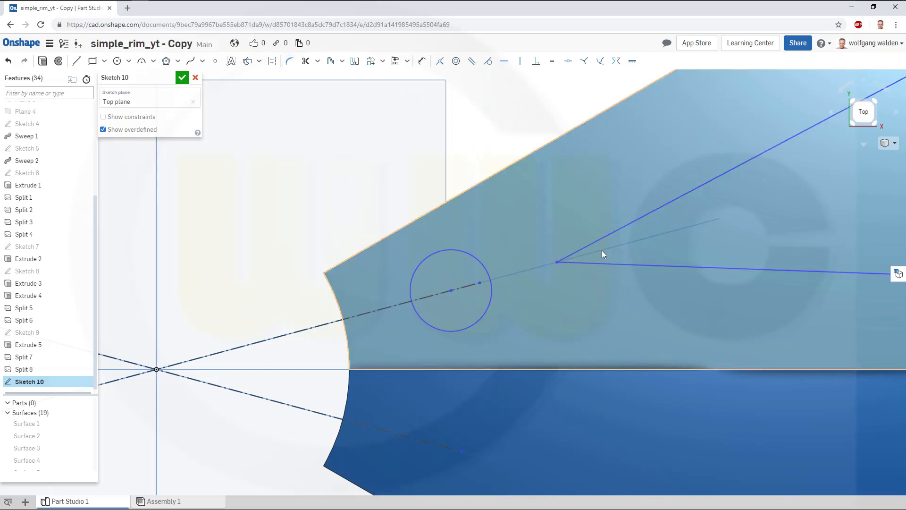
scroll(656, 263, "down", 5)
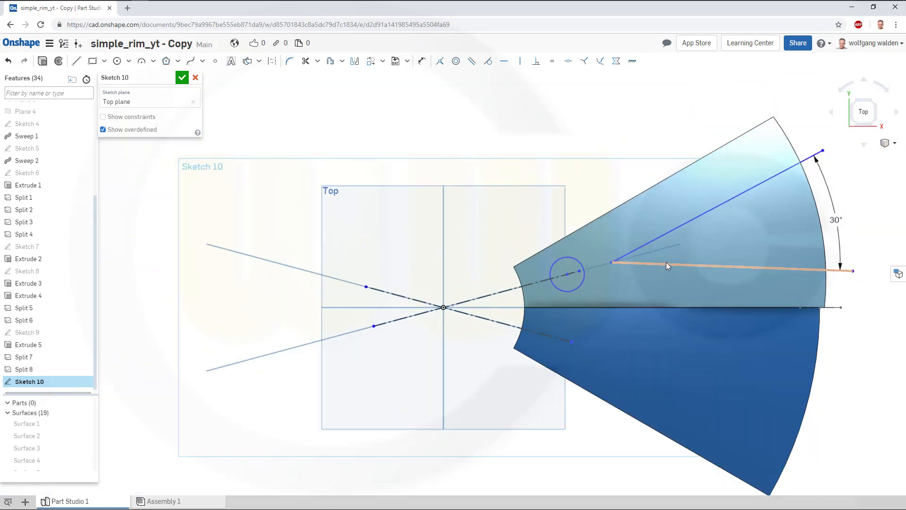
Step: Hide the upper and lower wedge-shaped surfaces that cover the sketch
right_click(632, 282)
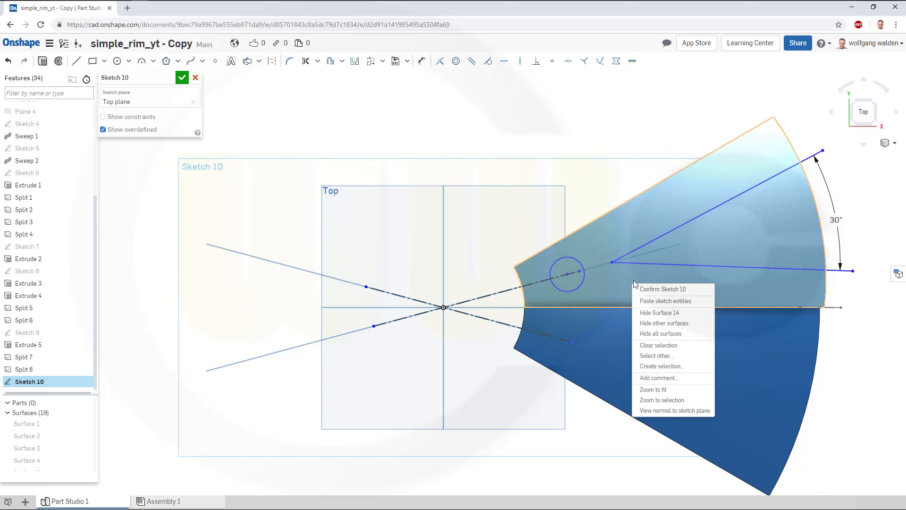
left_click(654, 313)
right_click(703, 354)
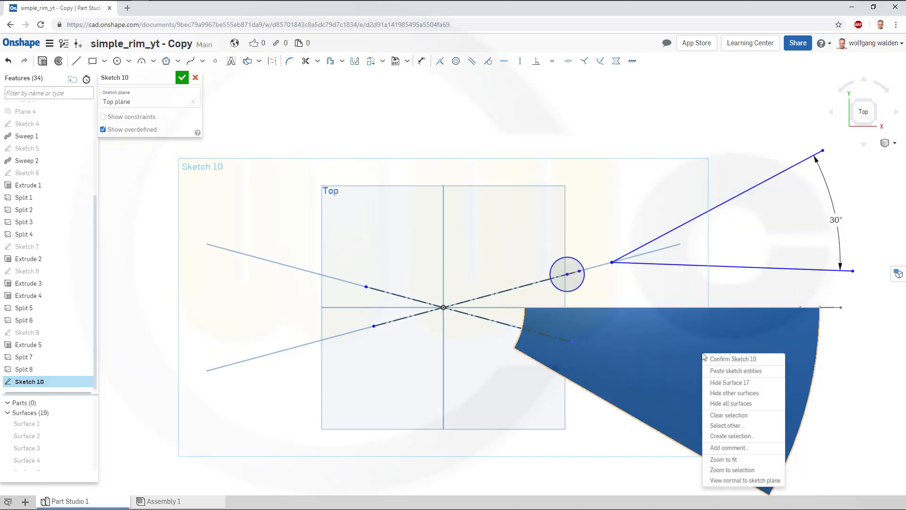
left_click(725, 382)
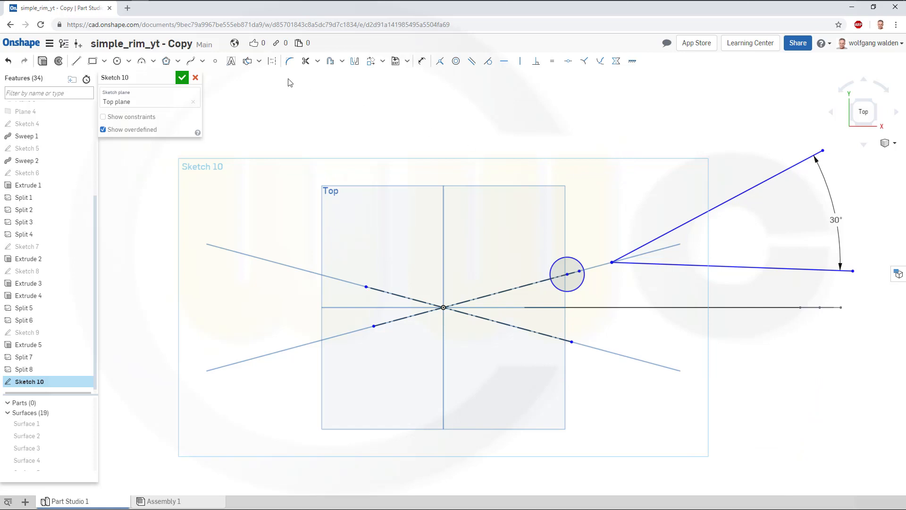
Step: Round the corner between the two V-shaped lines beyond the small circle with a 10 mm sketch fillet
left_click(290, 61)
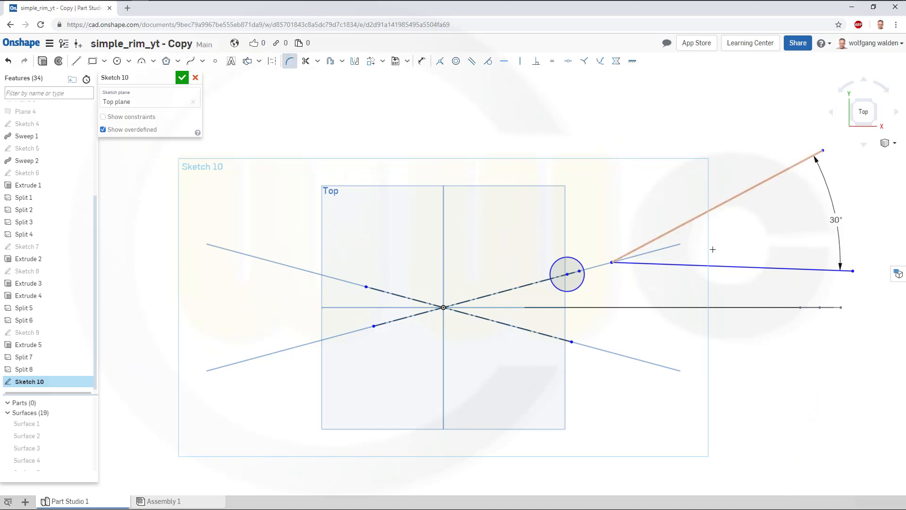
left_click(661, 236)
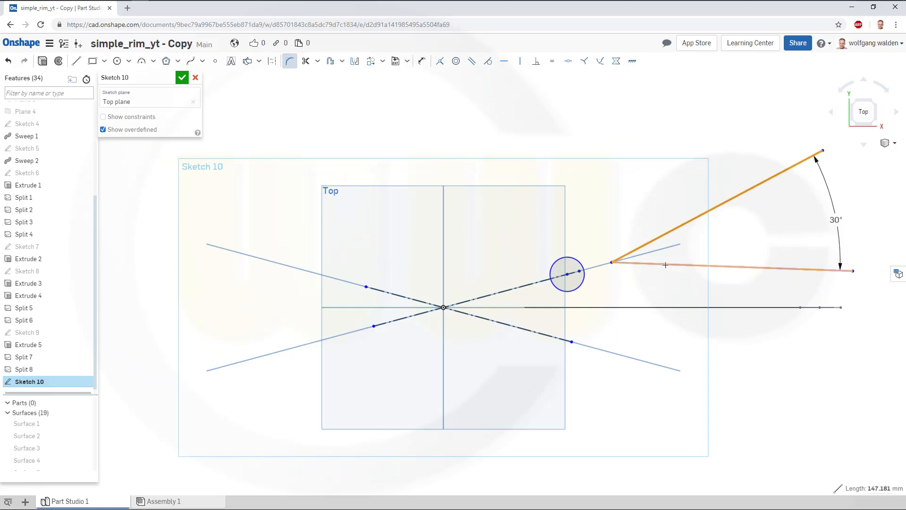
left_click(666, 265)
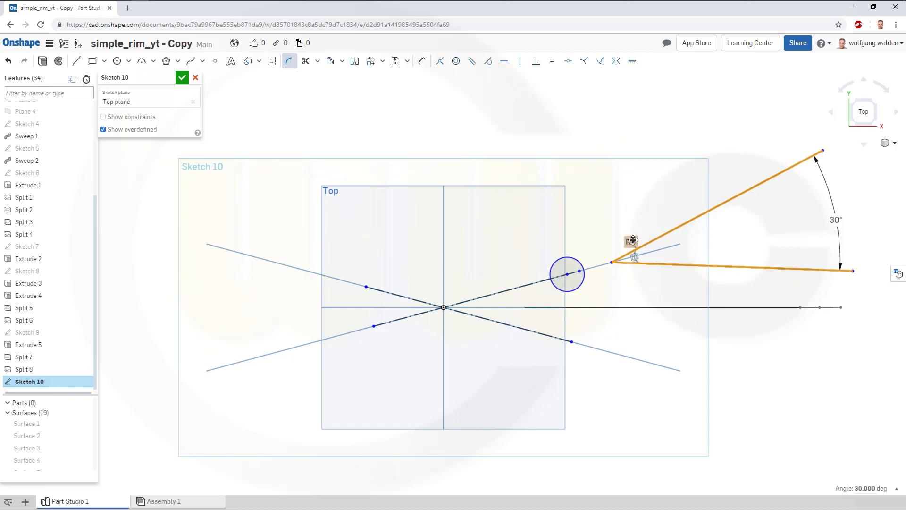
left_click(666, 248)
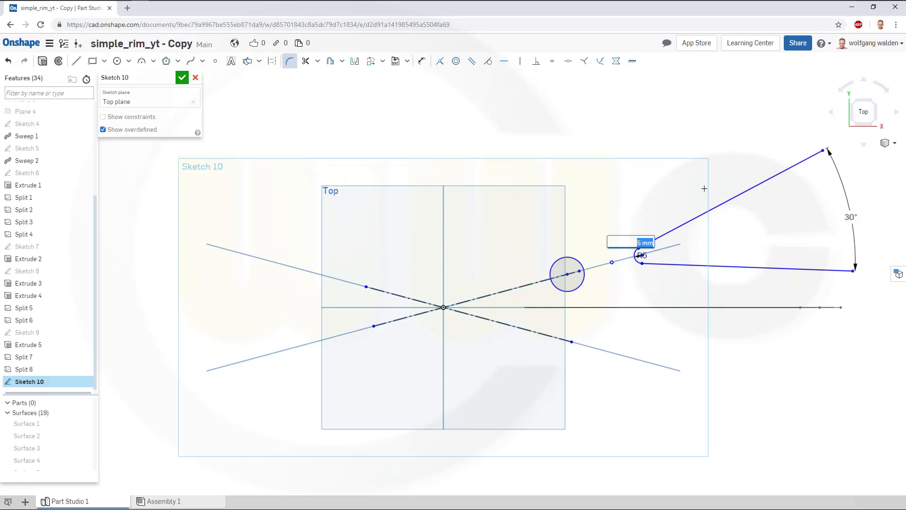
type("10")
key("Return")
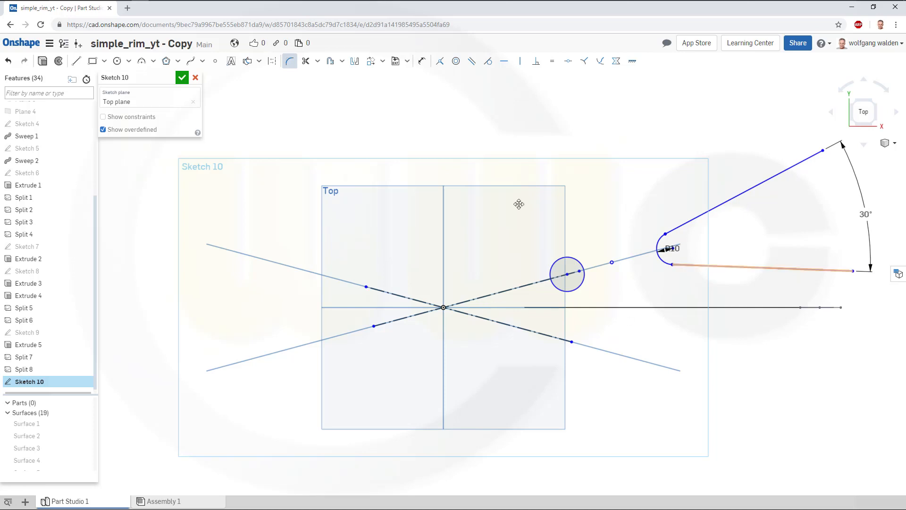
Step: Make the V's lower line parallel to the Front plane and move its rounded corner along the guide line closer to the small circle
left_click(471, 61)
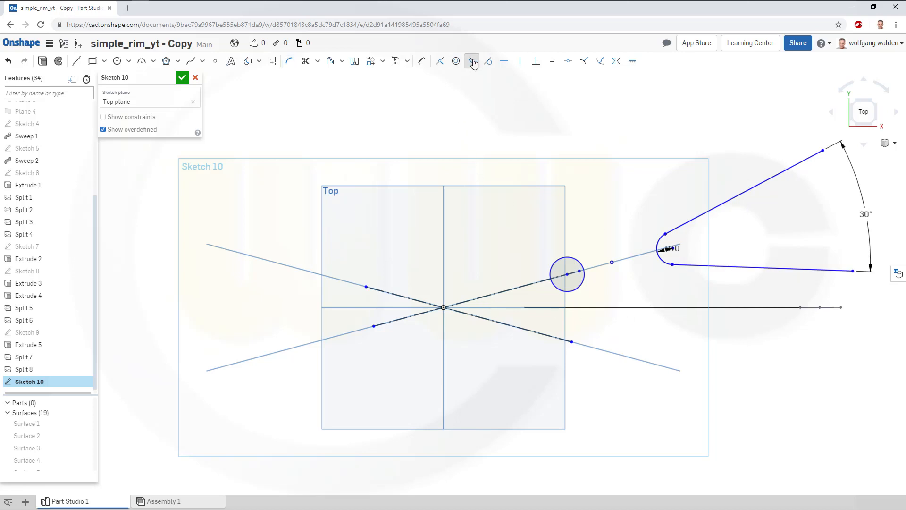
left_click(499, 308)
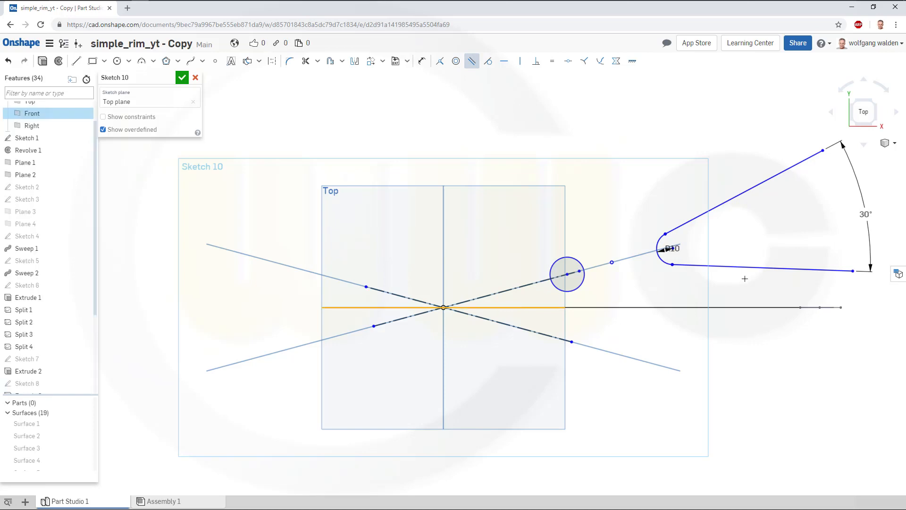
left_click(742, 269)
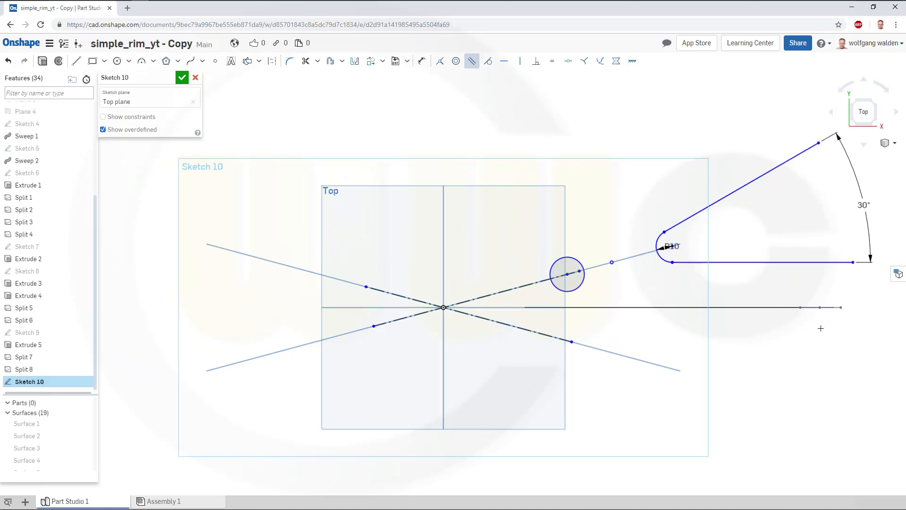
key("Escape")
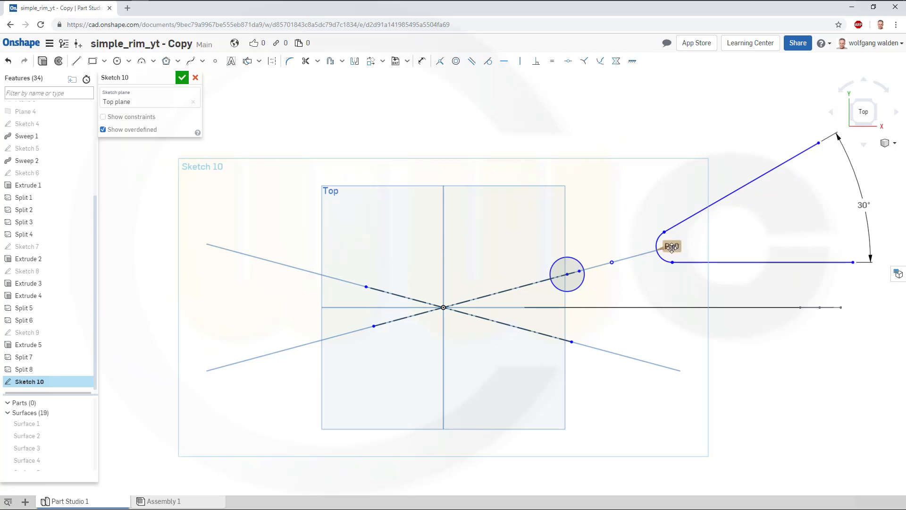
left_click_drag(672, 246, 614, 262)
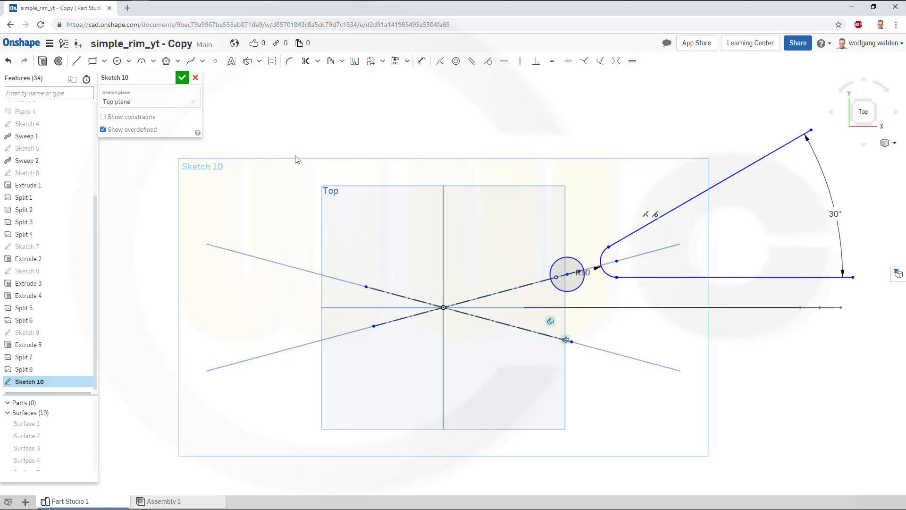
Step: Draw two lines, about 158 mm and 156 mm long, forming a second V with its corner on the descending guide line
left_click(78, 61)
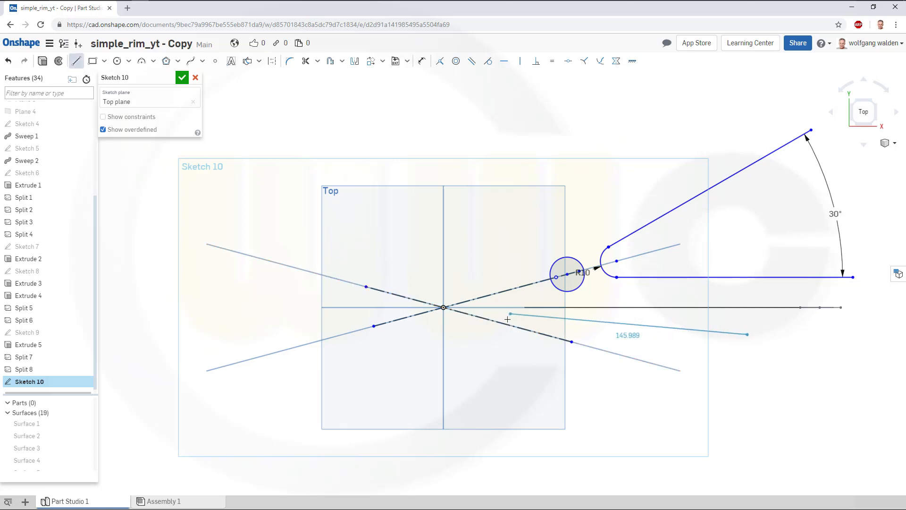
left_click(493, 321)
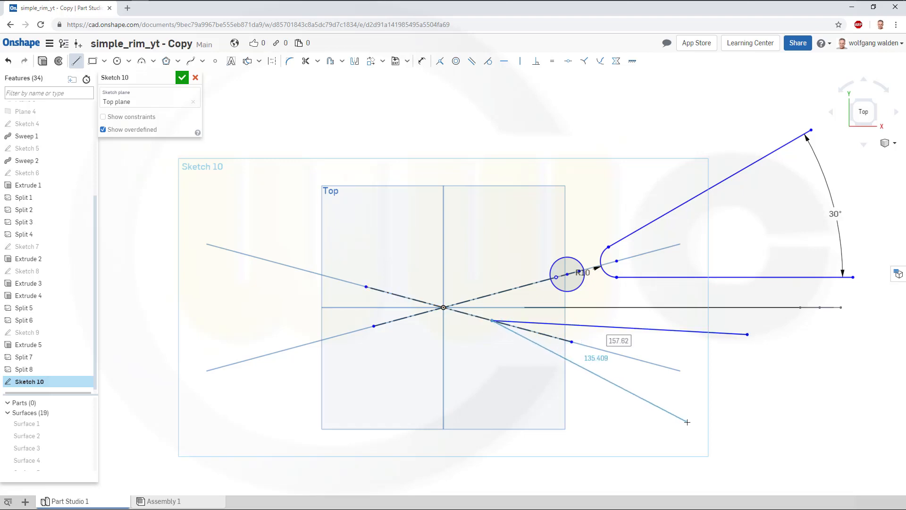
left_click(719, 434)
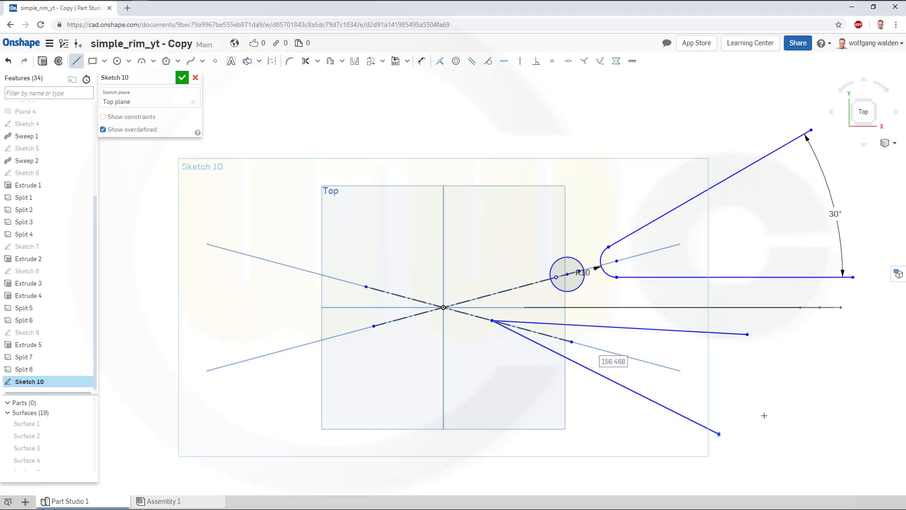
key("Escape")
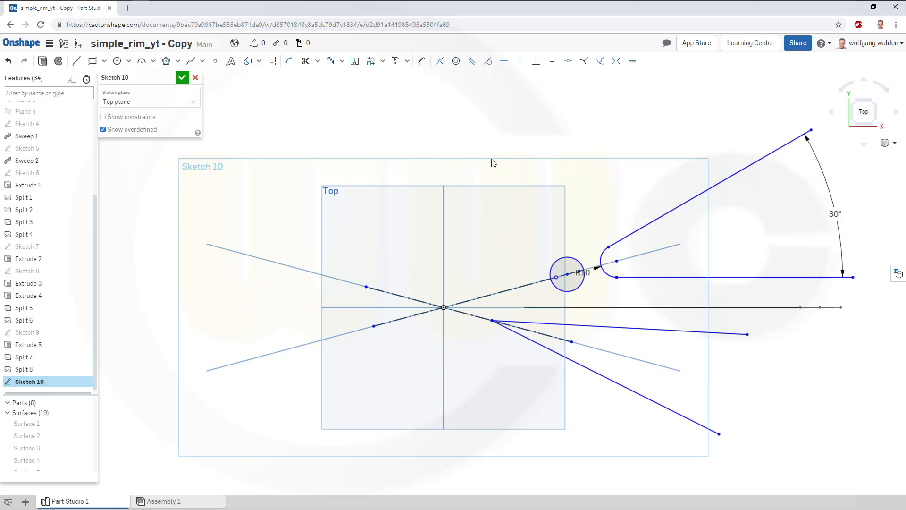
Step: Dimension the angle between the two lines of the second V as 30°
left_click(421, 61)
left_click(706, 330)
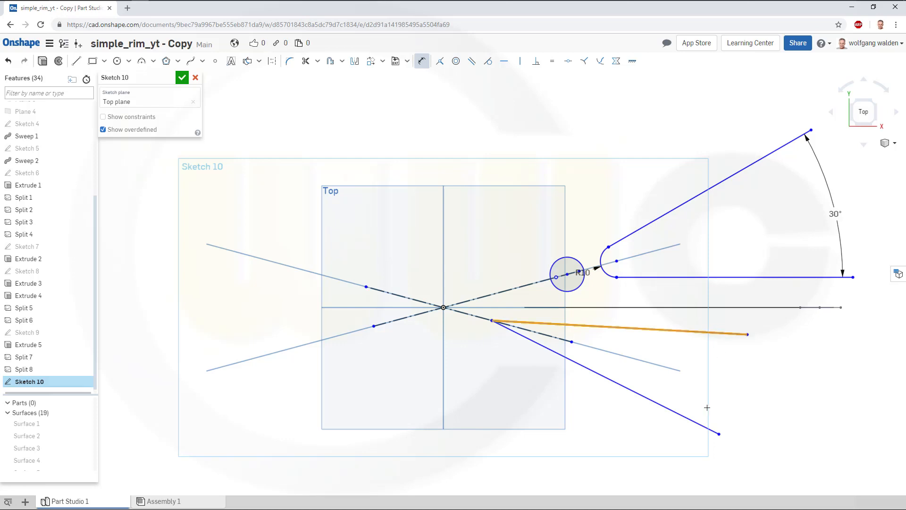
left_click(687, 418)
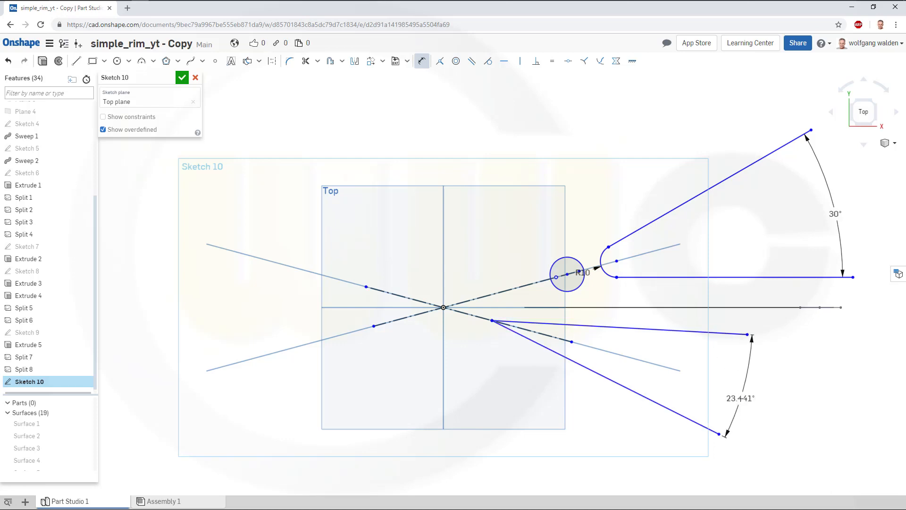
left_click(740, 398)
type("30")
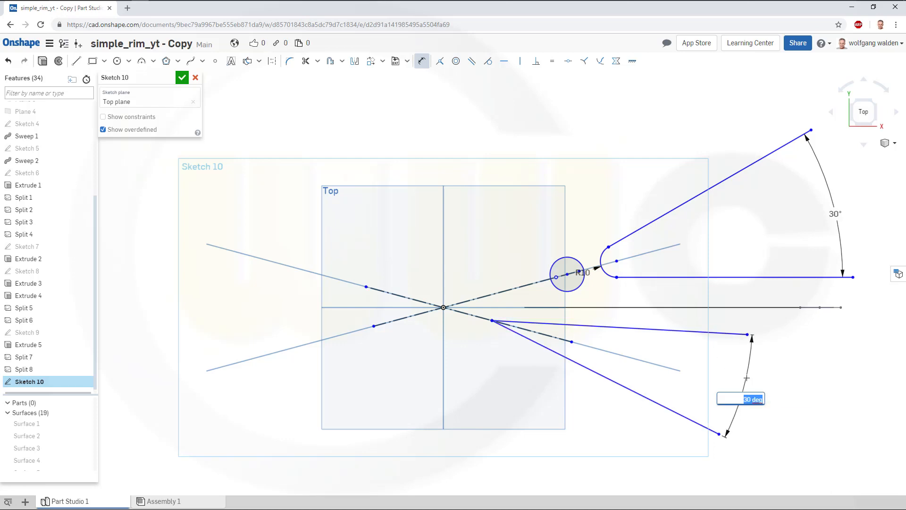
key("Return")
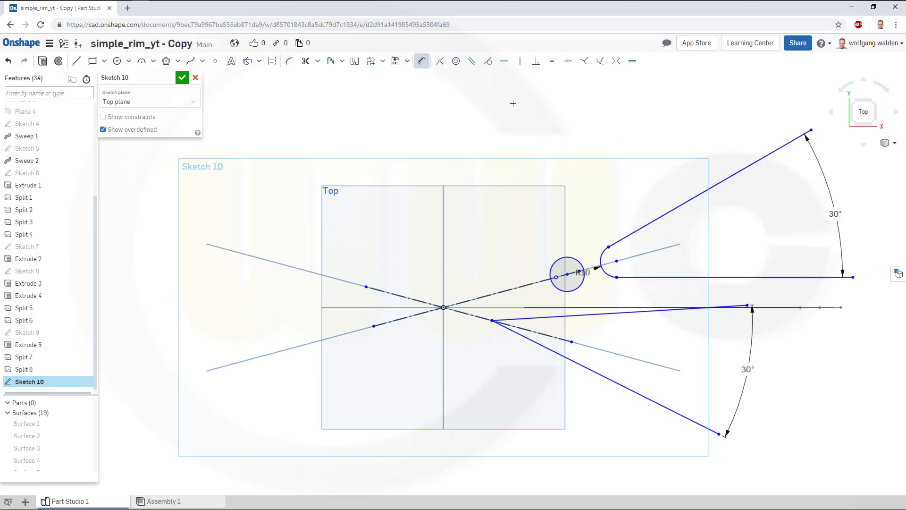
Step: Make the upper line of the second V parallel to the Front plane
left_click(472, 61)
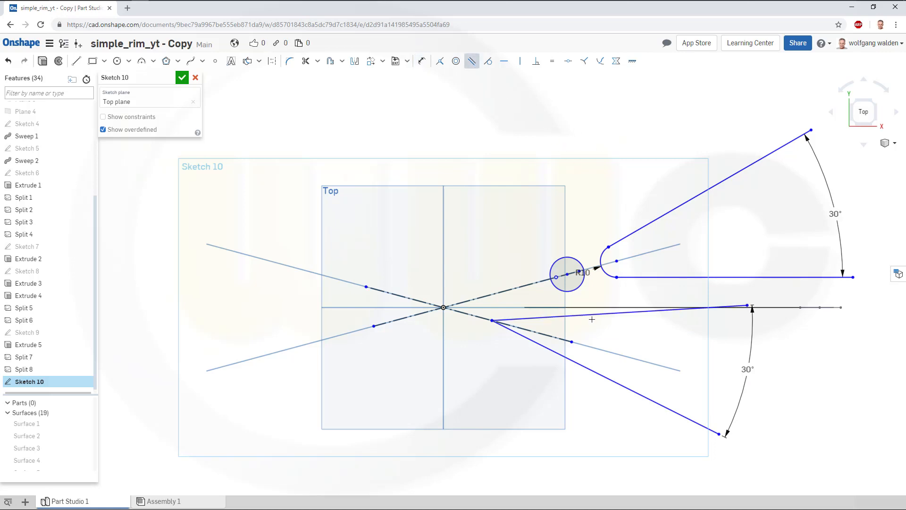
left_click(590, 314)
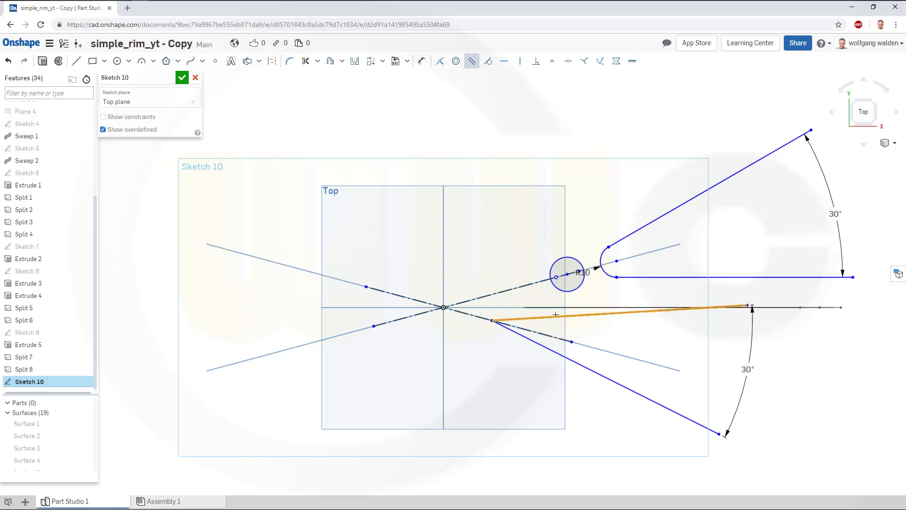
left_click(498, 306)
key("Escape")
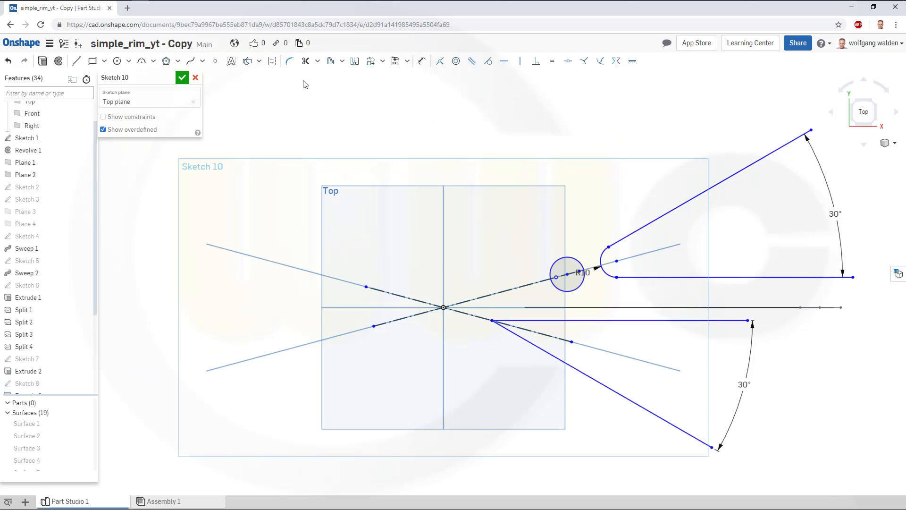
Step: Round the corner of the second V with a 10 mm sketch fillet
left_click(289, 61)
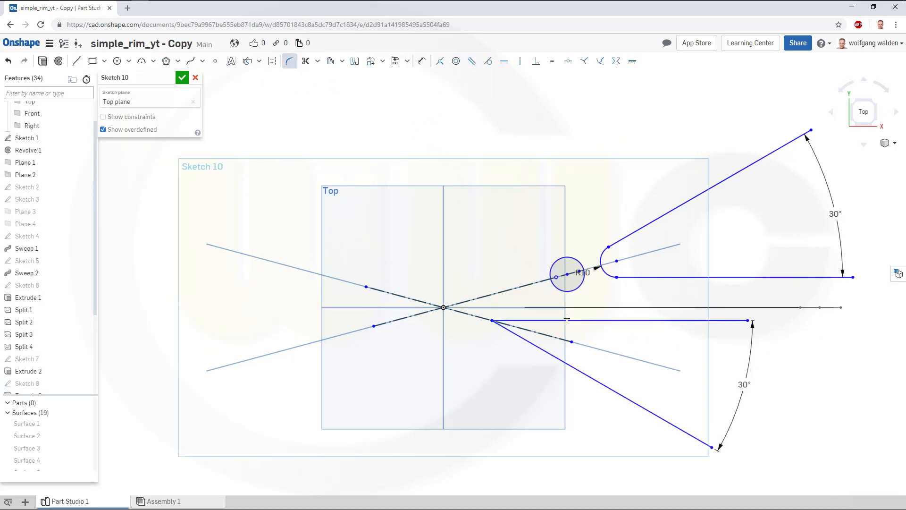
left_click(533, 347)
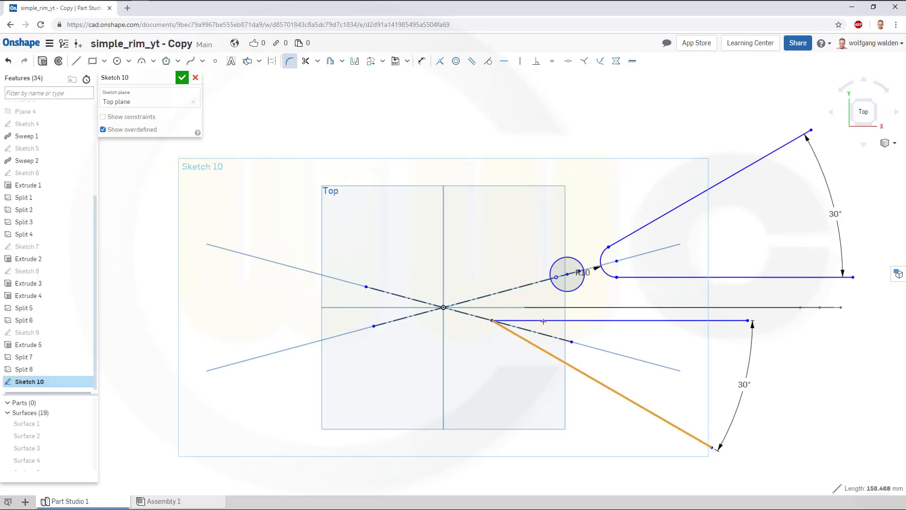
left_click(543, 321)
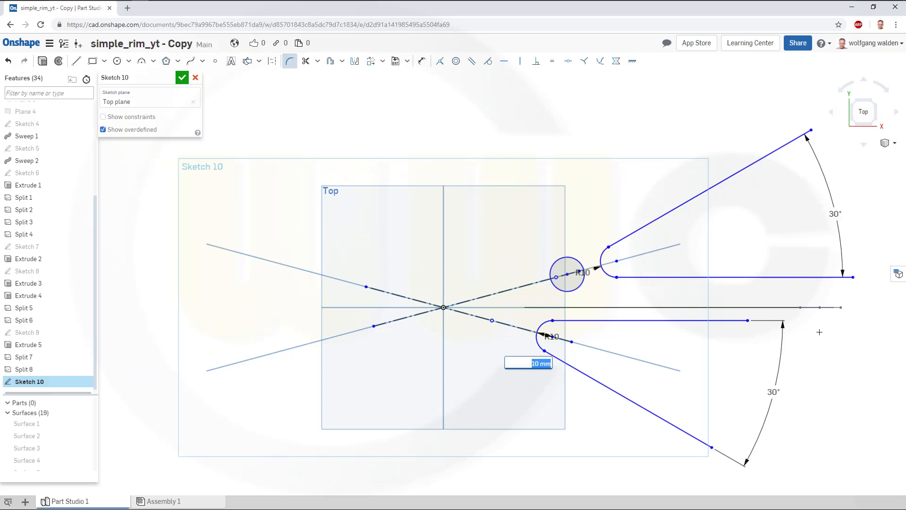
left_click(421, 61)
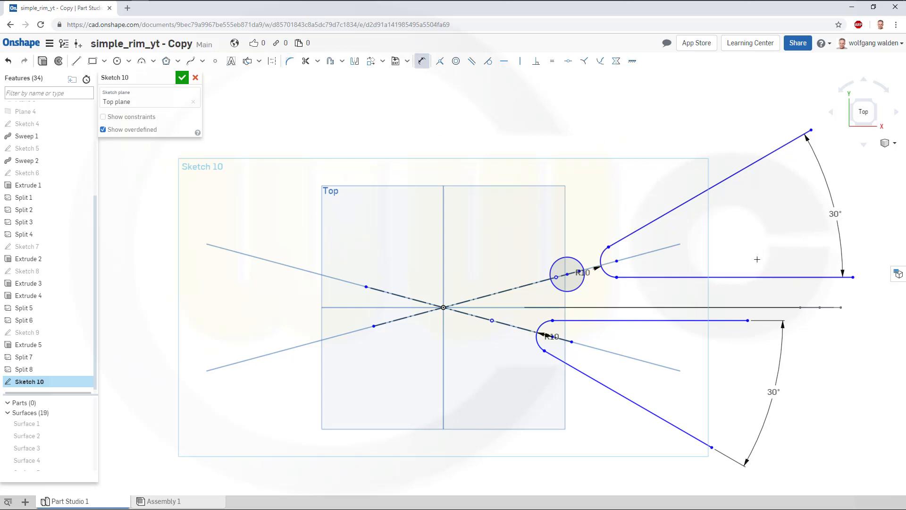
Step: Dimension the distance from the upper V's lower line to the horizontal centre line as 15 mm
left_click(709, 278)
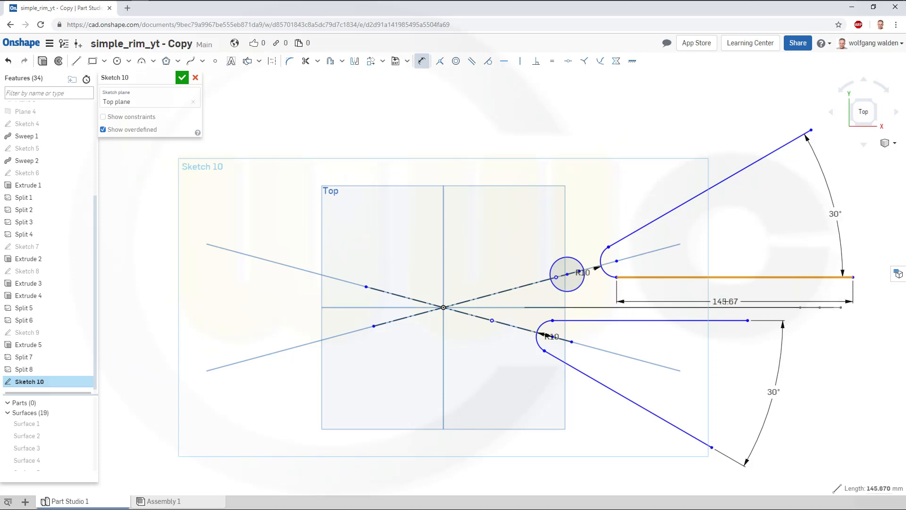
left_click(528, 307)
left_click(686, 297)
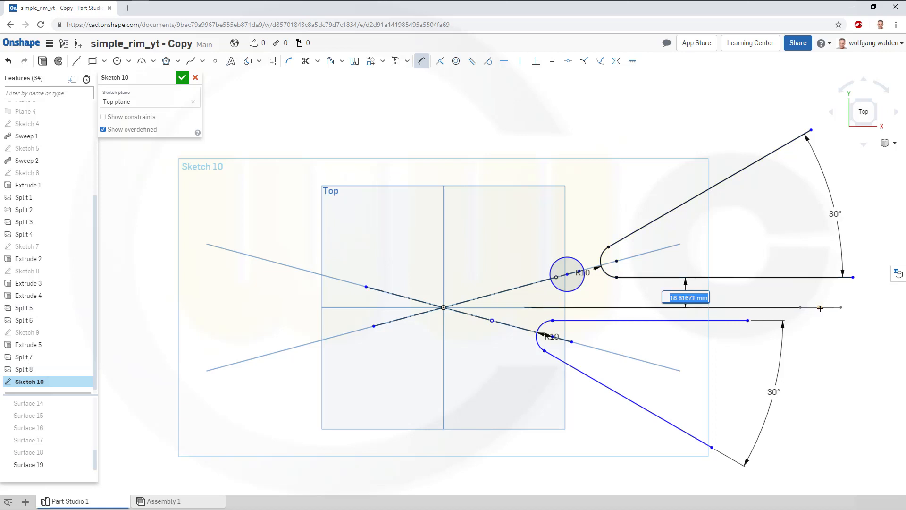
type("15")
key("Return")
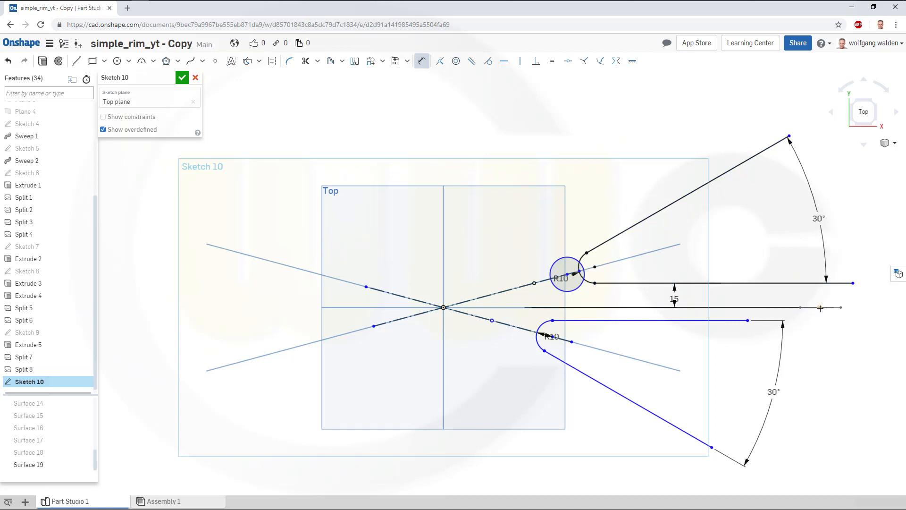
Step: Dimension the distance from the lower V's upper line to the horizontal centre line as 15 mm
left_click(697, 321)
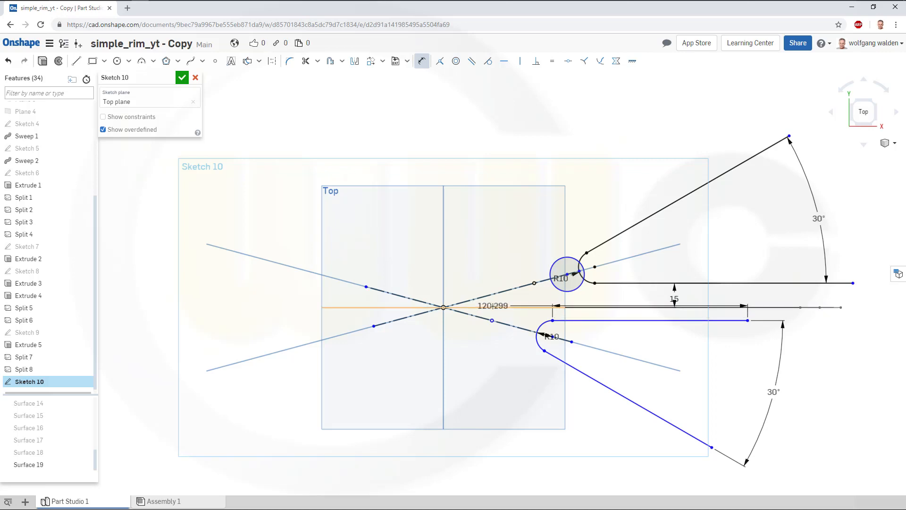
left_click(580, 315)
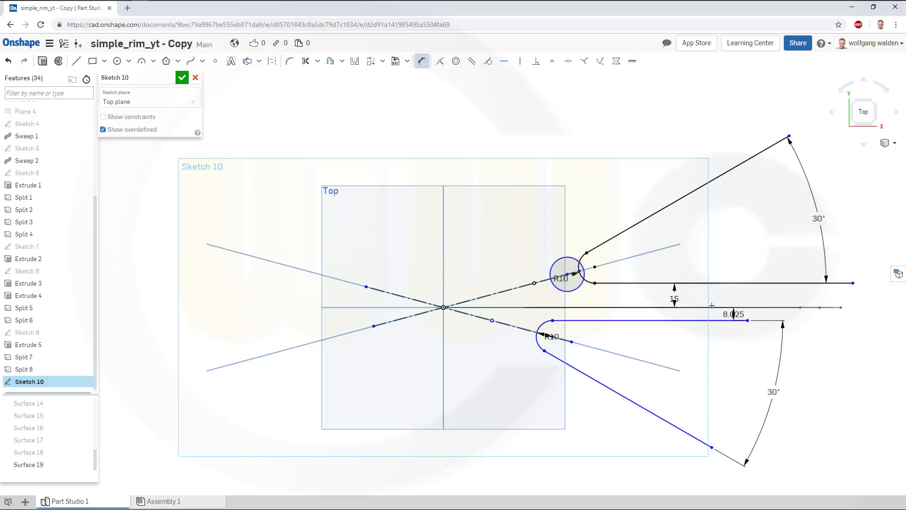
left_click(736, 314)
type("15")
key("Return")
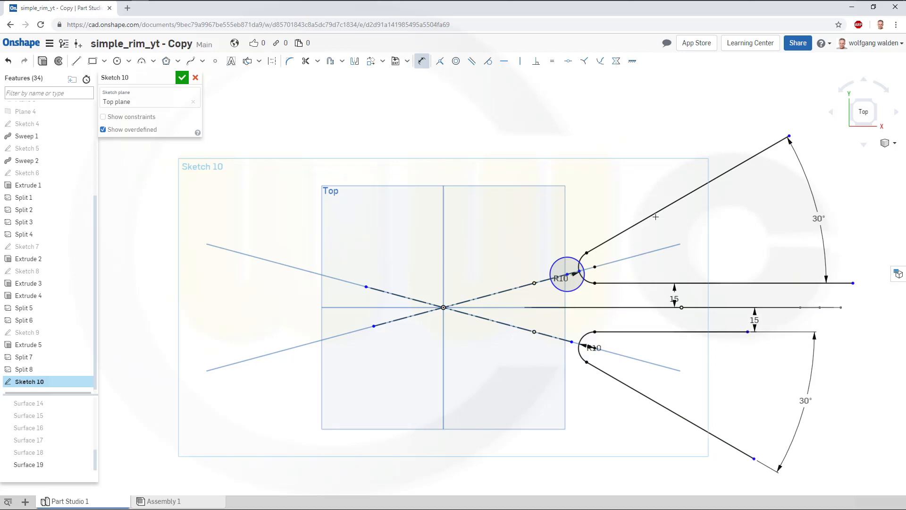
key("Escape")
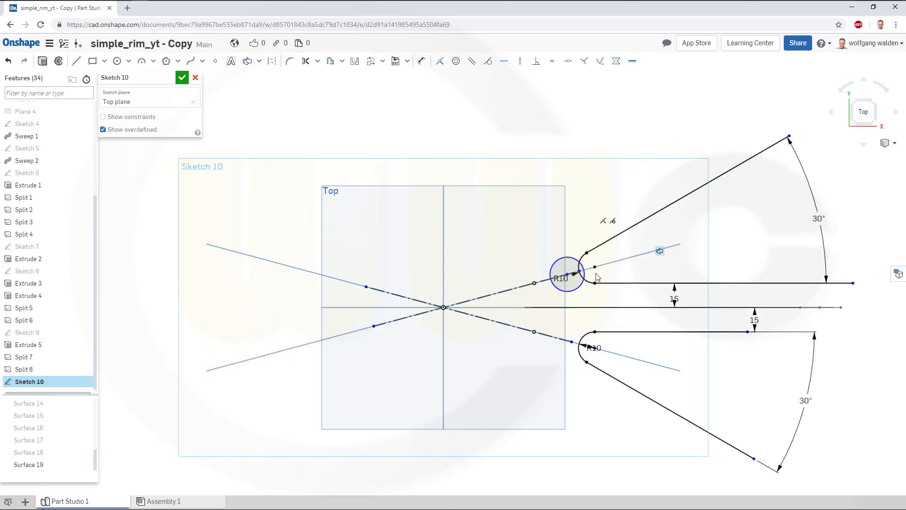
Step: Delete the 10 mm radius dimension on the upper V and enlarge its corner arc by moving its centre outward along the guide line
left_click(560, 292)
key("Delete")
left_click_drag(600, 270, 627, 263)
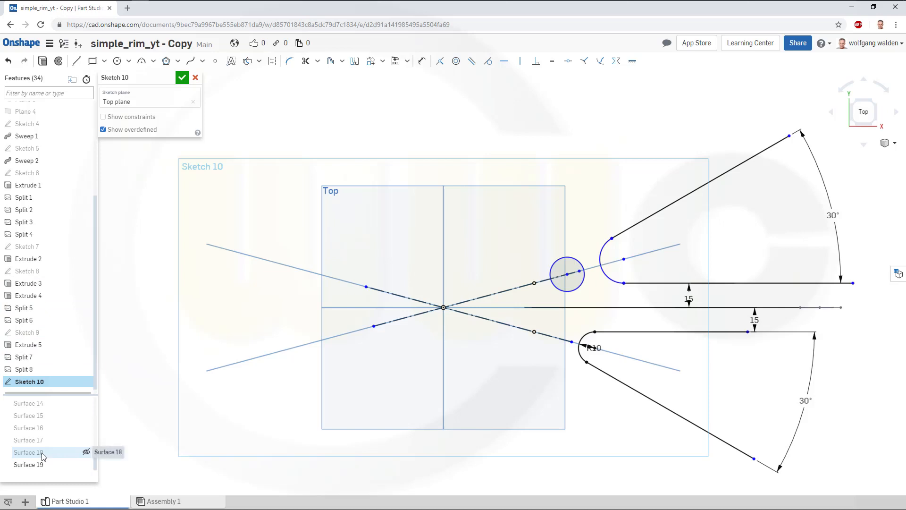
Step: Show Surface 17 and Surface 14 as reference for the two V profiles, keeping Surfaces 15, 16 and 18 hidden
left_click_drag(94, 455, 101, 473)
left_click(86, 453)
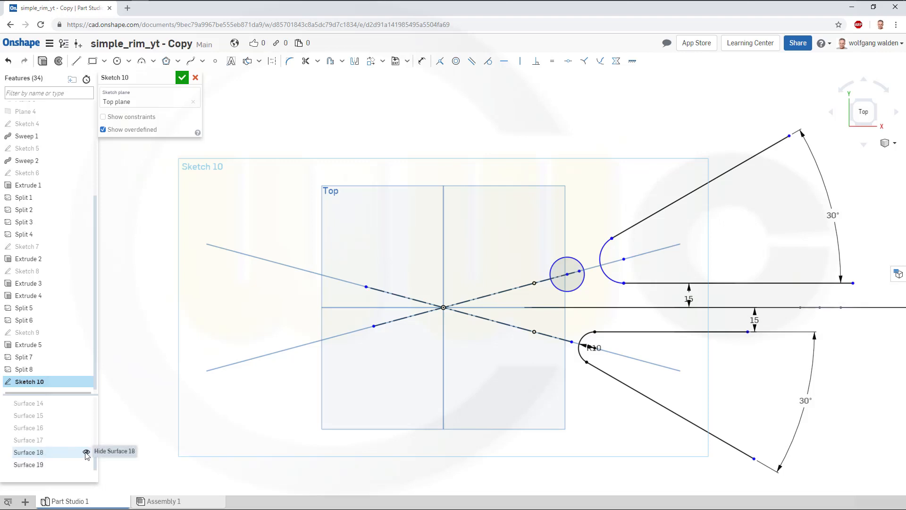
left_click(85, 452)
left_click(86, 439)
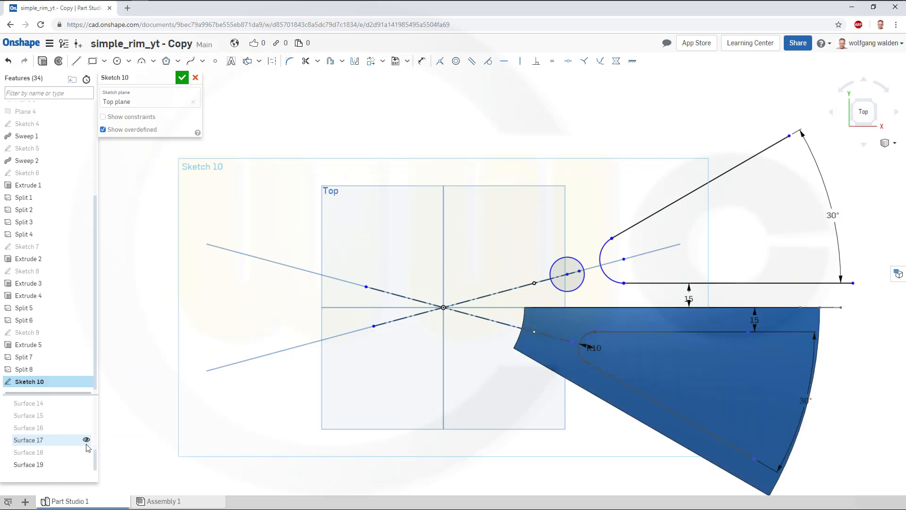
left_click(86, 428)
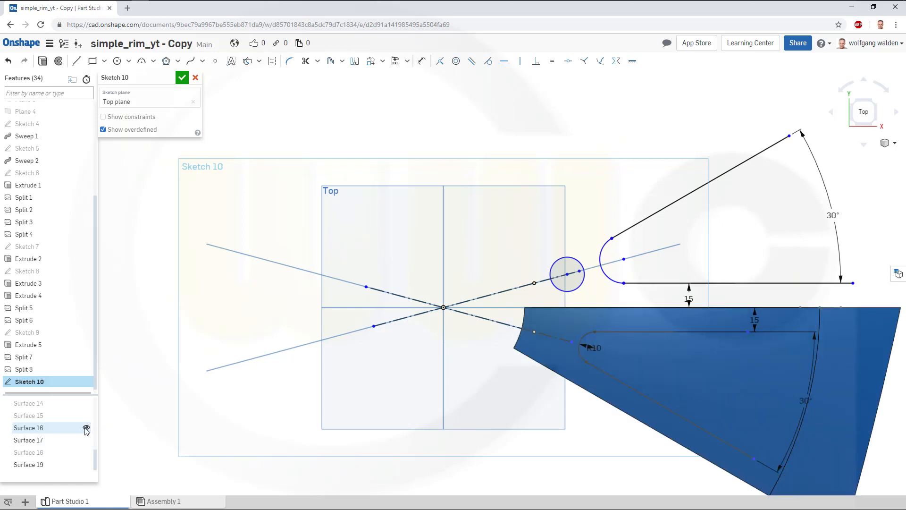
left_click(86, 428)
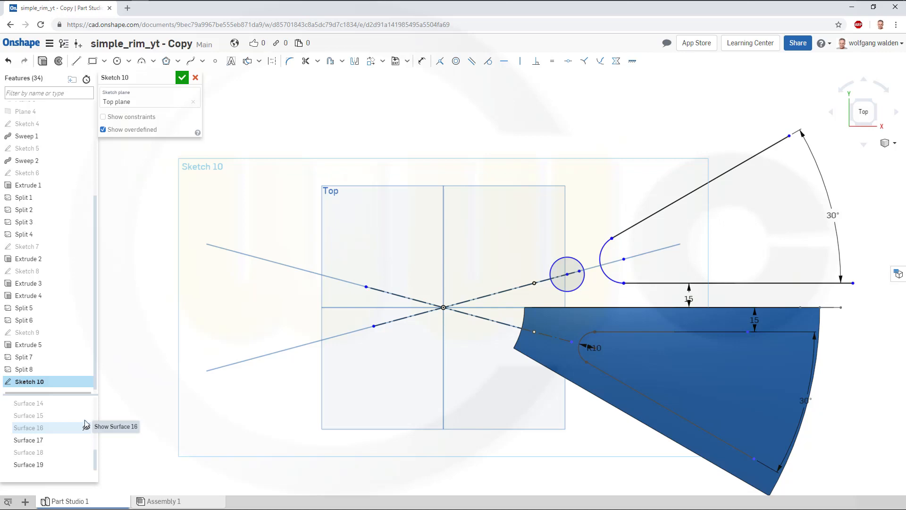
left_click(86, 415)
left_click(86, 416)
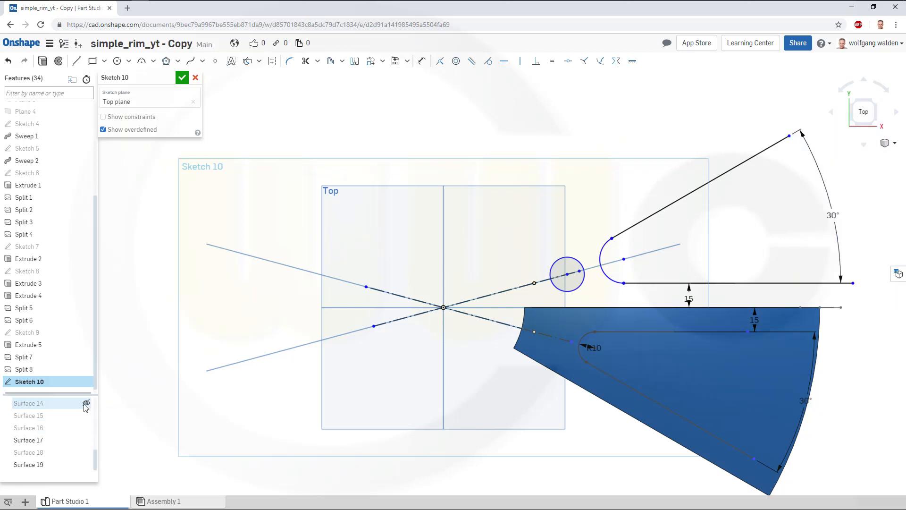
left_click(86, 404)
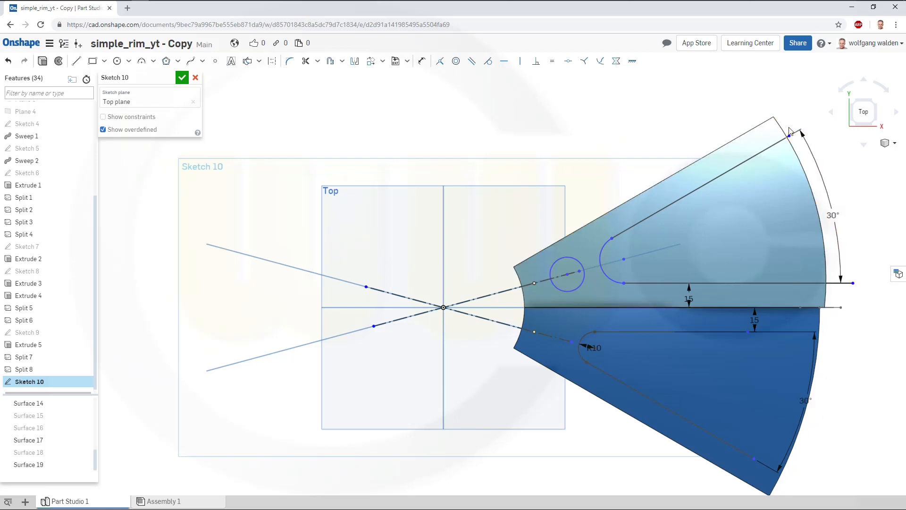
Step: Extend the upper line of the upper V and both lines of the lower V beyond the surfaces' outer edge, and finish the sketch
left_click_drag(792, 139, 803, 137)
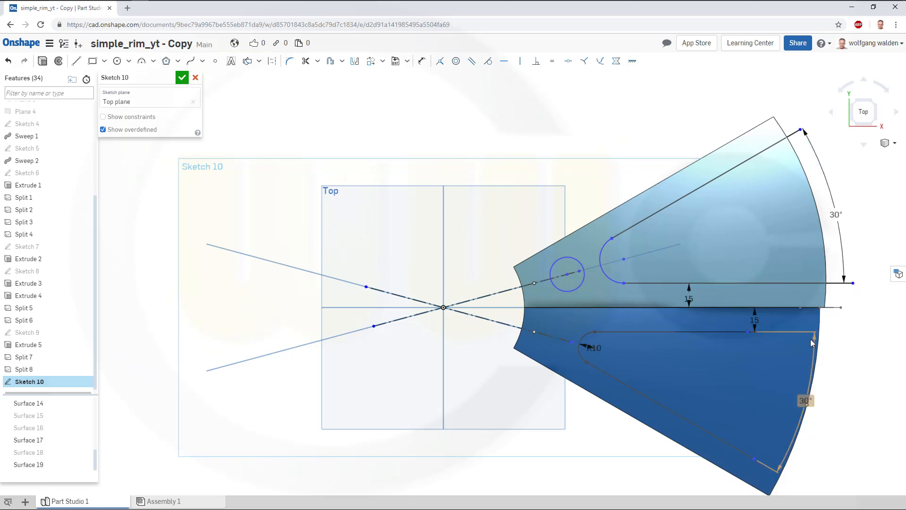
left_click_drag(750, 334, 781, 335)
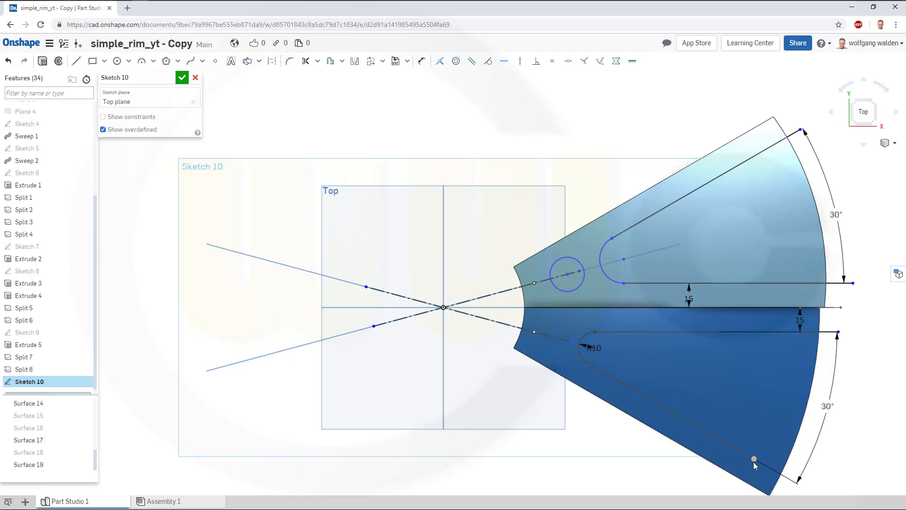
left_click_drag(754, 459, 793, 483)
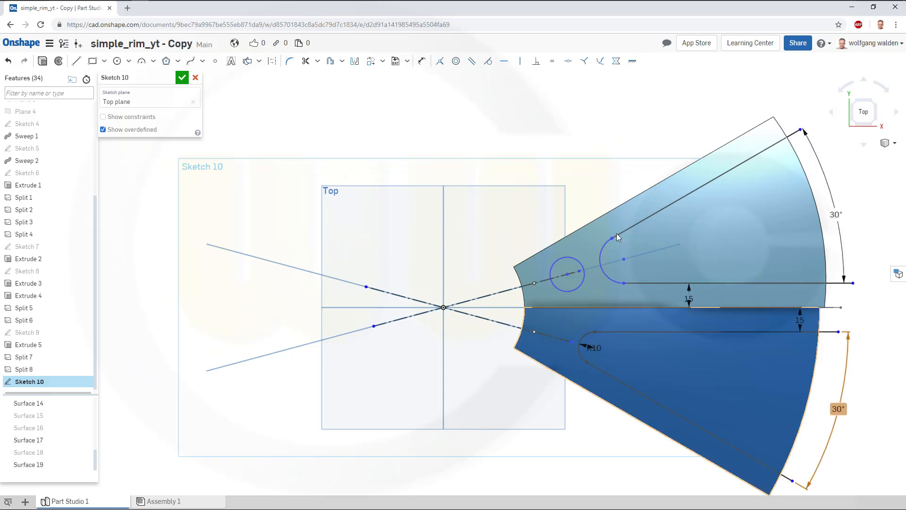
left_click(183, 77)
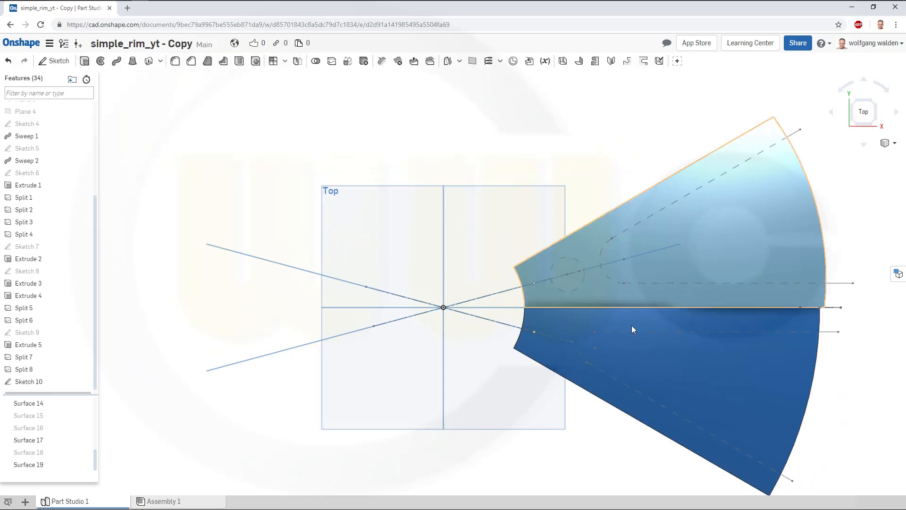
right_click_drag(631, 324, 594, 387)
scroll(593, 387, "up", 2)
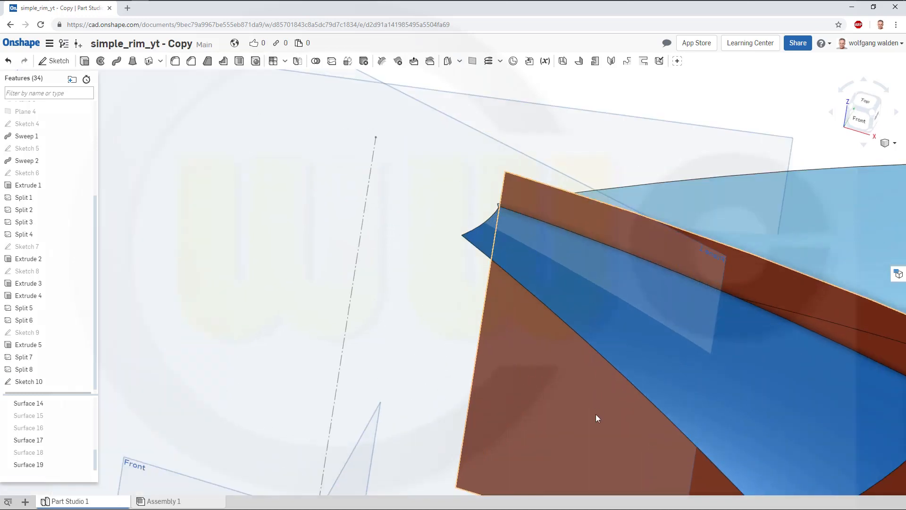
scroll(595, 425, "down", 8)
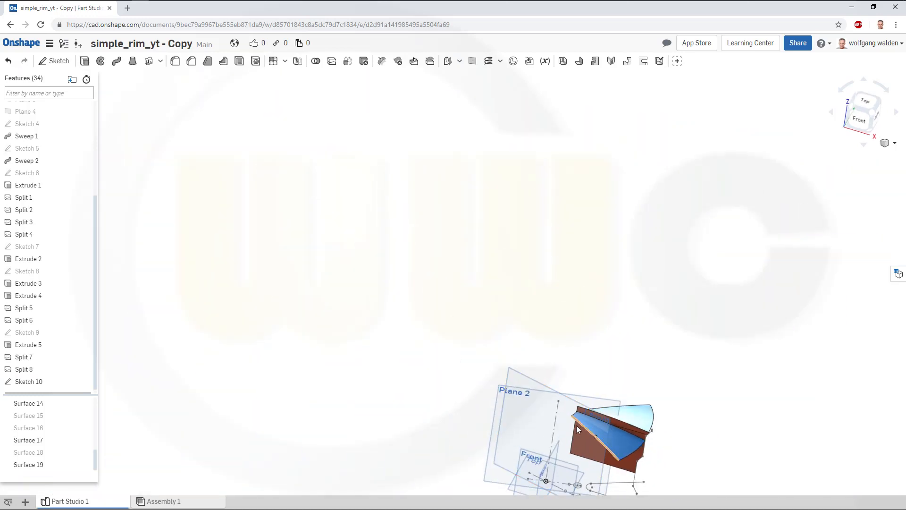
middle_click_drag(554, 432, 523, 342)
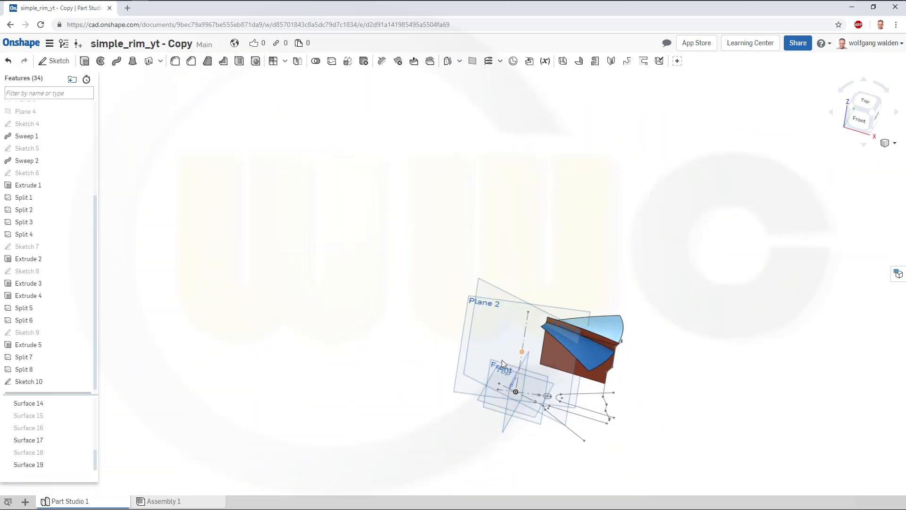
right_click_drag(483, 360, 485, 368)
scroll(485, 367, "up", 1)
scroll(491, 379, "up", 1)
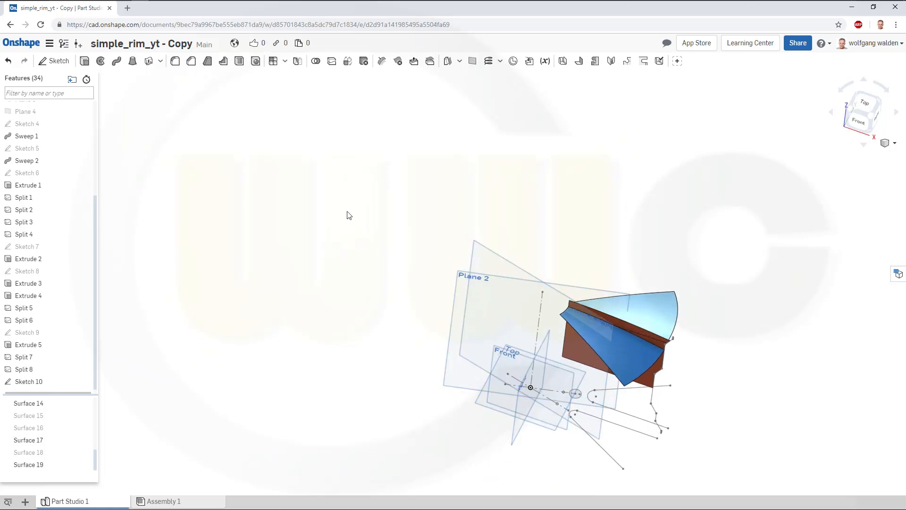
left_click(55, 60)
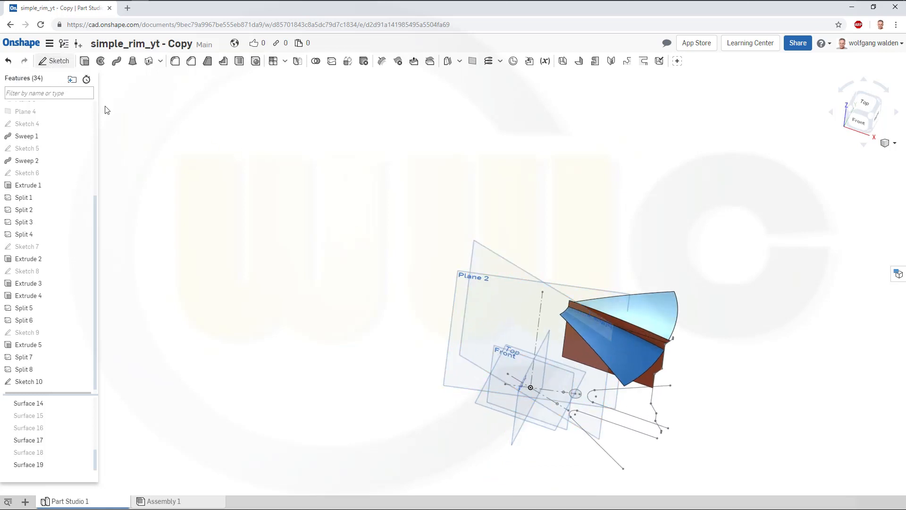
left_click(182, 79)
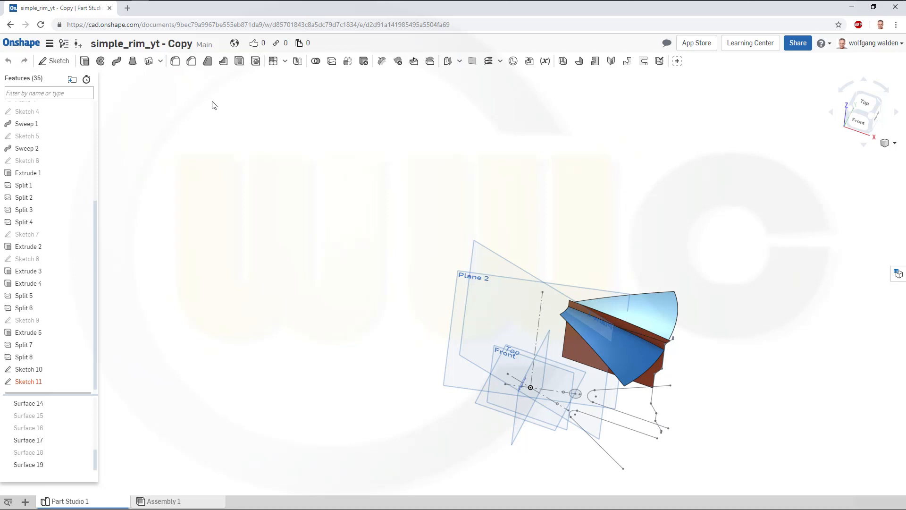
left_click(84, 61)
left_click(175, 91)
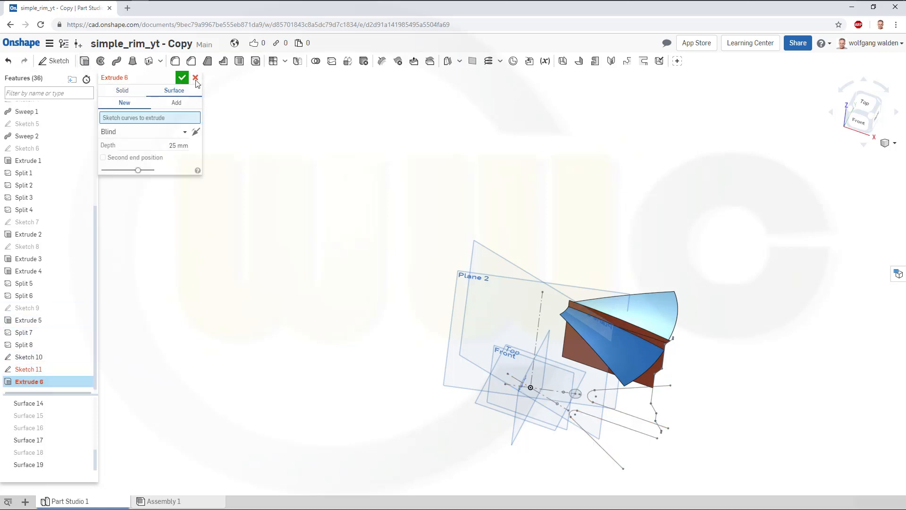
key("Escape")
left_click(27, 376)
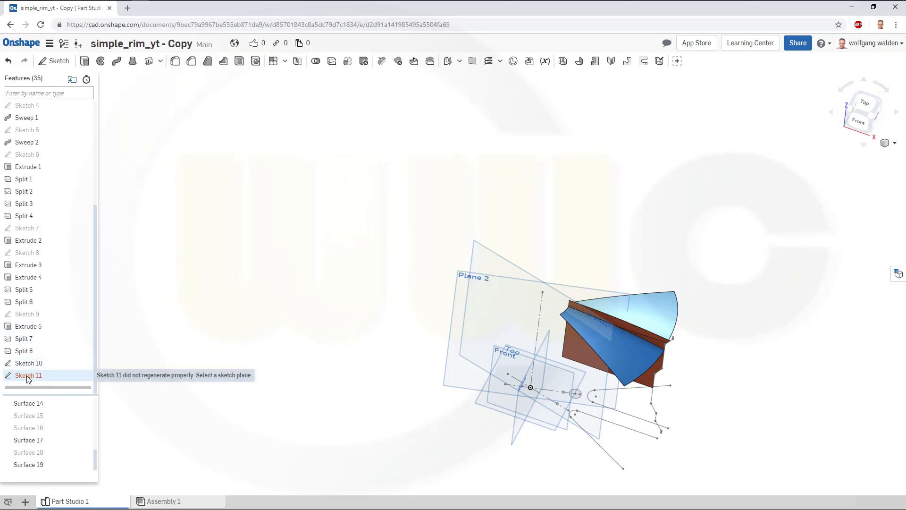
double_click(26, 375)
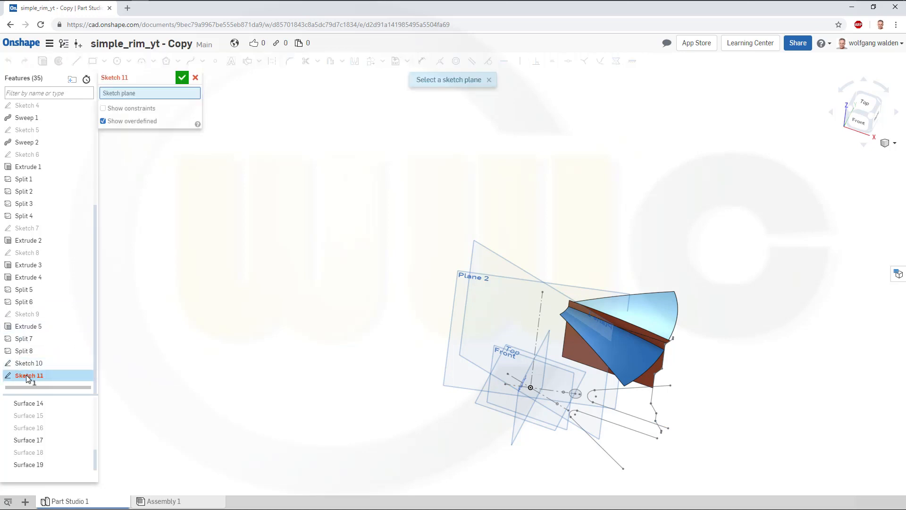
left_click(196, 77)
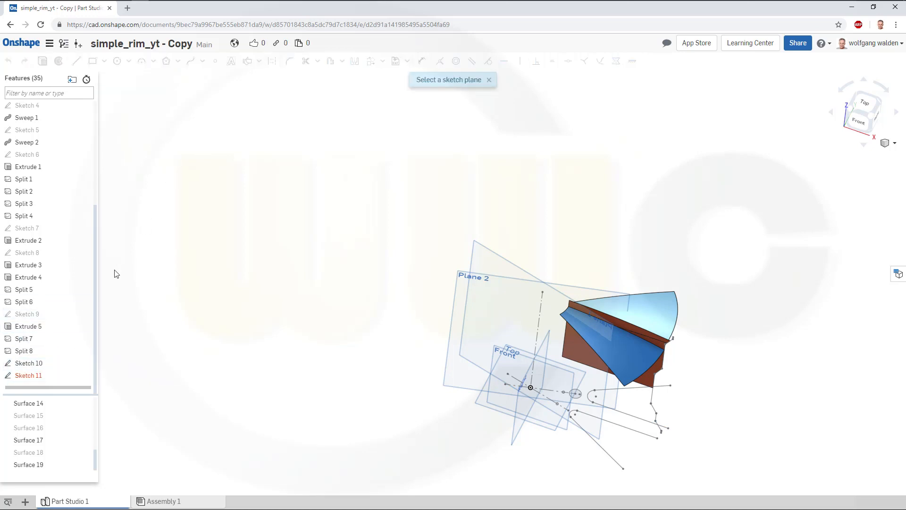
right_click(40, 378)
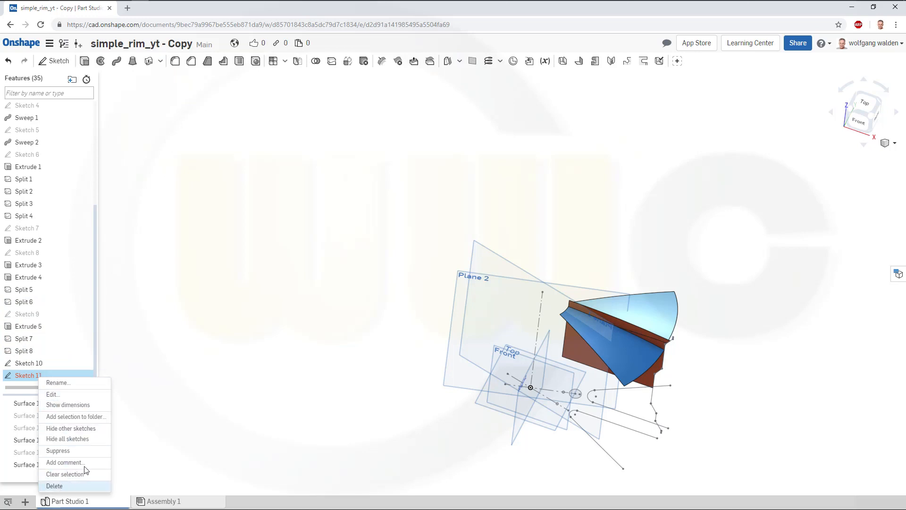
left_click(83, 486)
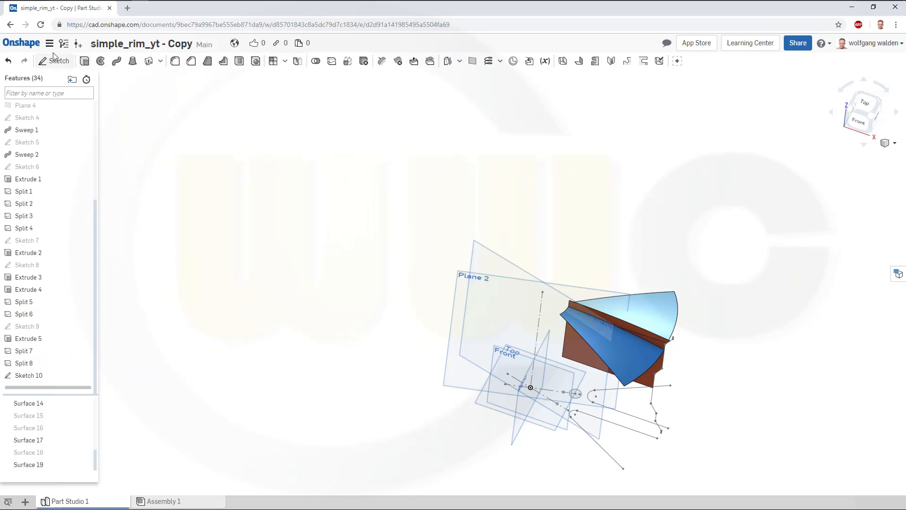
Step: Start a new surface extrusion using the curves of both V profiles and the small circle from Sketch 10
left_click(83, 63)
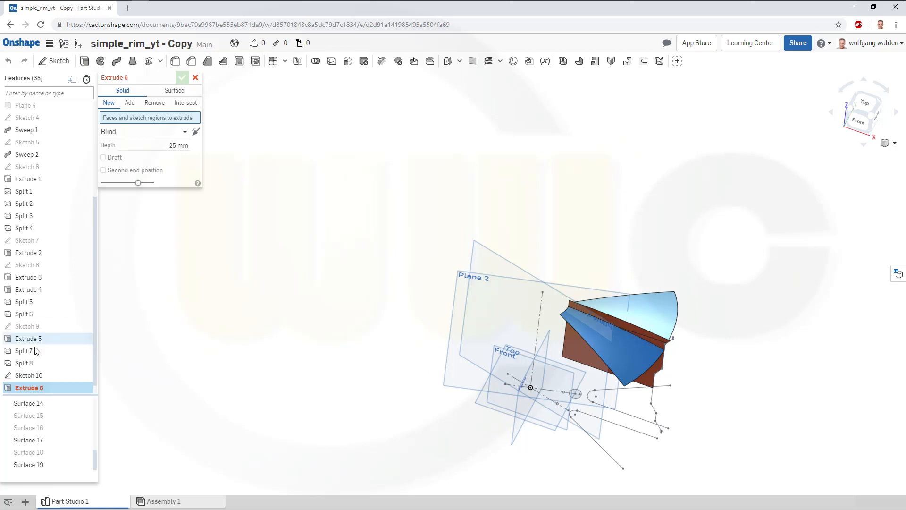
left_click(59, 375)
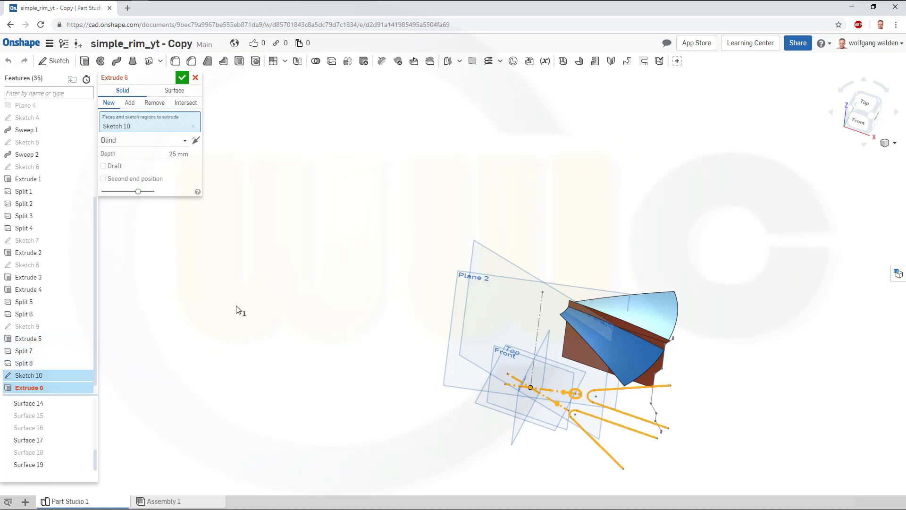
left_click(173, 90)
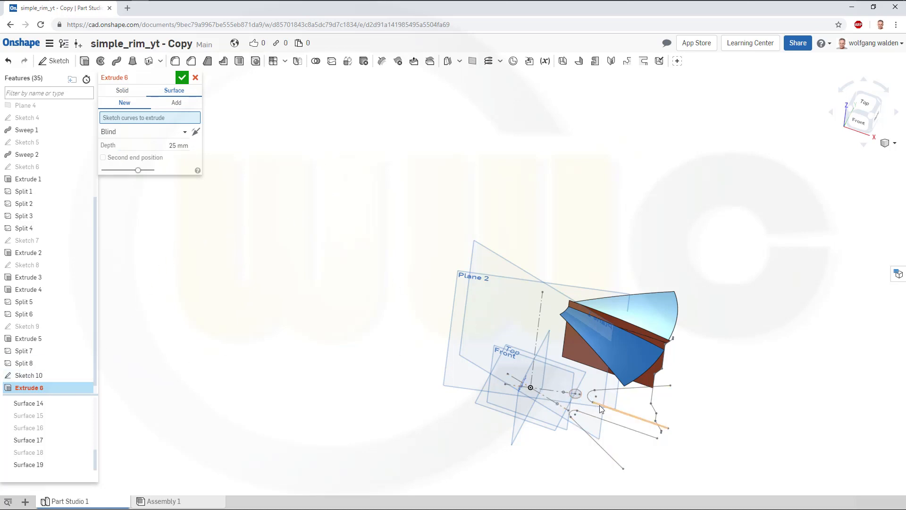
left_click(599, 405)
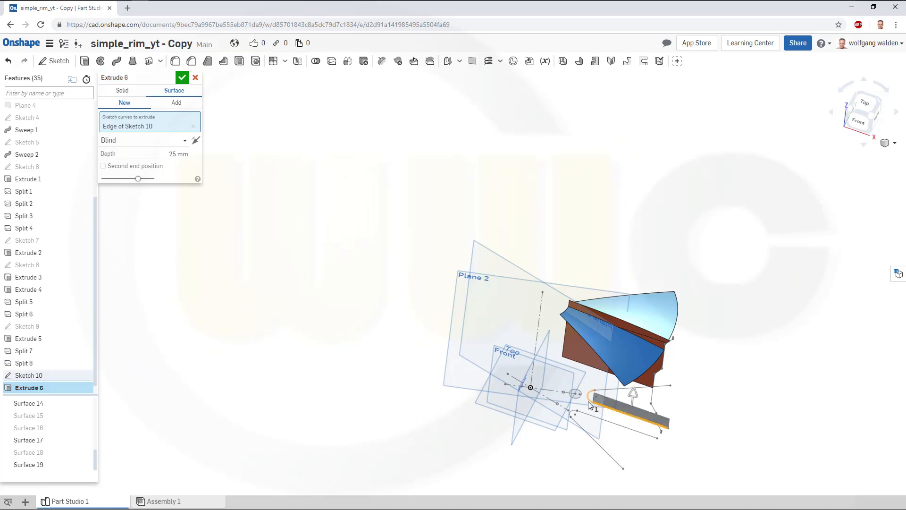
left_click(589, 397)
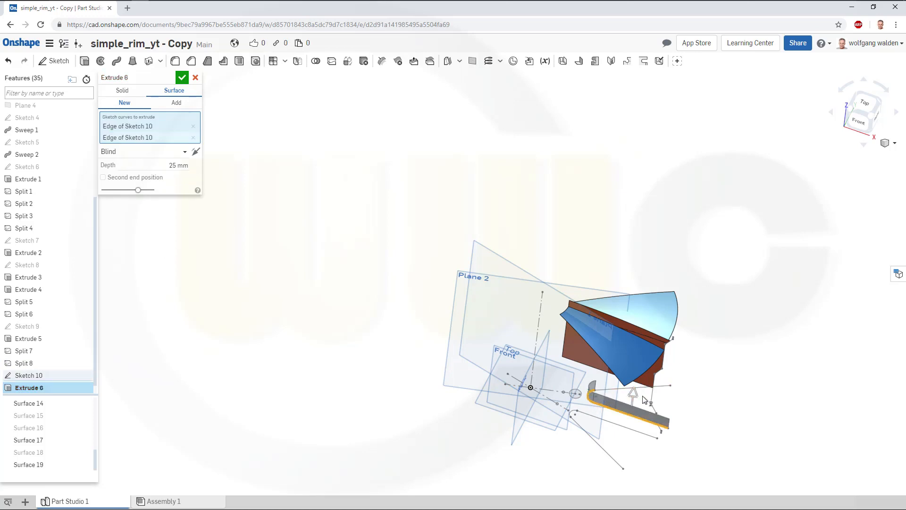
left_click(618, 395)
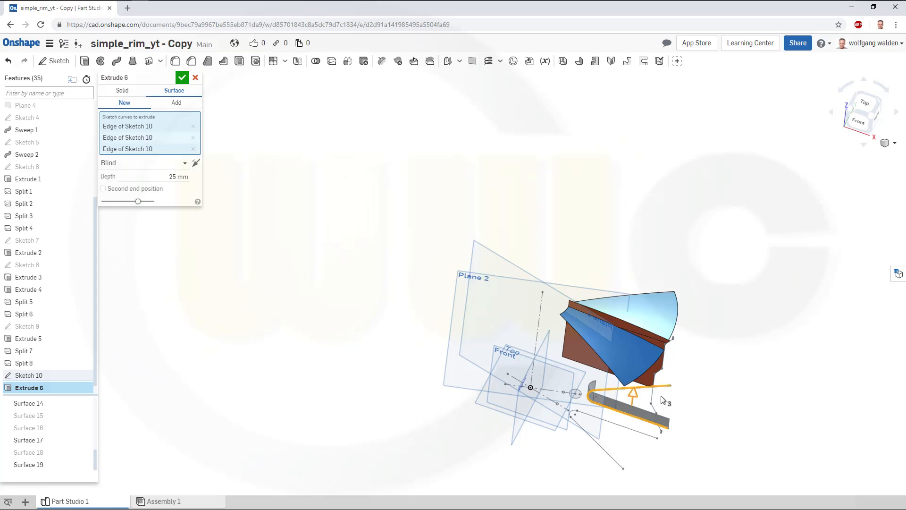
left_click(577, 396)
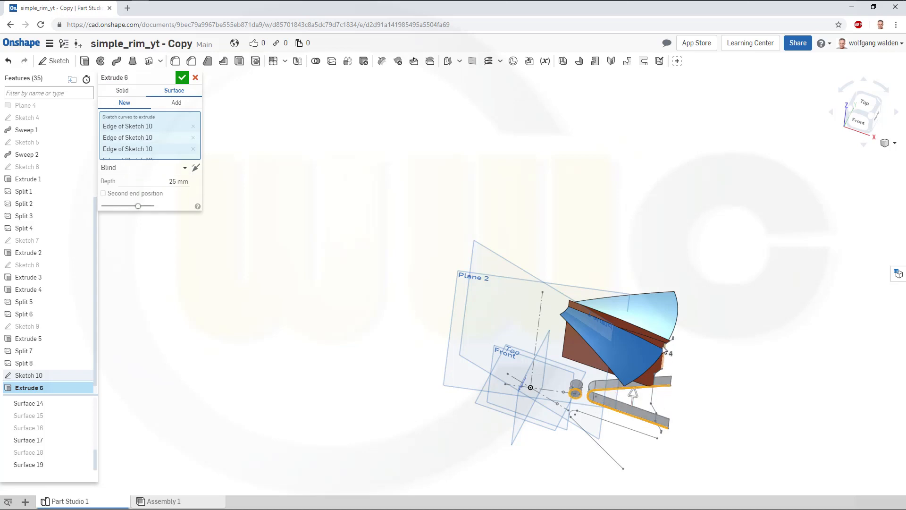
left_click(617, 426)
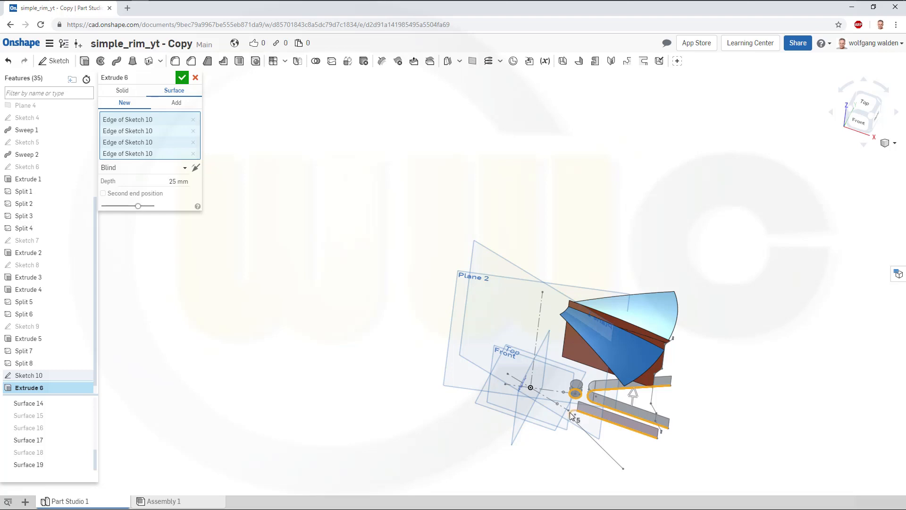
left_click(594, 441)
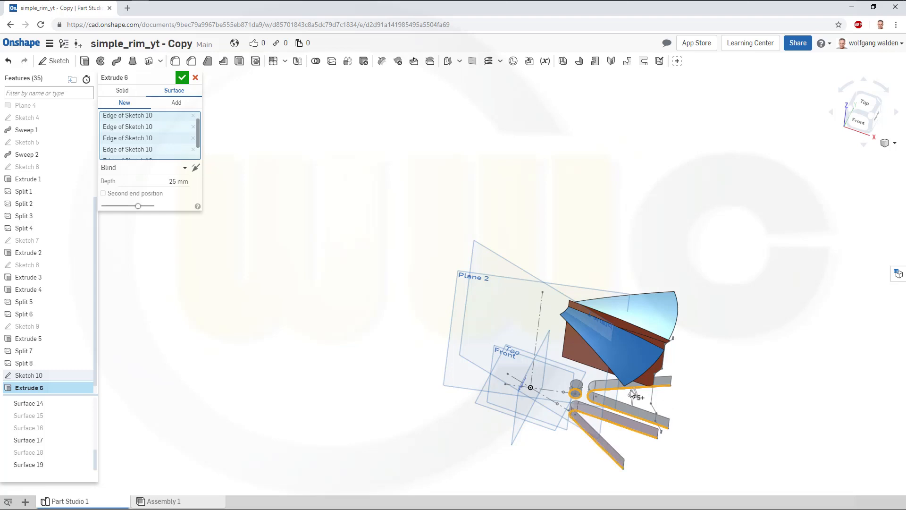
Step: Set the surface extrusion depth to 310 mm and finish the feature
left_click_drag(636, 381, 629, 277)
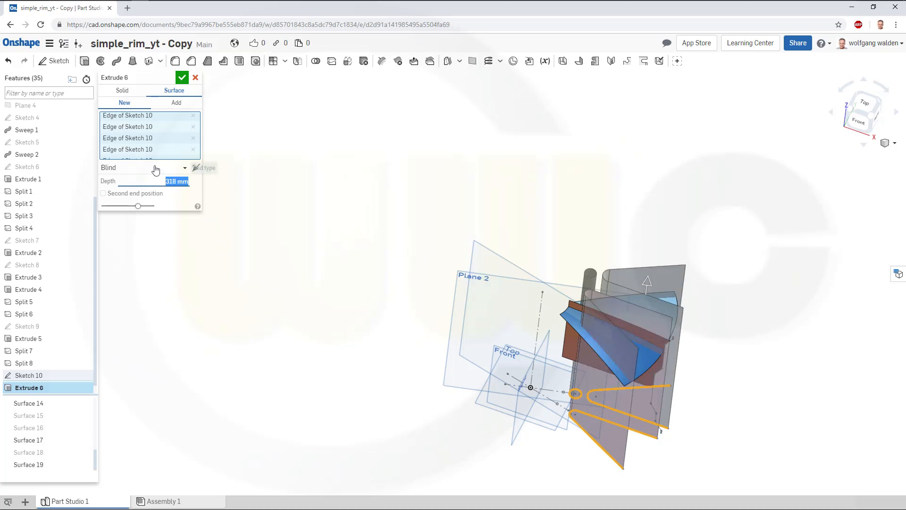
type("310")
key("Return")
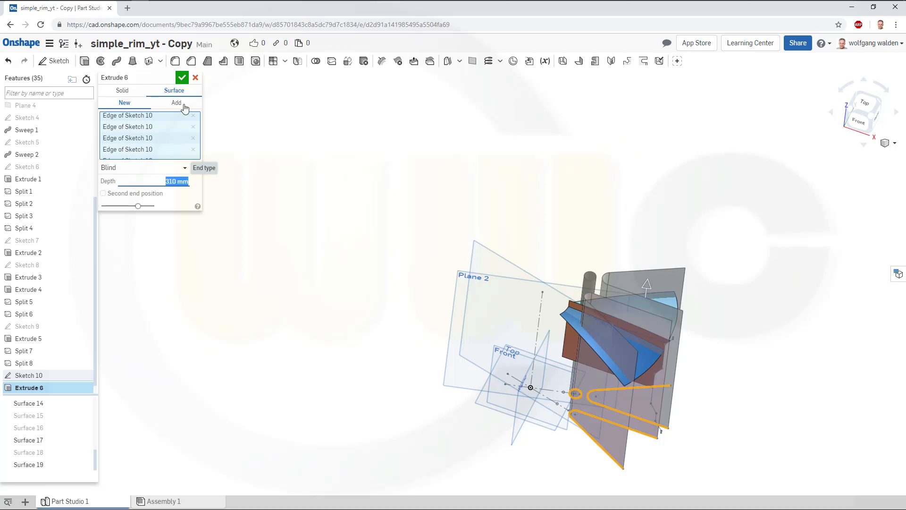
left_click(182, 78)
Step: Split the upper light-blue spoke surface, Surface 14, with the extruded upper V surface
right_click_drag(366, 228, 427, 245)
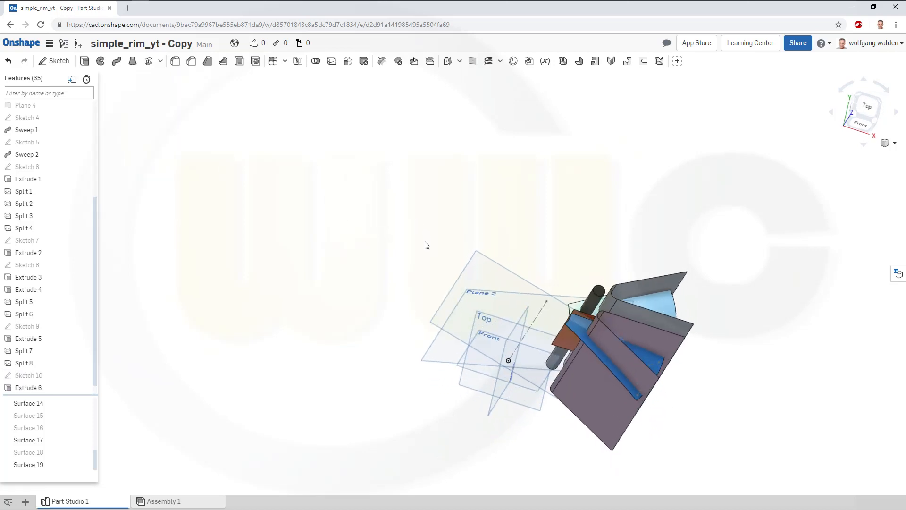
scroll(594, 273, "up", 2)
mouse_move(555, 274)
right_mouse_down()
mouse_move(553, 288)
mouse_move(549, 274)
right_mouse_up()
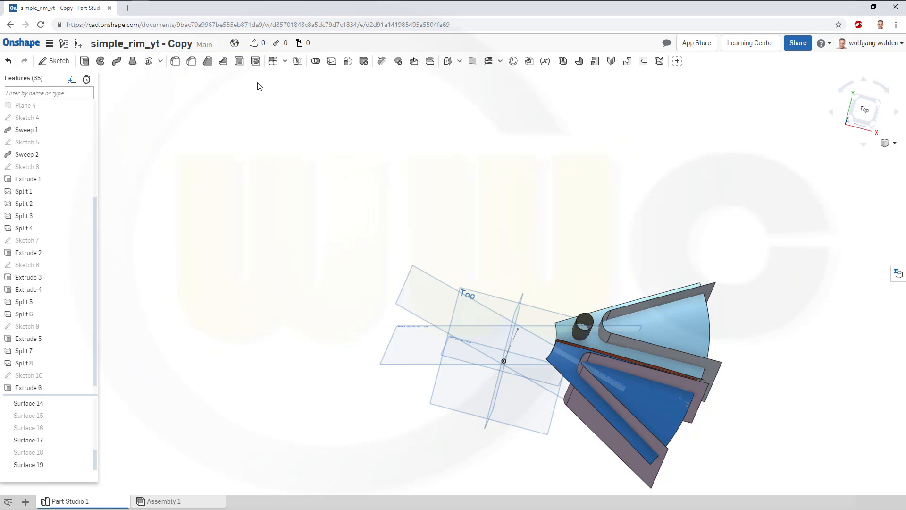
left_click(333, 62)
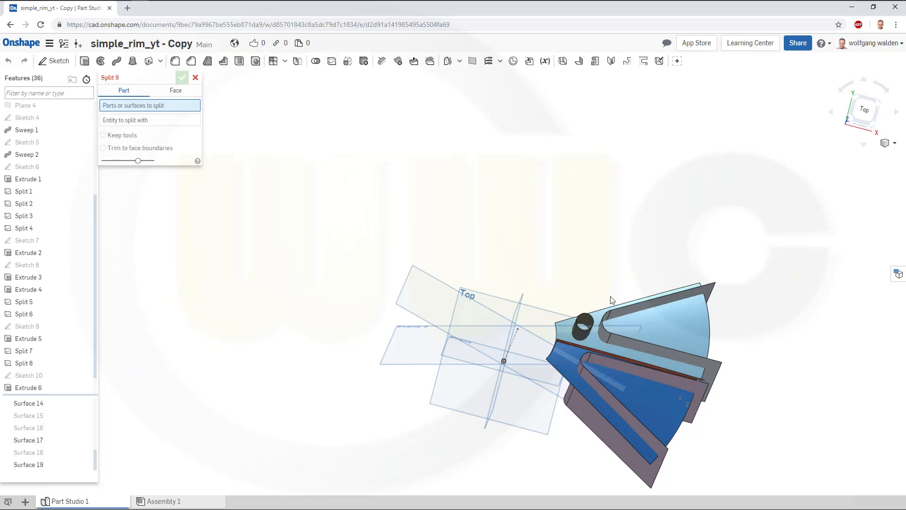
left_click(671, 331)
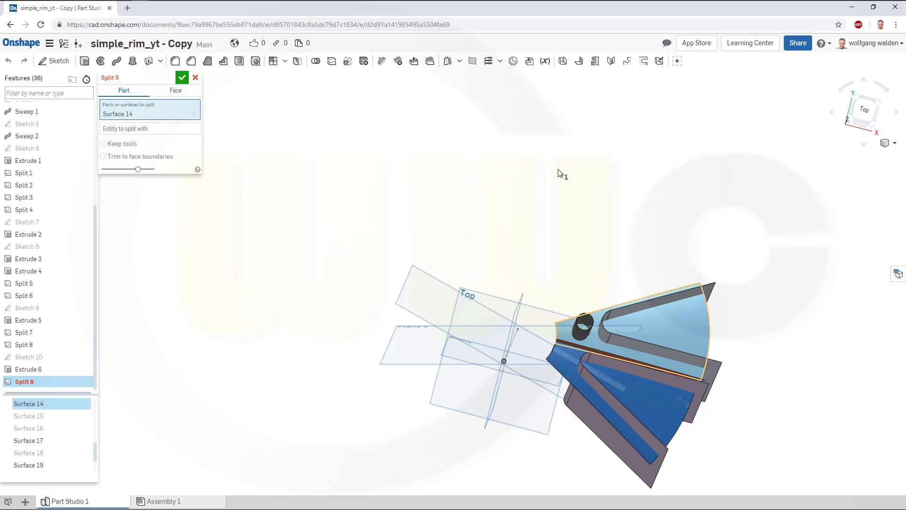
left_click(139, 129)
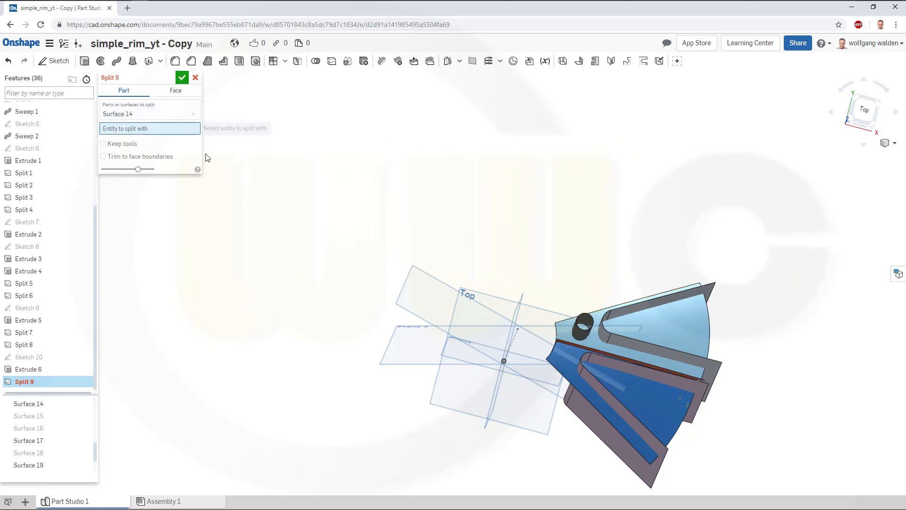
left_click(728, 293)
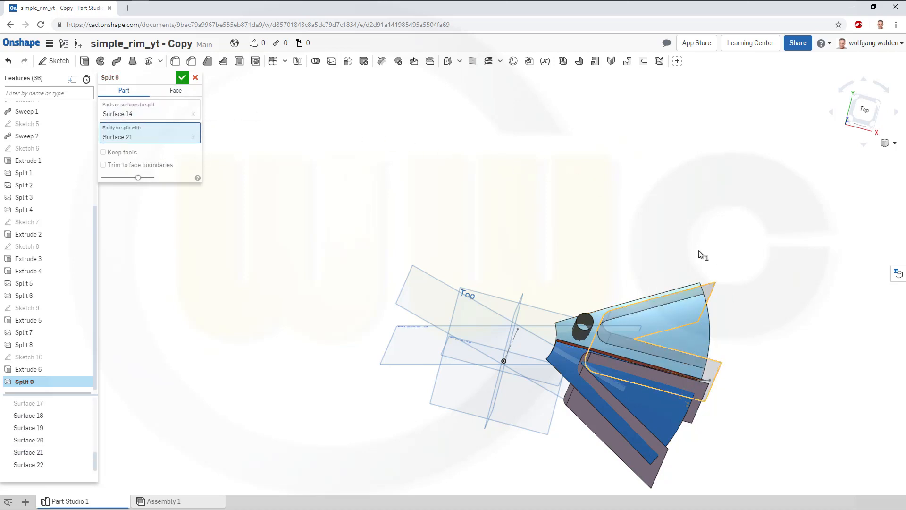
left_click(182, 77)
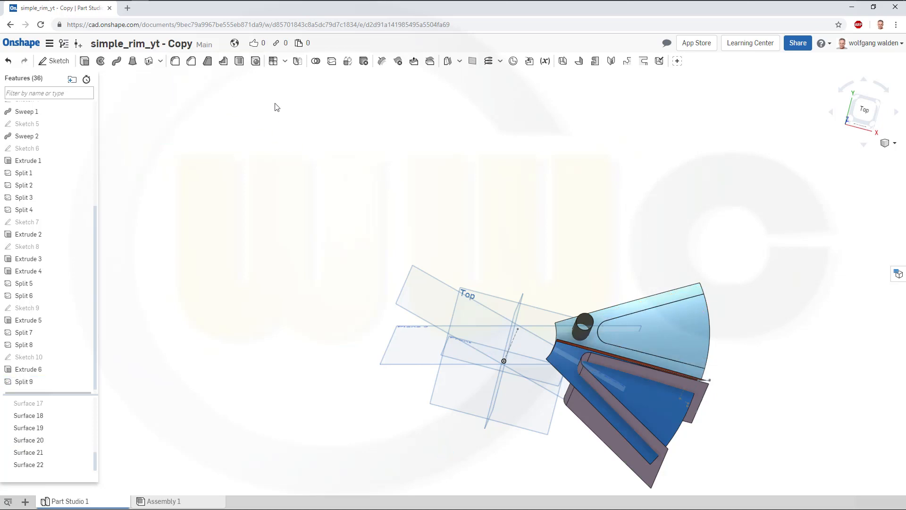
Step: Split the remaining upper spoke surface with the extruded cylindrical surface to separate a circular opening near its inner end
left_click(332, 61)
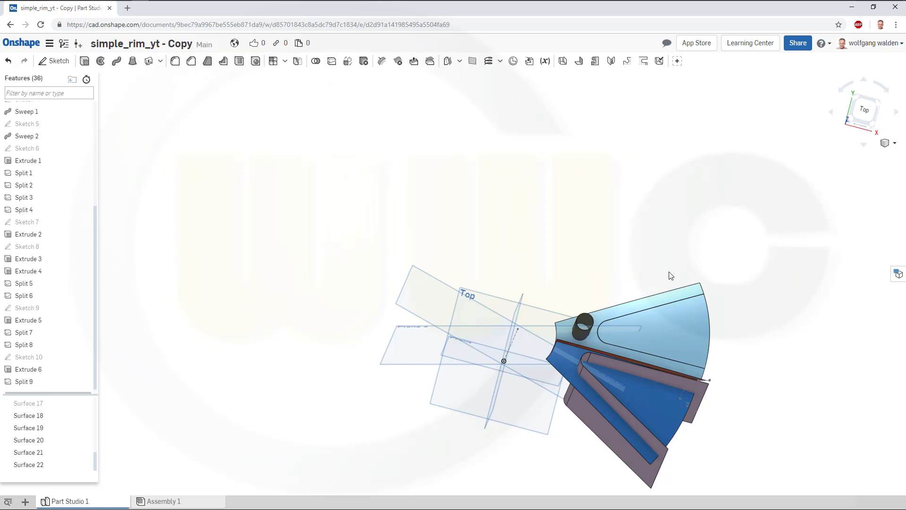
left_click(610, 312)
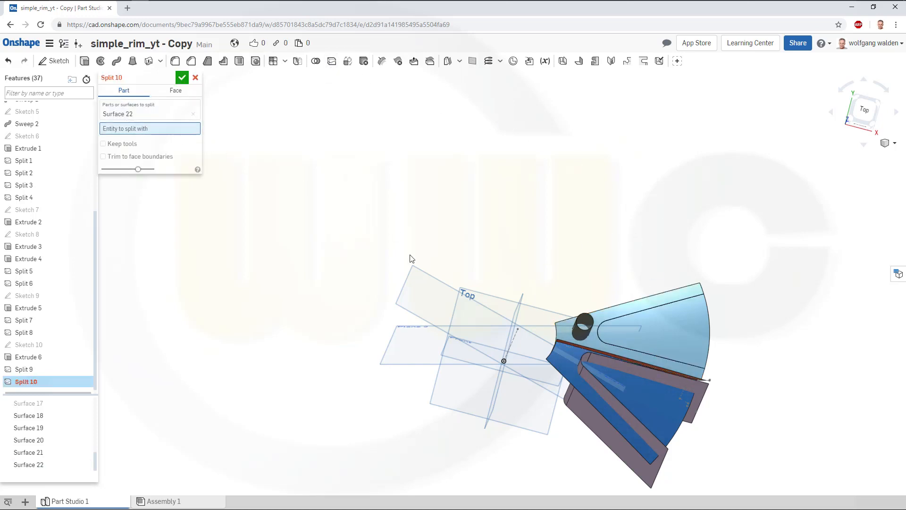
left_click(582, 333)
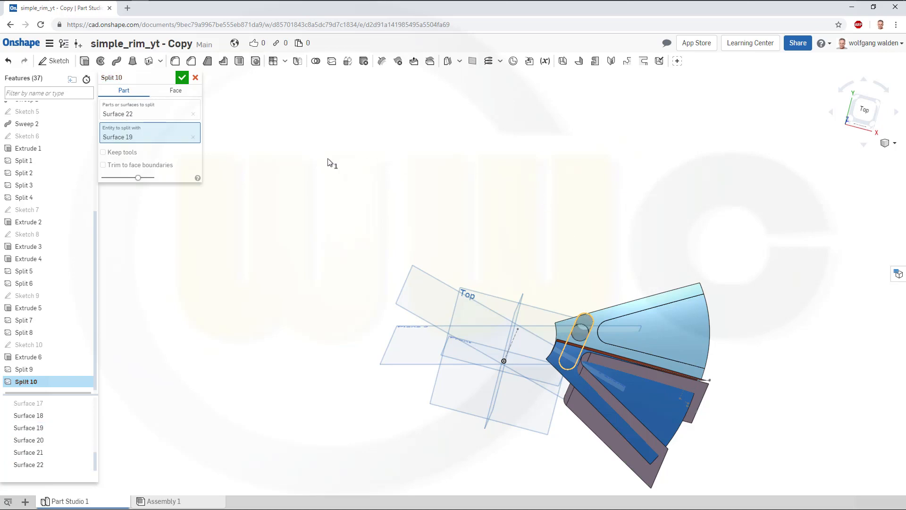
left_click(182, 79)
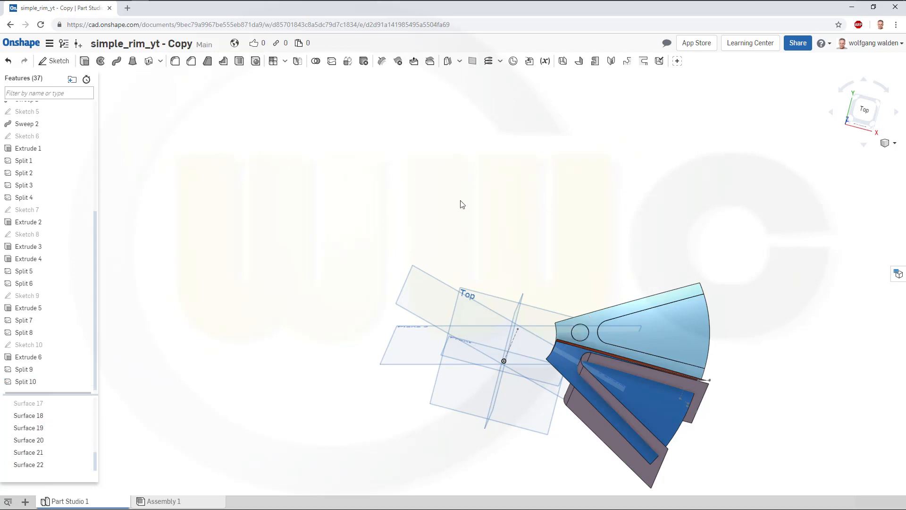
Step: Split the lower blue spoke surface with the extruded lower V surface
left_click(297, 62)
left_click(568, 363)
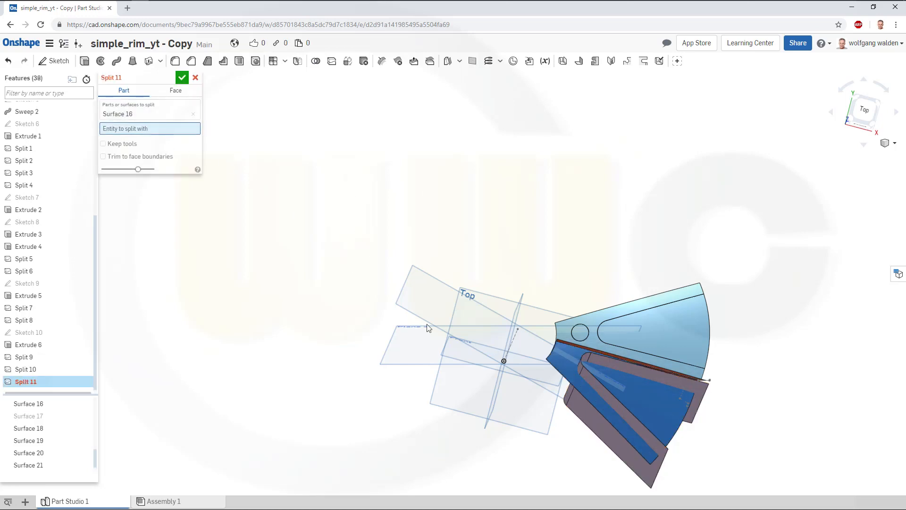
left_click(610, 441)
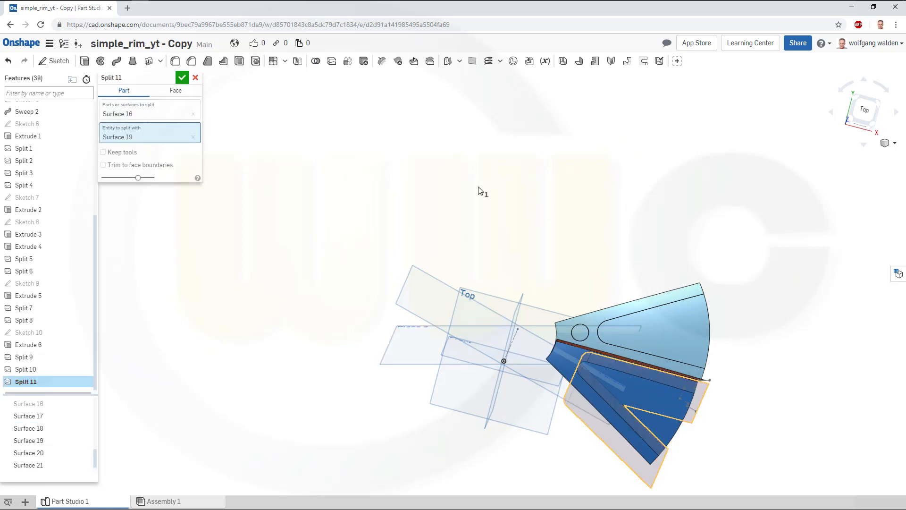
left_click(182, 77)
Step: Hide the cut-out surface pieces inside the lower and upper V profiles
right_click_drag(578, 307, 568, 271)
right_click(659, 413)
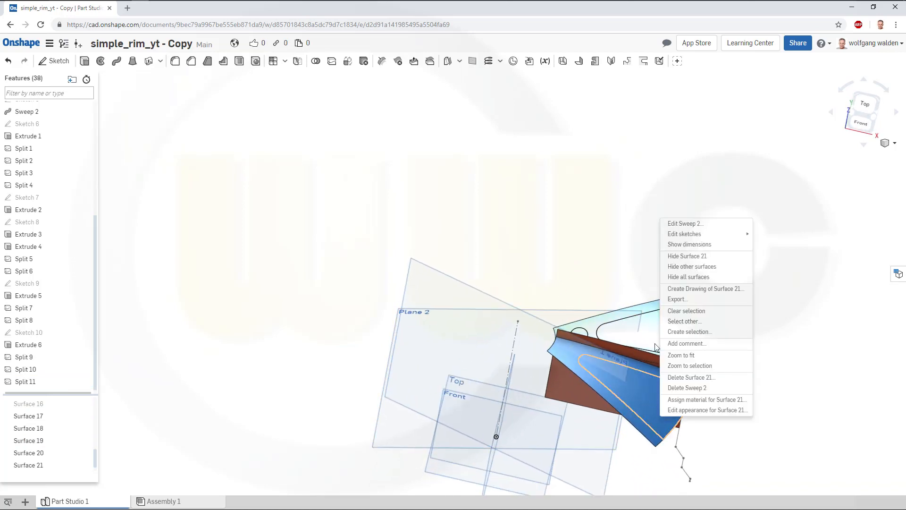
left_click(683, 259)
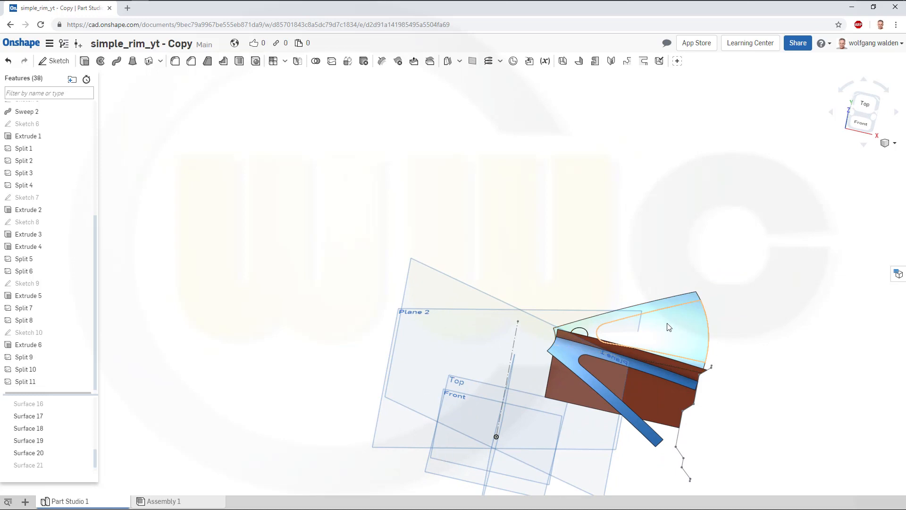
right_click(672, 324)
left_click(680, 166)
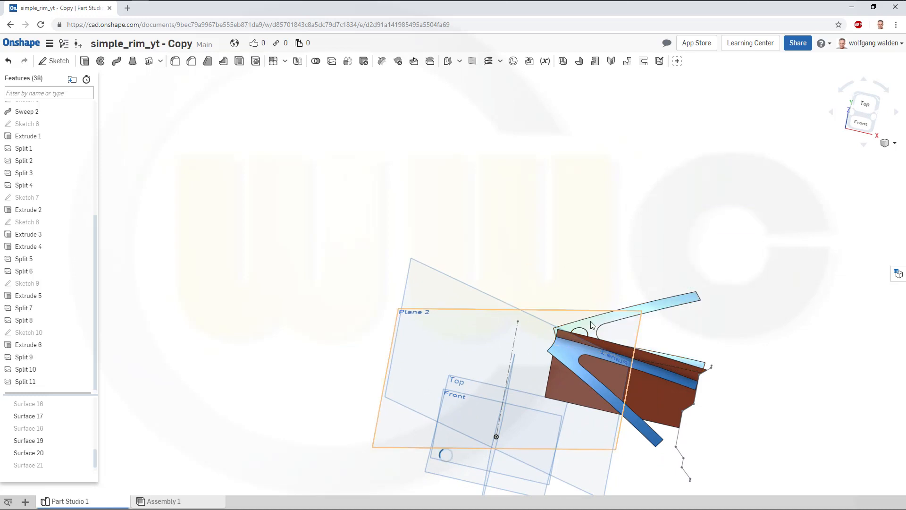
Step: Try to hide the circular cut-out piece of the upper spoke, then undo the hiding
right_click(585, 330)
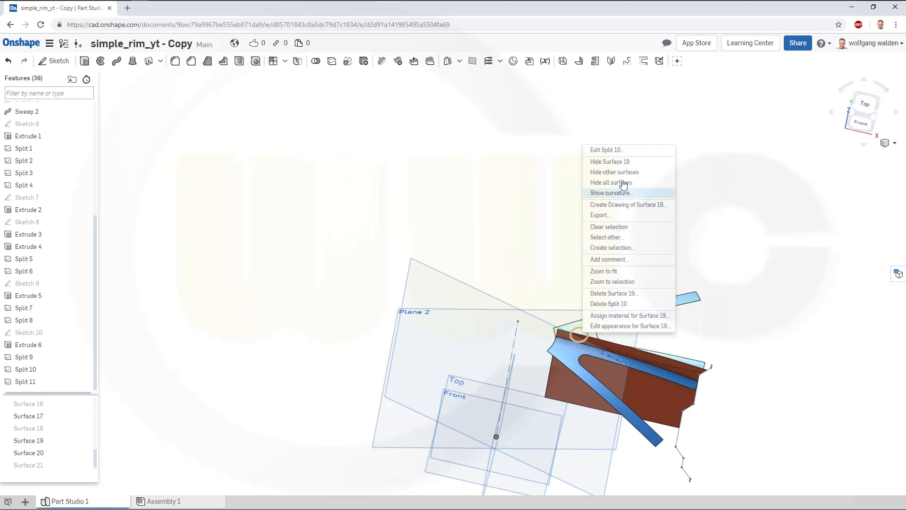
left_click(614, 161)
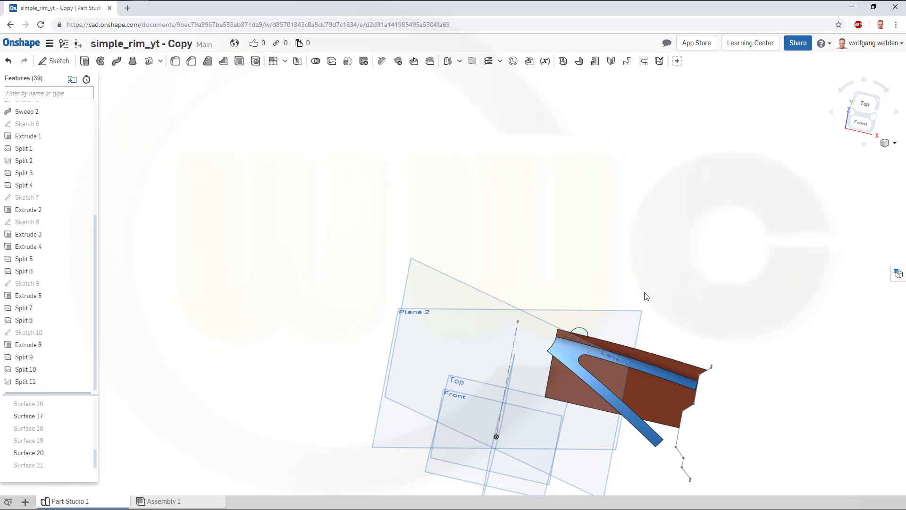
key("ctrl+z")
Step: Hide the circular cut-out piece, Surface 20, near the upper spoke's inner end
scroll(579, 352, "up", 1)
scroll(574, 356, "down", 1)
right_click_drag(572, 359, 551, 386)
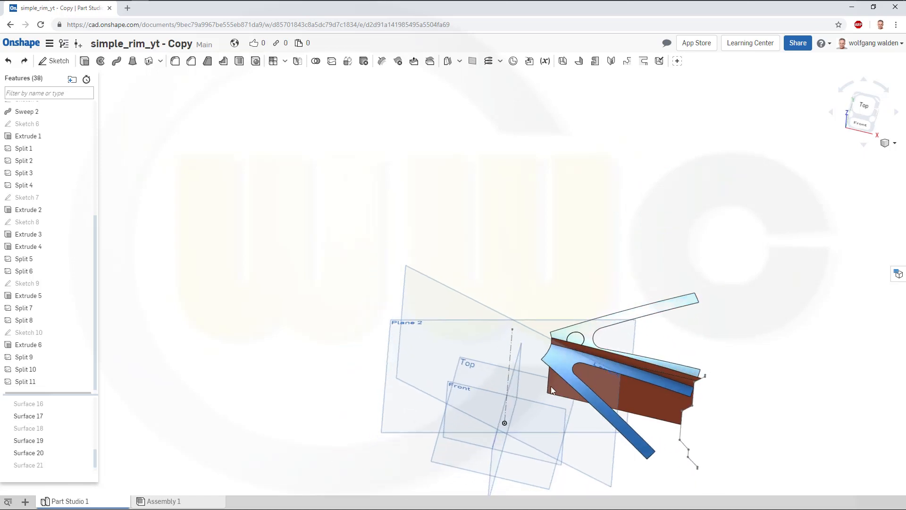
scroll(550, 366, "up", 5)
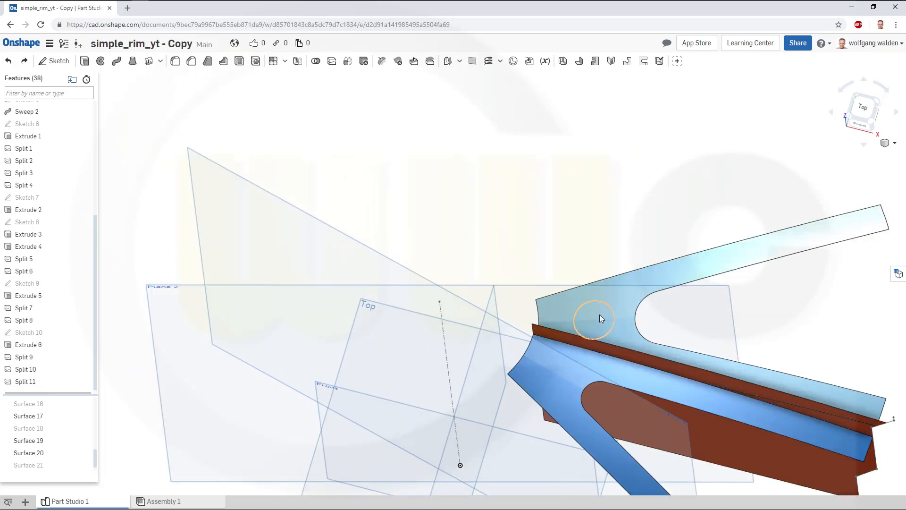
right_click(599, 316)
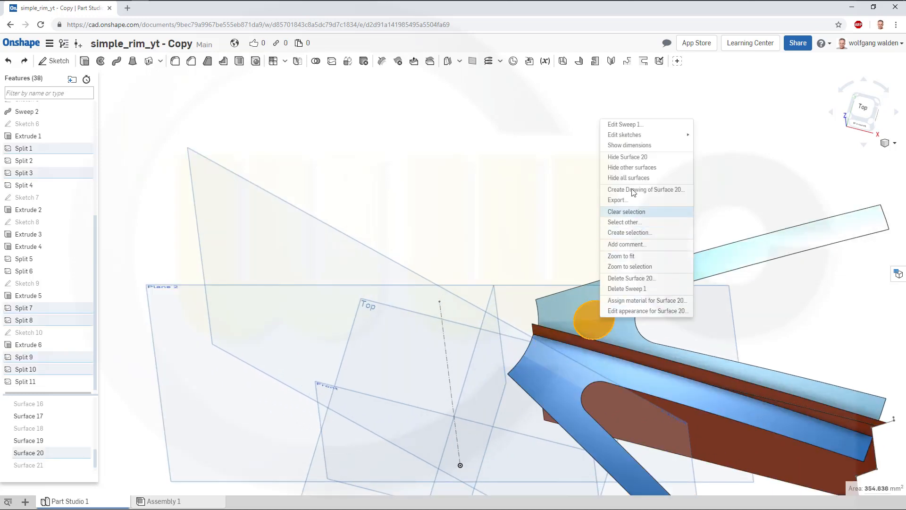
left_click(630, 157)
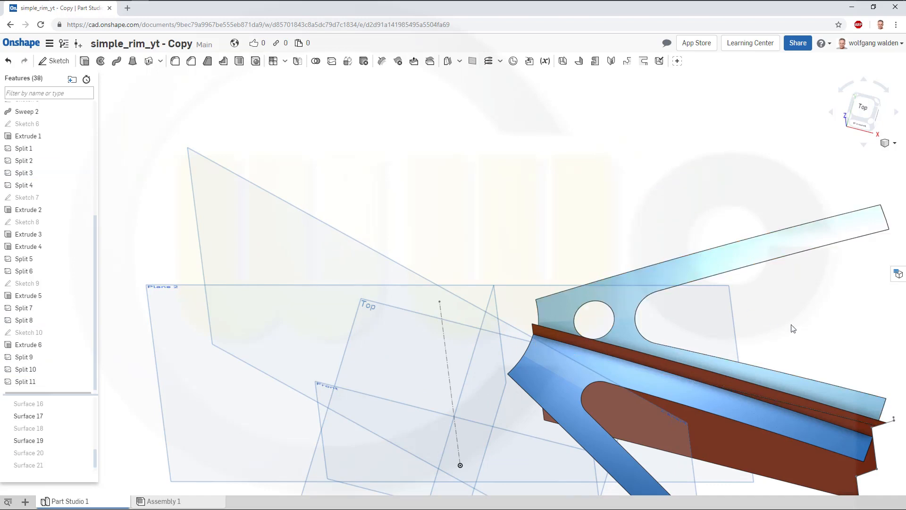
right_click_drag(713, 361, 722, 335)
scroll(682, 411, "up", 2)
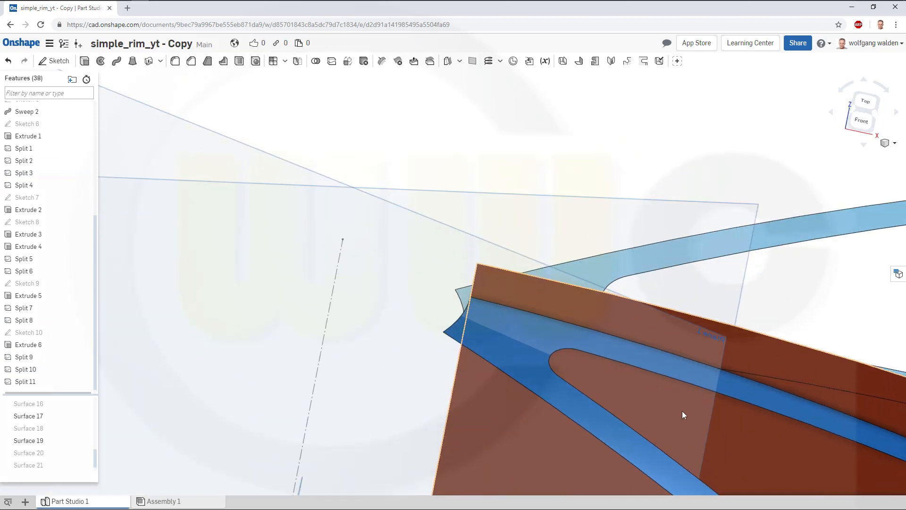
scroll(678, 417, "down", 5)
scroll(679, 417, "down", 3)
middle_click_drag(671, 443, 599, 337)
right_click_drag(486, 320, 497, 349)
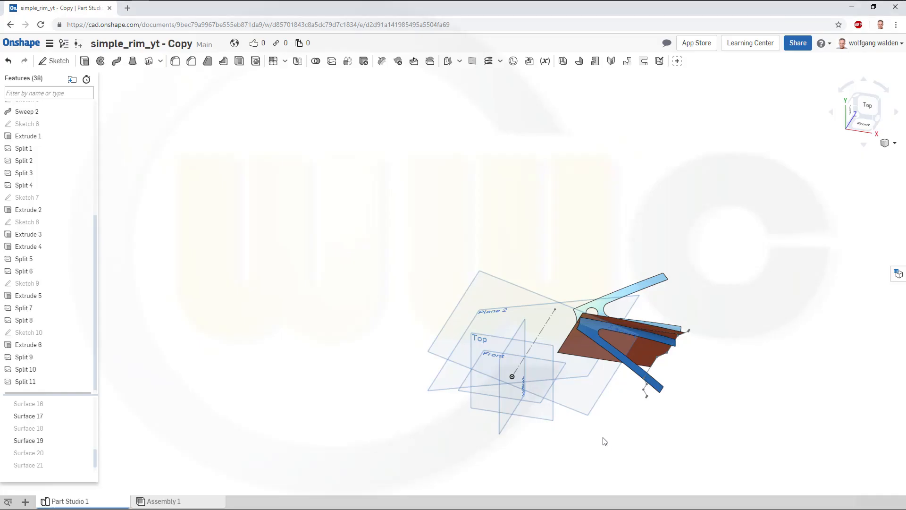
Step: Thicken the upper forked spoke surface with the circular hole by 5 mm as a new part
right_click_drag(603, 438, 608, 426)
scroll(630, 400, "up", 1)
scroll(631, 400, "up", 3)
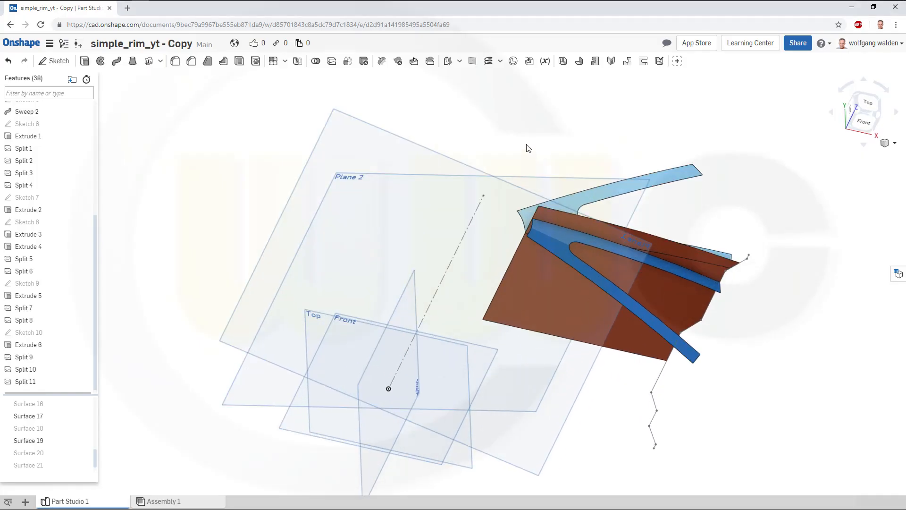
right_click_drag(526, 144, 526, 152)
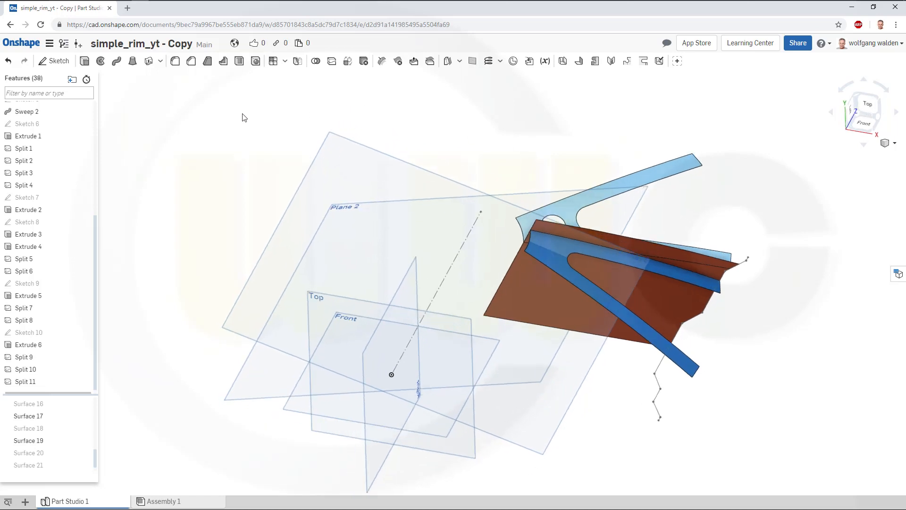
left_click(148, 61)
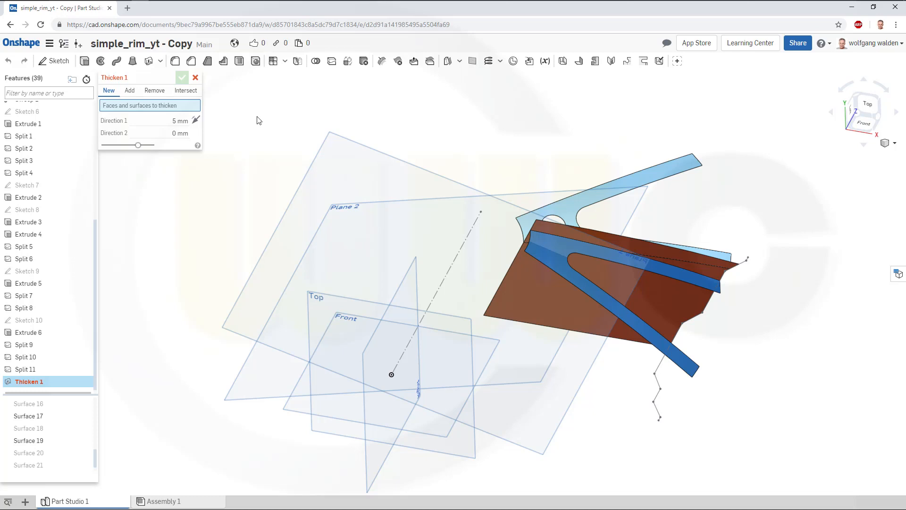
left_click(644, 178)
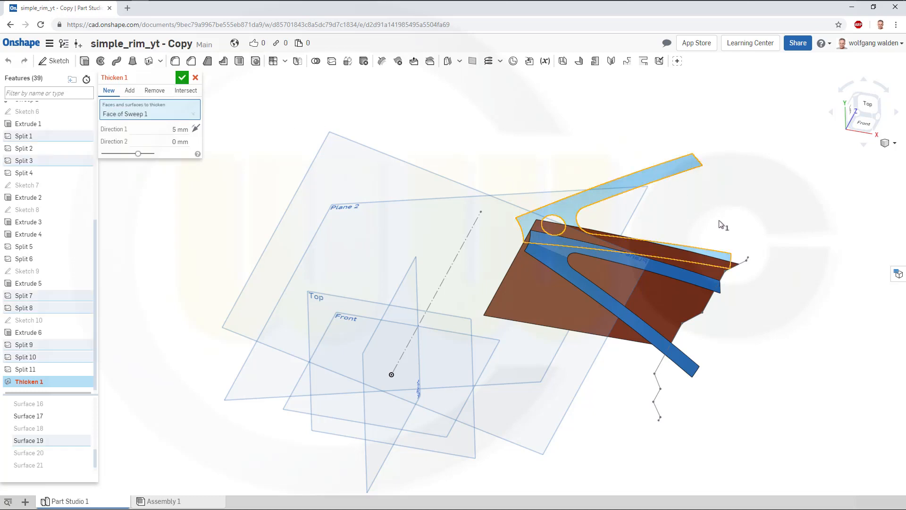
right_click_drag(698, 191, 801, 206)
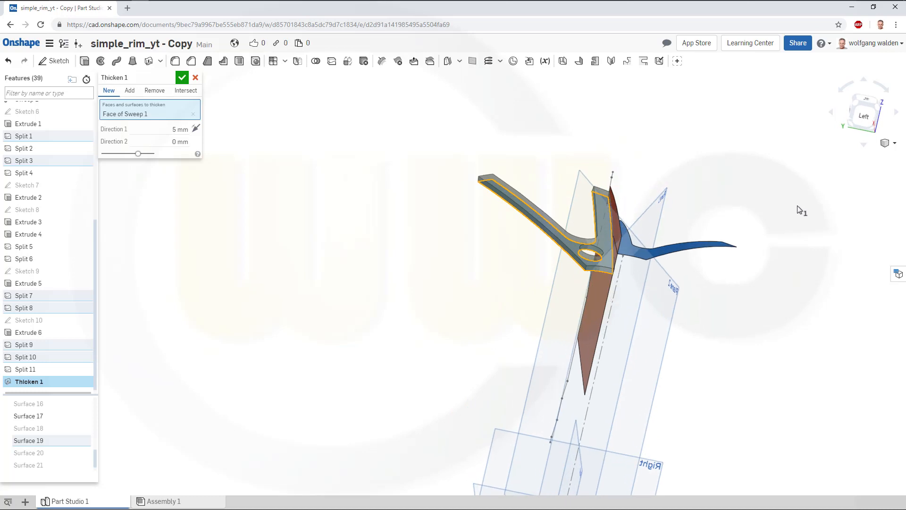
left_click(195, 129)
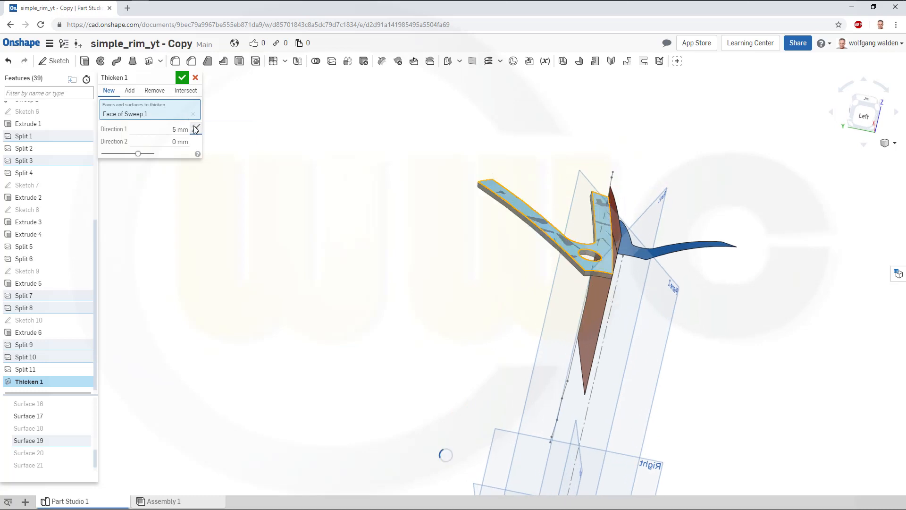
left_click(182, 78)
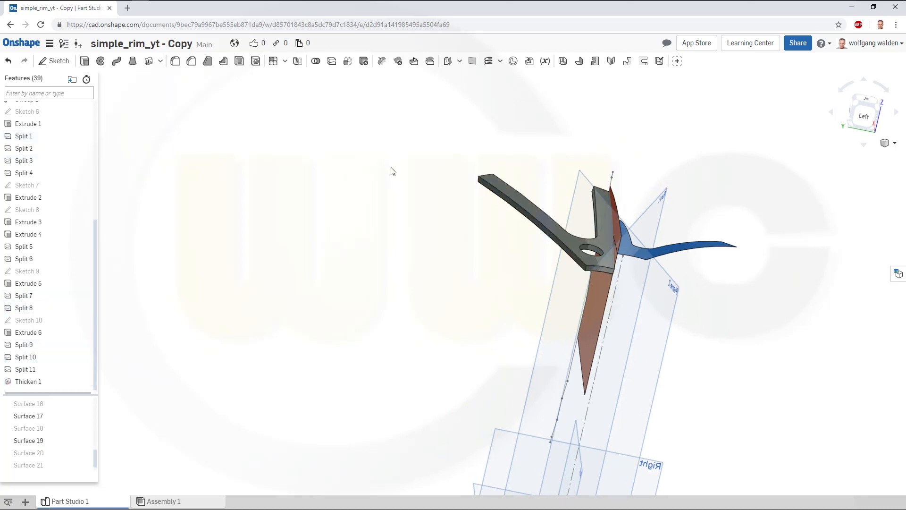
Step: Thicken the lower forked spoke surface, Surface 22, by 5 mm as a new part with the thickening direction reversed
left_click(149, 61)
left_click(699, 254)
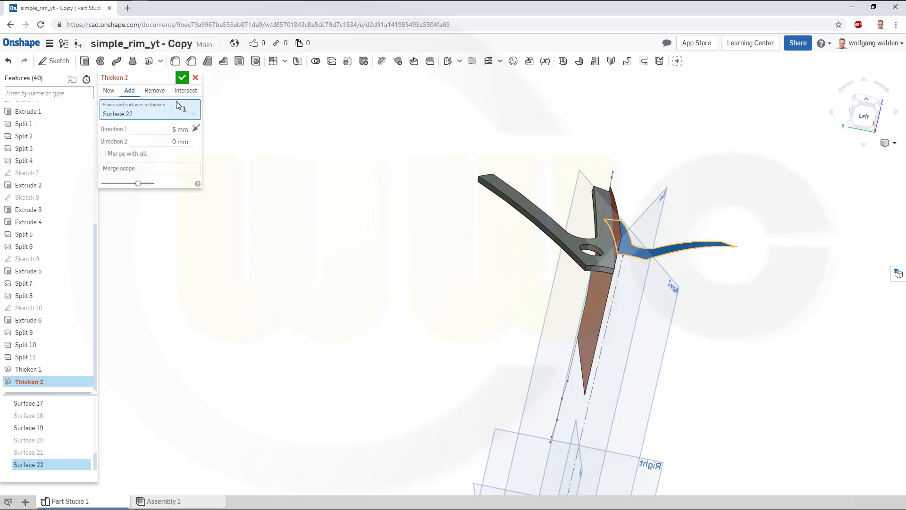
left_click(109, 90)
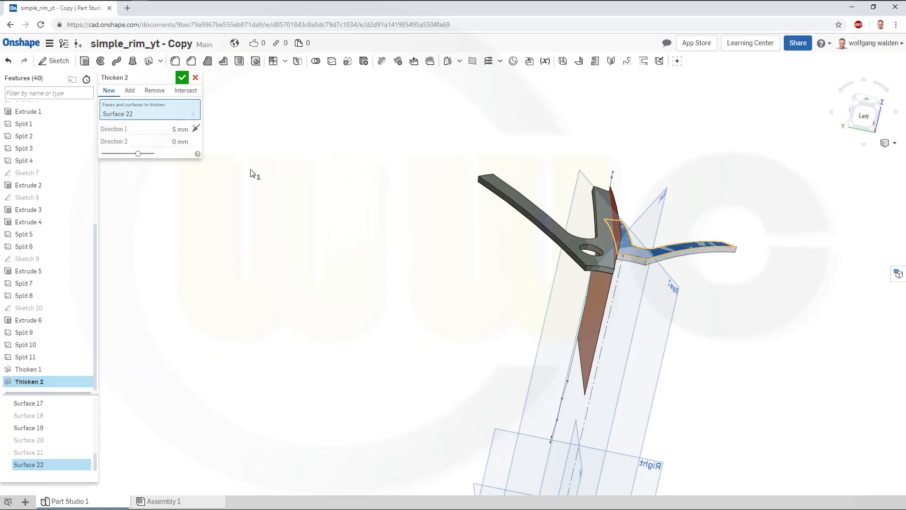
left_click(196, 128)
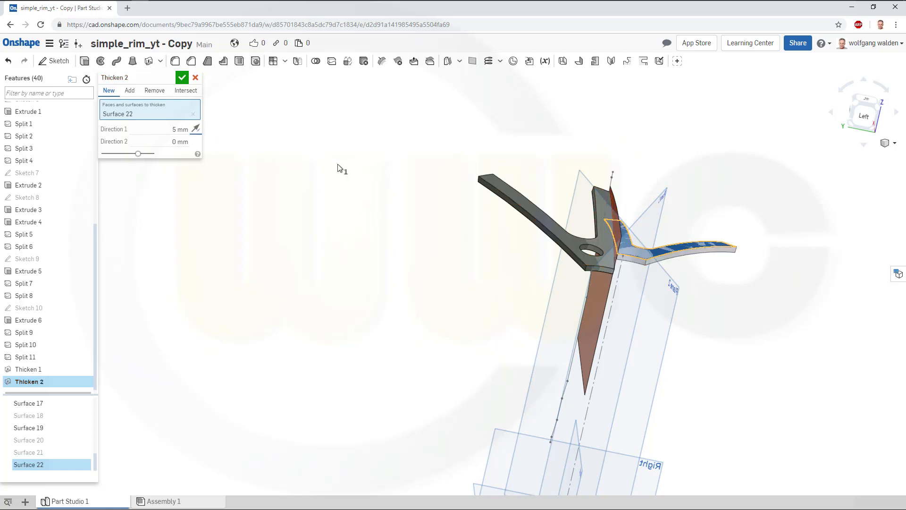
left_click(182, 78)
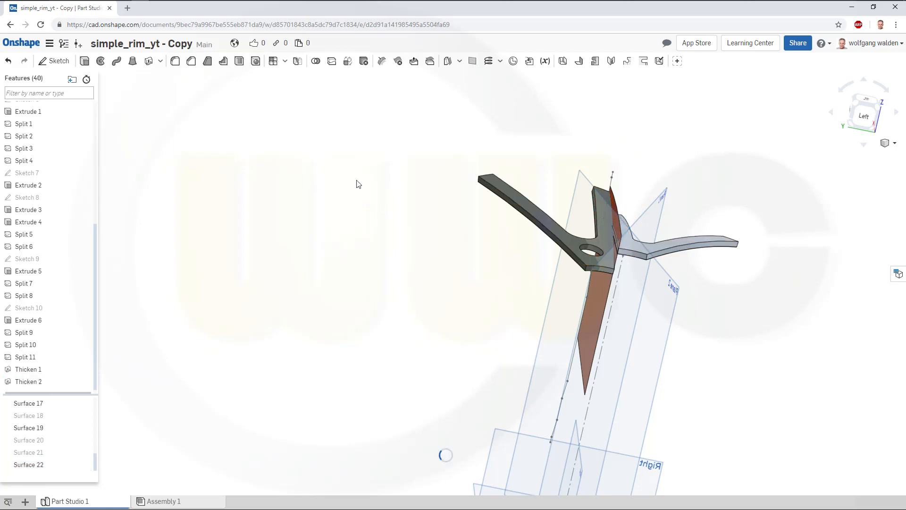
Step: Thicken the web surface between the spokes as a new part, 3 mm in each direction
left_click(148, 60)
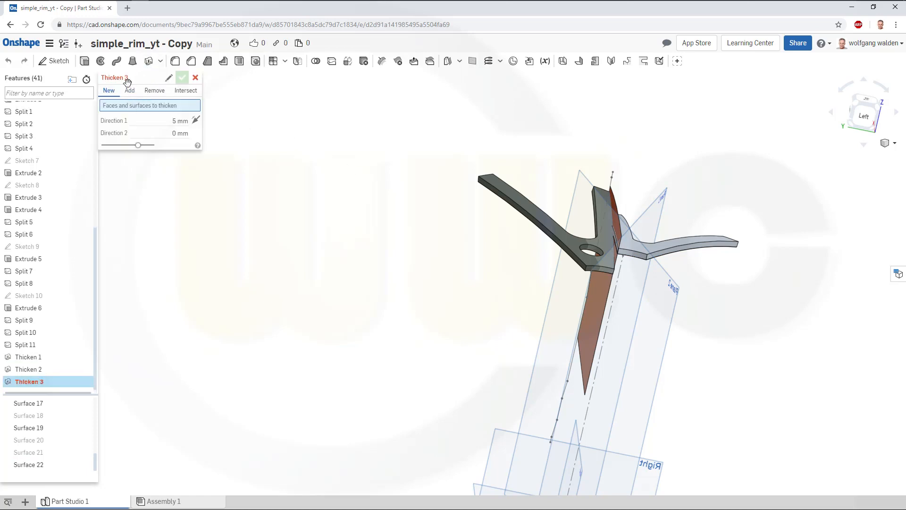
left_click(601, 295)
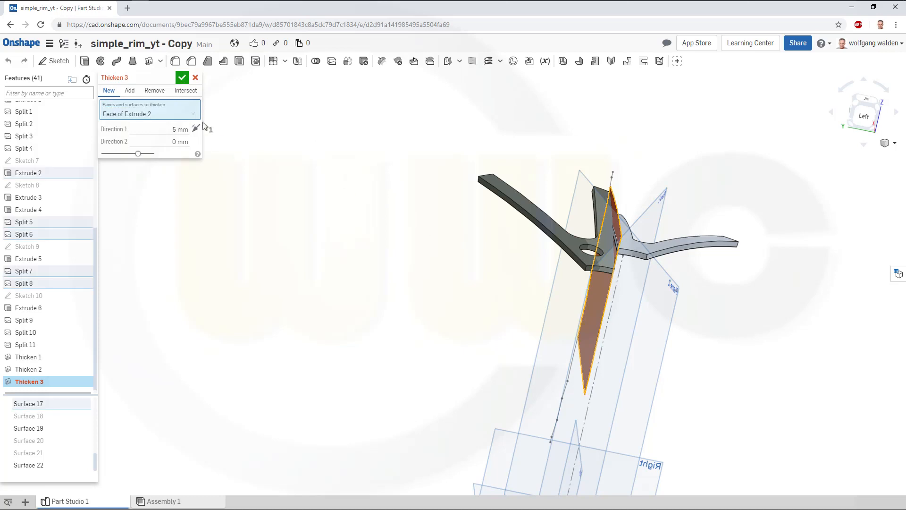
left_click(174, 130)
scroll(260, 120, "up", 1)
type("3")
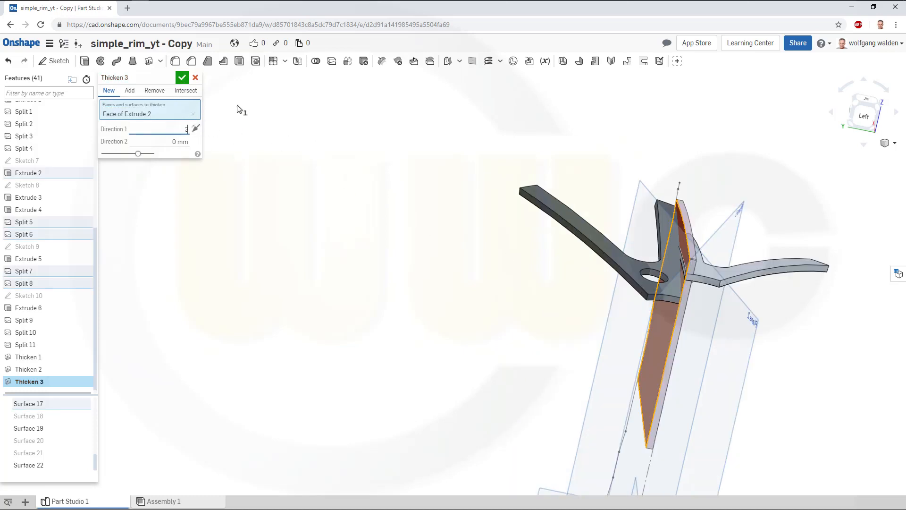
key("Tab")
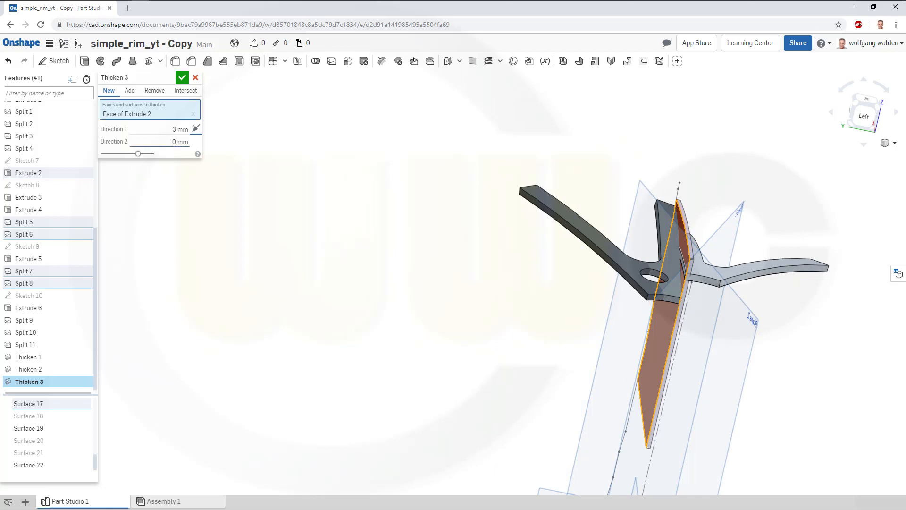
left_click(174, 142)
type("3")
key("Return")
left_click(182, 78)
Step: Hide the source surfaces of the thickened parts: Surface 22, Surface 19 and Surface 17
right_click_drag(443, 247, 211, 330)
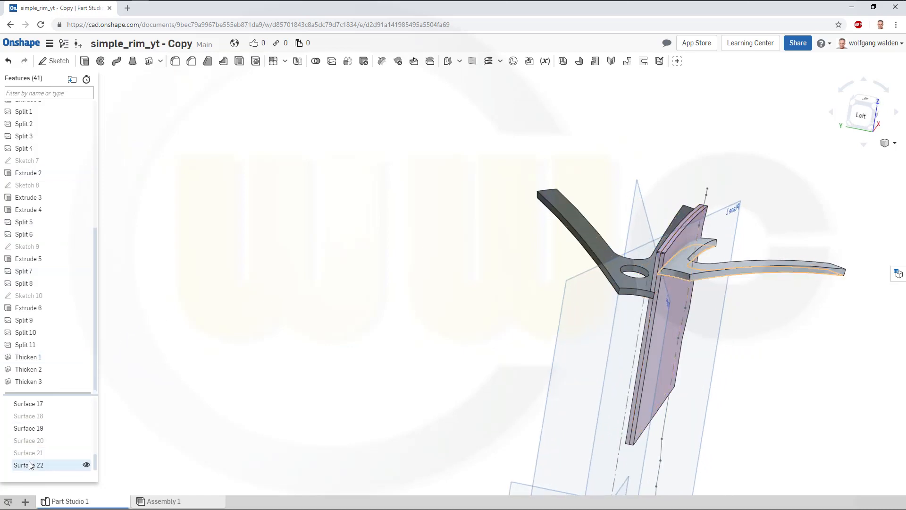
left_click(86, 465)
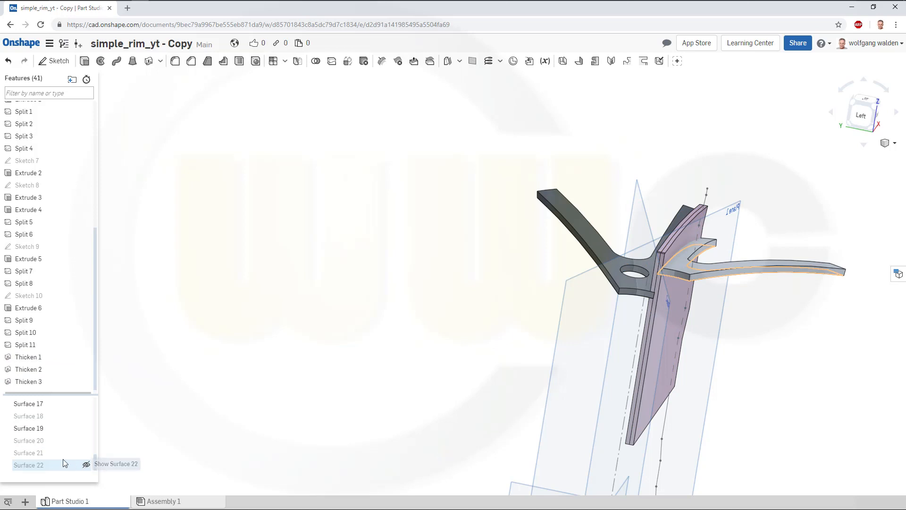
left_click(86, 429)
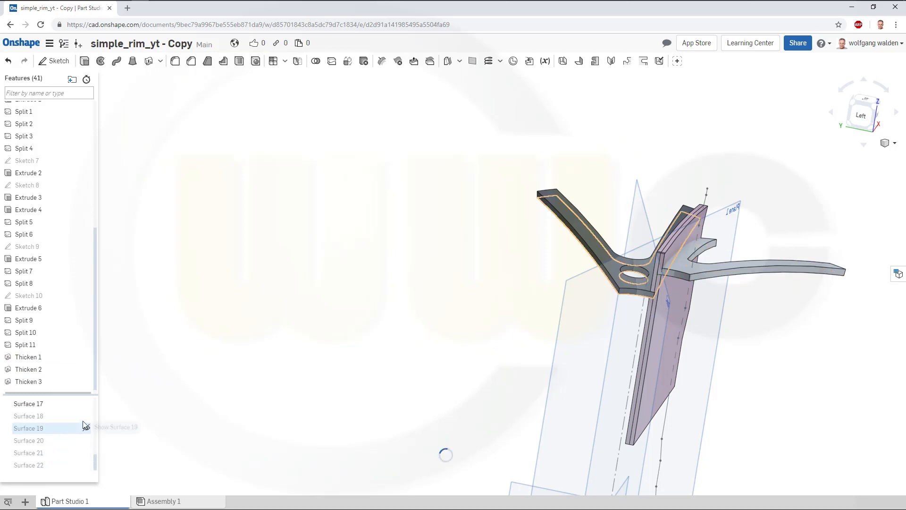
left_click(85, 403)
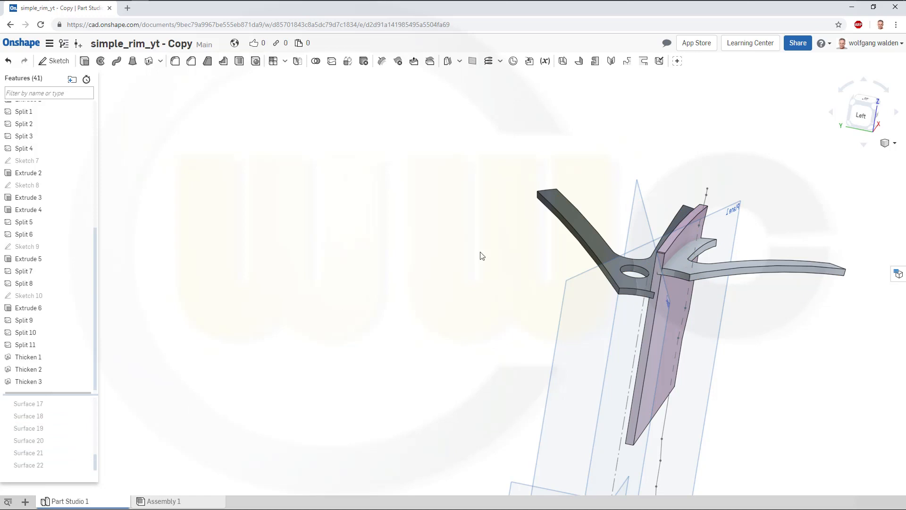
Step: Edit Sketch 8, moving the point near the upper curve's inner end closer to the wheel axis
right_click_drag(493, 240, 467, 253)
scroll(701, 276, "up", 3)
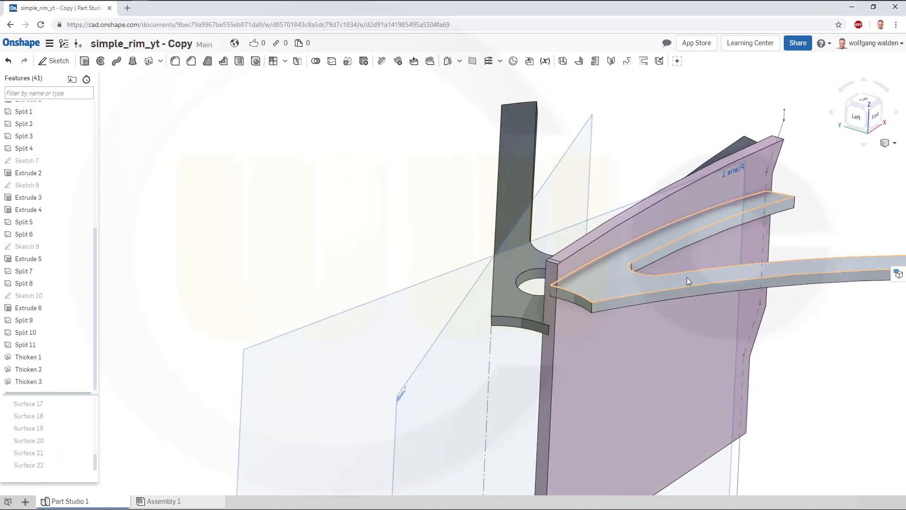
right_click_drag(687, 279, 635, 325)
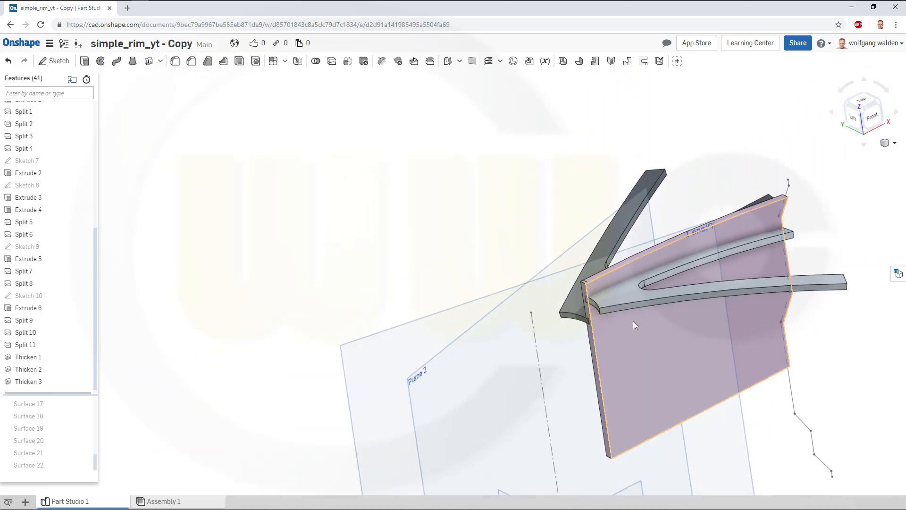
scroll(634, 323, "up", 5)
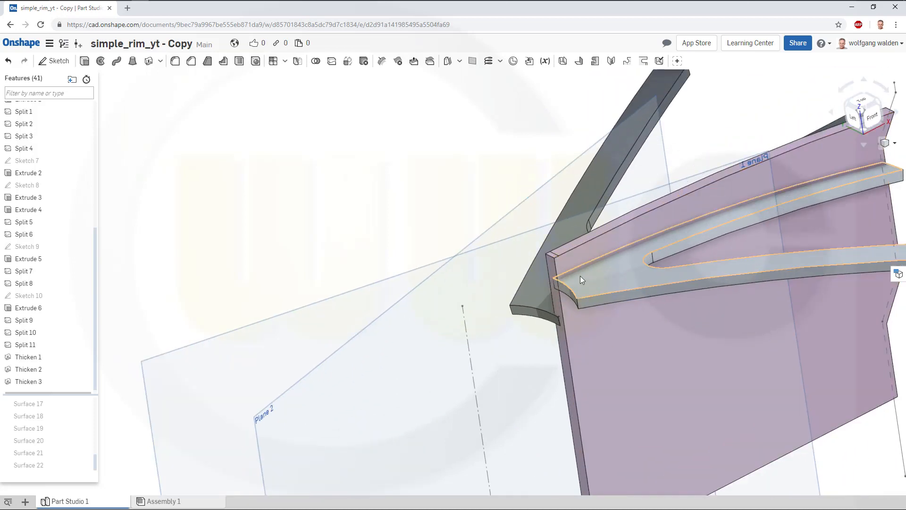
right_click_drag(581, 279, 559, 257)
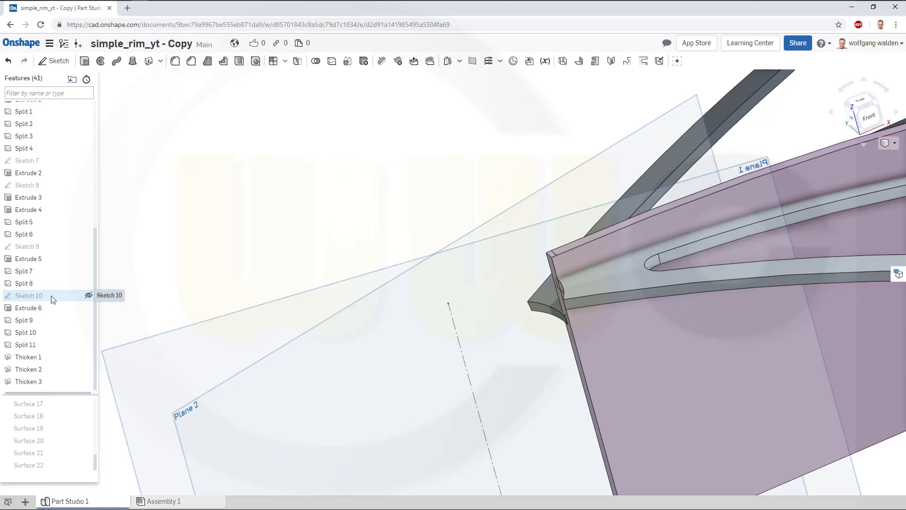
left_click(24, 248)
scroll(272, 240, "down", 3)
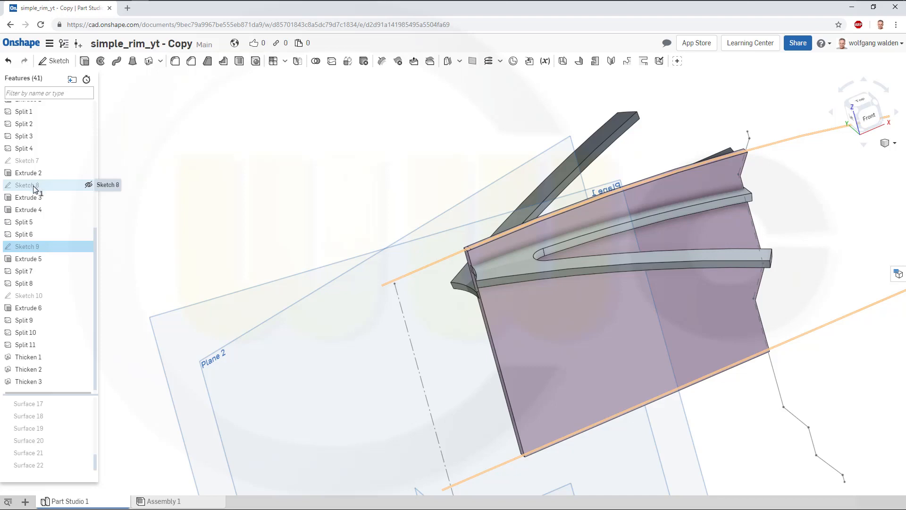
double_click(34, 188)
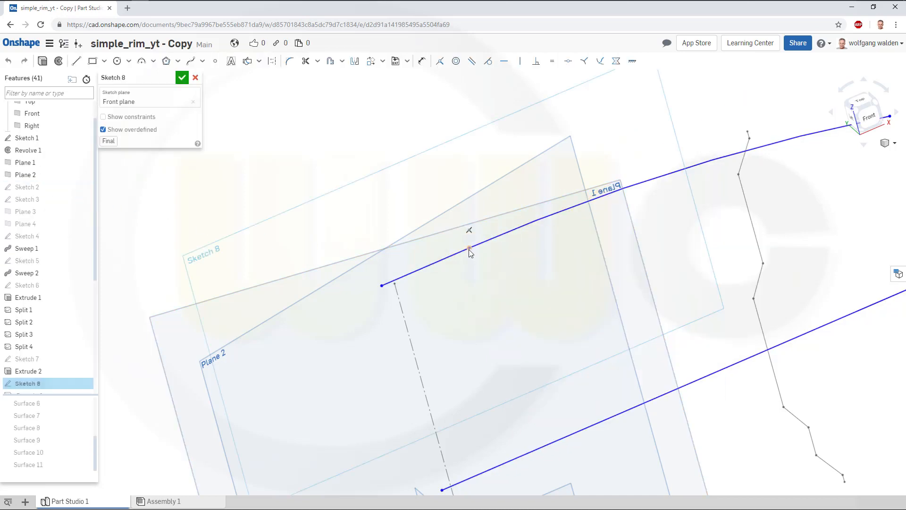
left_click_drag(468, 248, 444, 261)
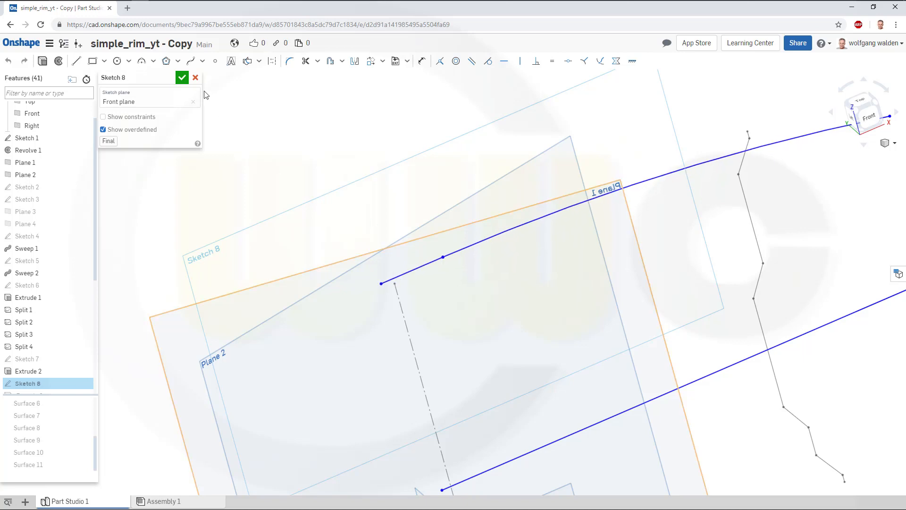
left_click(182, 78)
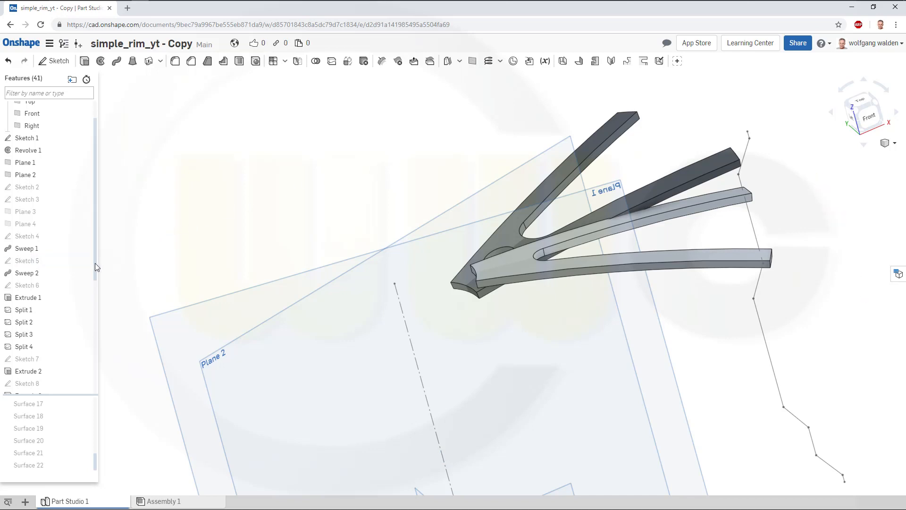
Step: Delete the Thicken 3 feature of the web between the spokes
left_click_drag(95, 266, 93, 395)
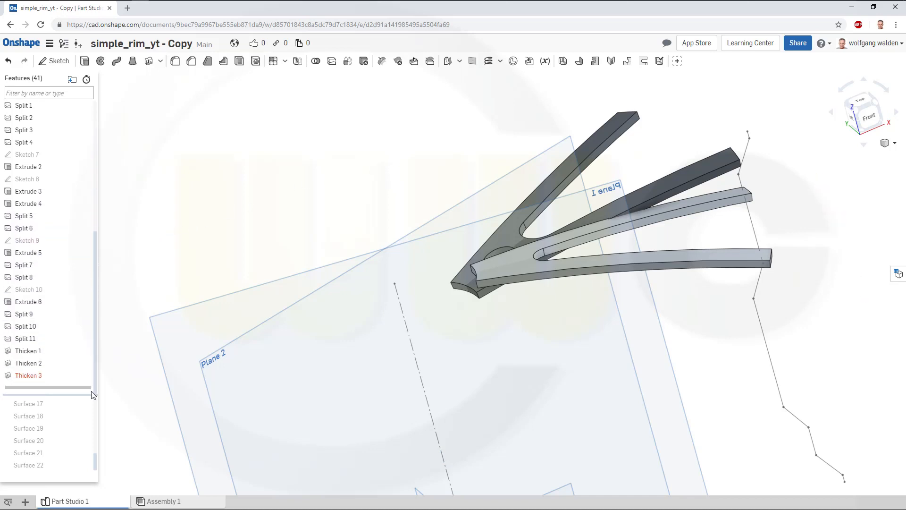
left_click(26, 376)
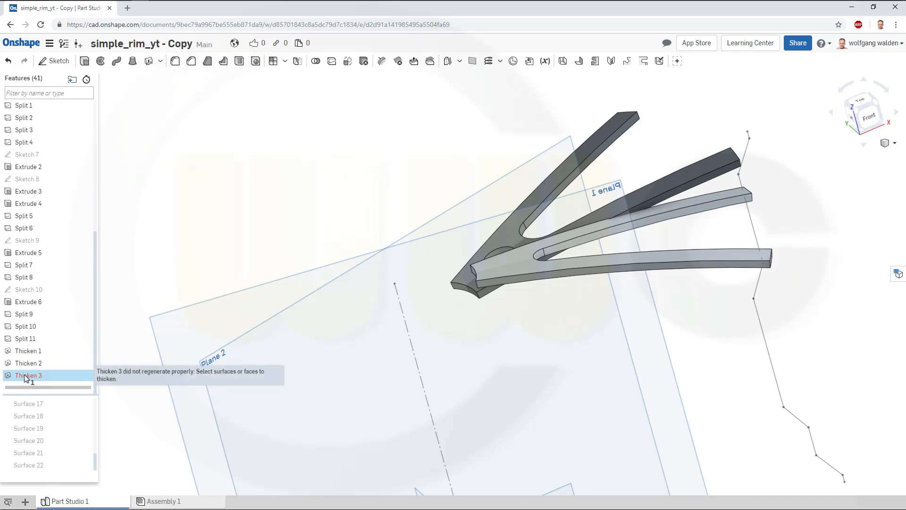
right_click(26, 378)
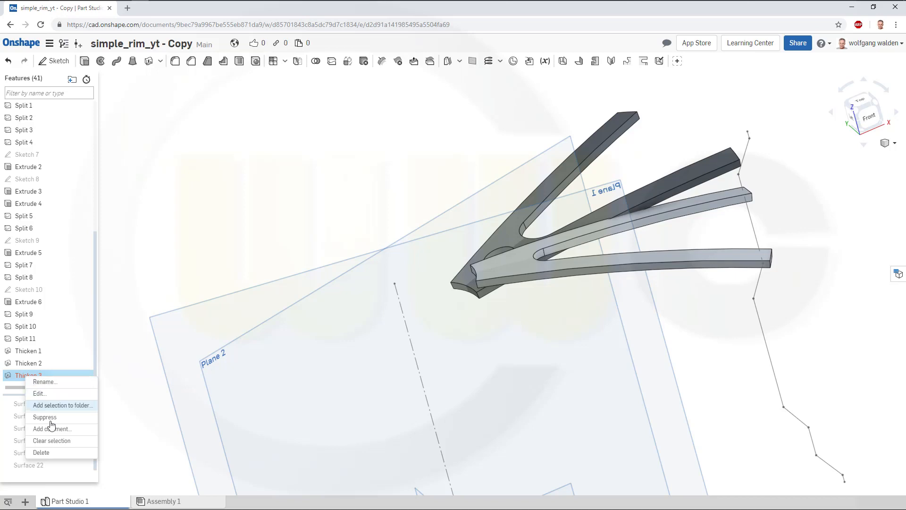
left_click(41, 453)
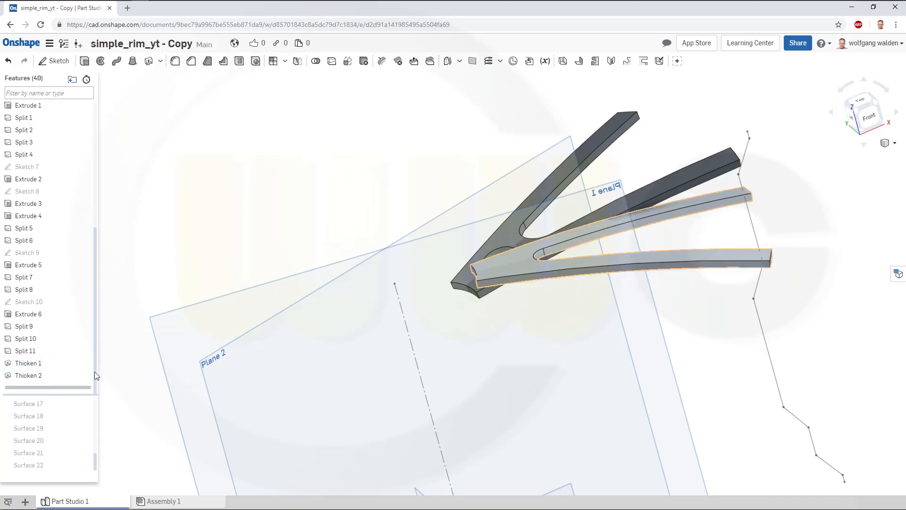
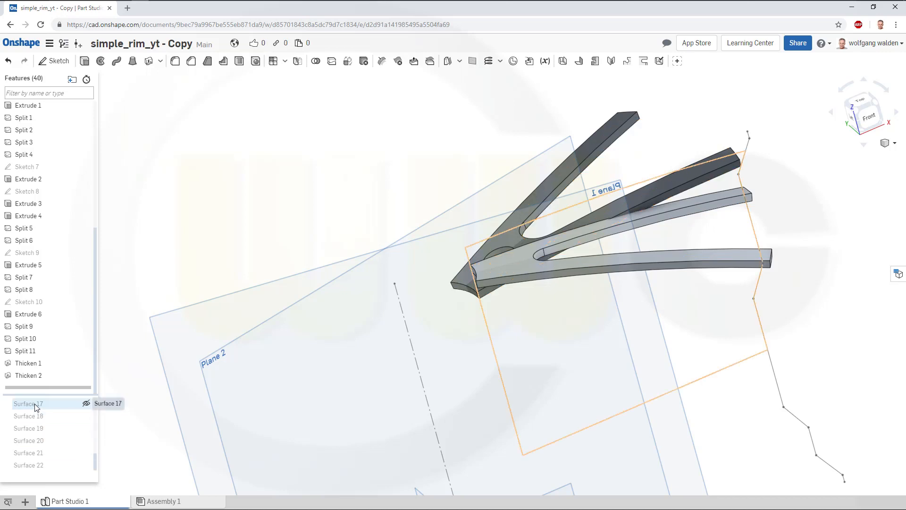
Step: Show Surface 17 and thicken it as a new part, 3 mm in each direction
left_click(85, 404)
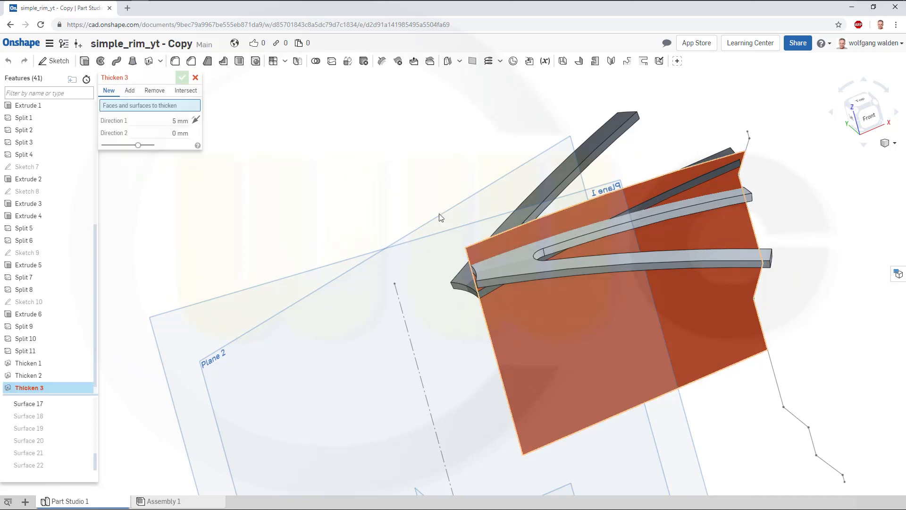
left_click(154, 120)
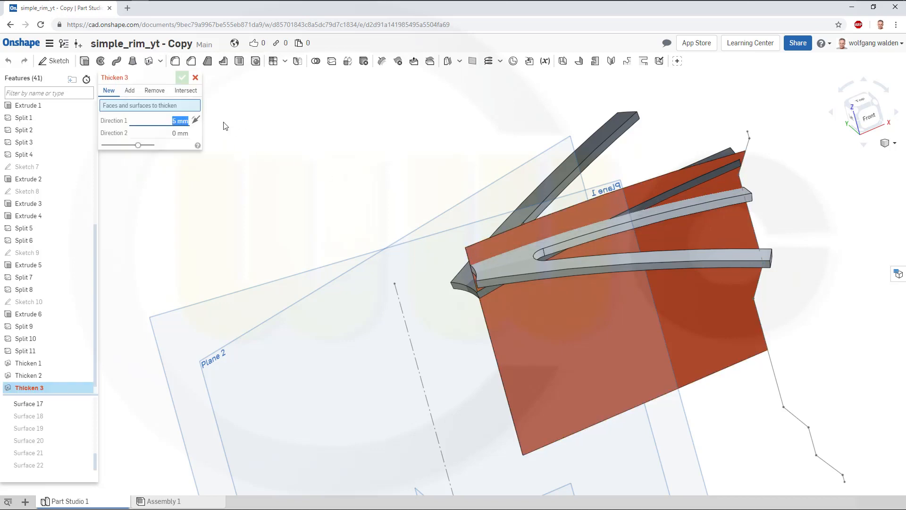
type("3")
key("Tab")
type("3")
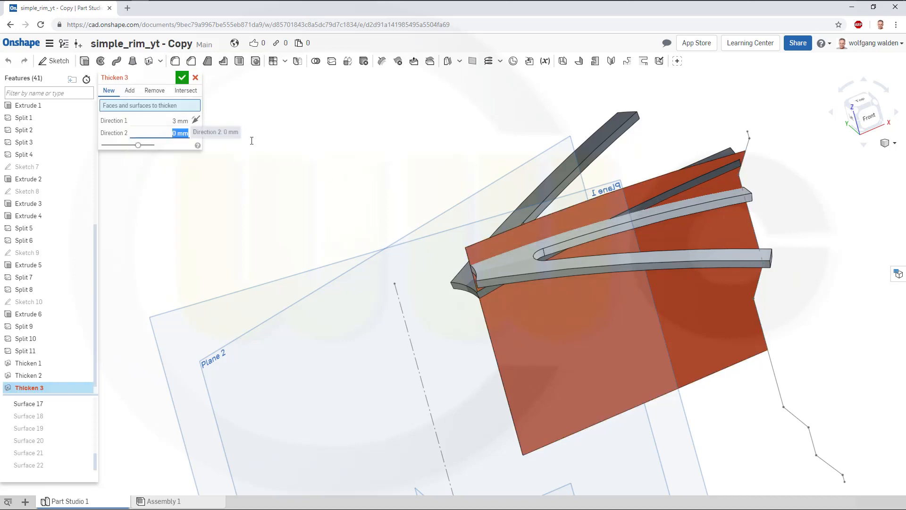
left_click(181, 78)
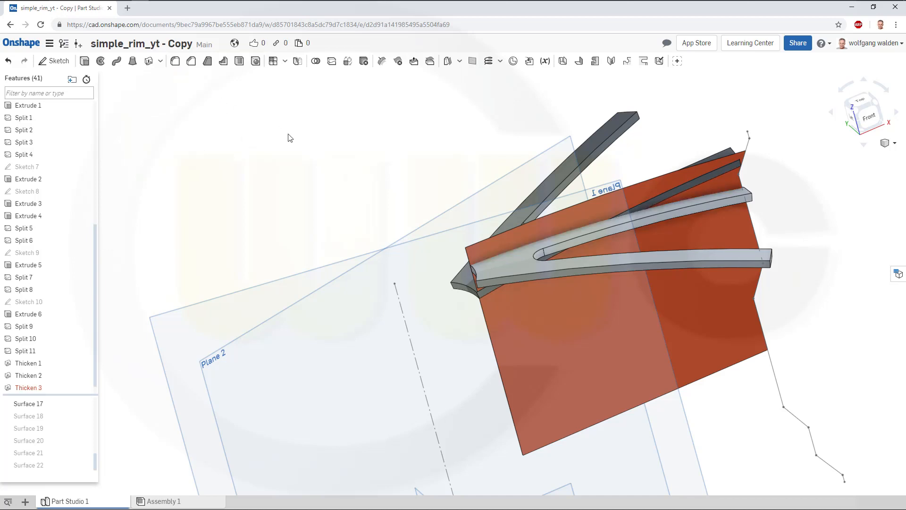
double_click(39, 388)
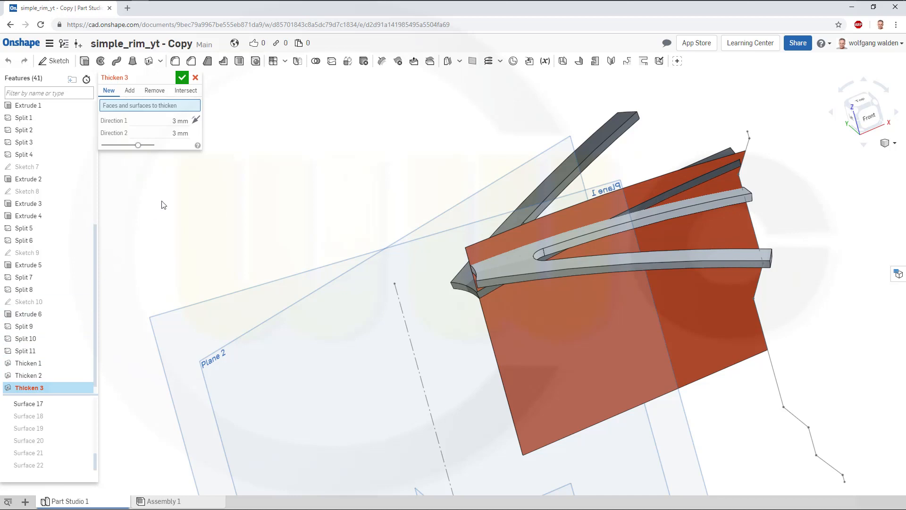
left_click(536, 324)
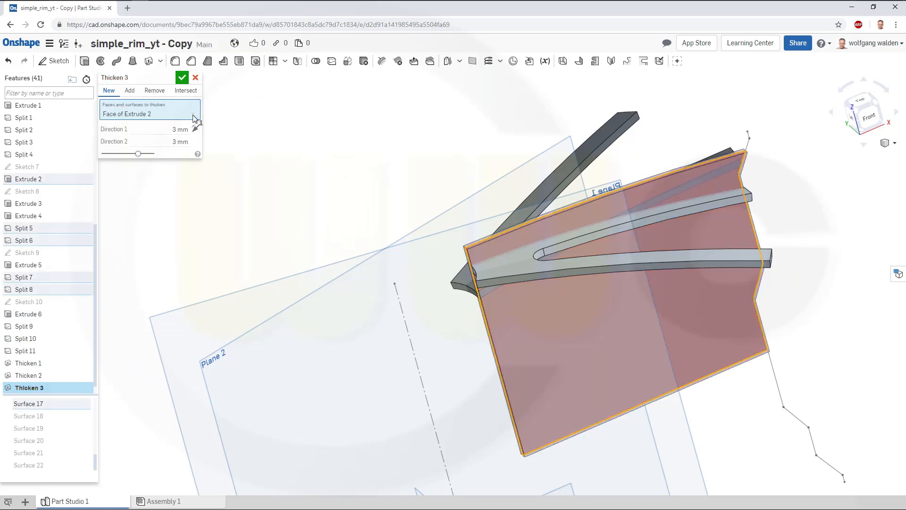
left_click(182, 77)
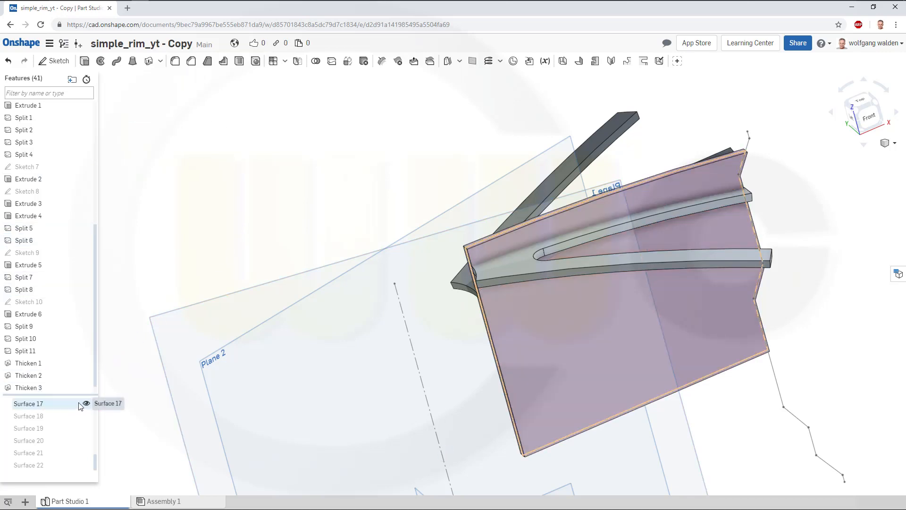
Step: Begin shelling the thickened spoke without the round hole, removing its upper face and setting the shell thickness to 2 mm
right_click_drag(321, 203, 356, 205)
scroll(580, 164, "up", 2)
scroll(583, 165, "down", 3)
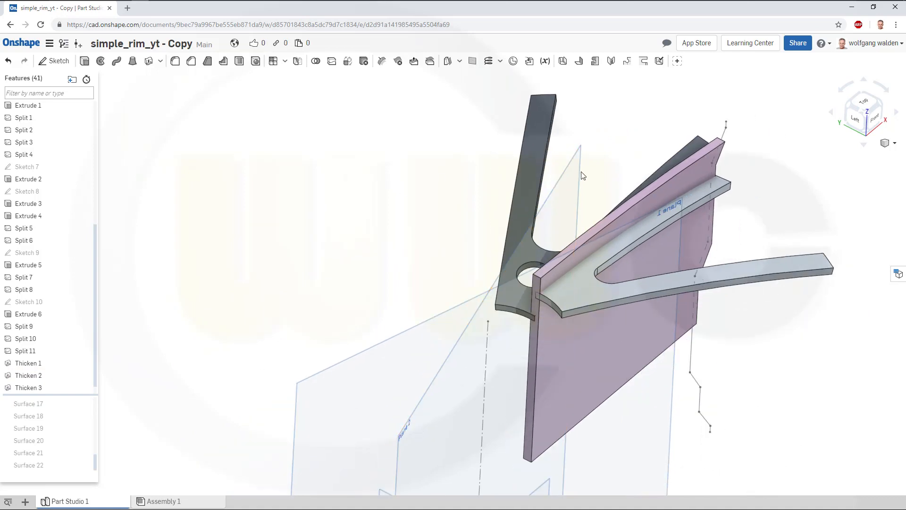
scroll(591, 159, "up", 1)
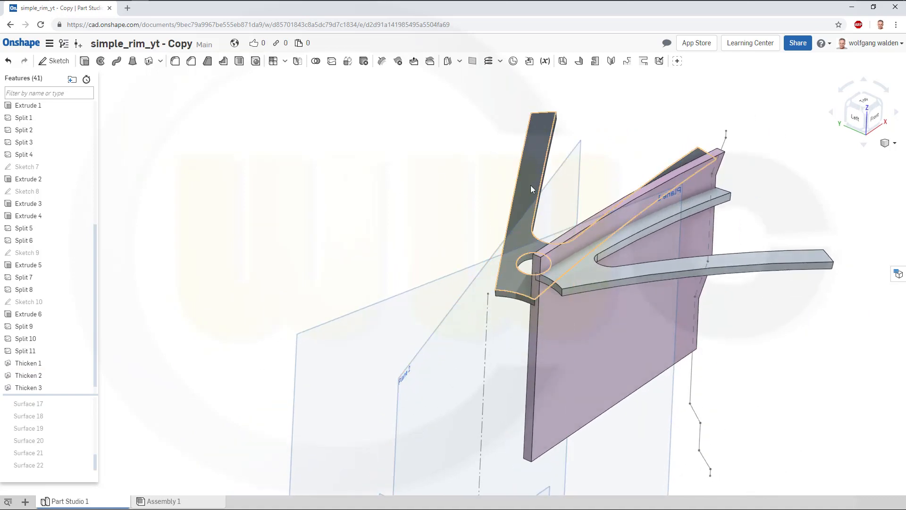
scroll(583, 219, "up", 2)
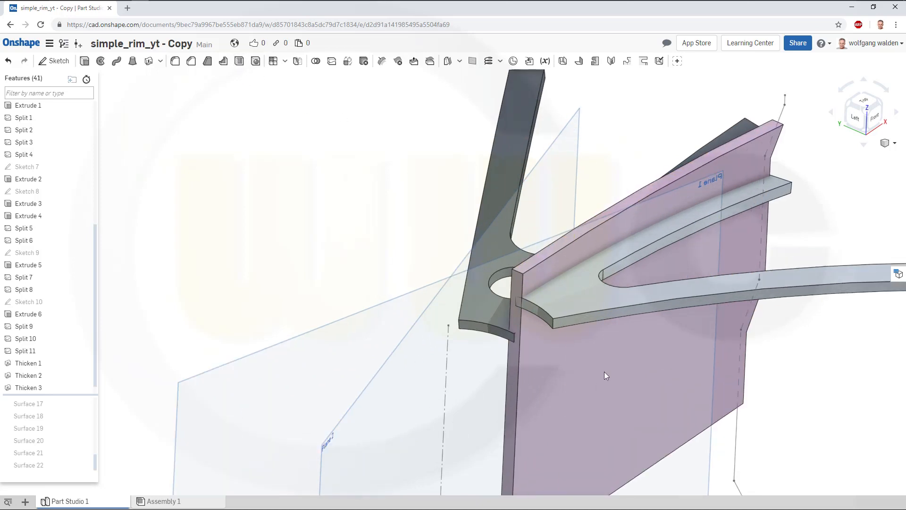
left_click(615, 267)
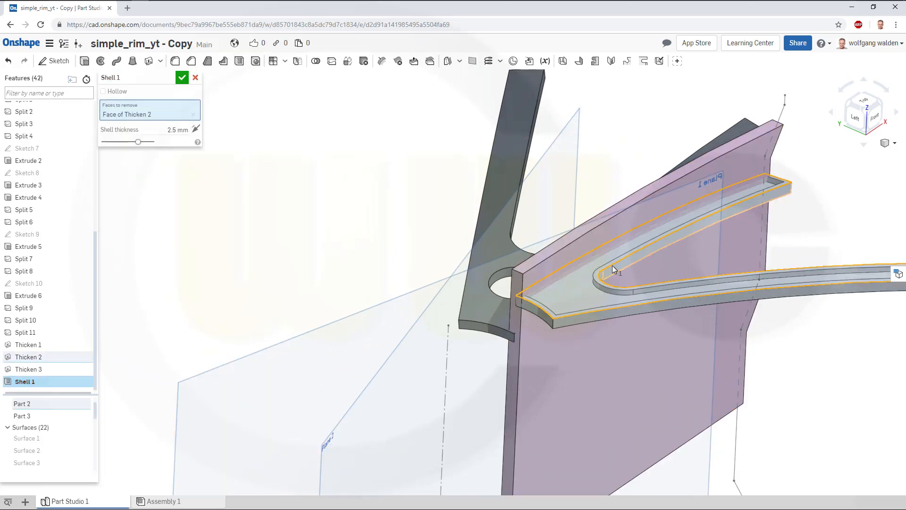
left_click(160, 128)
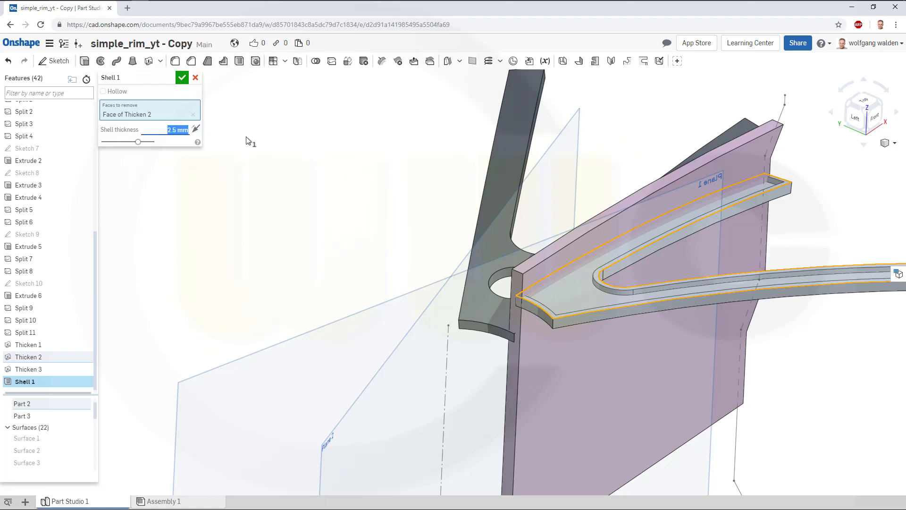
type("2")
Step: Add the spoke's hub-end face, long outer side face and both arm end faces to the faces removed by the shell, and apply it
left_click(538, 313)
right_click_drag(644, 343, 613, 323)
left_click(683, 265)
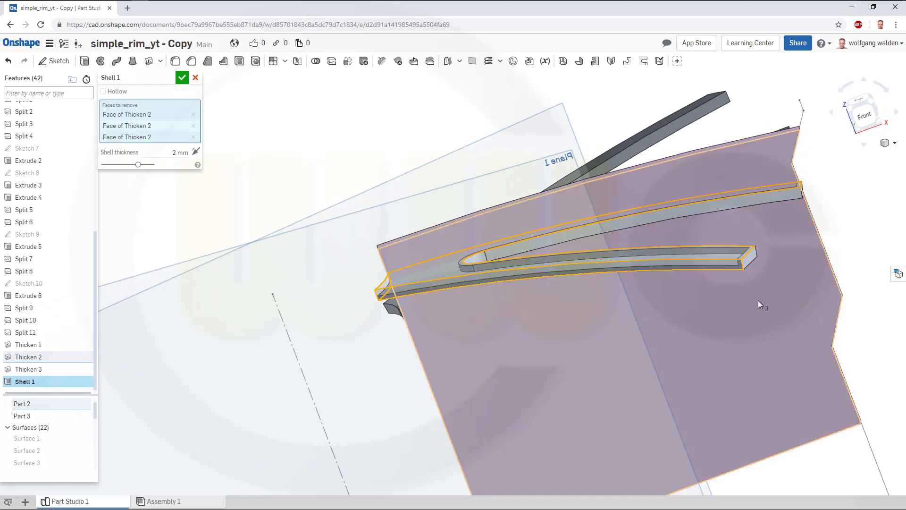
left_click(749, 260)
right_click_drag(751, 313, 720, 322)
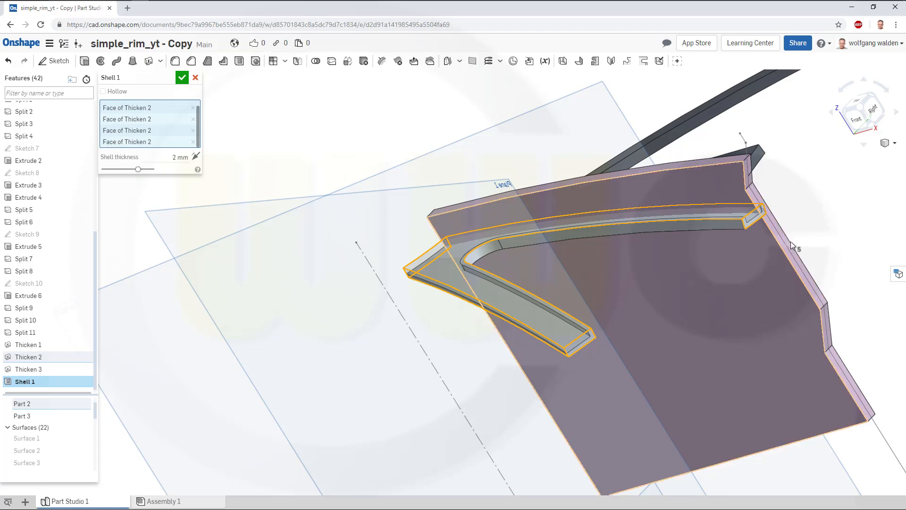
right_click_drag(662, 277, 763, 272)
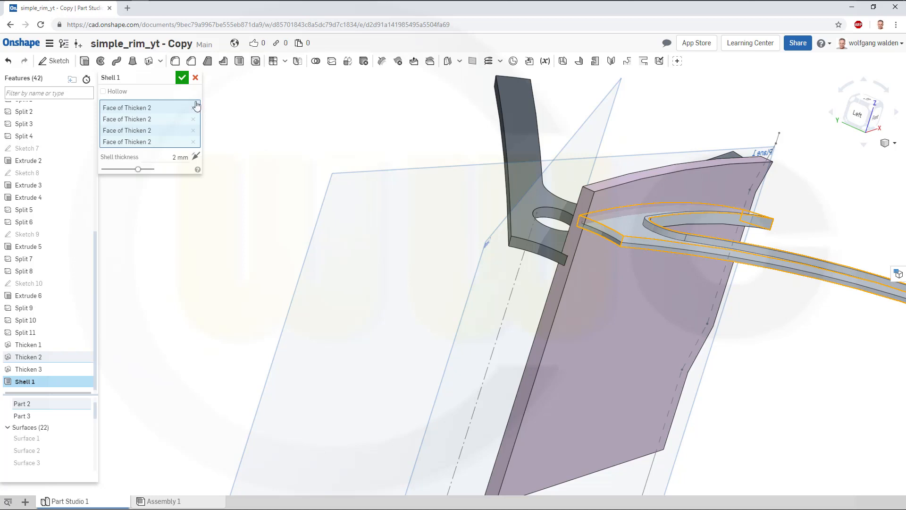
left_click(182, 79)
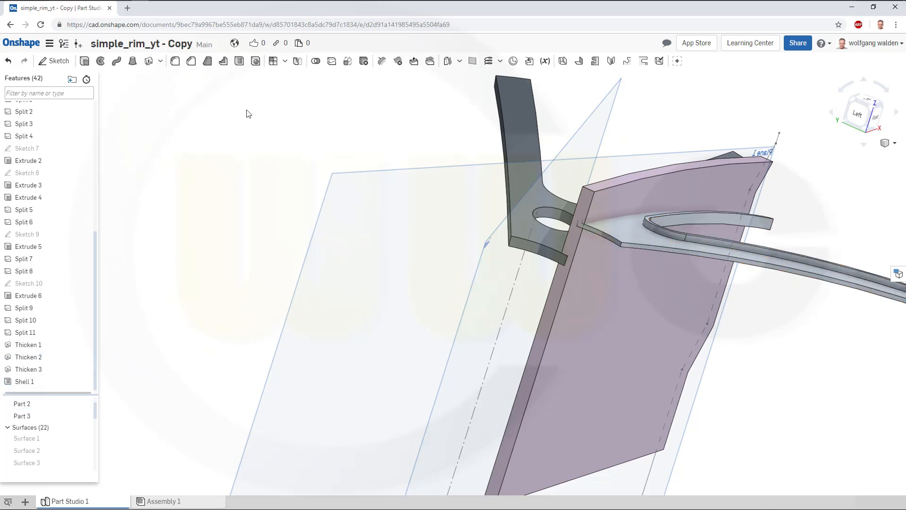
Step: Shell the spoke with the round hole to 2 mm, removing its upper face, hub-end face, long outer side face and both arm end faces
right_click_drag(282, 143, 288, 145)
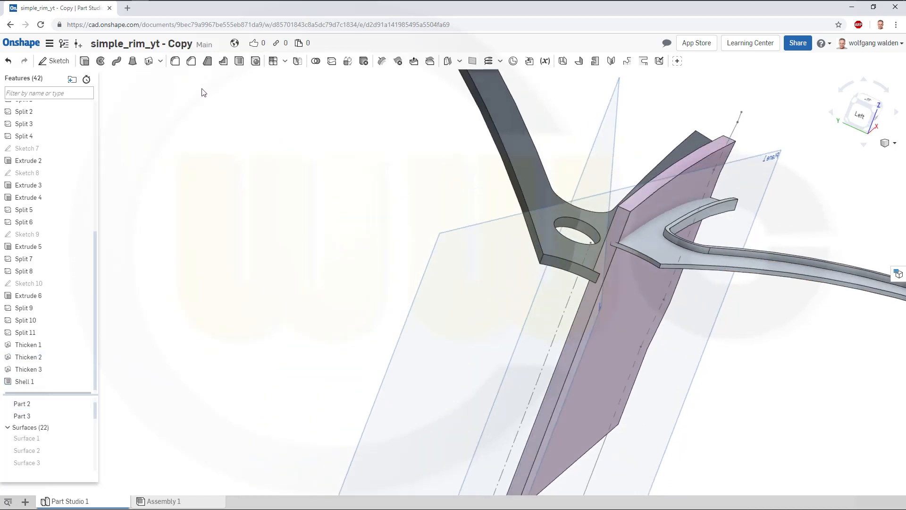
left_click(239, 61)
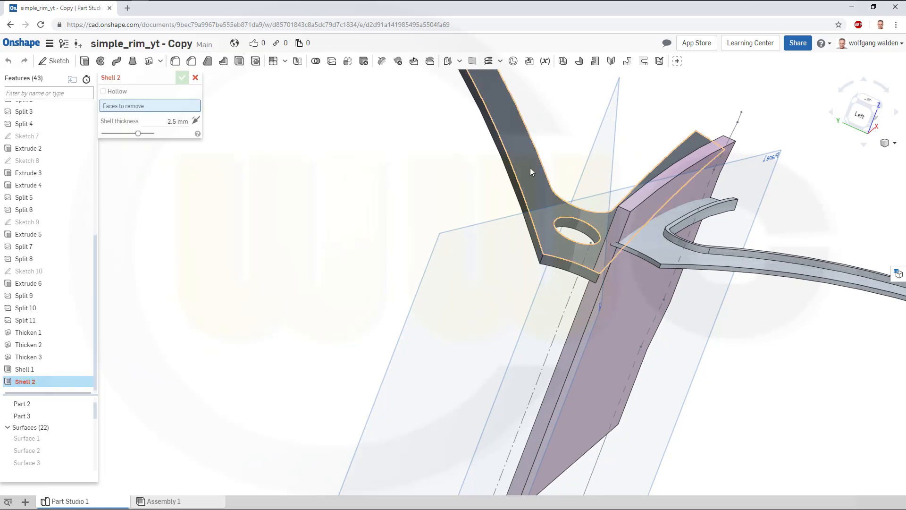
left_click(452, 247)
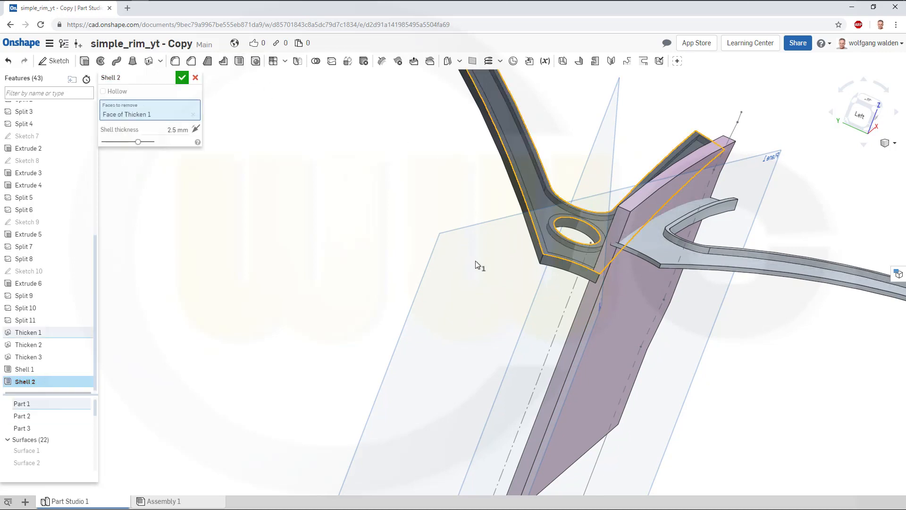
left_click(554, 264)
left_click(537, 250)
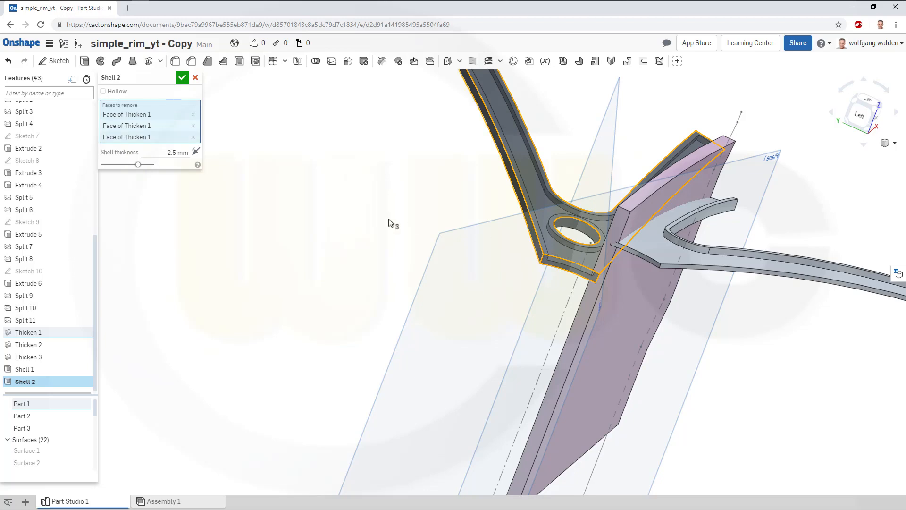
right_click_drag(471, 238, 601, 314)
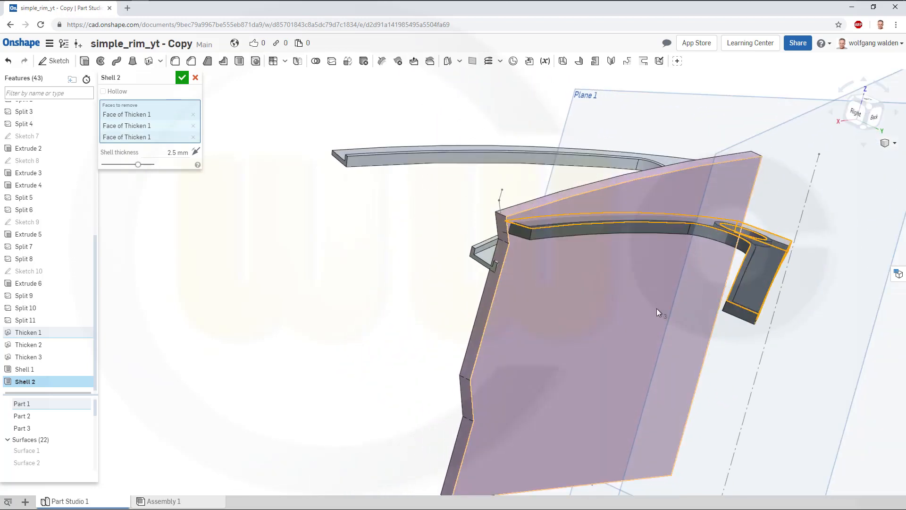
left_click(649, 296)
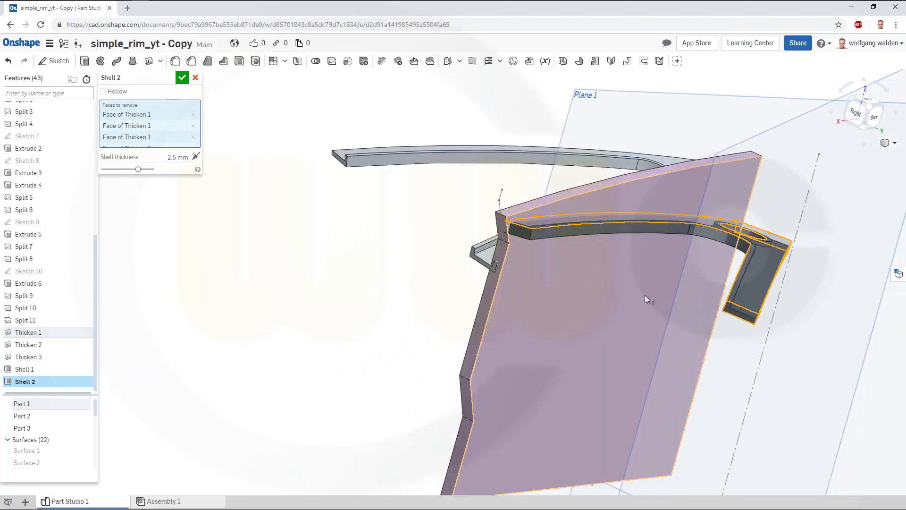
left_click(525, 235)
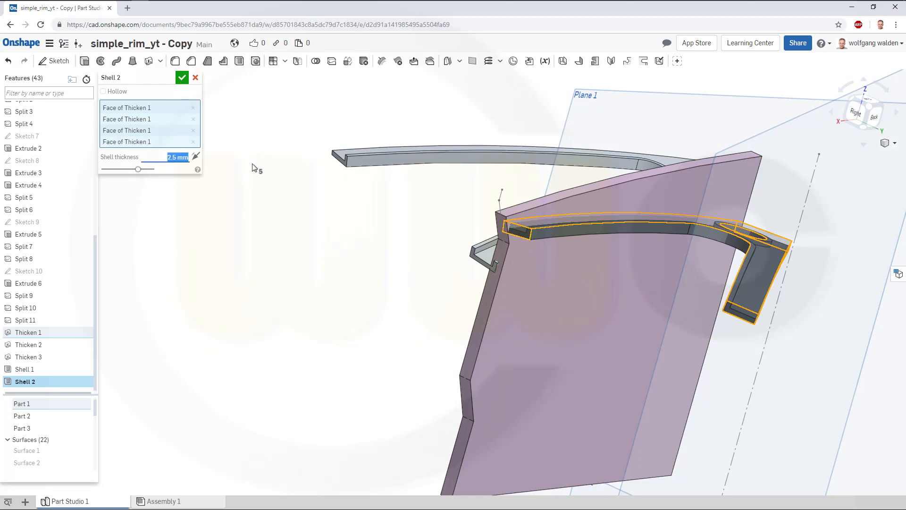
type("2")
key("Return")
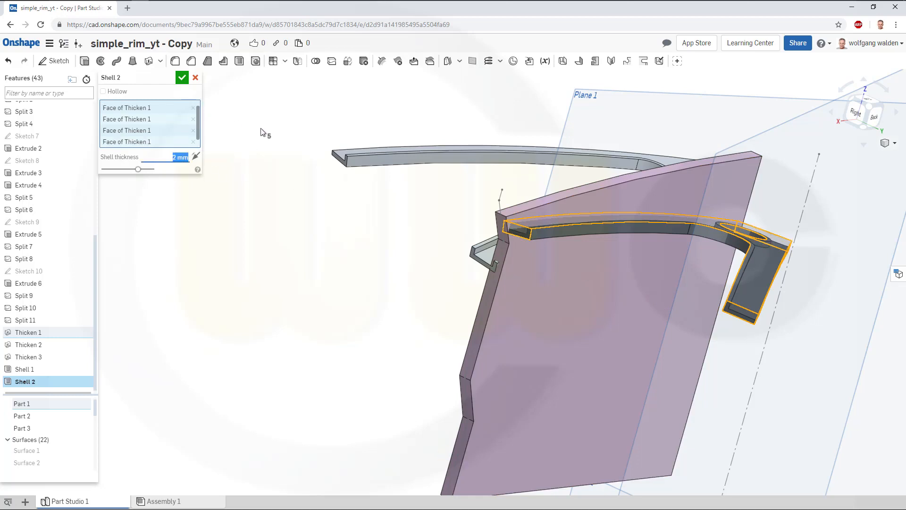
right_click_drag(281, 168, 263, 196)
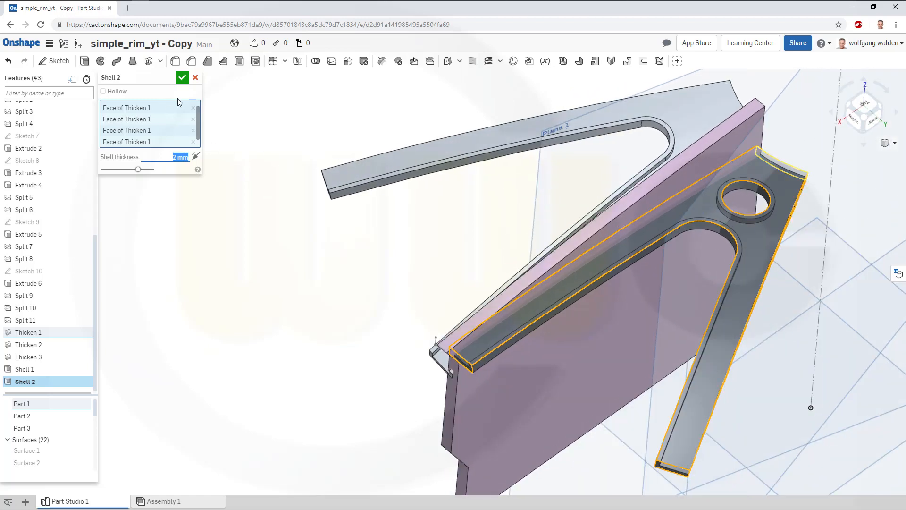
left_click(184, 79)
Step: Set up a circular 3 mm fillet on the two long upper edges of the thickened web
right_click_drag(348, 253, 245, 217)
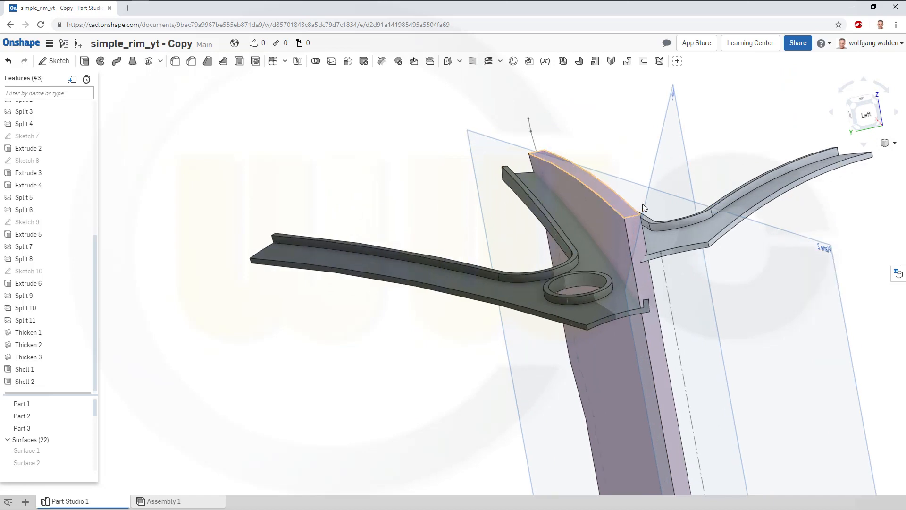
right_click_drag(785, 225, 777, 254)
scroll(776, 251, "up", 3)
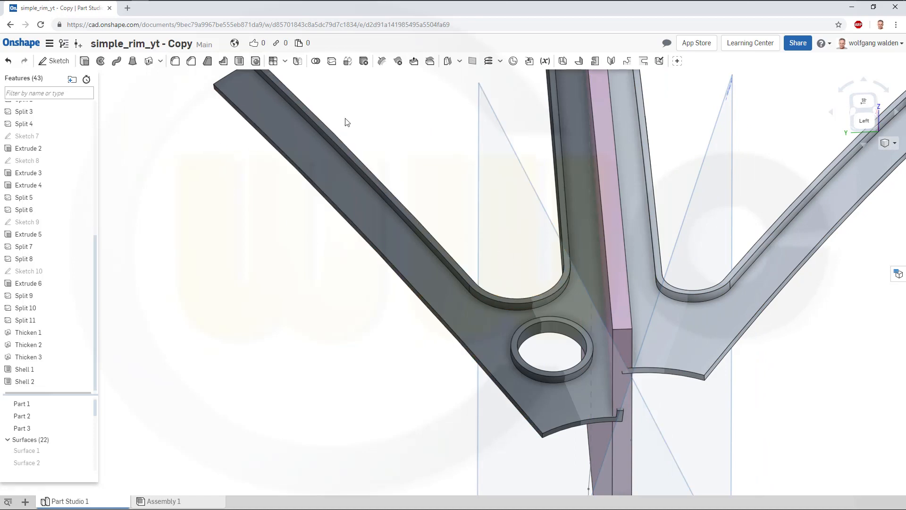
scroll(398, 170, "down", 3)
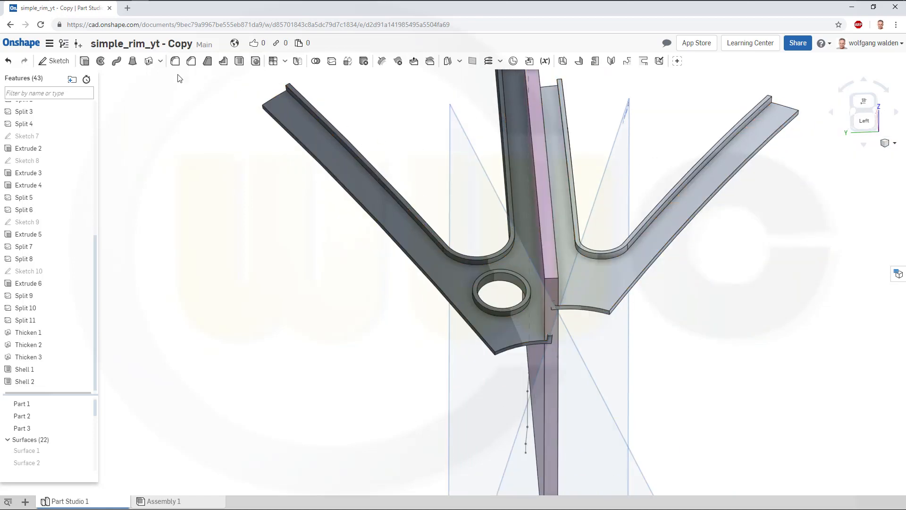
left_click(175, 61)
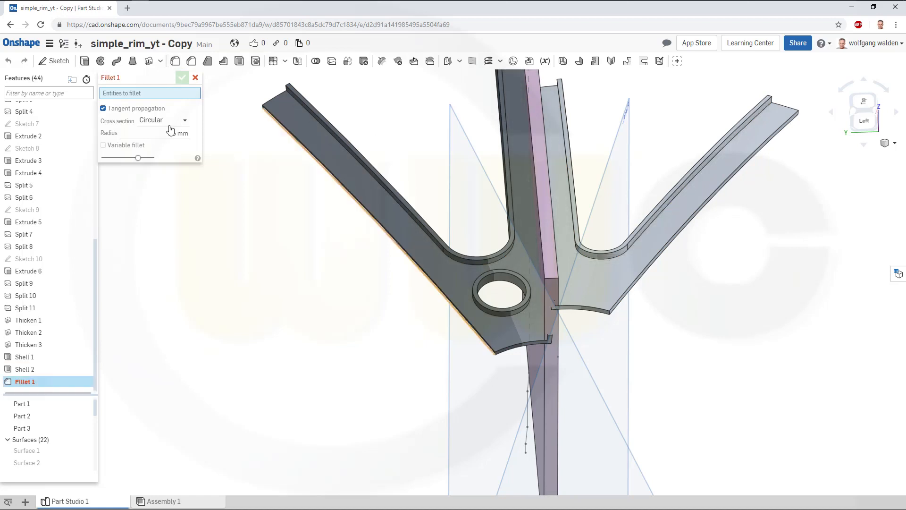
left_click(190, 133)
type("3")
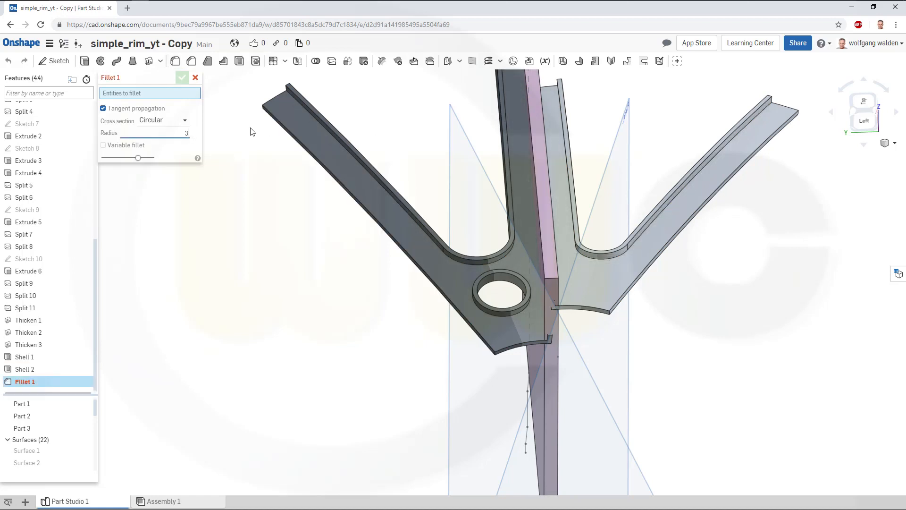
left_click(538, 197)
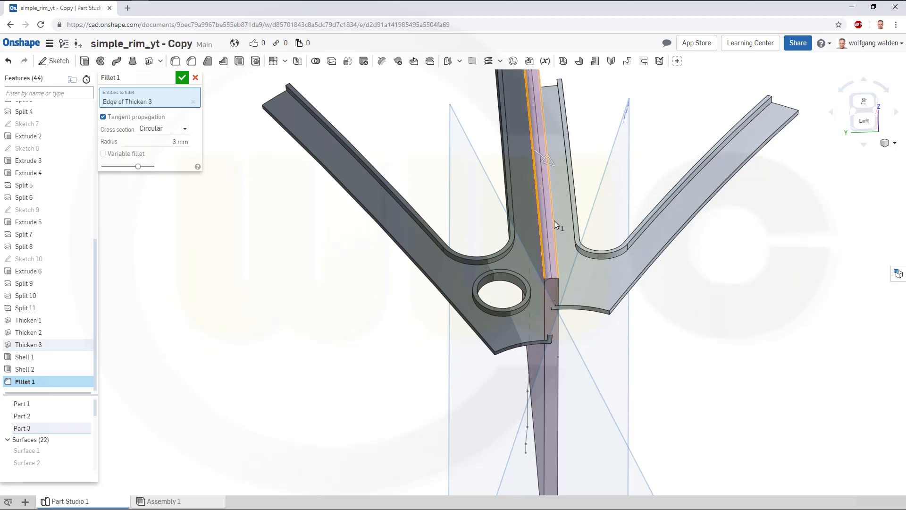
left_click(554, 220)
Step: Add the two long lower edges of the thickened web to the 3 mm fillet and apply it
right_click_drag(698, 368, 679, 338)
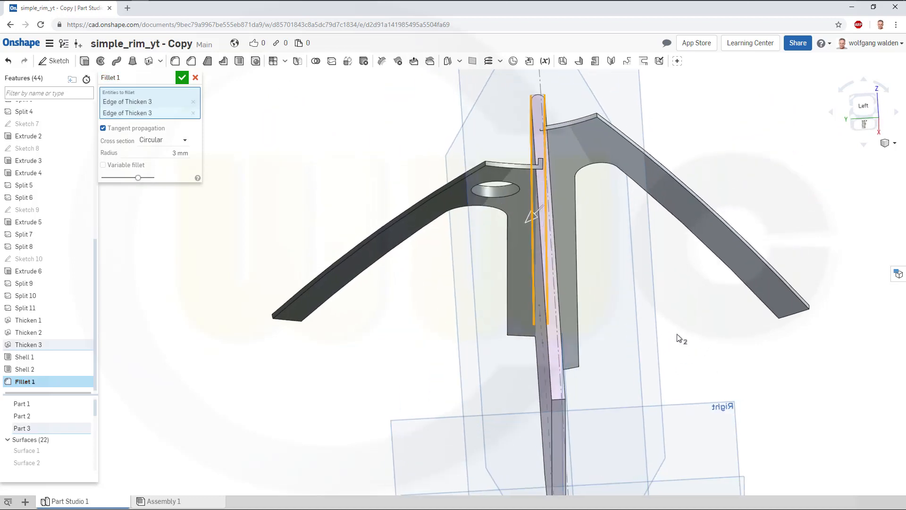
left_click(566, 433)
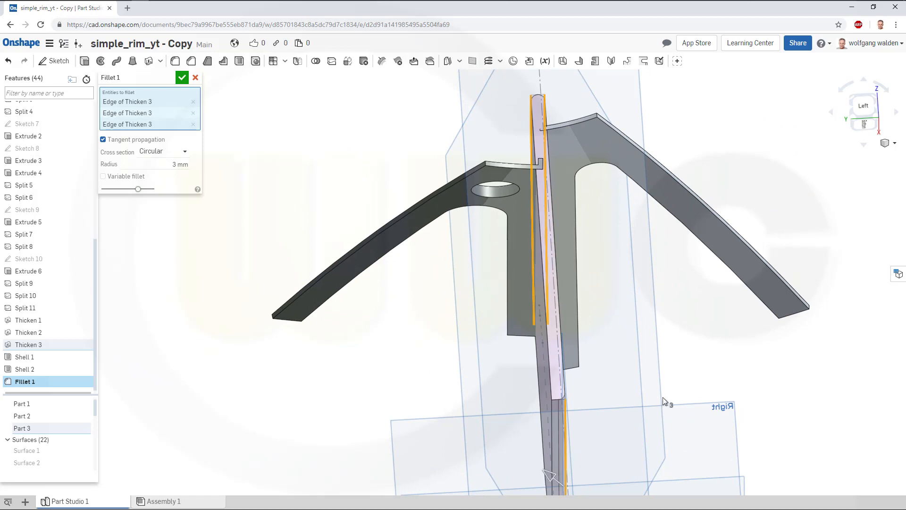
left_click(551, 410)
right_click_drag(462, 370, 472, 380)
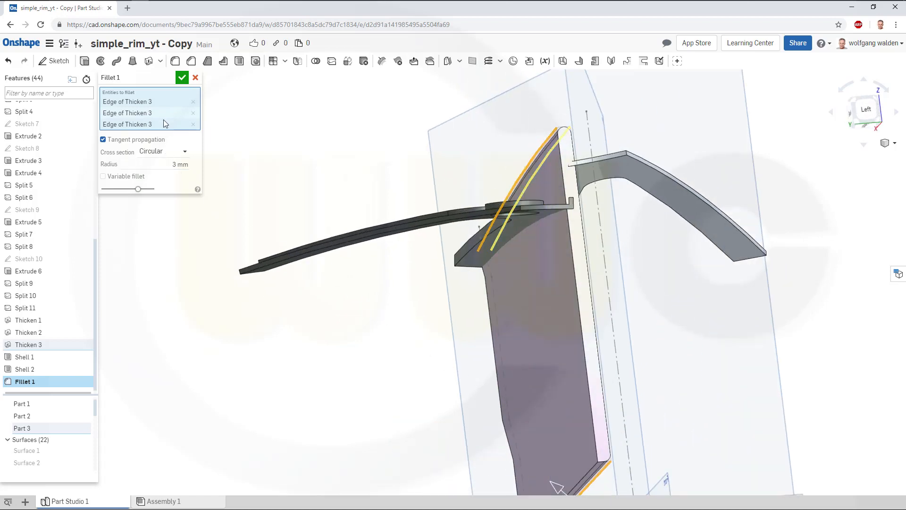
left_click(588, 469)
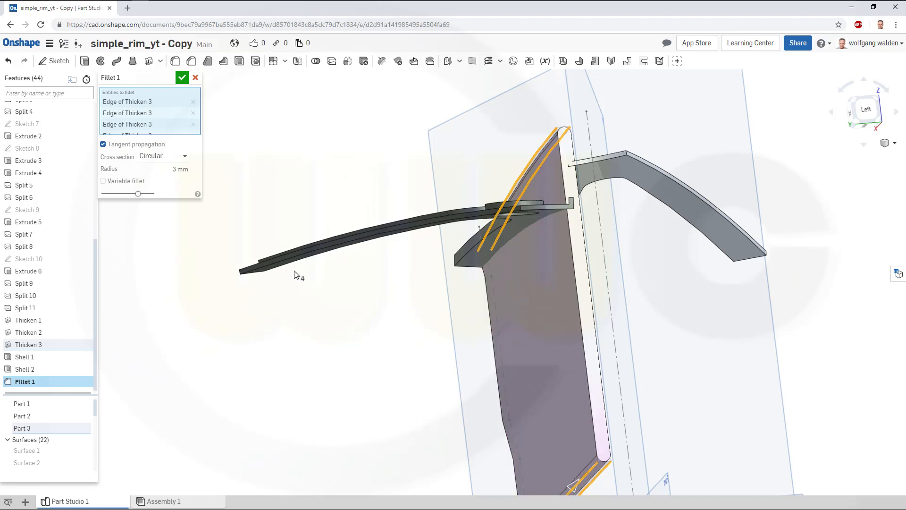
left_click(182, 78)
Step: Begin a circular part pattern of the filleted web around the axis line of Sketch 1
right_click_drag(330, 196, 528, 259)
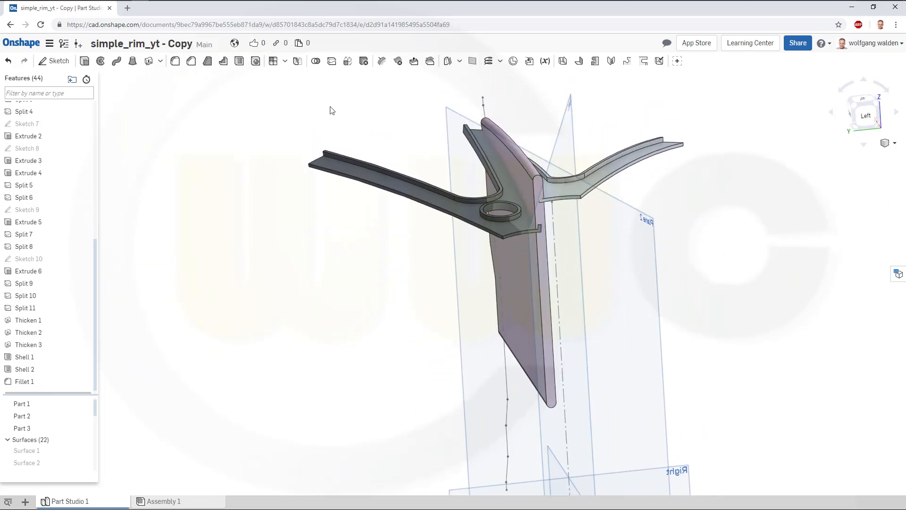
left_click(285, 60)
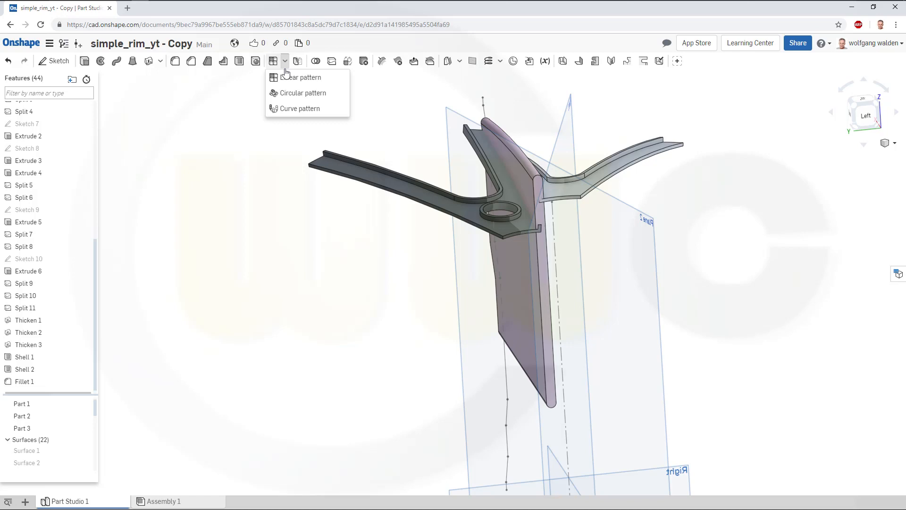
left_click(291, 94)
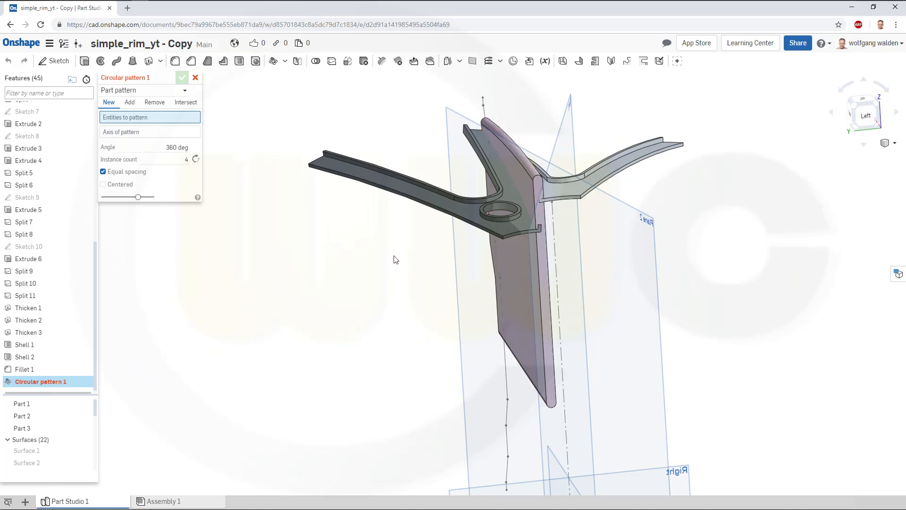
left_click(529, 278)
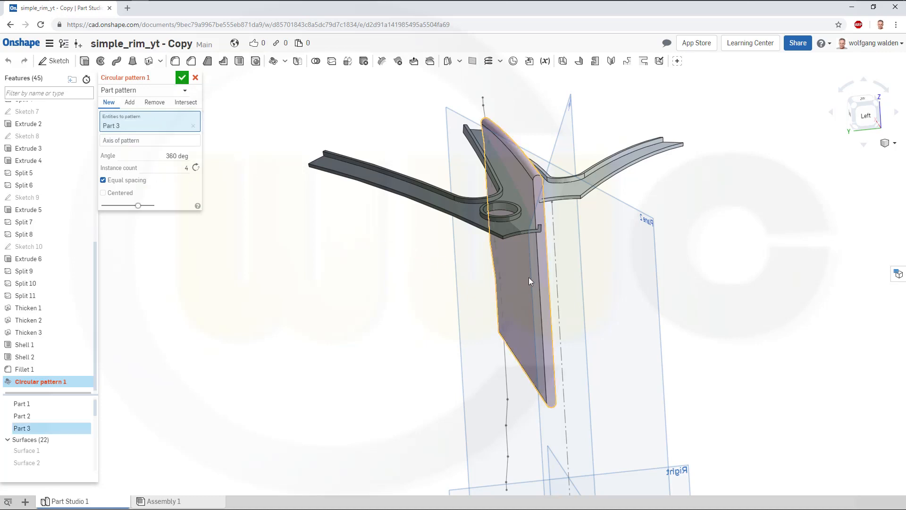
left_click(132, 140)
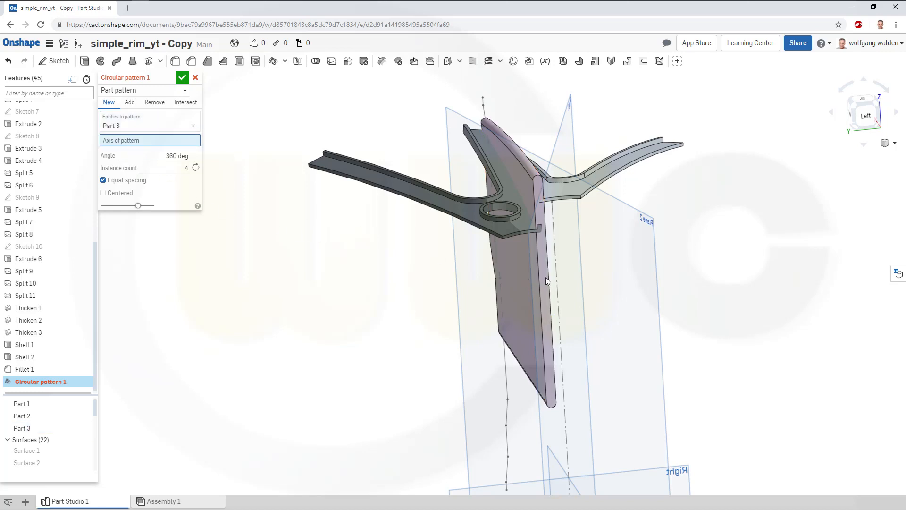
left_click(557, 269)
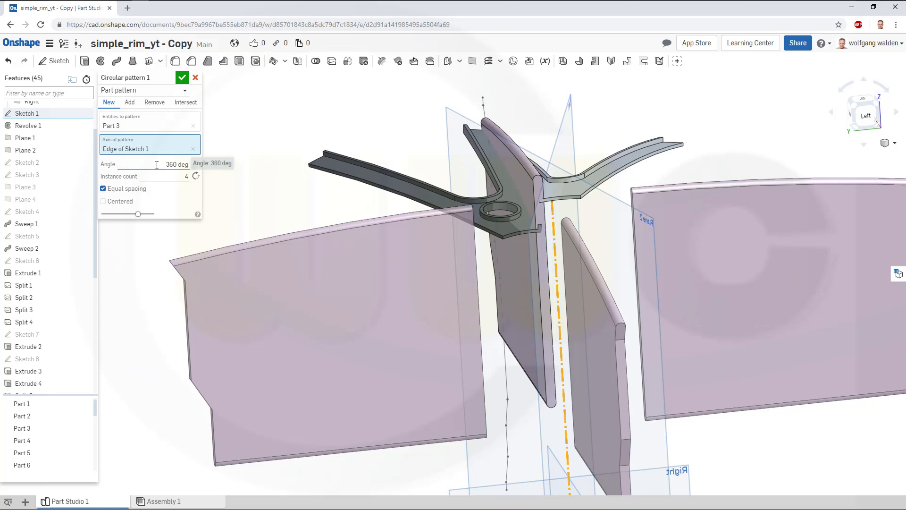
Step: Set the circular pattern's angle to 60 degrees and its instance count to 3
left_click_drag(155, 164, 289, 186)
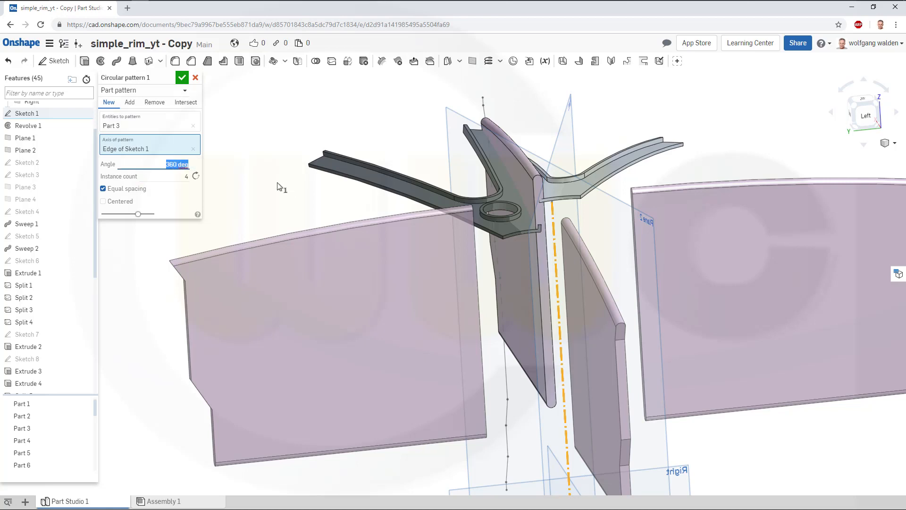
type("3")
left_click_drag(180, 165, 197, 170)
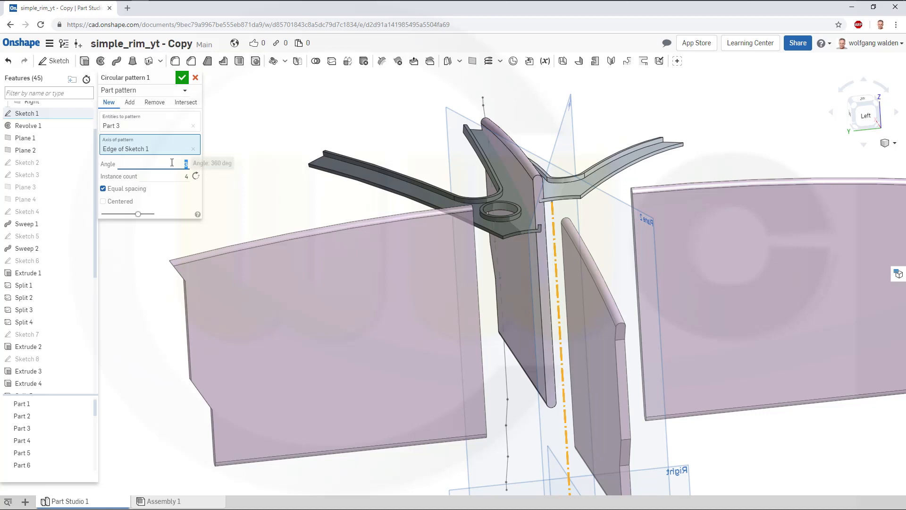
type("60")
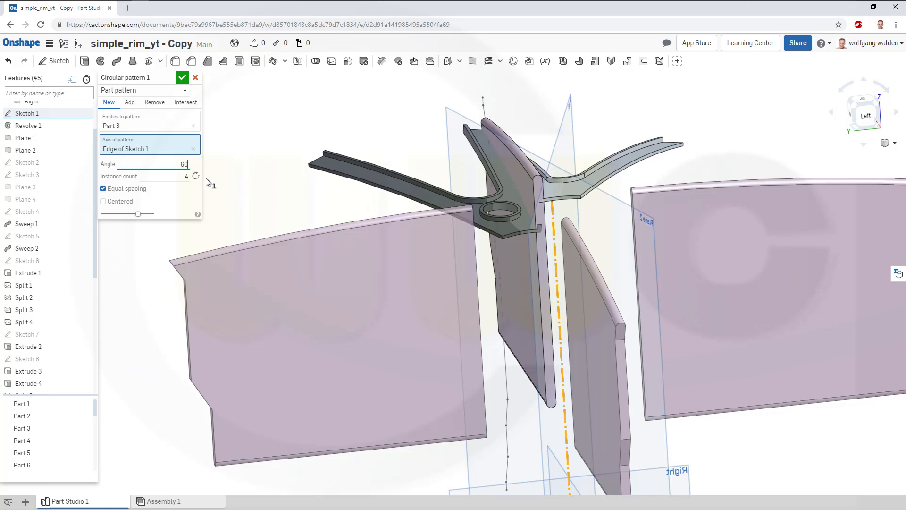
double_click(172, 176)
type("3")
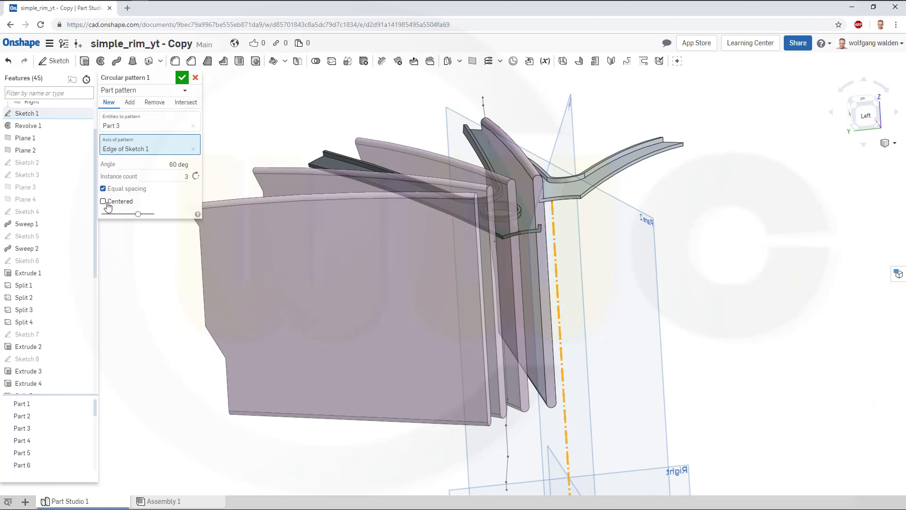
Step: Center the web's circular pattern, set it to 2 instances at a 30 degree angle, and apply it
left_click(106, 202)
right_click_drag(218, 150, 236, 191)
scroll(245, 177, "down", 3)
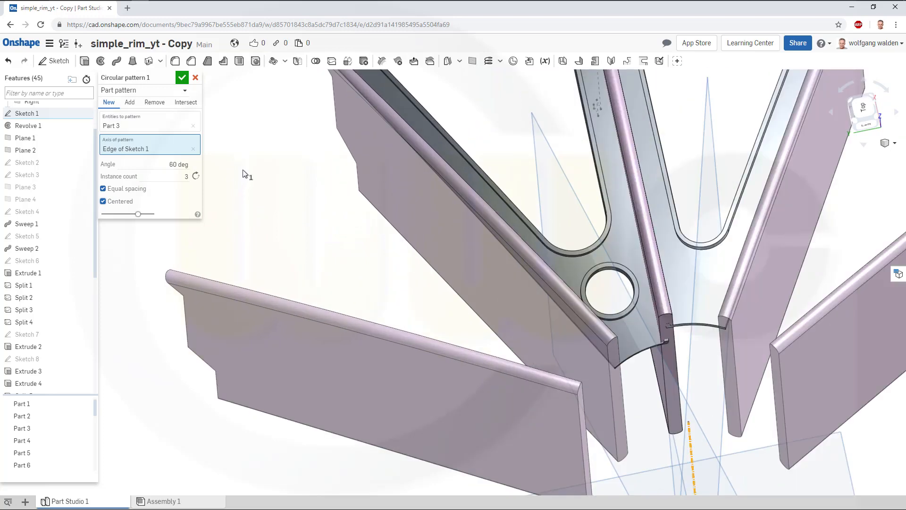
scroll(288, 147, "down", 2)
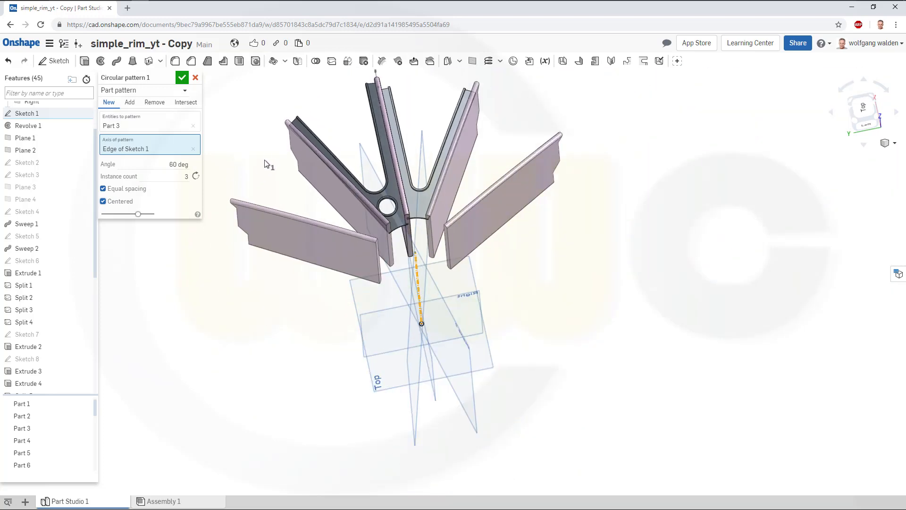
right_click_drag(267, 164, 243, 143)
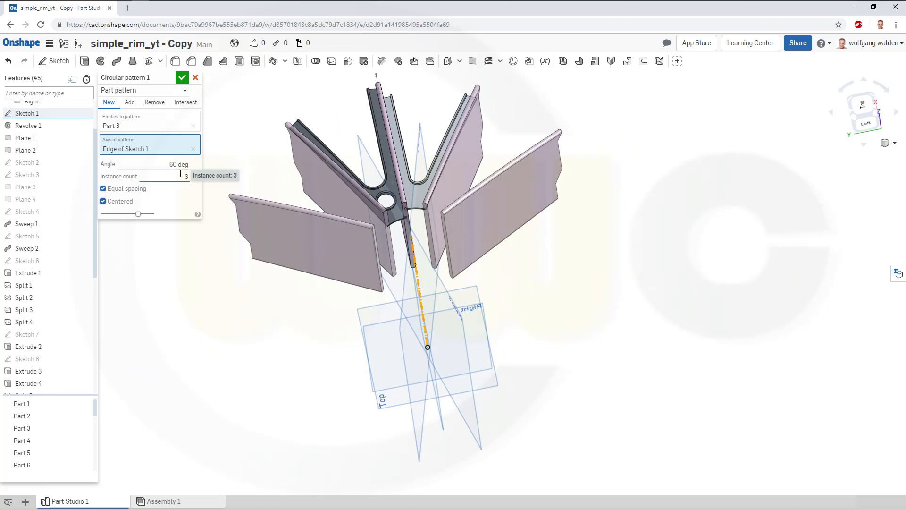
left_click_drag(182, 173, 201, 173)
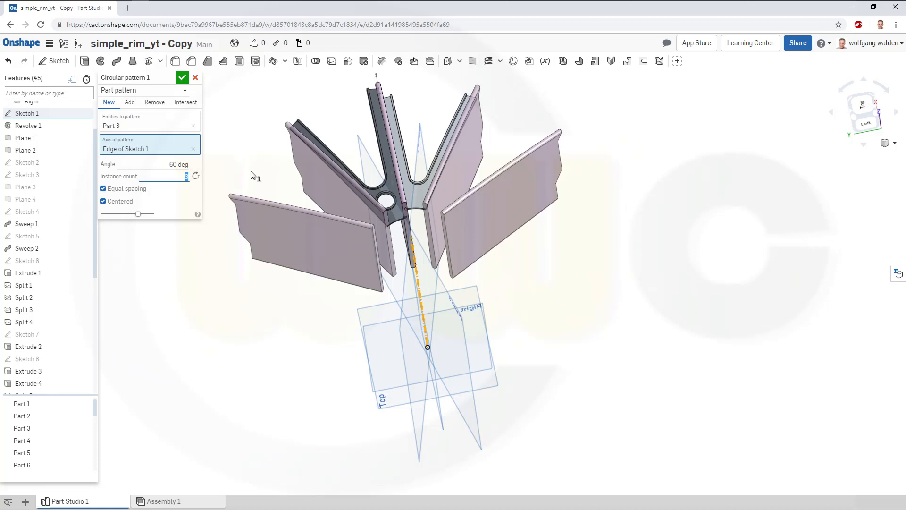
type("2")
key("Return")
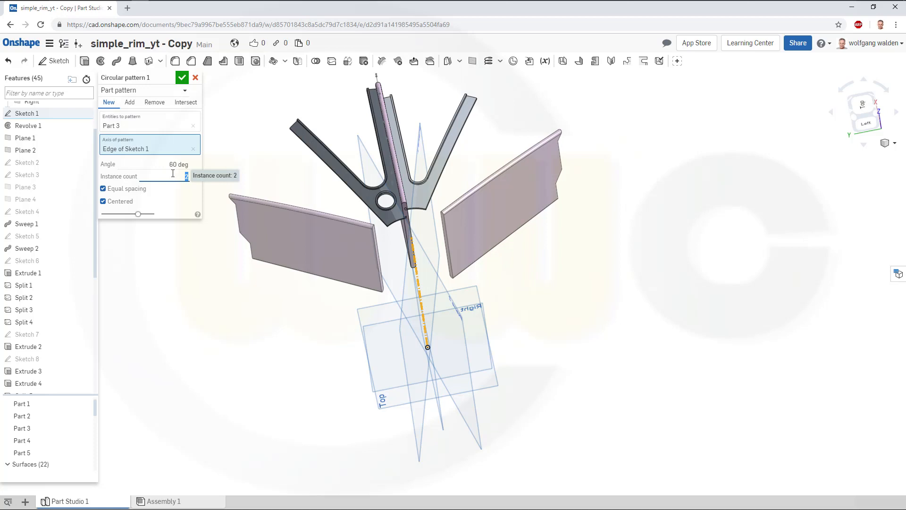
left_click_drag(167, 165, 201, 168)
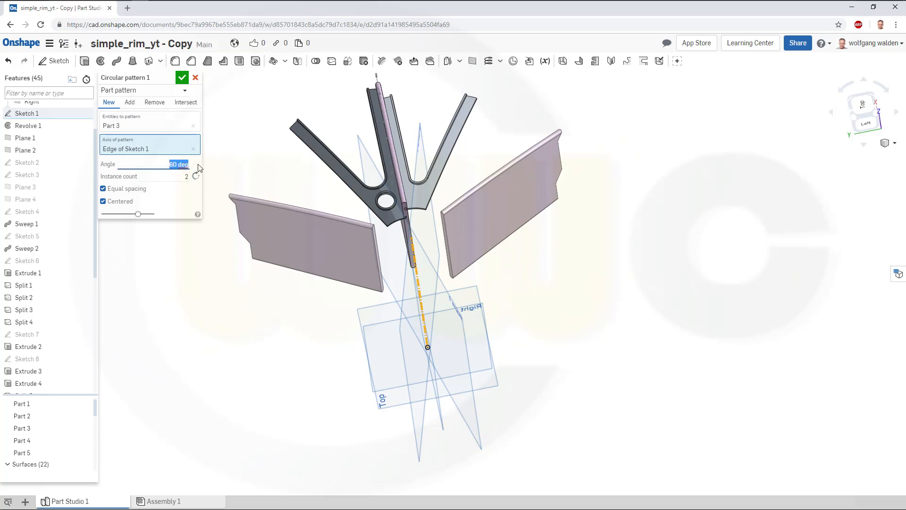
type("30")
key("Return")
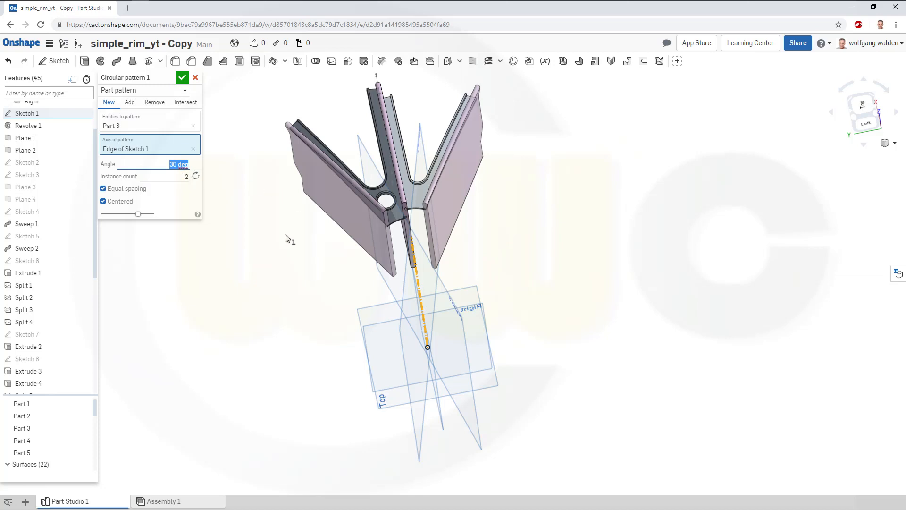
right_click_drag(285, 238, 302, 250)
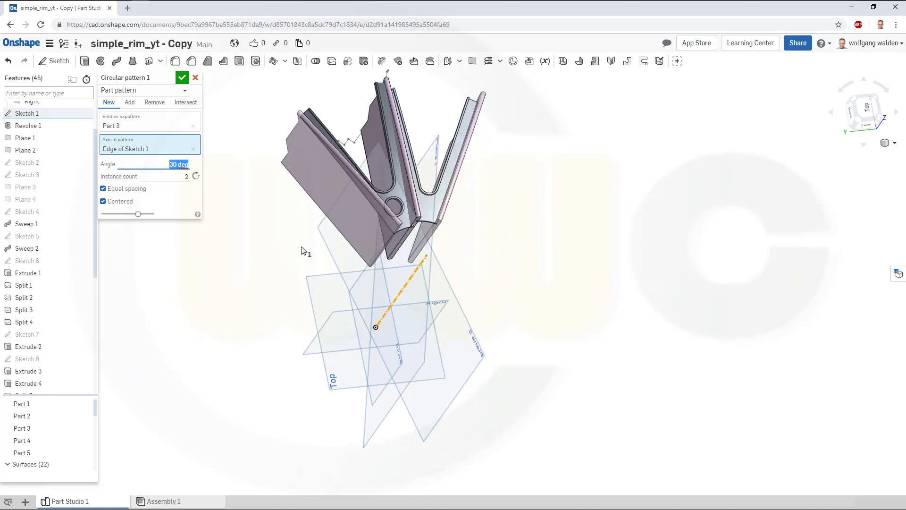
left_click(182, 77)
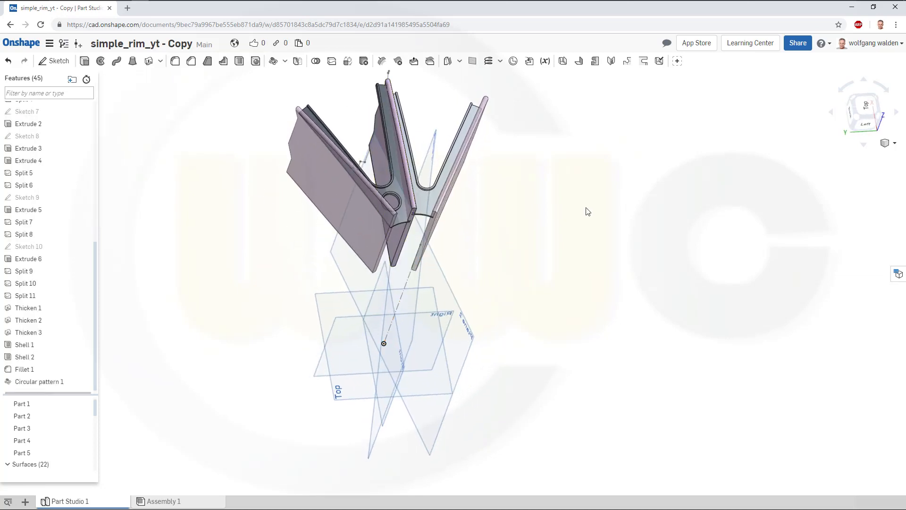
Step: Combine the spoke with the round hole and the three webs with a Boolean union
right_click_drag(551, 218, 327, 121)
scroll(320, 119, "up", 3)
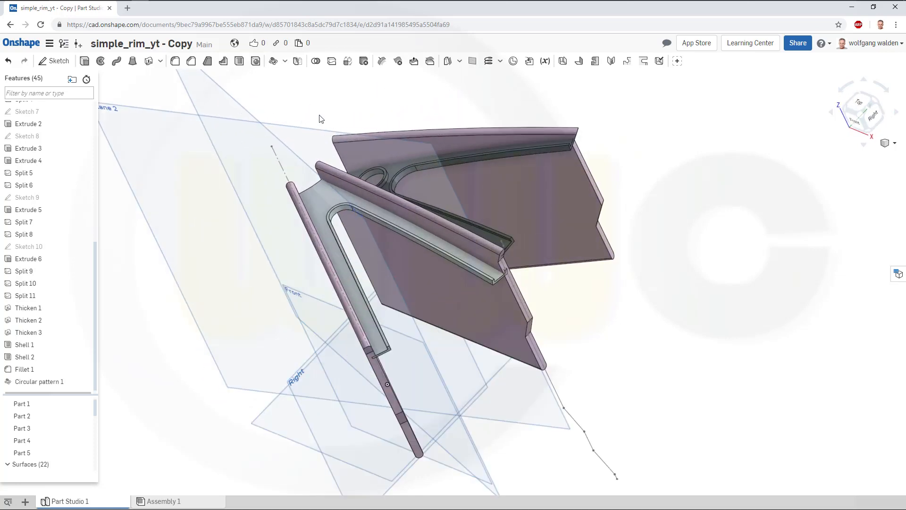
scroll(590, 300, "down", 1)
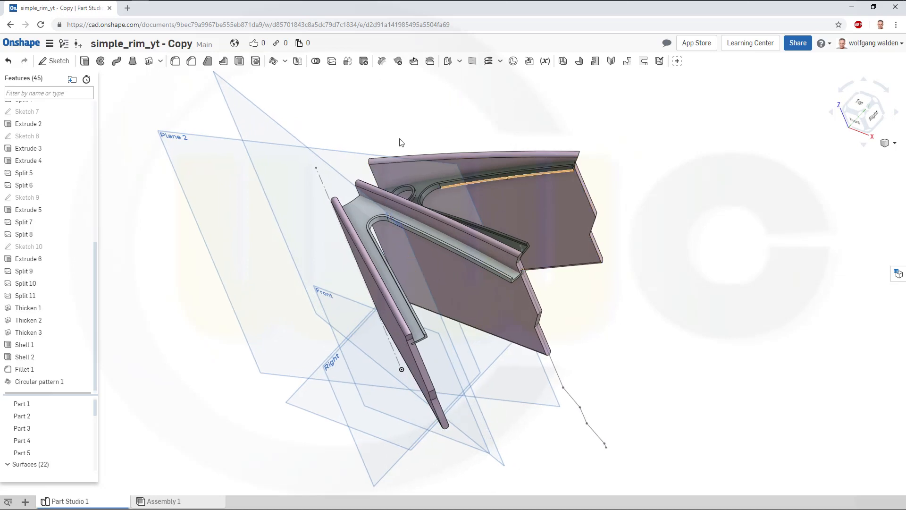
left_click(316, 62)
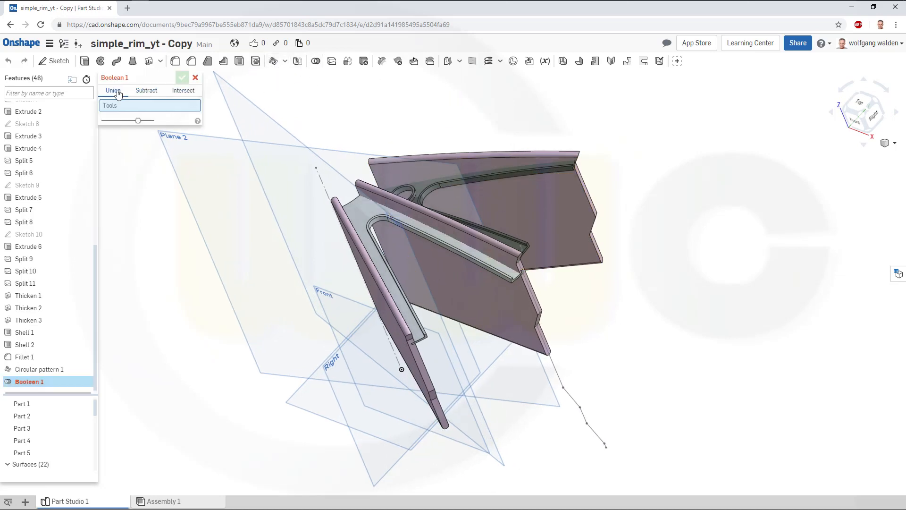
left_click(414, 169)
left_click(413, 186)
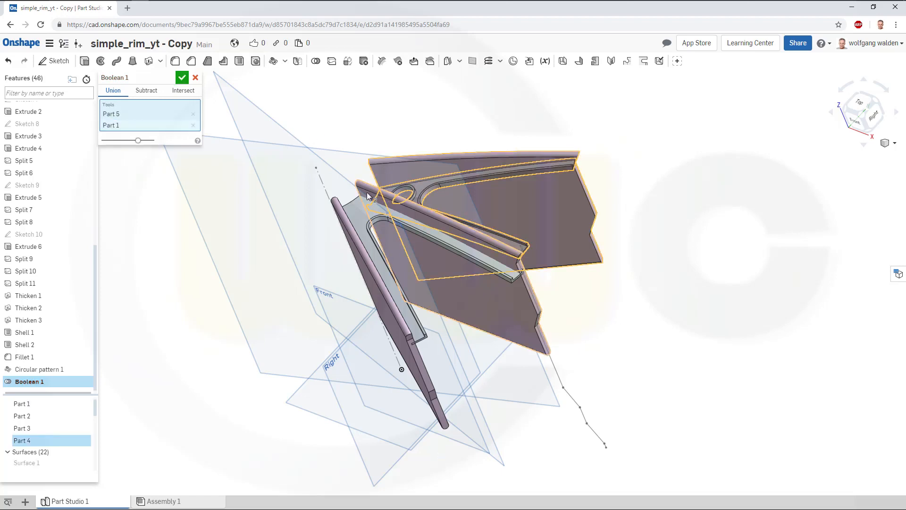
left_click(354, 211)
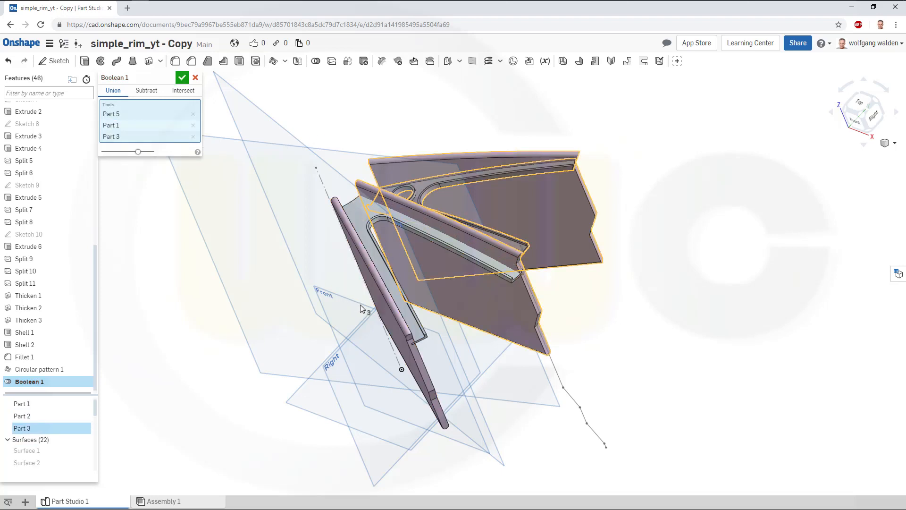
left_click(385, 309)
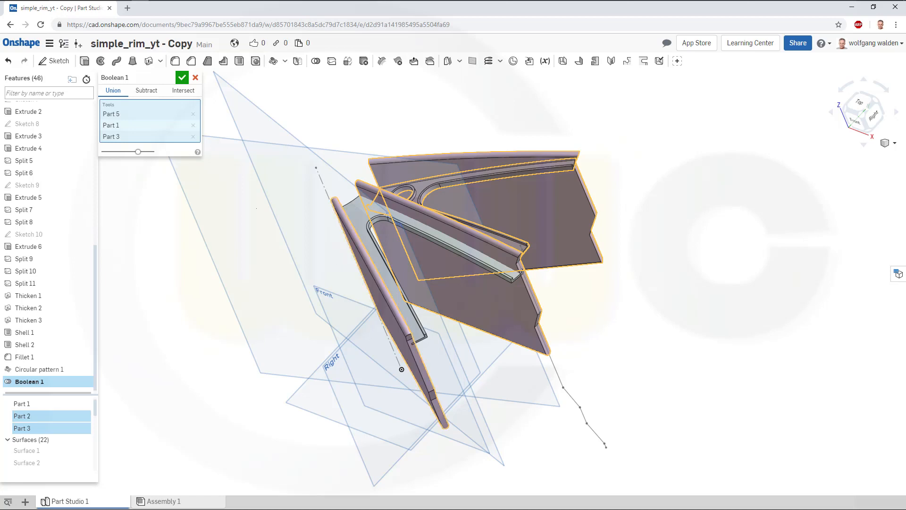
left_click(183, 78)
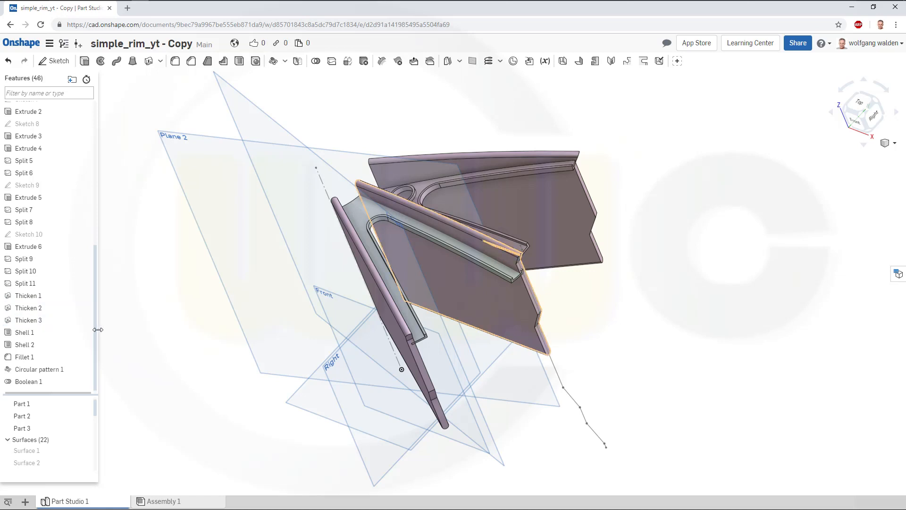
Step: Edit the Boolean union to include the spoke without the round hole, and apply it
scroll(95, 337, "down", 1)
double_click(26, 374)
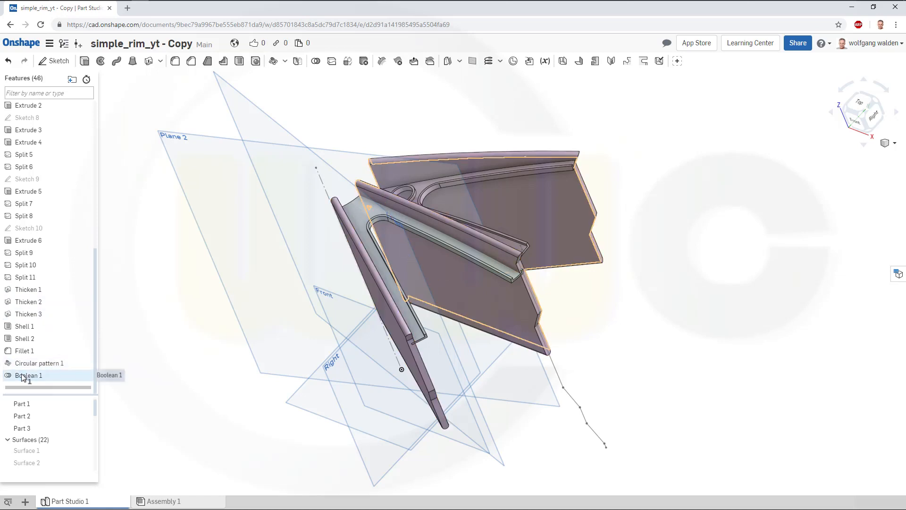
left_click(355, 210)
left_click(182, 77)
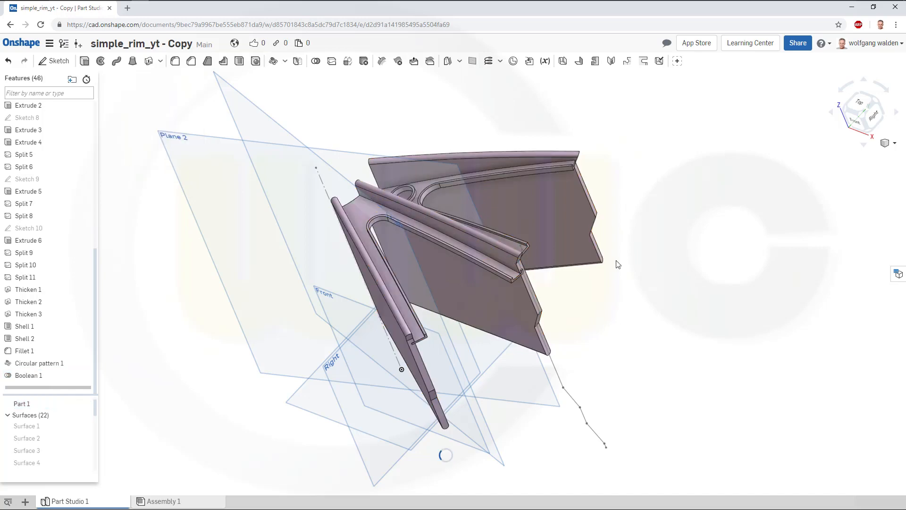
Step: Start a 1 mm fillet on three long edges of the raised lip around the cutout in the spoke with the round hole
right_click_drag(601, 283, 660, 259)
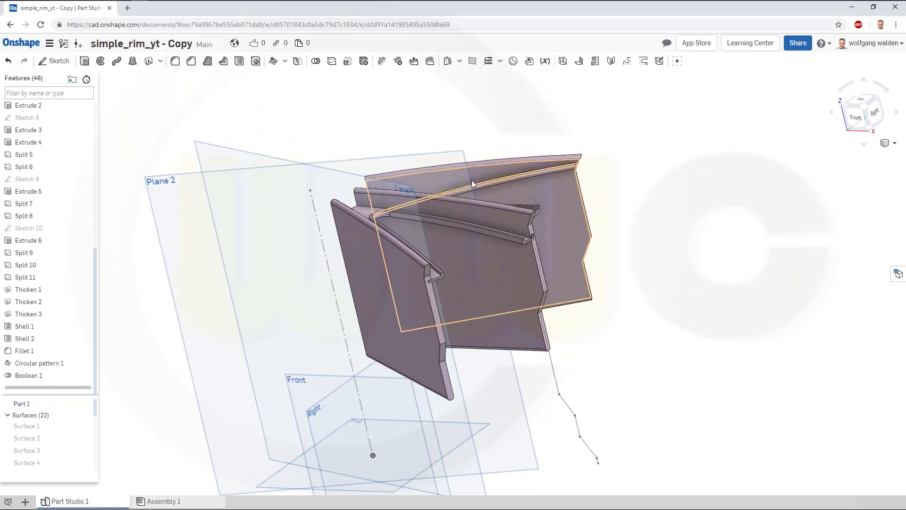
scroll(459, 191, "up", 5)
right_click_drag(636, 304, 602, 350)
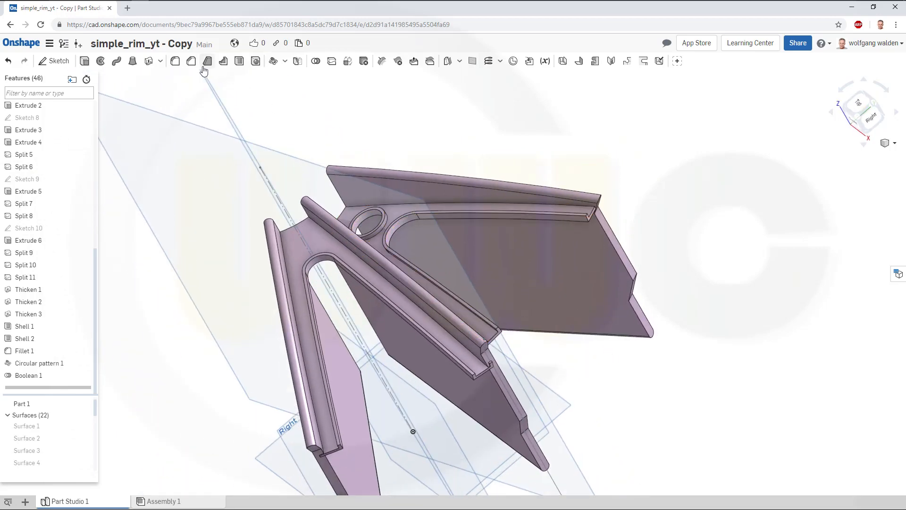
left_click(175, 61)
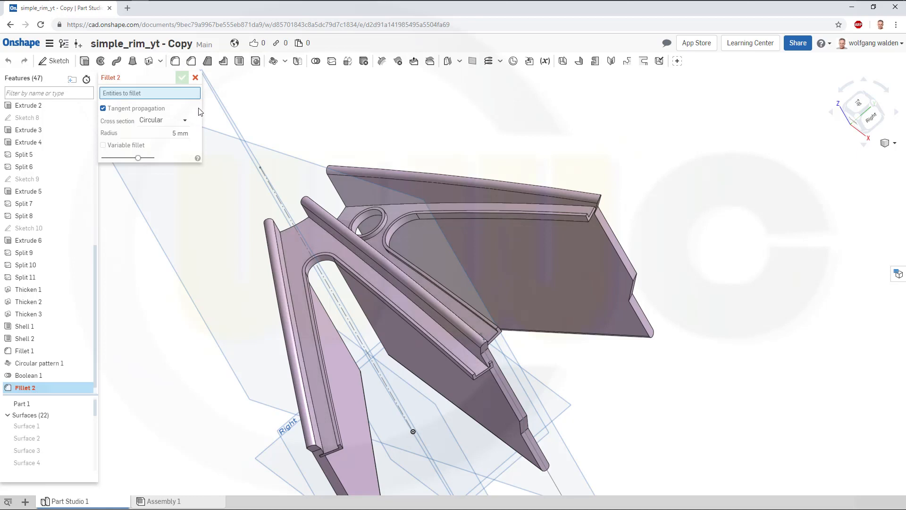
left_click(181, 134)
type("1")
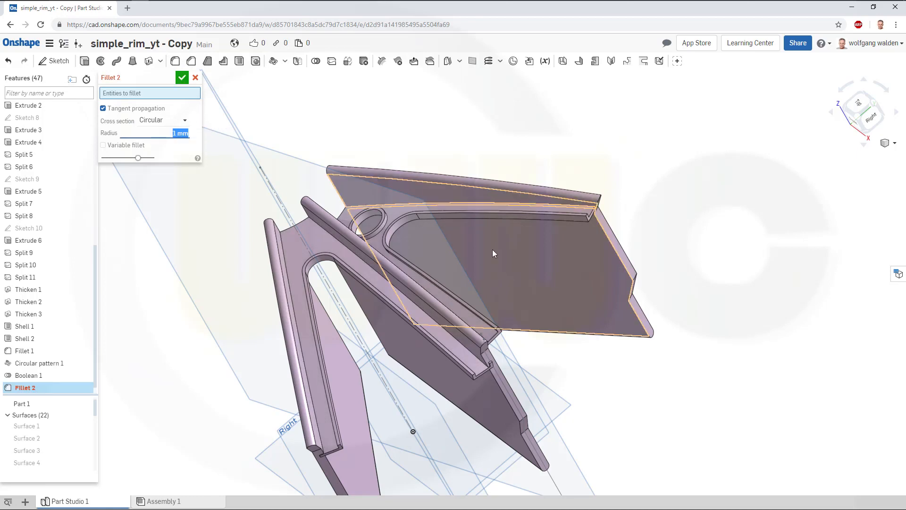
scroll(492, 249, "up", 2)
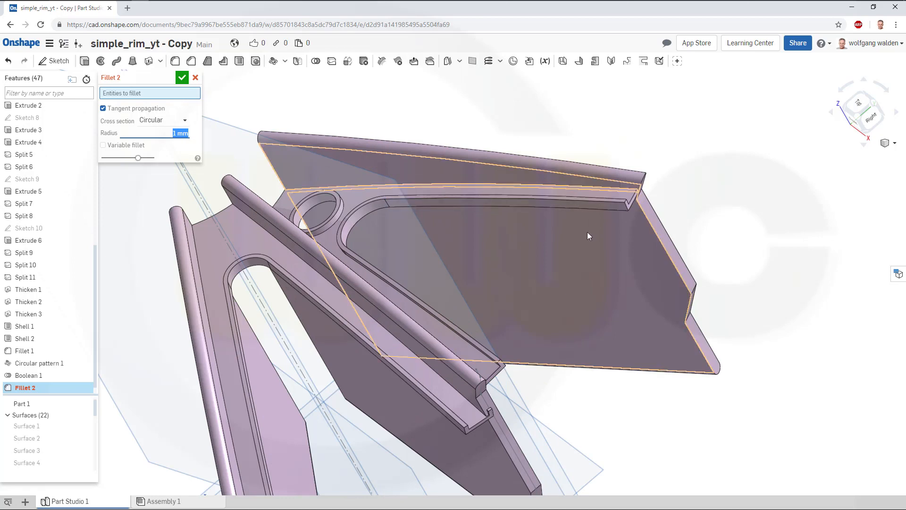
left_click(568, 197)
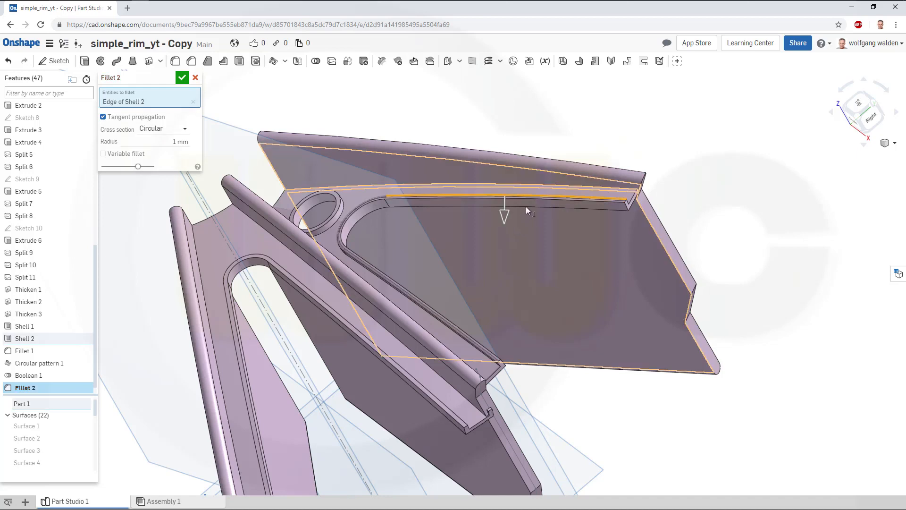
left_click(565, 201)
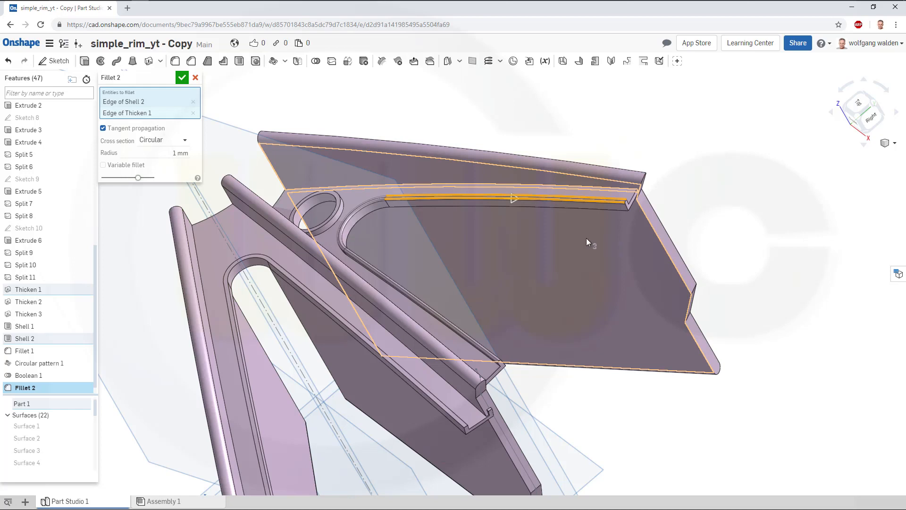
left_click(410, 208)
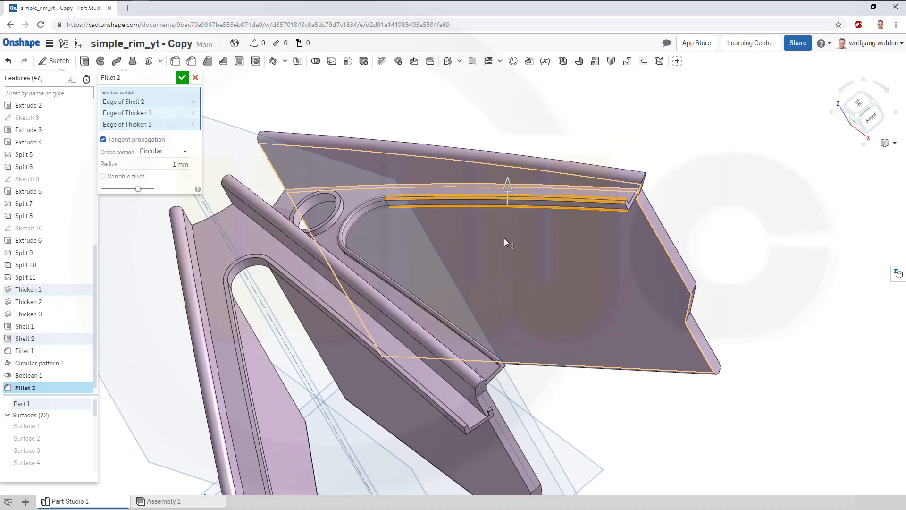
Step: Add the lip's remaining long edge from the shell to the 1 mm fillet and apply it
right_click_drag(483, 249, 461, 279)
scroll(487, 375, "up", 3)
scroll(486, 375, "up", 2)
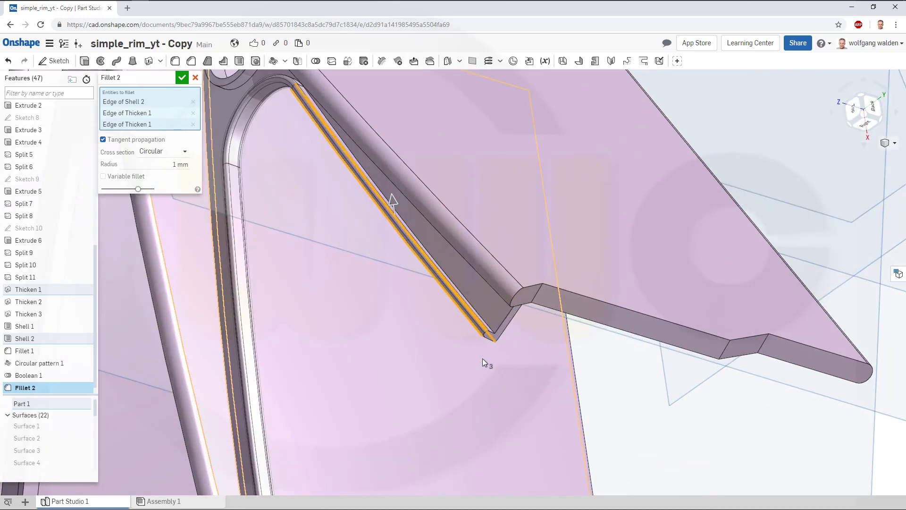
scroll(482, 358, "up", 2)
left_click(581, 344)
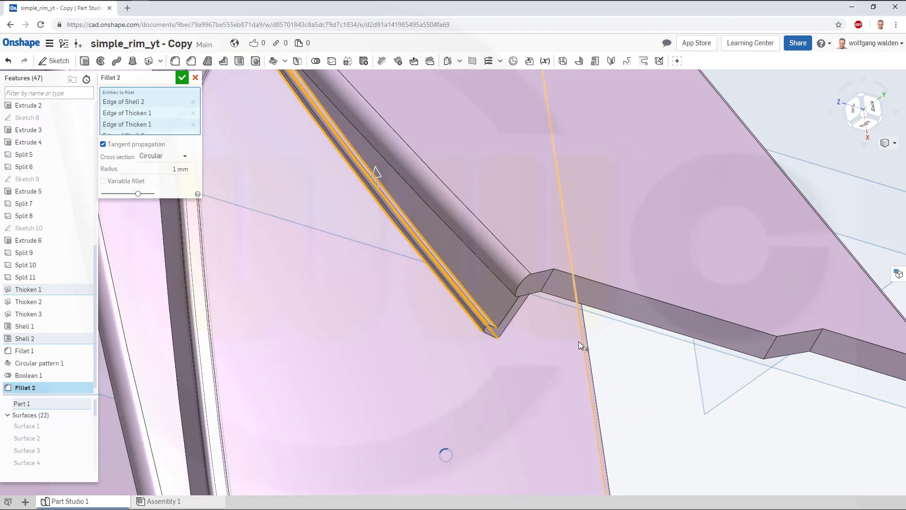
right_click_drag(392, 330, 406, 304)
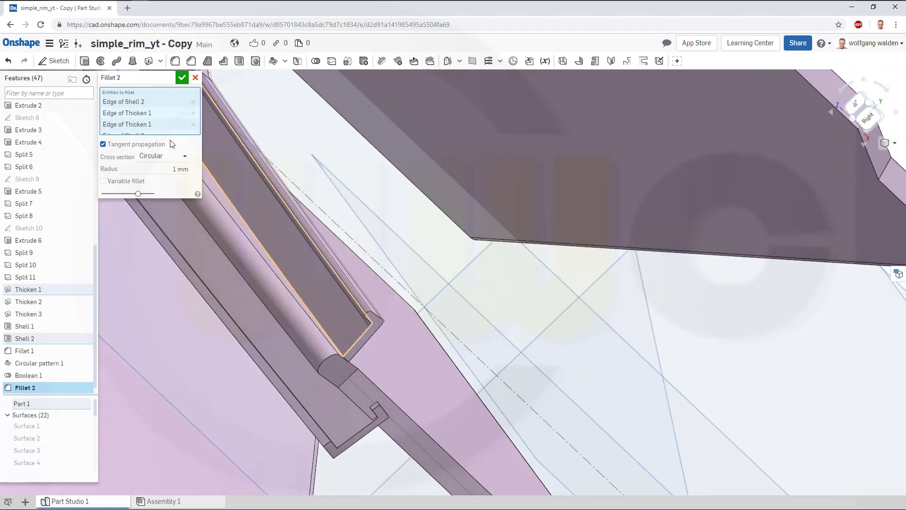
left_click(182, 77)
Step: Fillet the four circular edges of the raised ring around the round hole with a 1 mm radius
scroll(411, 189, "down", 5)
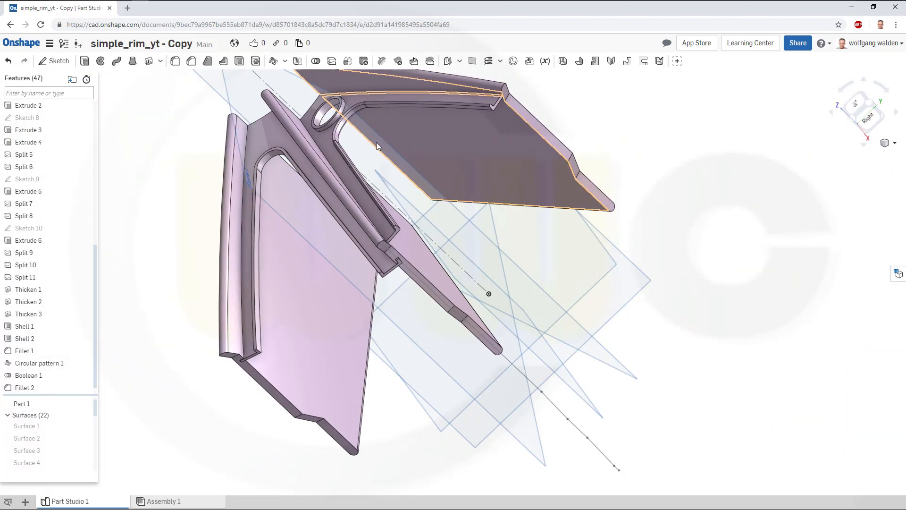
key("shift+f")
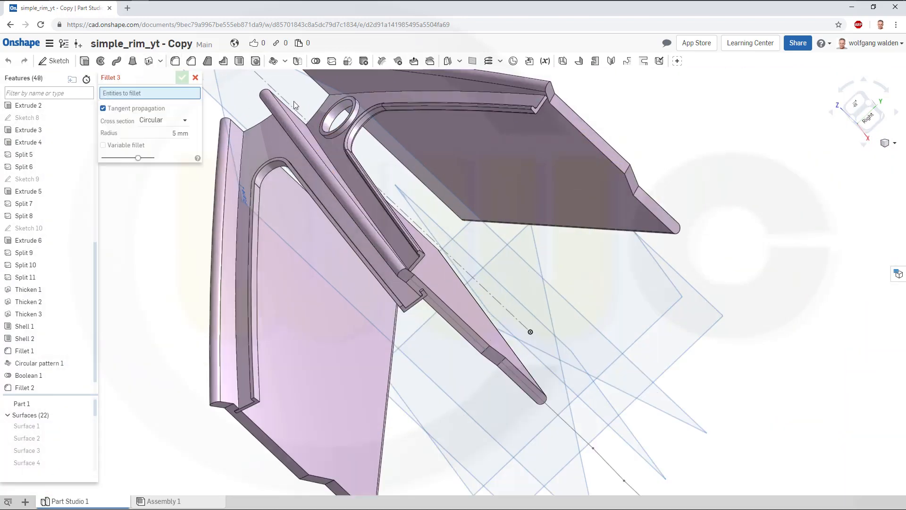
scroll(293, 101, "up", 5)
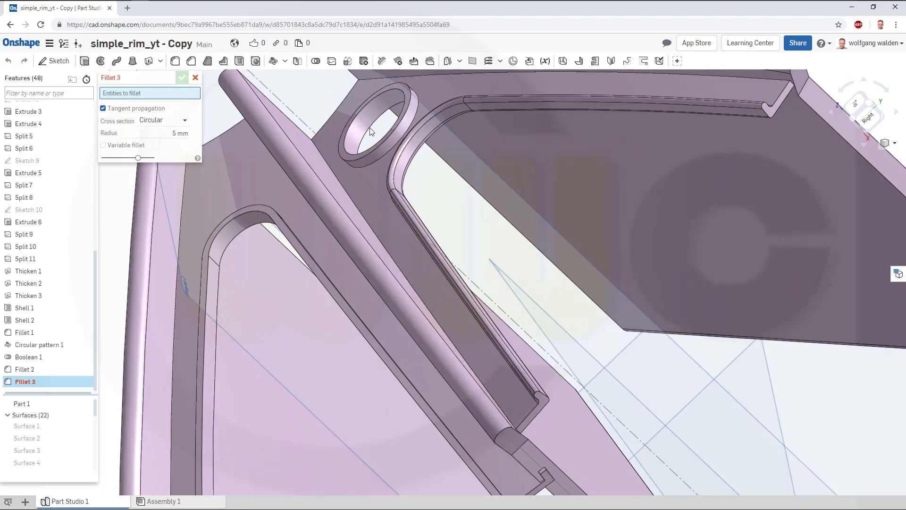
left_click(181, 133)
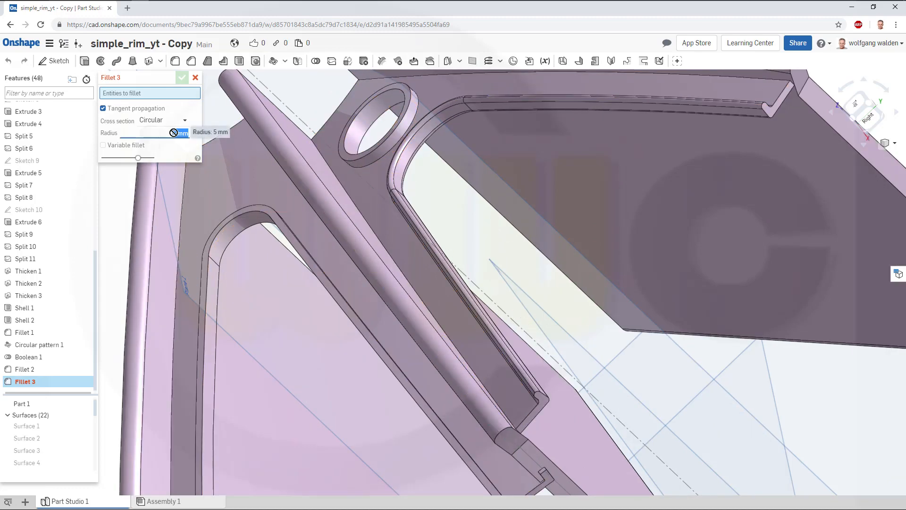
left_click(371, 124)
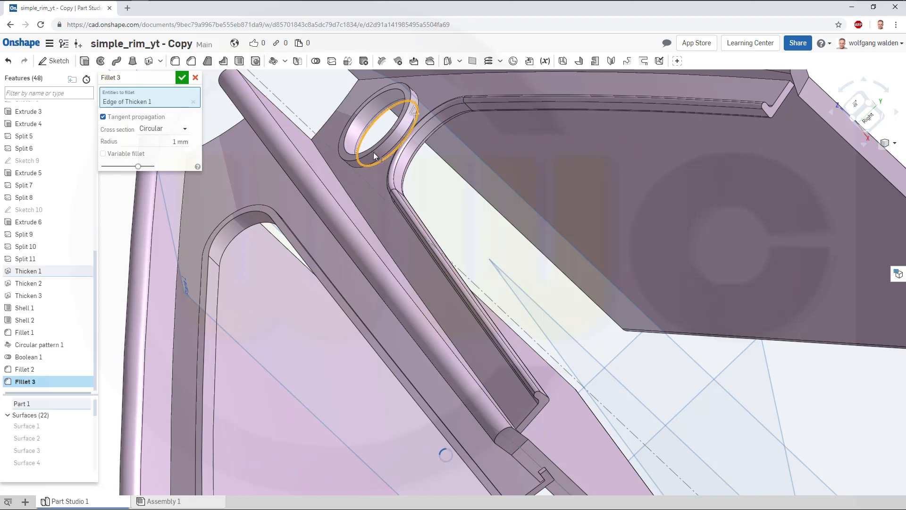
left_click(420, 100)
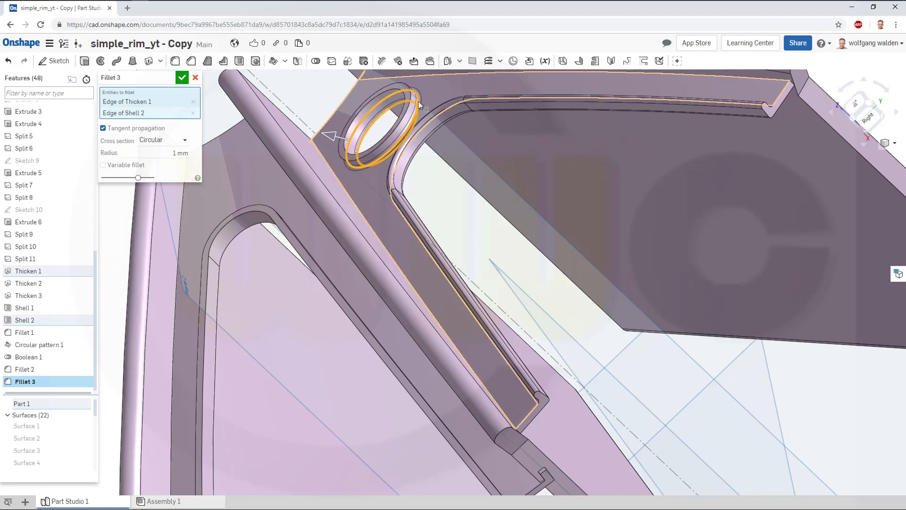
left_click(369, 101)
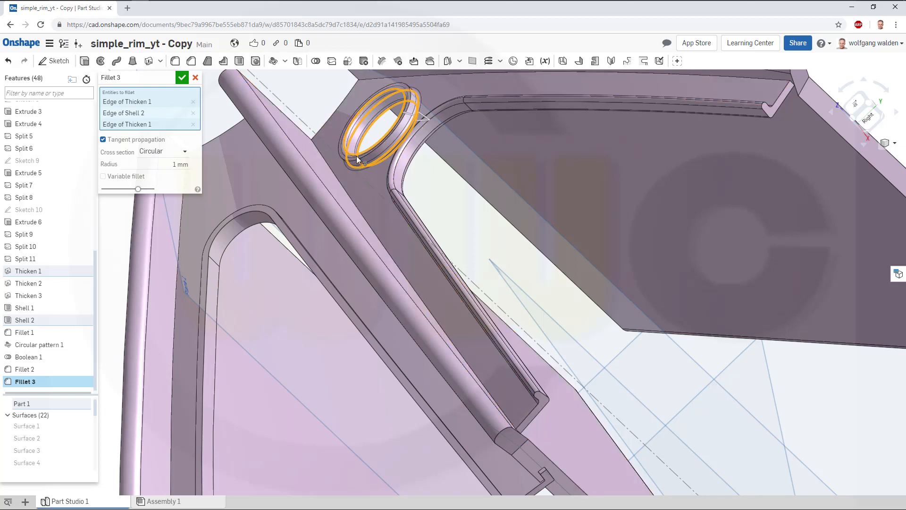
left_click(461, 135)
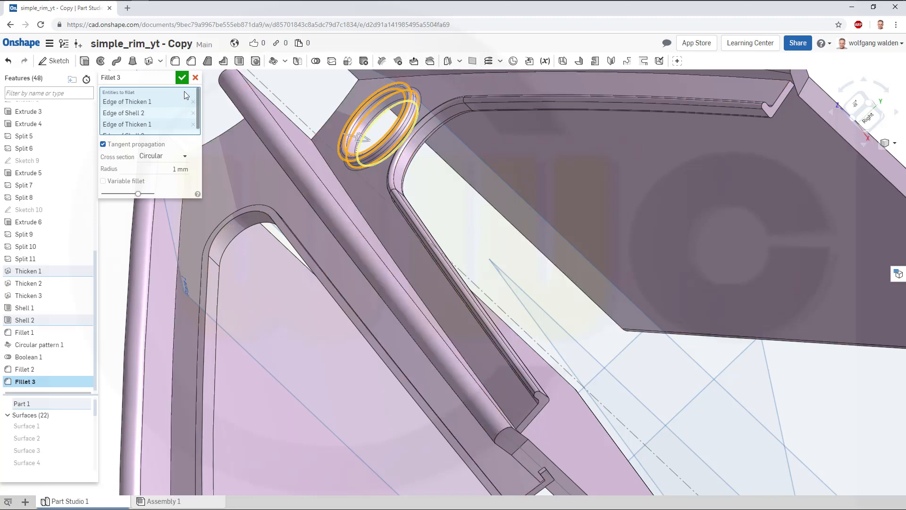
left_click(182, 78)
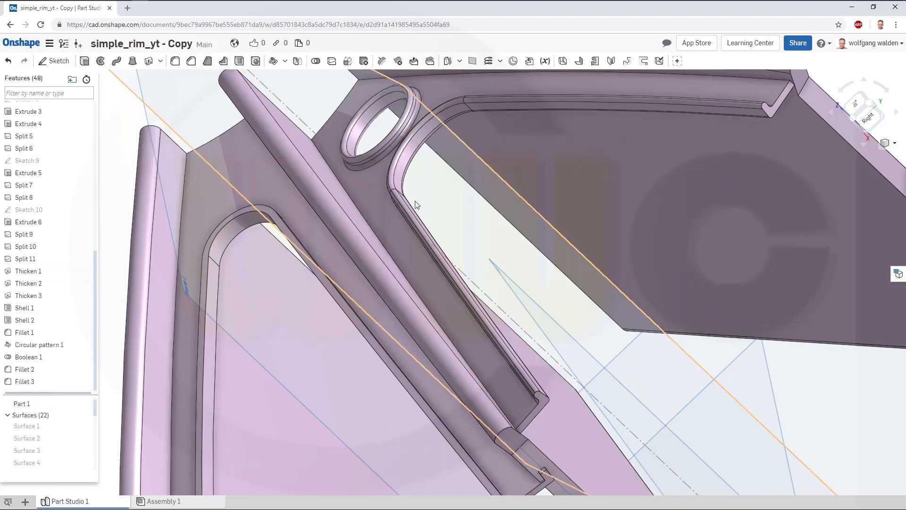
Step: Fillet the four lip edges around the cutout in the spoke without the round hole with a 1 mm radius
scroll(283, 266, "down", 2)
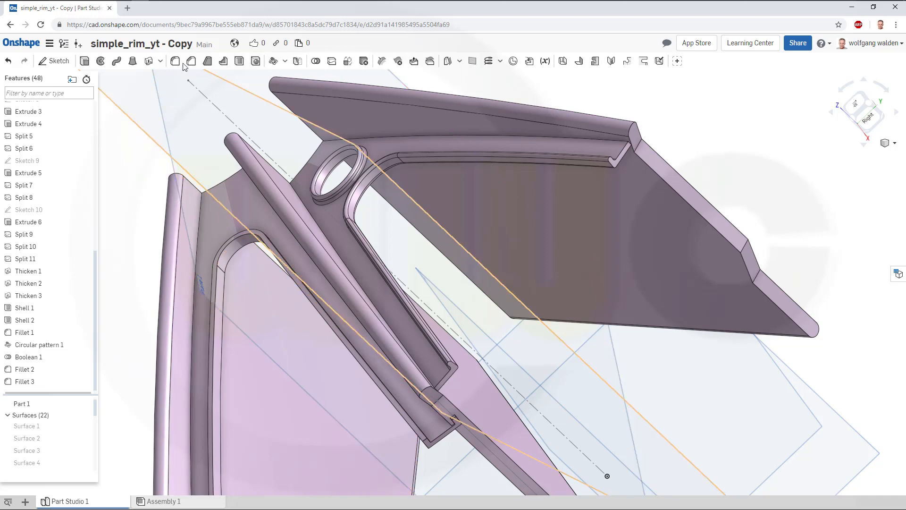
key("shift+f")
scroll(387, 449, "up", 2)
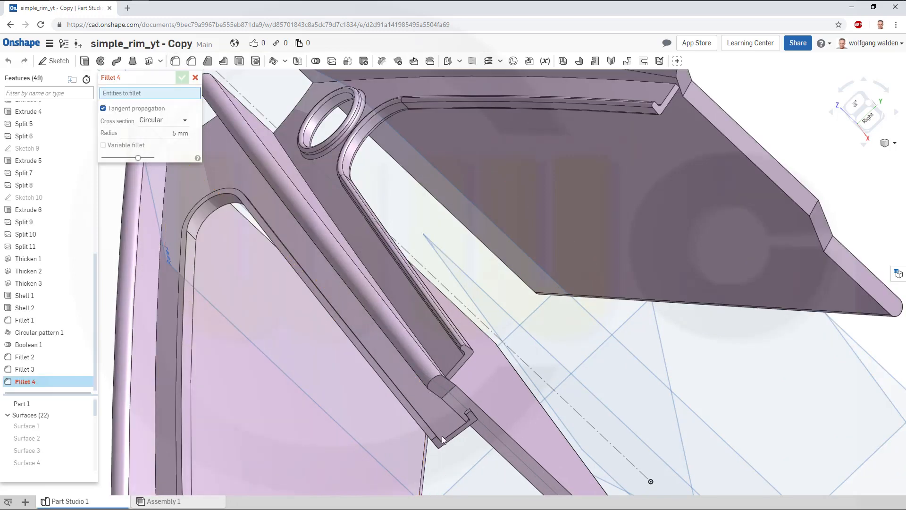
right_click_drag(276, 411, 302, 367)
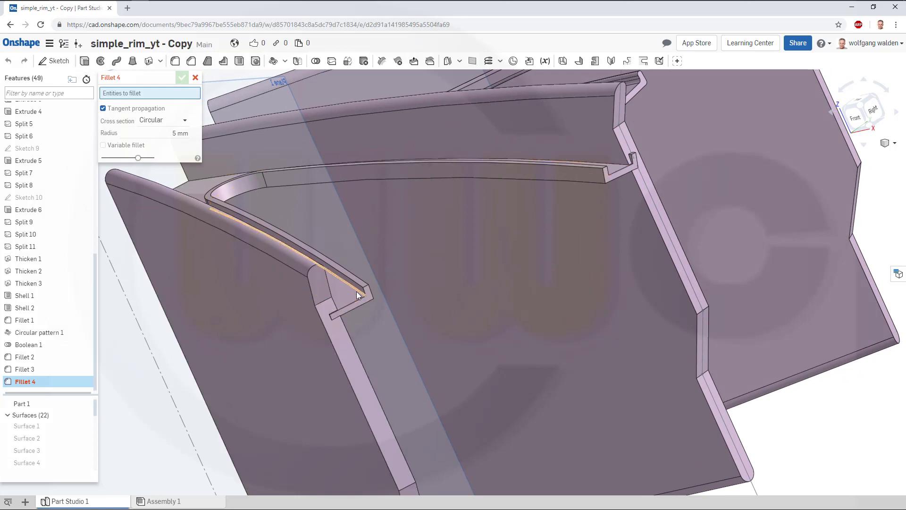
left_click(391, 304)
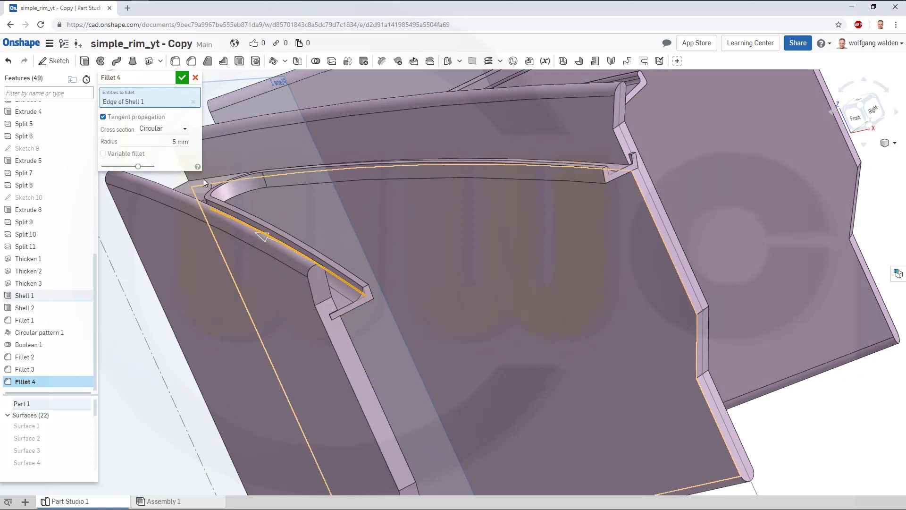
left_click(173, 141)
type("1")
left_click(347, 276)
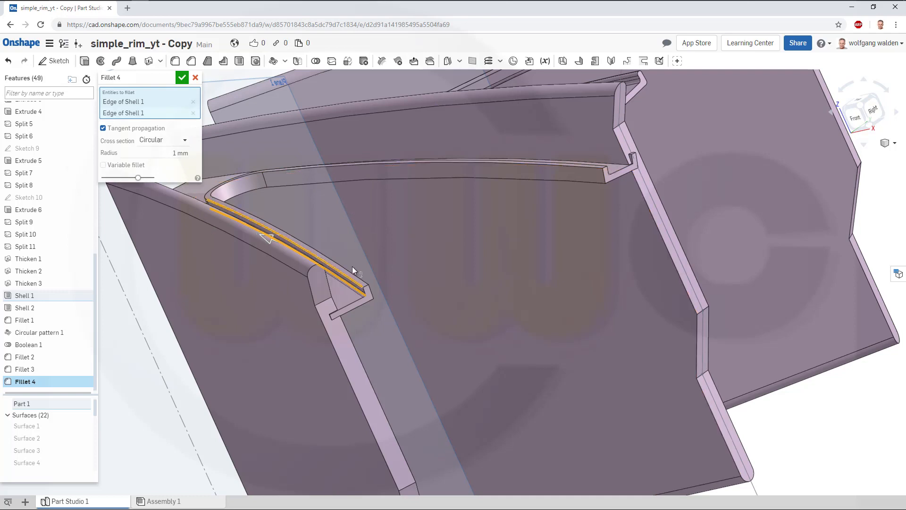
left_click(366, 279)
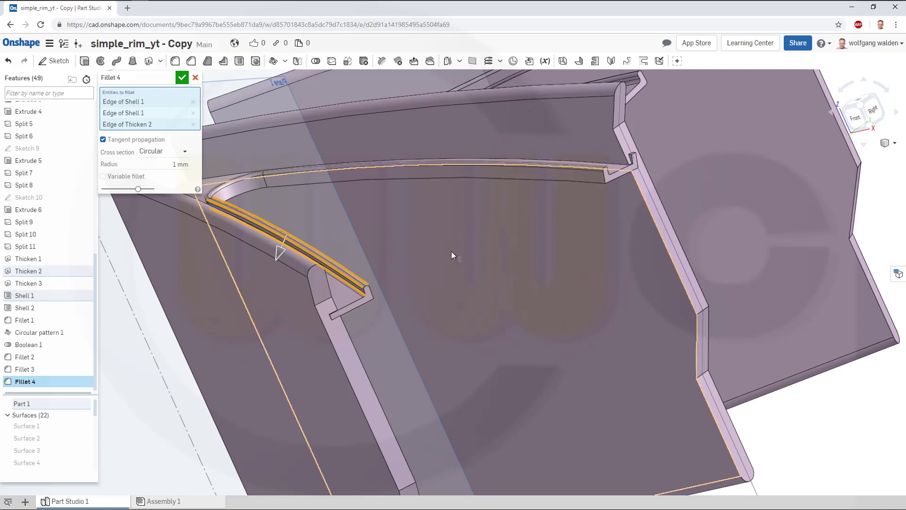
left_click(464, 178)
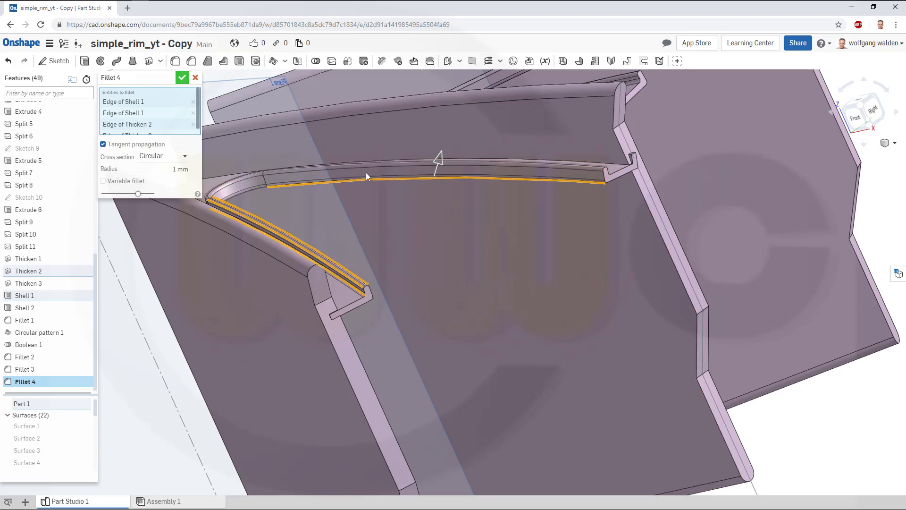
key("Return")
Step: Start a fillet on three of the long edges where the webs meet the spokes, on the side with the front outer flanges
right_click_drag(547, 226, 392, 152)
scroll(392, 152, "down", 3)
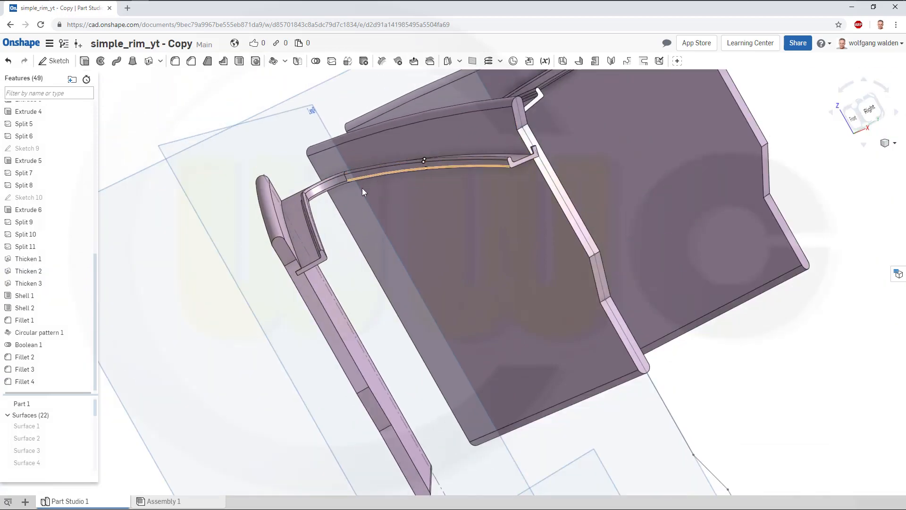
right_click_drag(362, 188, 303, 186)
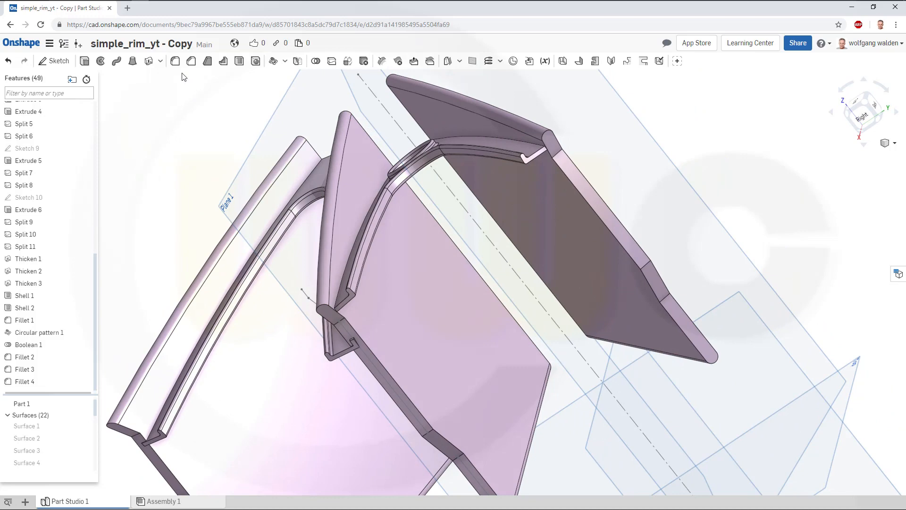
key("shift+f")
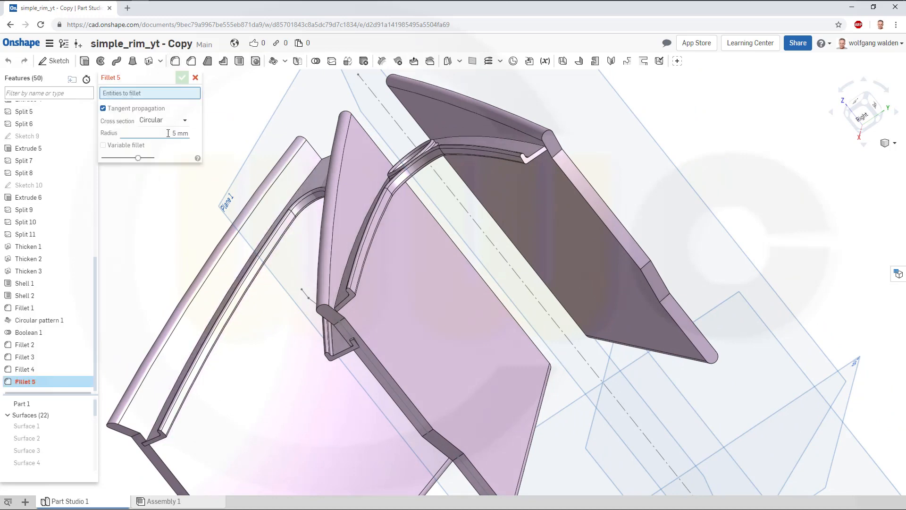
right_click_drag(192, 206, 201, 198)
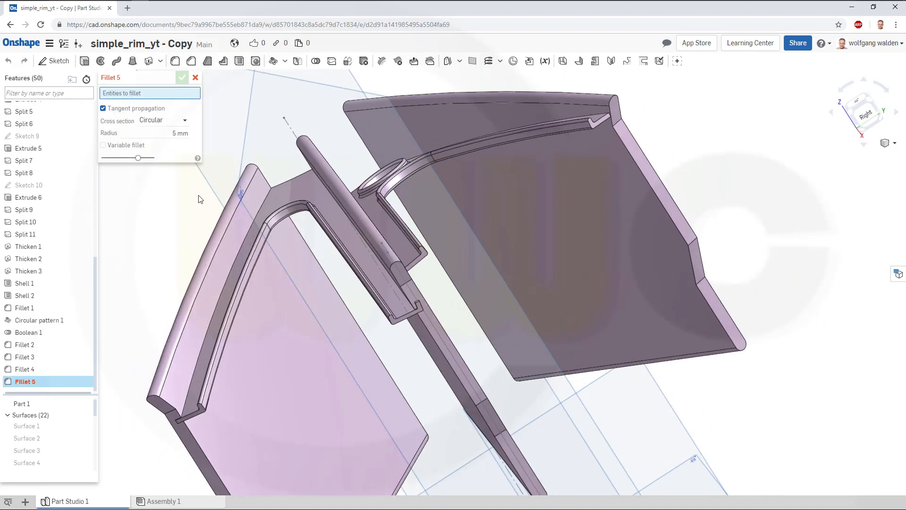
left_click(214, 310)
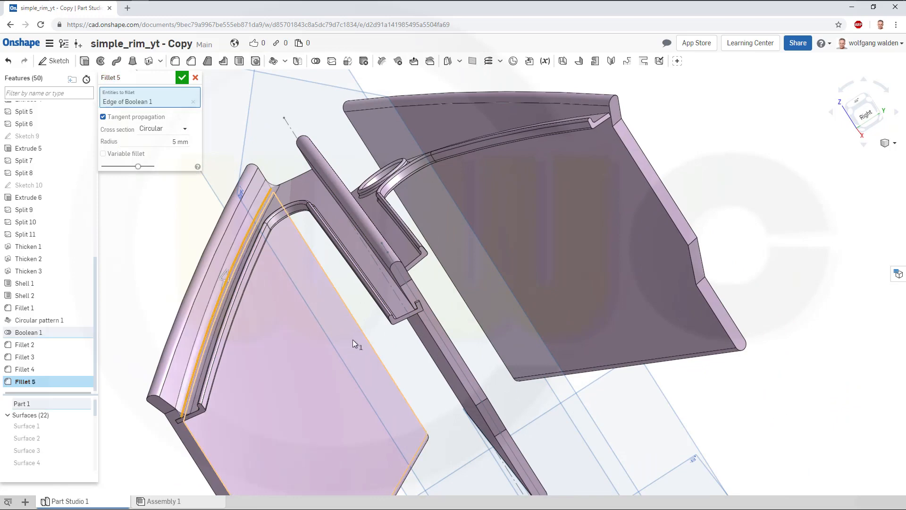
right_click_drag(352, 339, 362, 337)
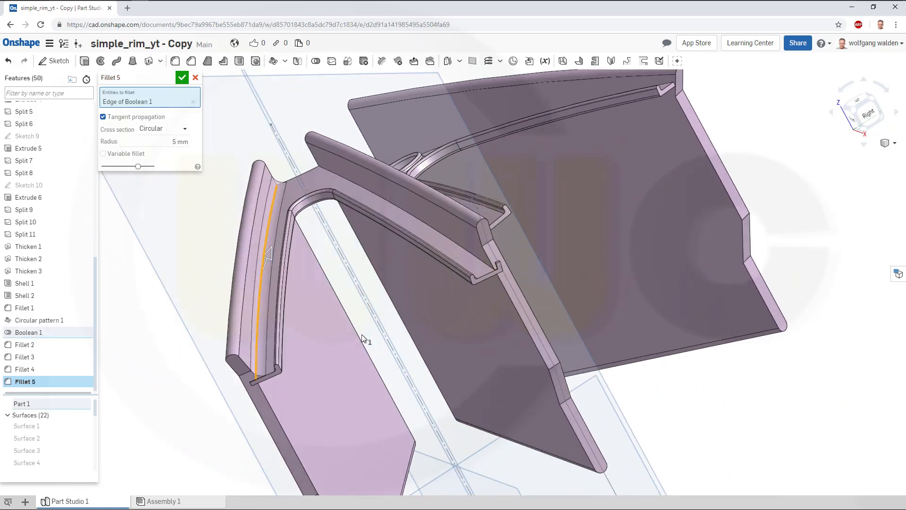
left_click(452, 237)
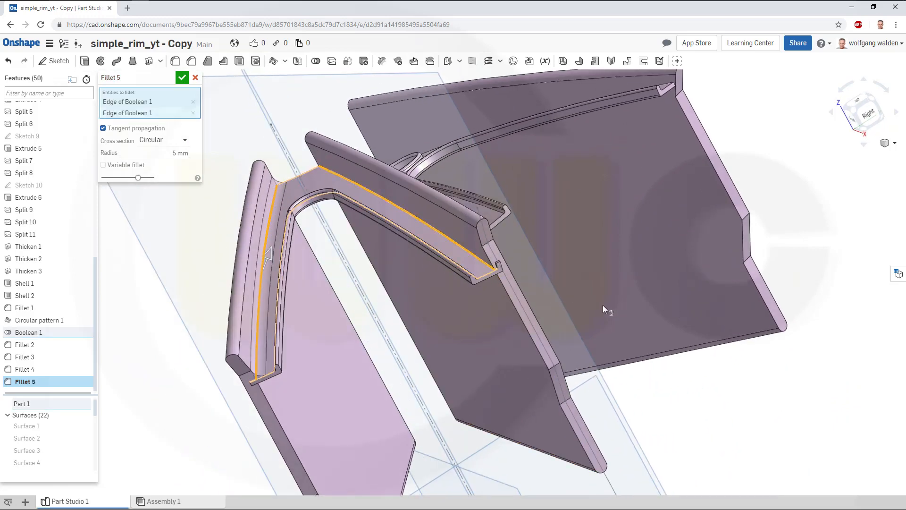
right_click_drag(593, 308, 557, 324)
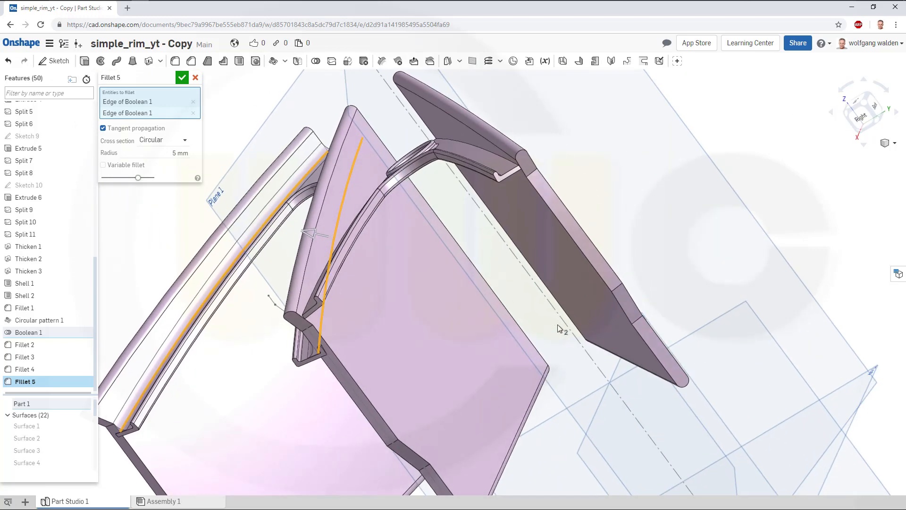
right_click_drag(362, 318, 376, 327)
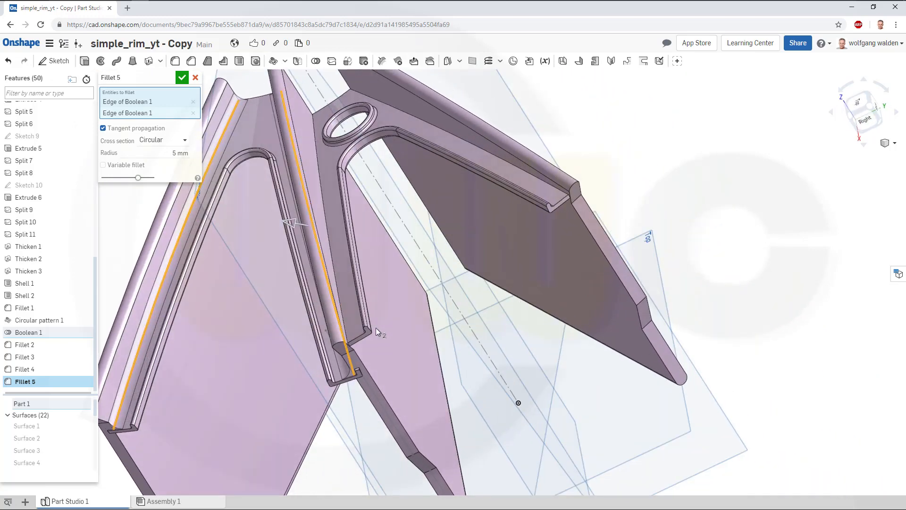
left_click(329, 248)
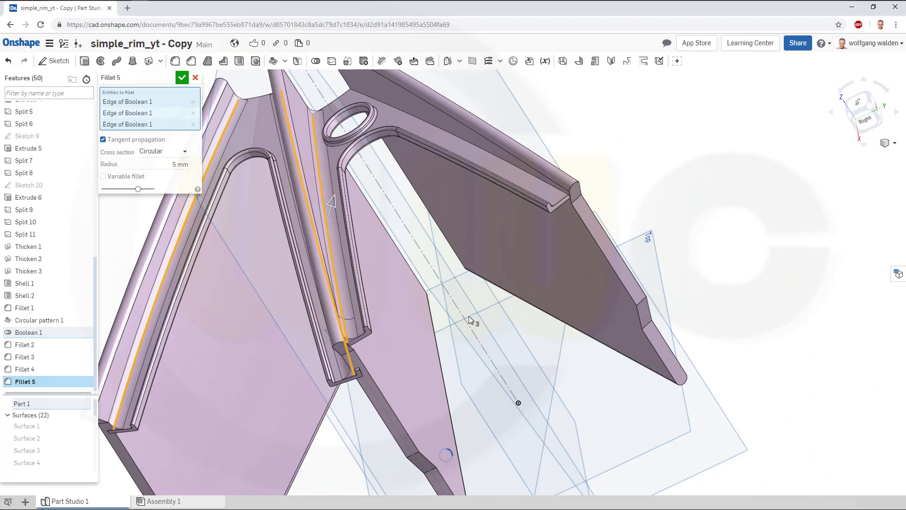
Step: Set the fillet radius to 3 mm, add the fourth web edge at the outer spoke beside the round hole, and apply it
right_click_drag(458, 319, 442, 321)
key("f")
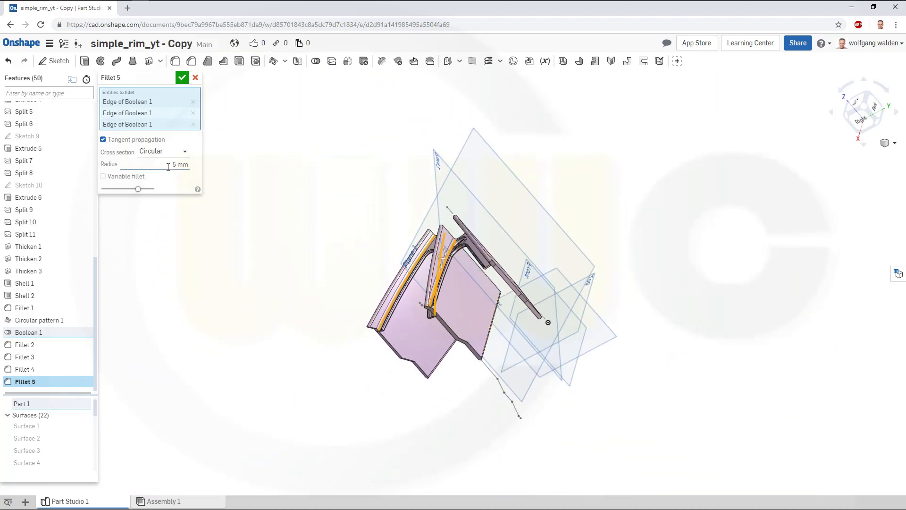
left_click(168, 167)
type("3")
key("Return")
scroll(474, 248, "up", 10)
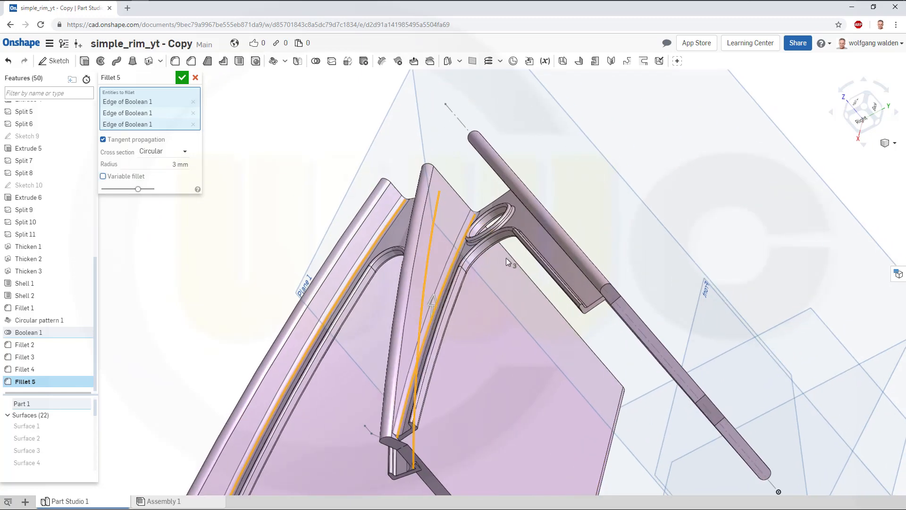
right_click_drag(506, 258, 562, 239)
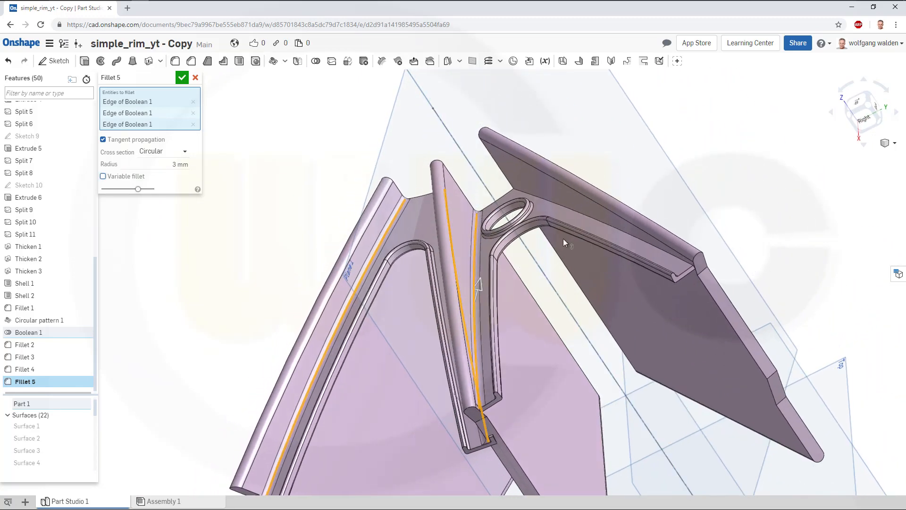
left_click(590, 217)
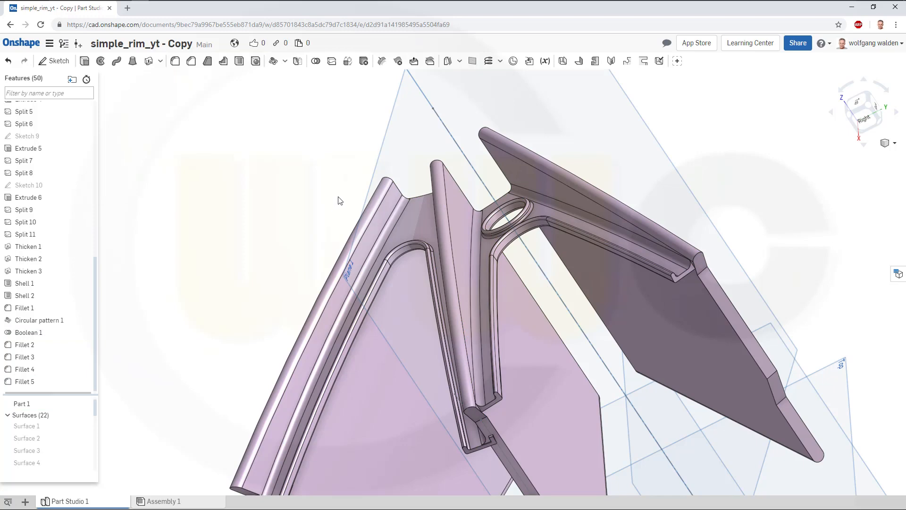
Step: Fillet the four long edges where the webs meet the spokes on the underside with a 5 mm radius
right_click_drag(338, 201, 321, 138)
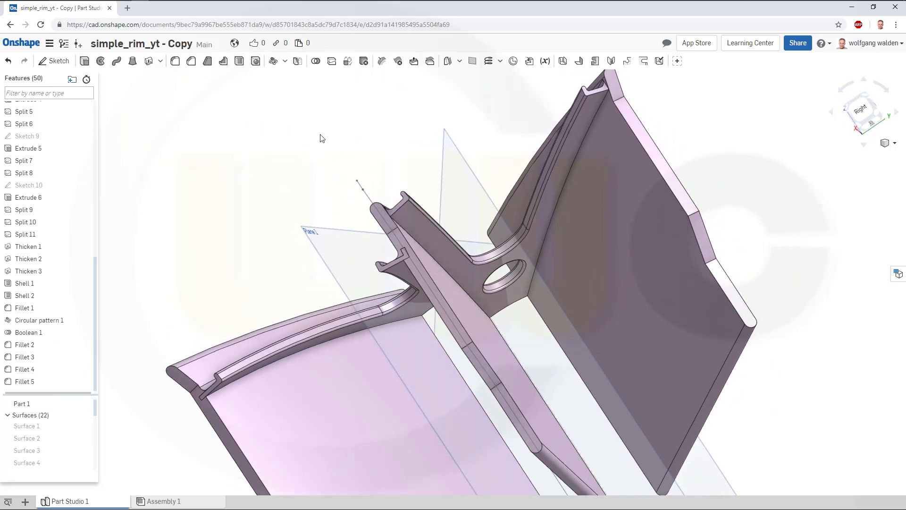
left_click(177, 62)
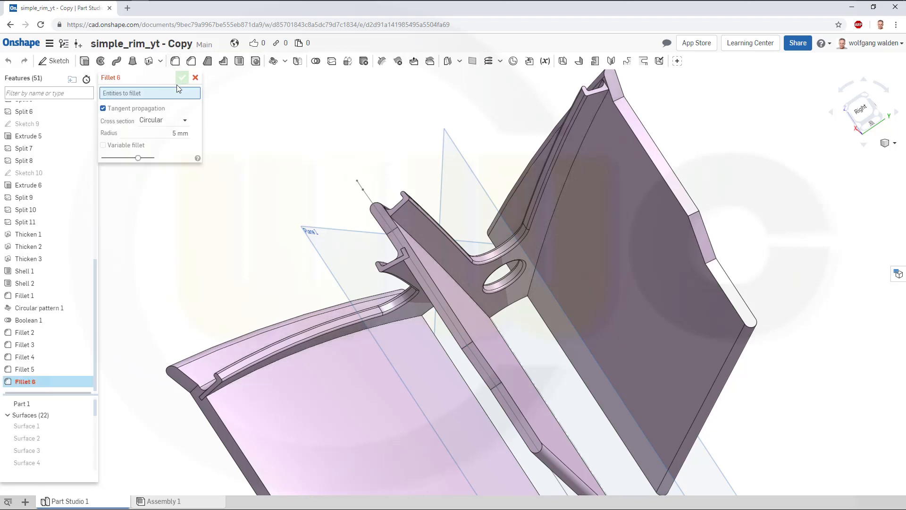
right_click_drag(241, 235, 253, 220)
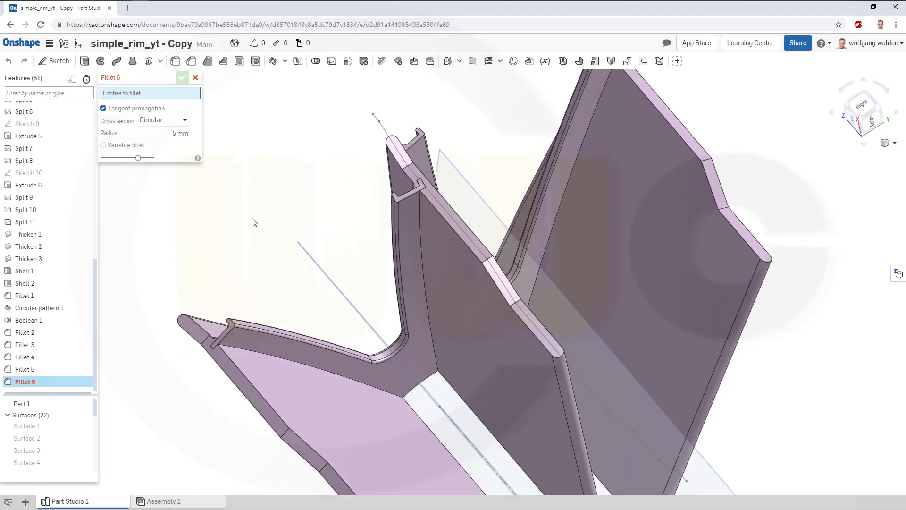
left_click(338, 374)
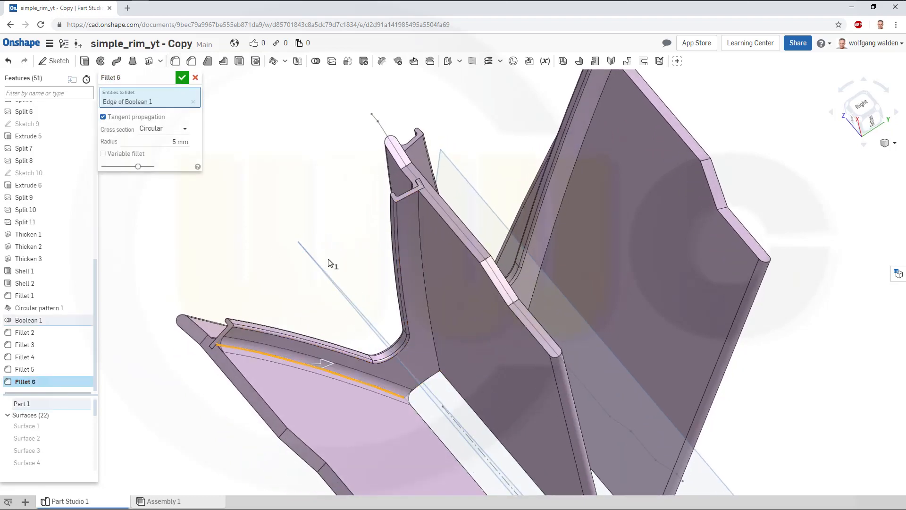
right_click_drag(330, 260, 401, 246)
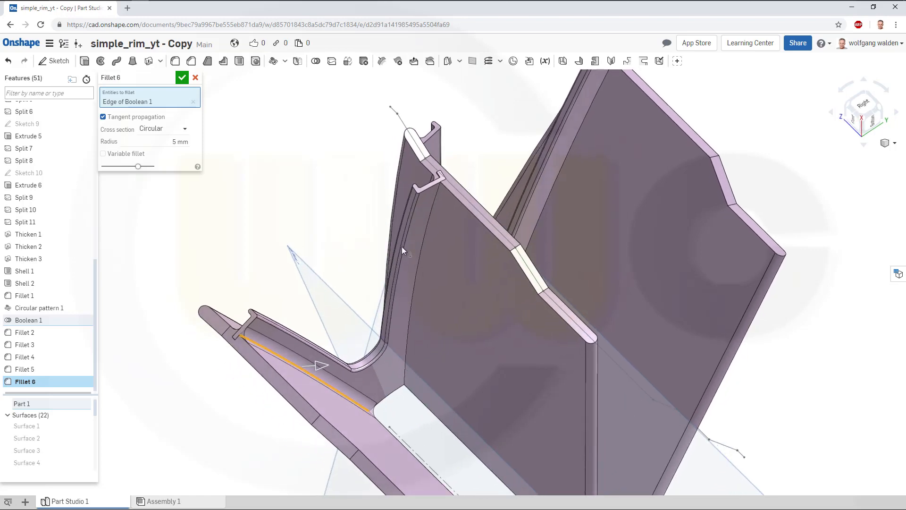
left_click(427, 227)
right_click_drag(269, 176, 255, 186)
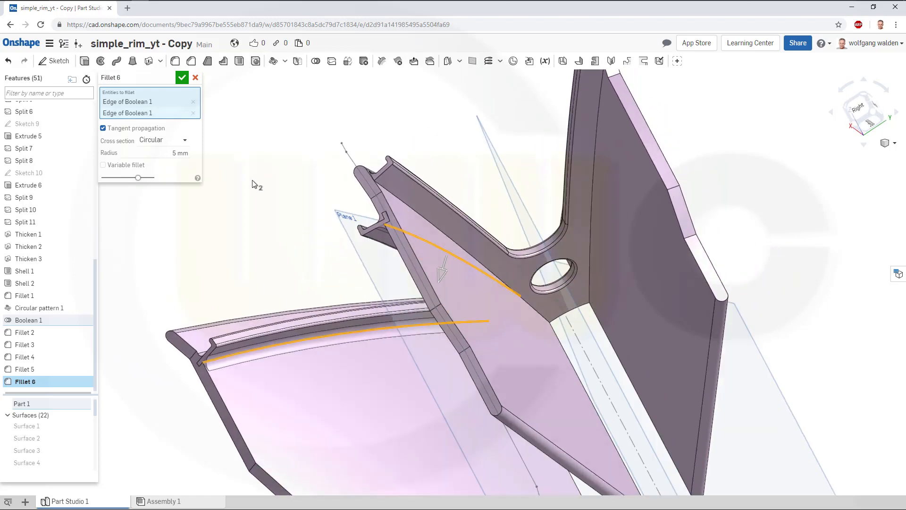
left_click(428, 225)
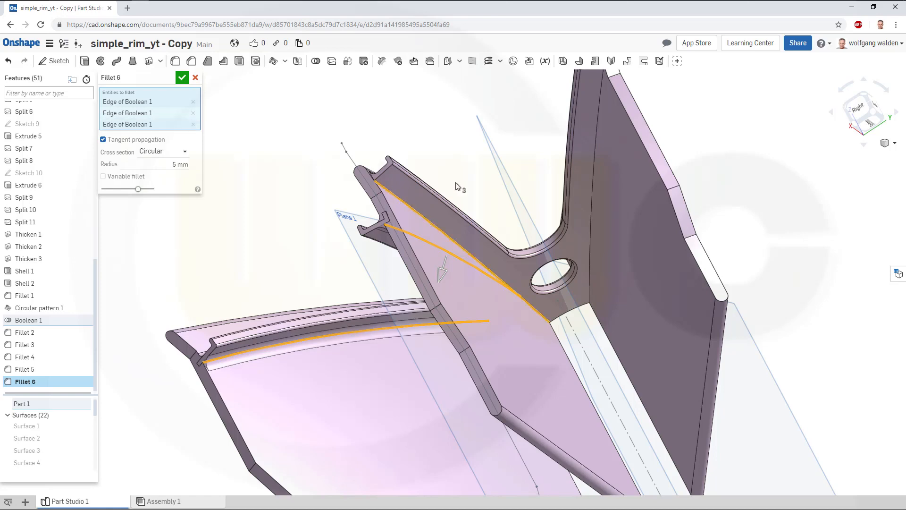
right_click_drag(465, 175, 478, 173)
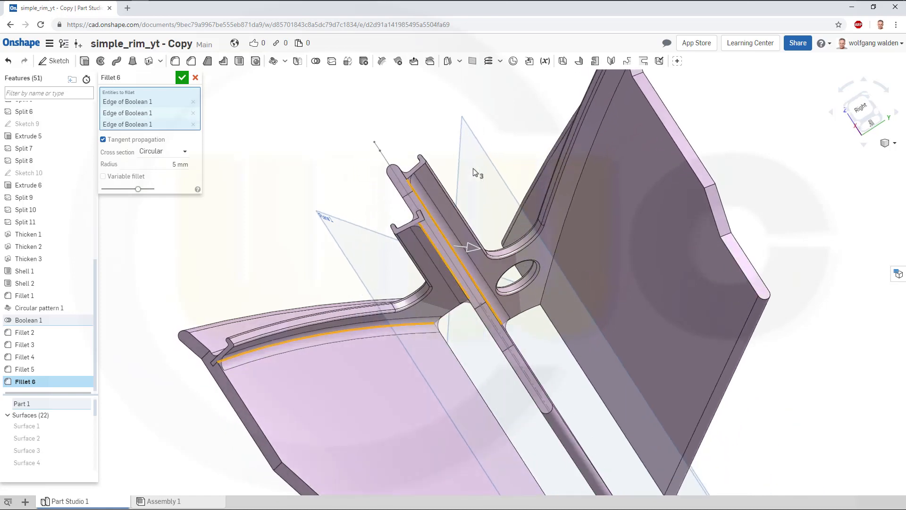
left_click(570, 203)
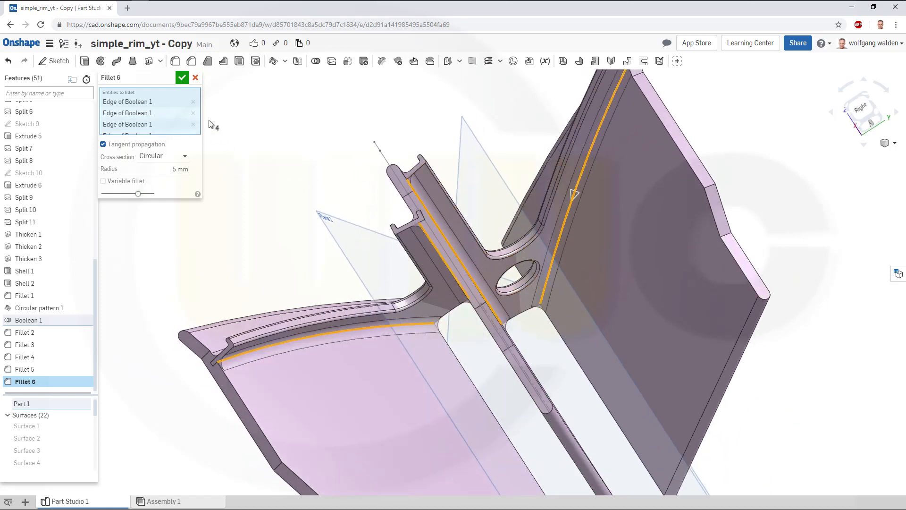
left_click(182, 78)
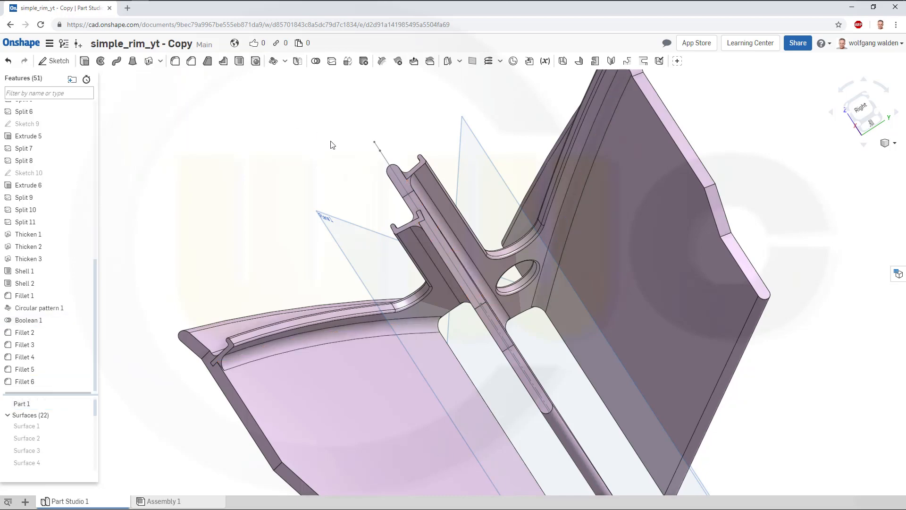
Step: Circular-pattern the finished spoke part around the centre line of Sketch 1 with 6 equally spaced instances over 360 degrees
right_click_drag(332, 145, 449, 317)
scroll(338, 194, "up", 4)
scroll(339, 202, "down", 8)
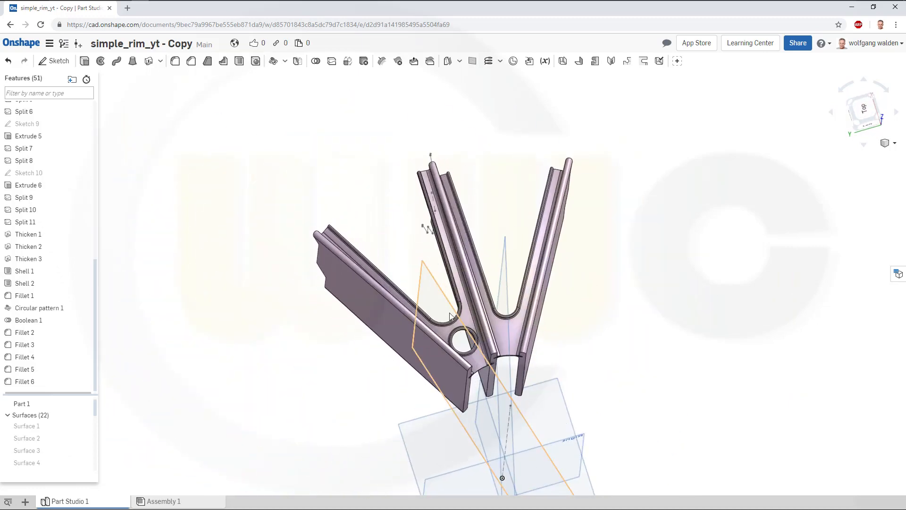
mouse_move(584, 361)
right_mouse_down()
mouse_move(581, 340)
mouse_move(580, 348)
right_mouse_up()
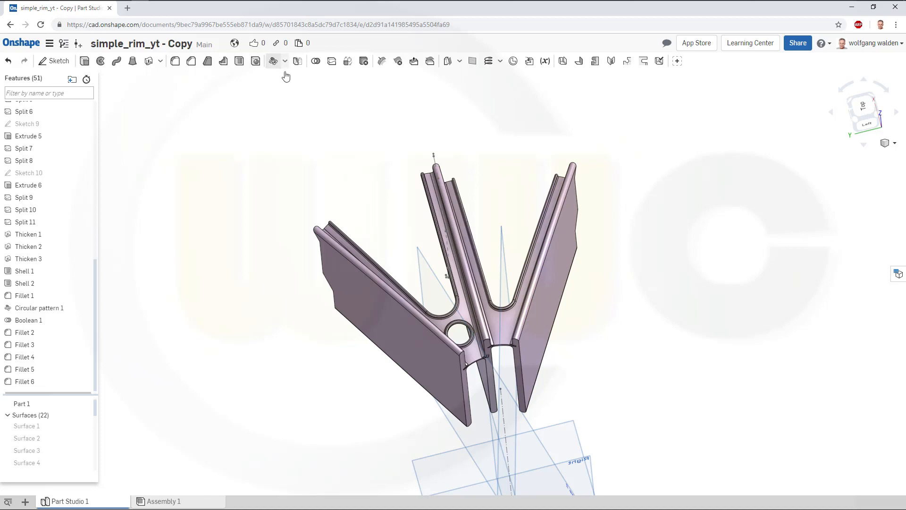
left_click(273, 62)
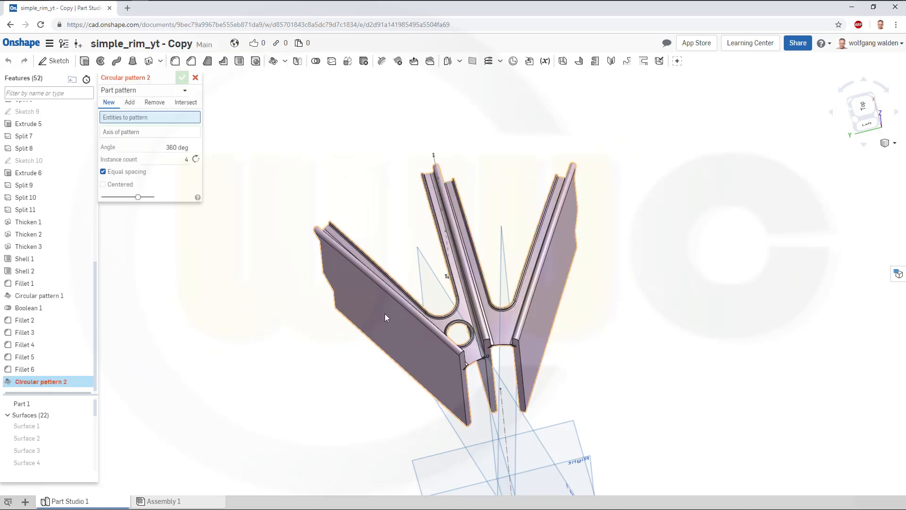
left_click(381, 302)
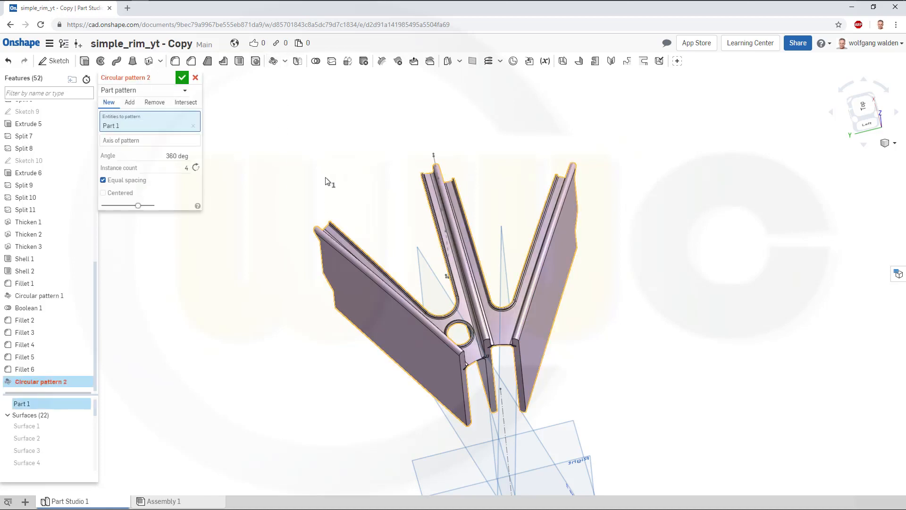
left_click(142, 144)
left_click(505, 419)
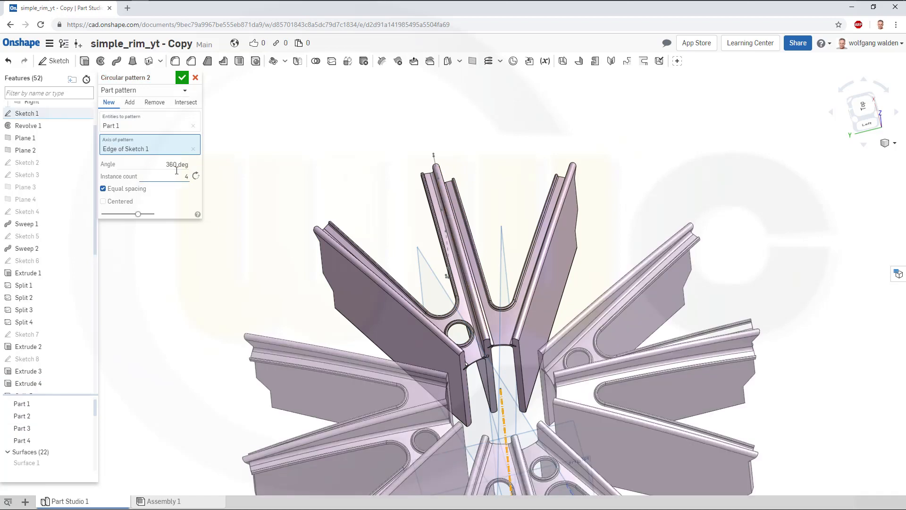
left_click_drag(170, 178, 239, 182)
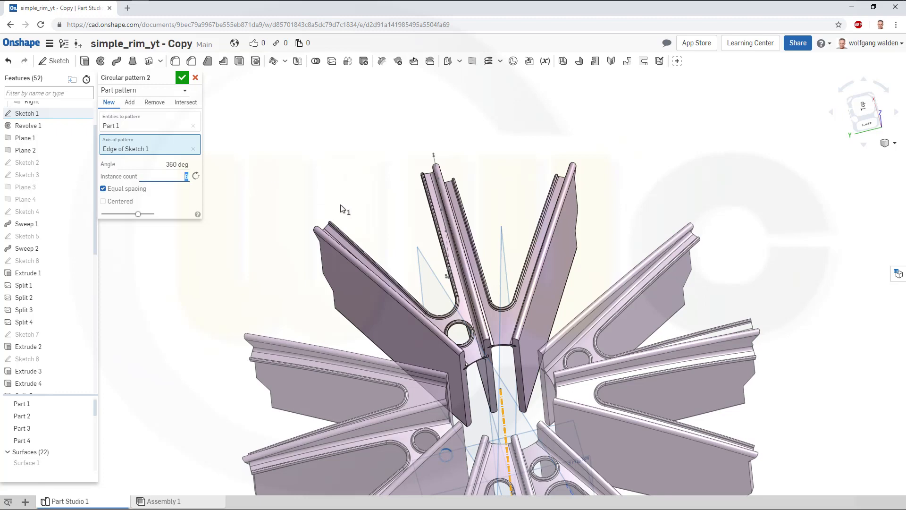
right_click_drag(347, 225, 363, 244)
left_click(182, 76)
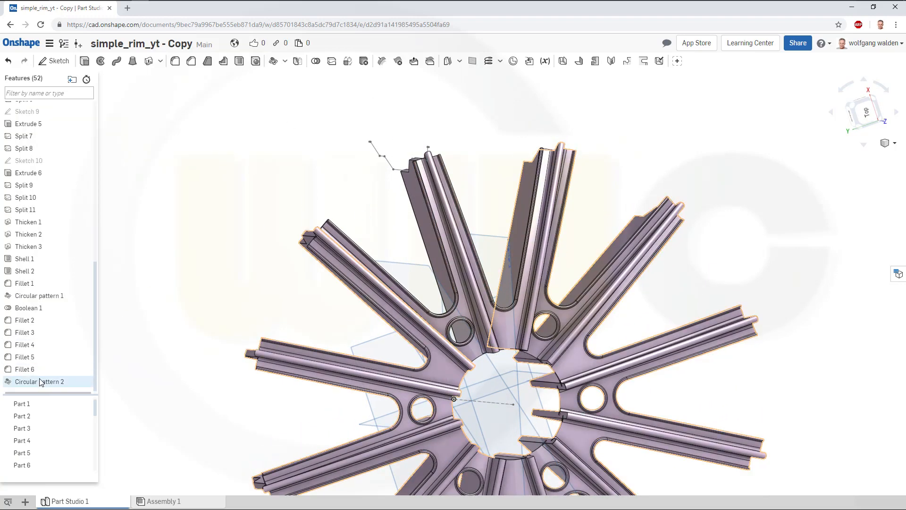
Step: Review the last circular pattern and examine the full spoke ring from several angles along with the list of parts and surfaces
left_click(40, 381)
double_click(39, 380)
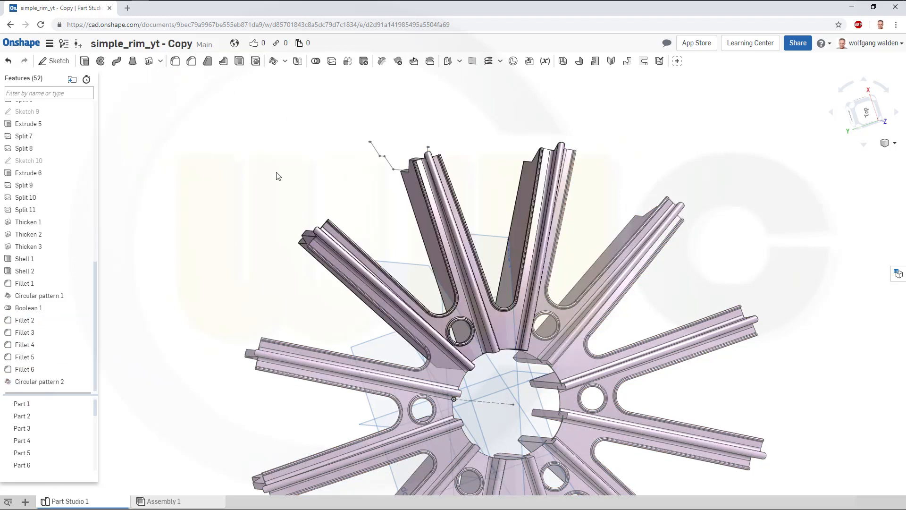
scroll(414, 301, "down", 5)
right_click_drag(612, 414, 601, 392)
scroll(469, 426, "up", 3)
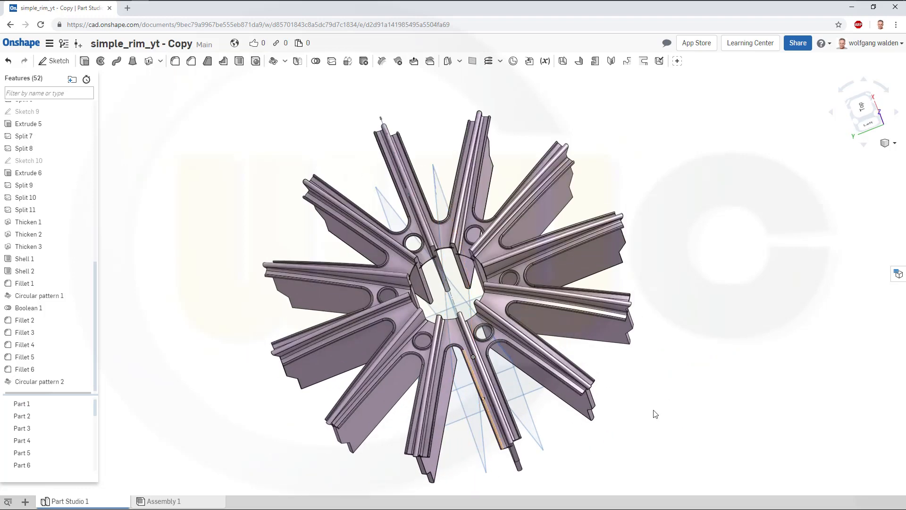
right_click_drag(655, 413, 675, 395)
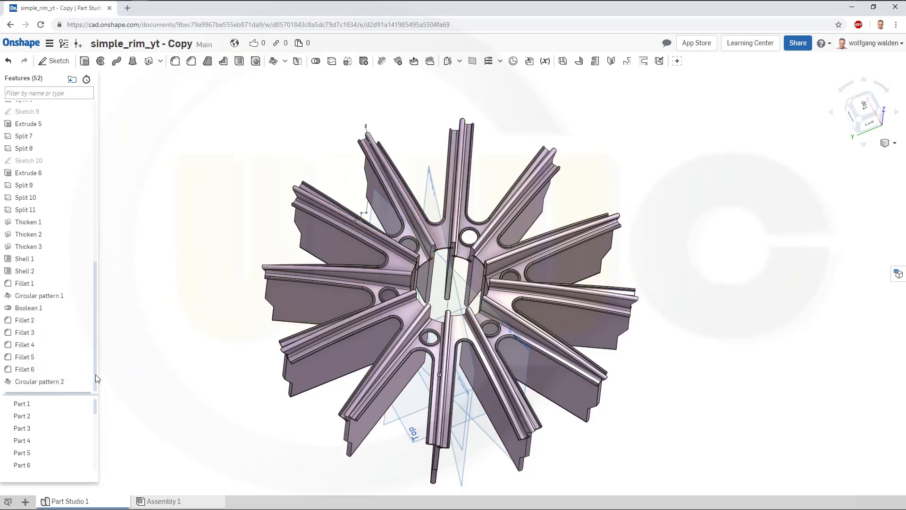
left_click_drag(96, 375, 93, 428)
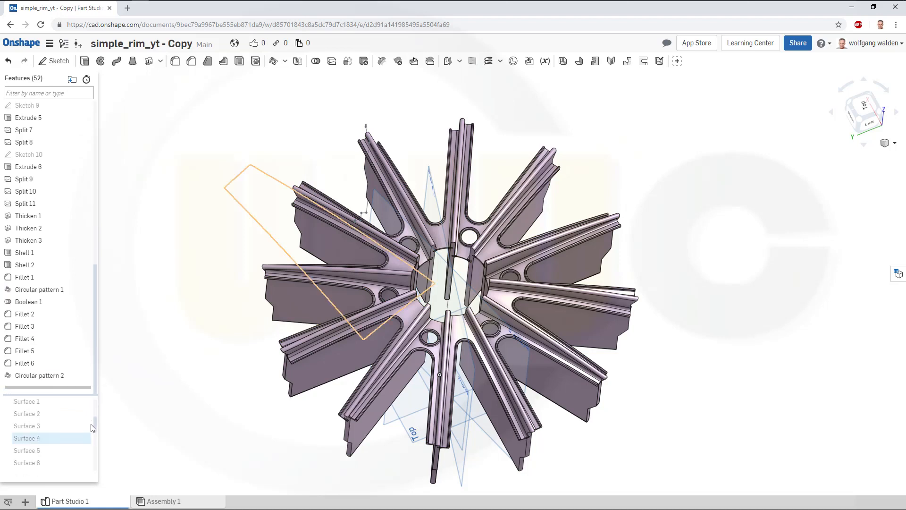
Step: Show Surface 1, the hidden rim barrel surface around the spoke ring
scroll(92, 427, "up", 1)
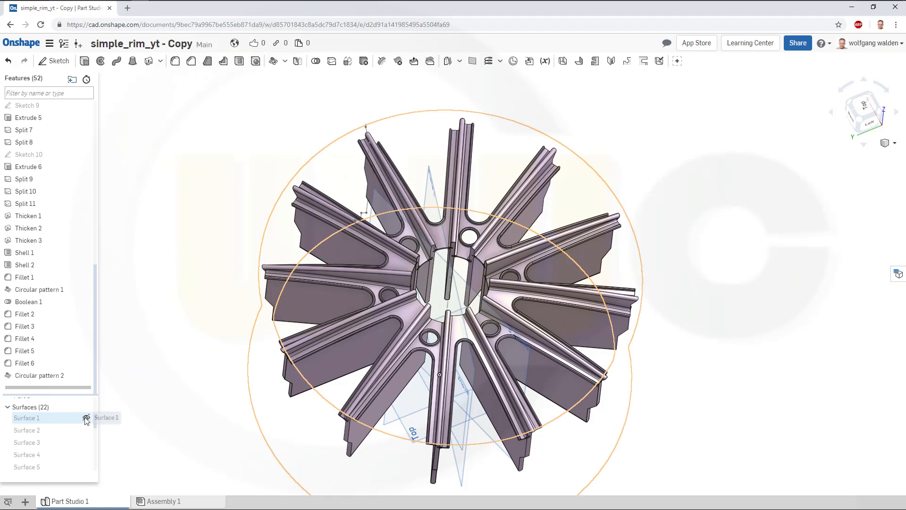
left_click(86, 417)
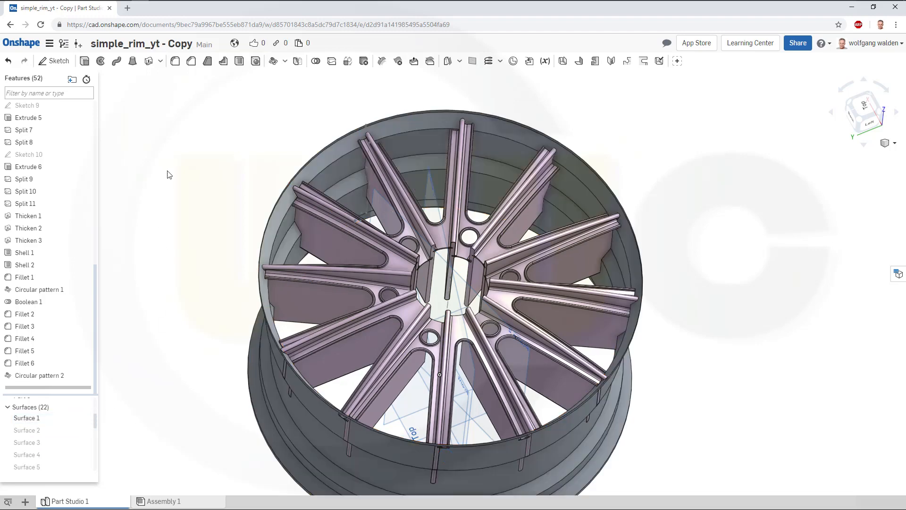
mouse_move(167, 170)
right_mouse_down()
mouse_move(161, 182)
mouse_move(162, 175)
right_mouse_up()
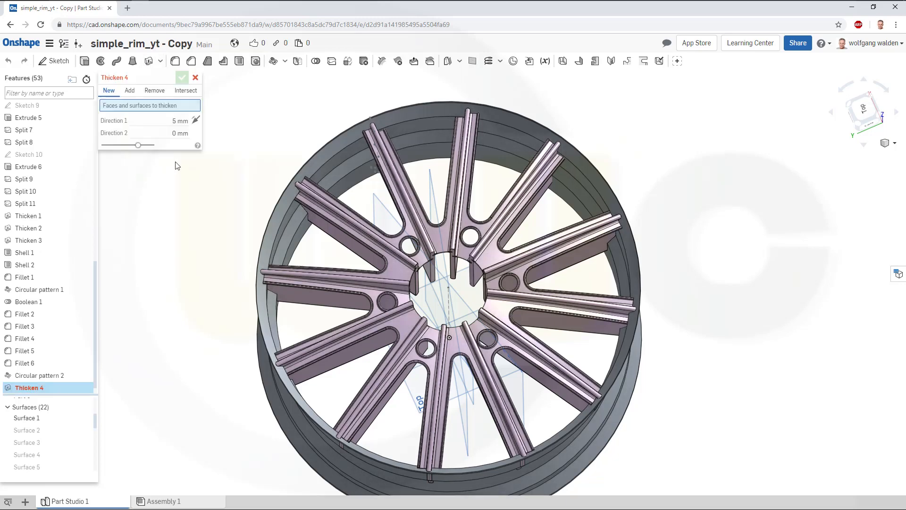
Step: Thicken Surface 1 into a new part, 3 mm in direction 1 and 3 mm in direction 2
left_click(130, 90)
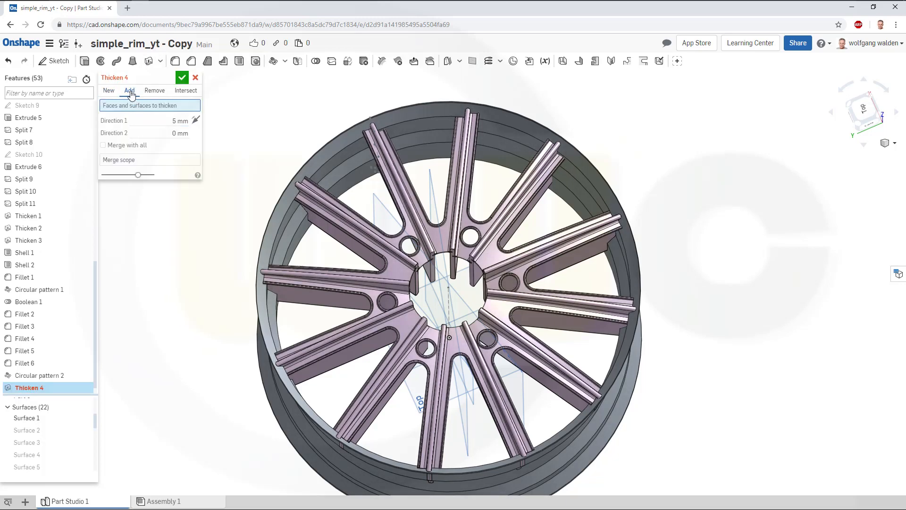
left_click(110, 91)
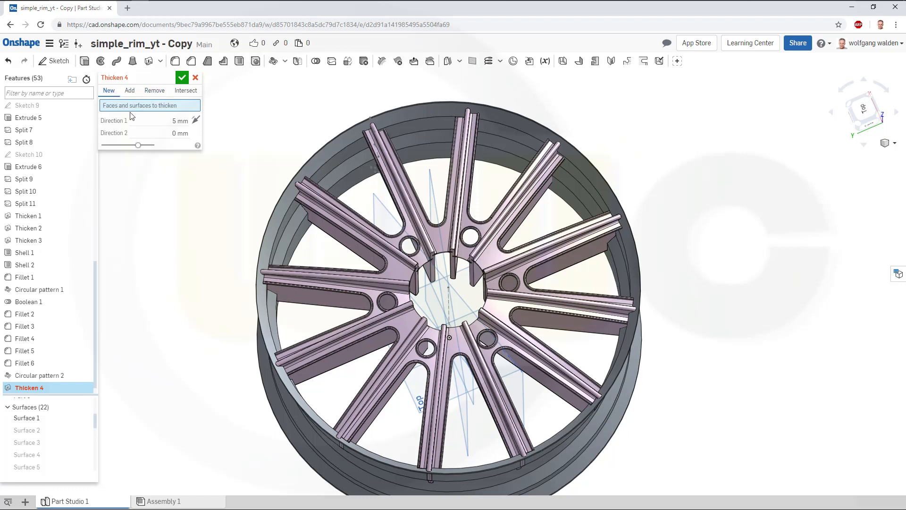
left_click(188, 121)
type("3")
left_click(173, 134)
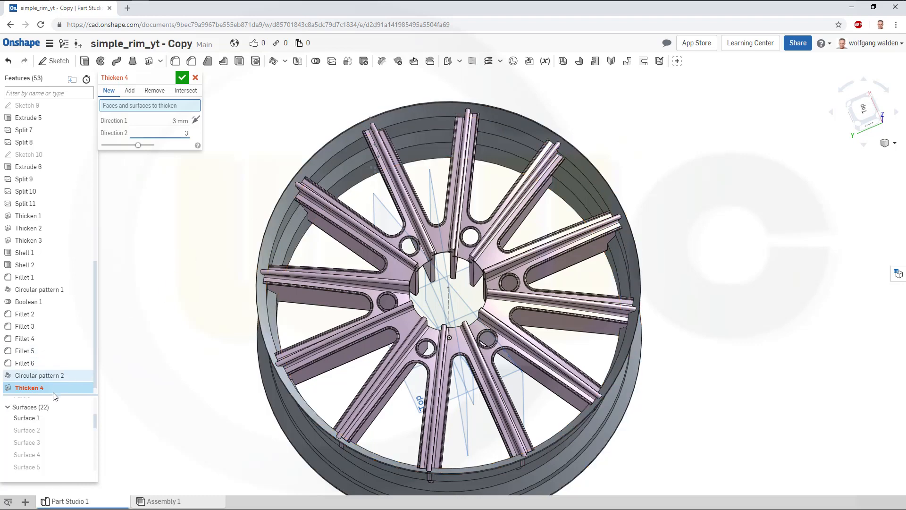
left_click(83, 418)
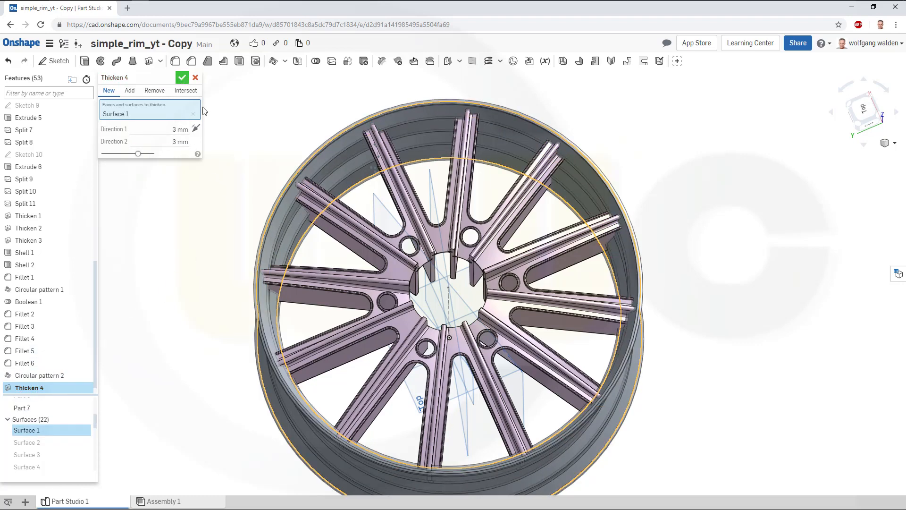
key("Return")
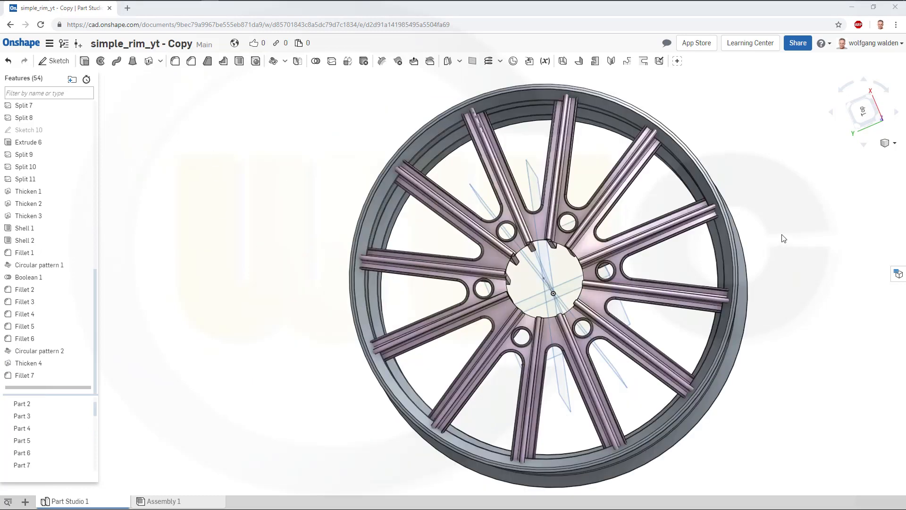
Step: Unite the thickened rim barrel and all six patterned spoke sections into one part with a Boolean union
right_click_drag(783, 237, 597, 274)
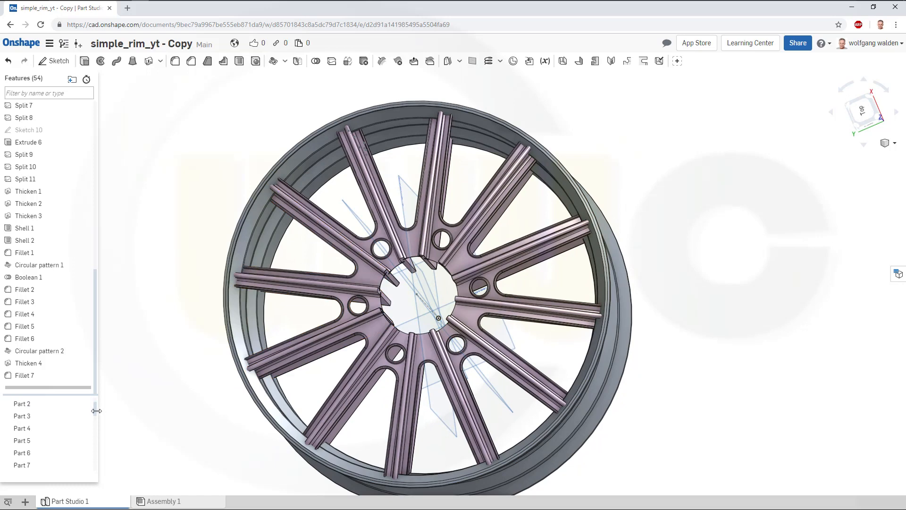
scroll(94, 423, "down", 5)
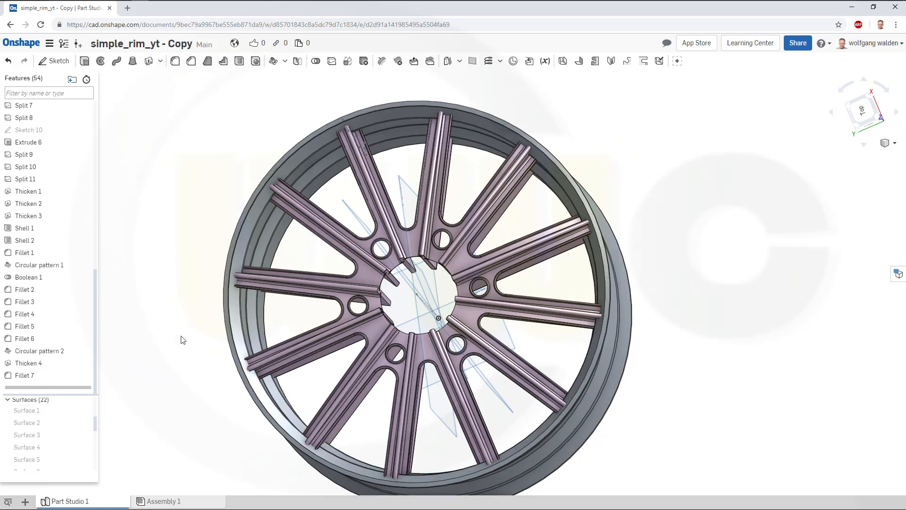
scroll(195, 320, "up", 2)
scroll(200, 323, "down", 2)
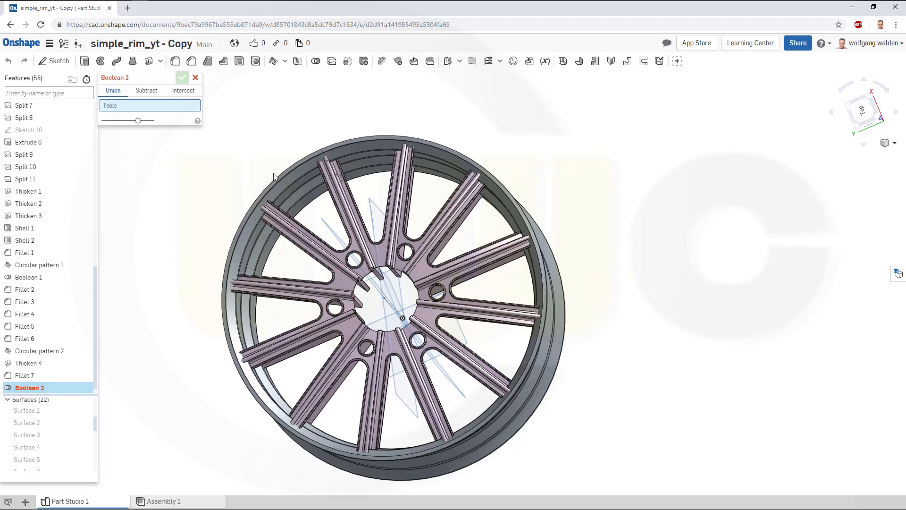
left_click(290, 188)
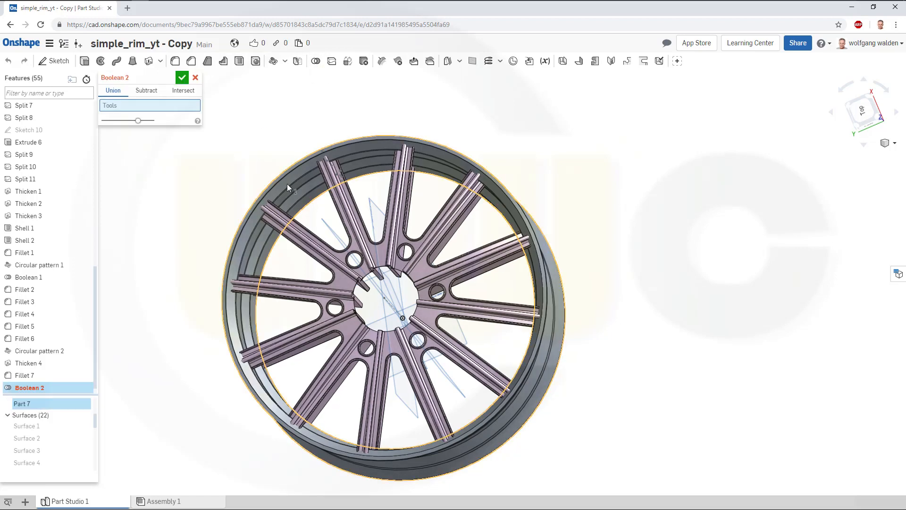
left_click(316, 249)
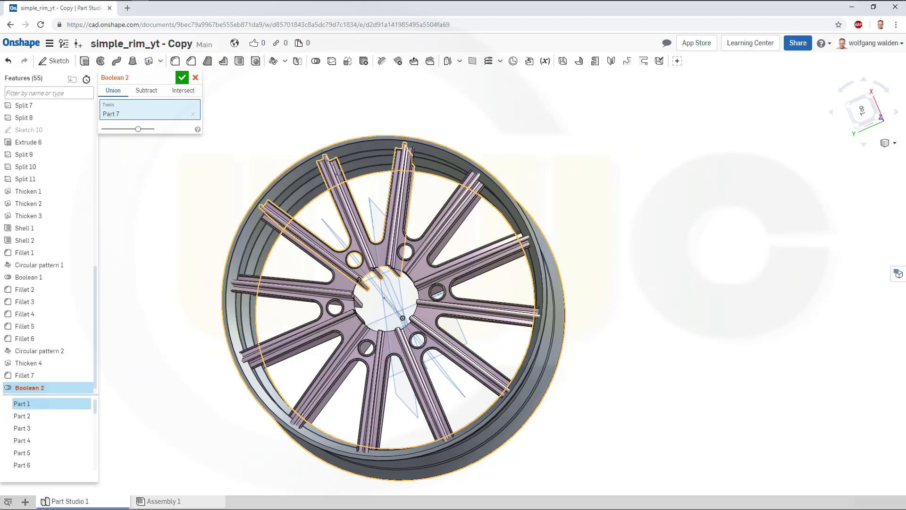
left_click(426, 250)
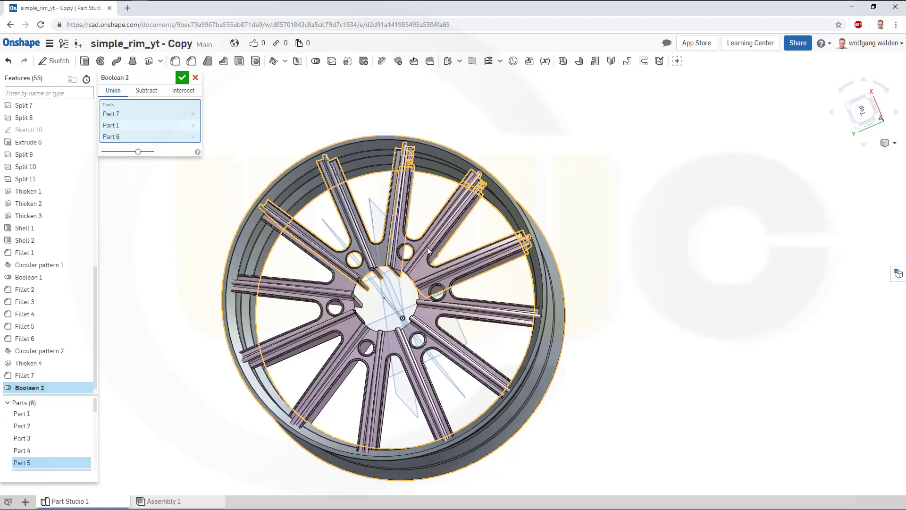
left_click(431, 325)
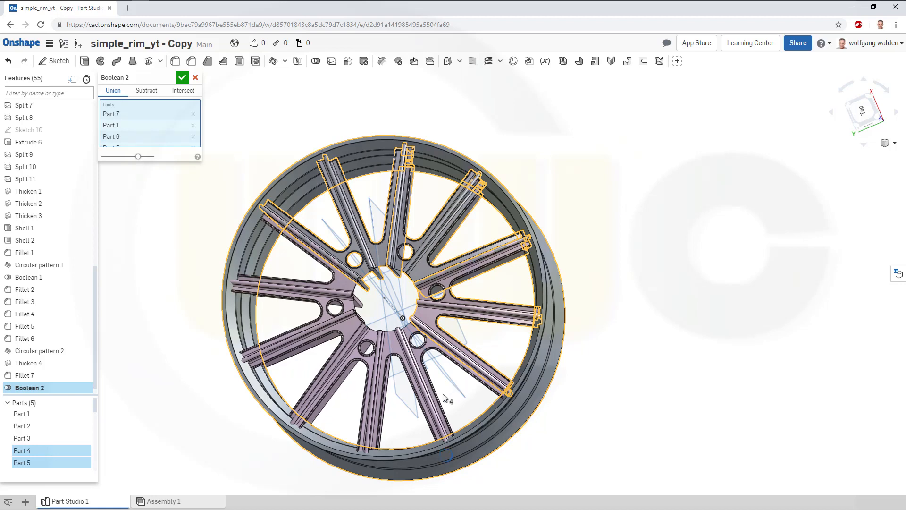
left_click(435, 404)
left_click(413, 379)
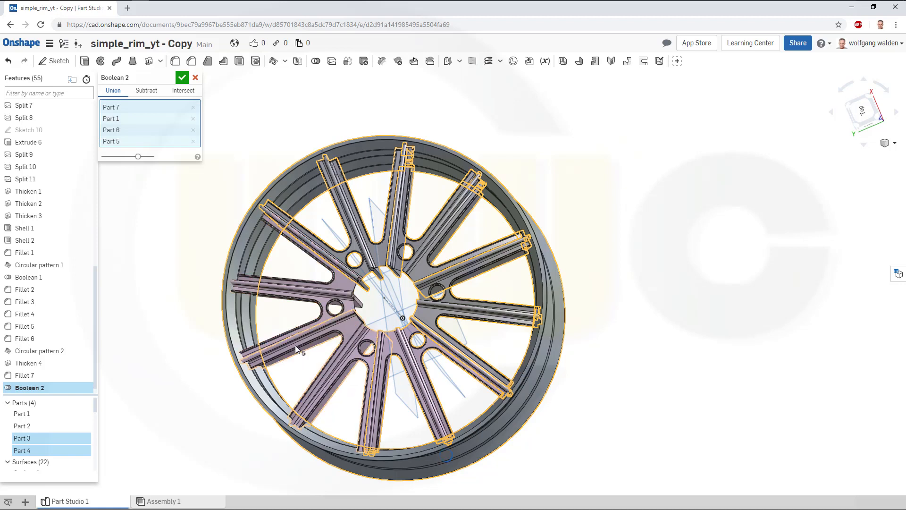
left_click(308, 300)
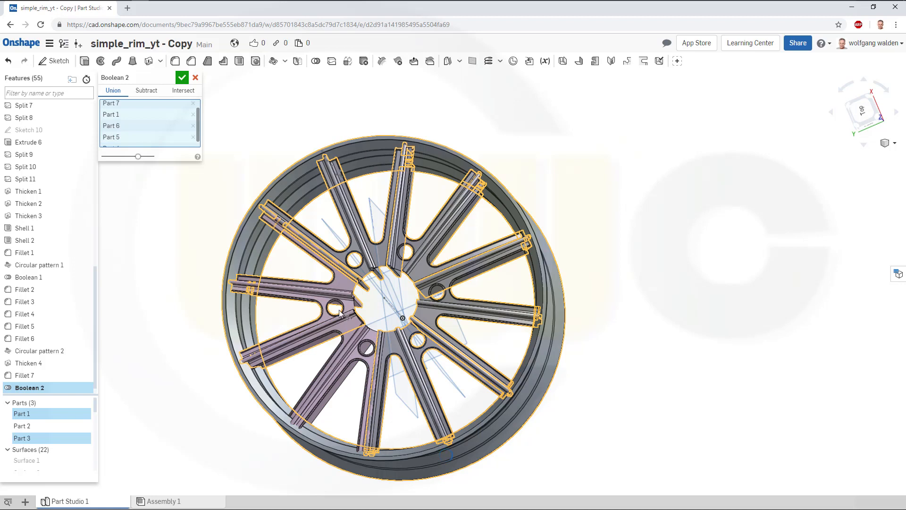
left_click(346, 347)
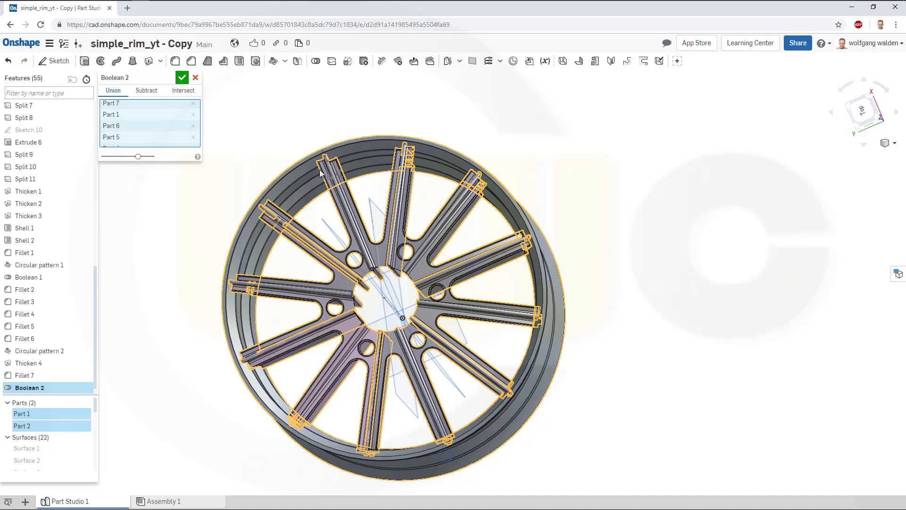
left_click(182, 78)
Step: Hide all planes in the part studio
right_click_drag(318, 245, 431, 380)
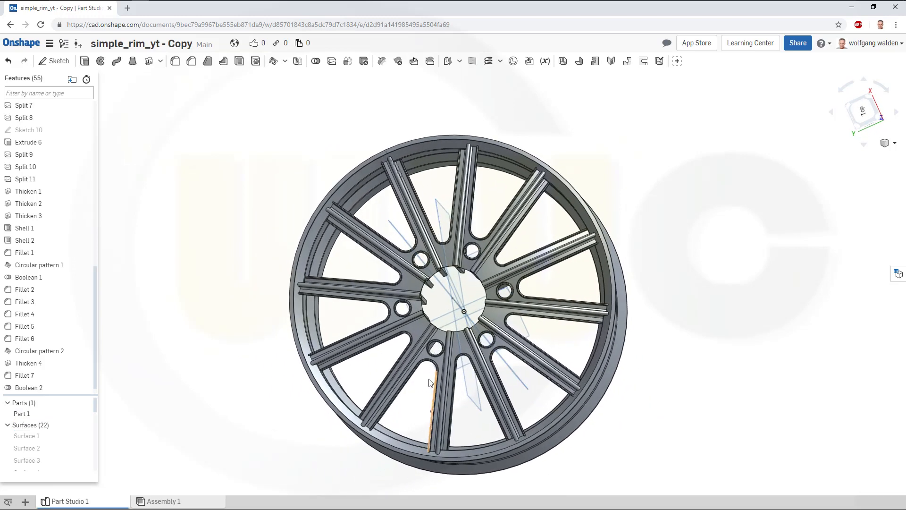
right_click(400, 241)
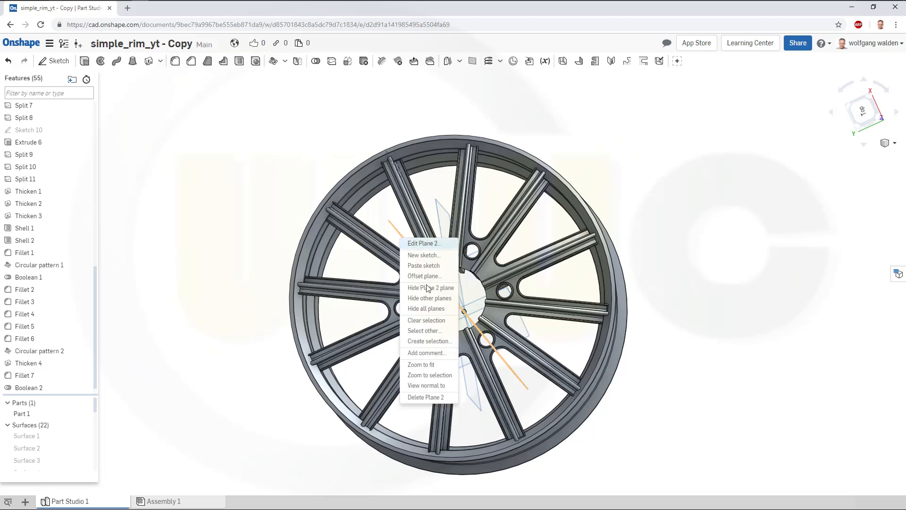
left_click(426, 309)
mouse_move(237, 277)
right_mouse_down()
mouse_move(238, 255)
mouse_move(230, 270)
right_mouse_up()
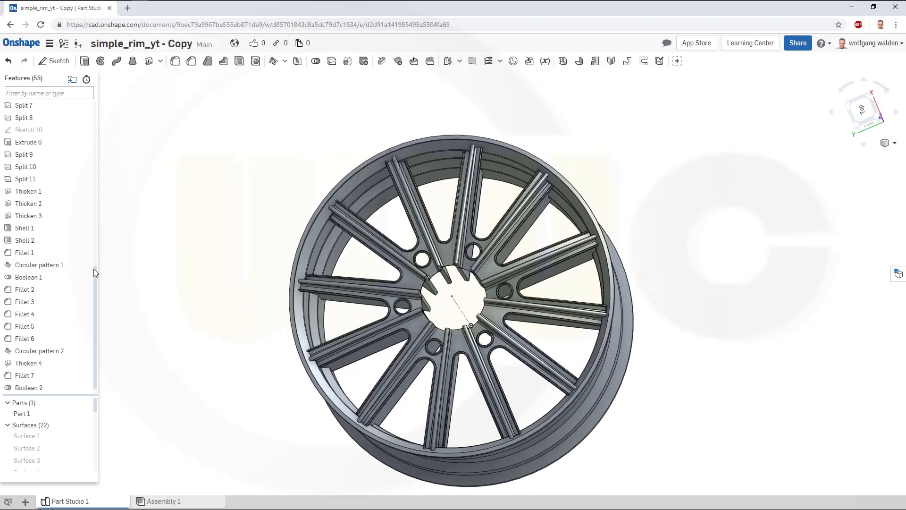
Step: Start a circular fillet with a 3 mm radius and select the first edge where a spoke's side meets the rim's inner wall
scroll(93, 272, "up", 5)
scroll(350, 202, "up", 5)
right_click_drag(446, 219, 438, 154)
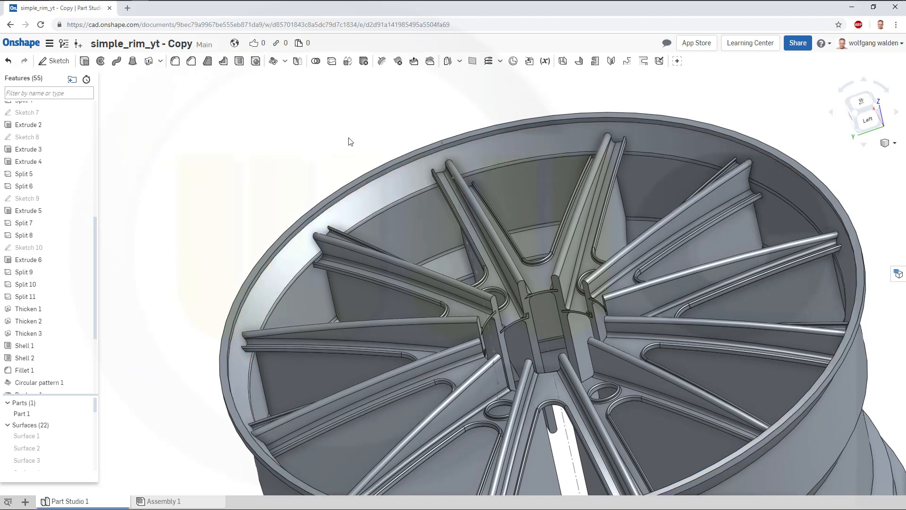
left_click(175, 61)
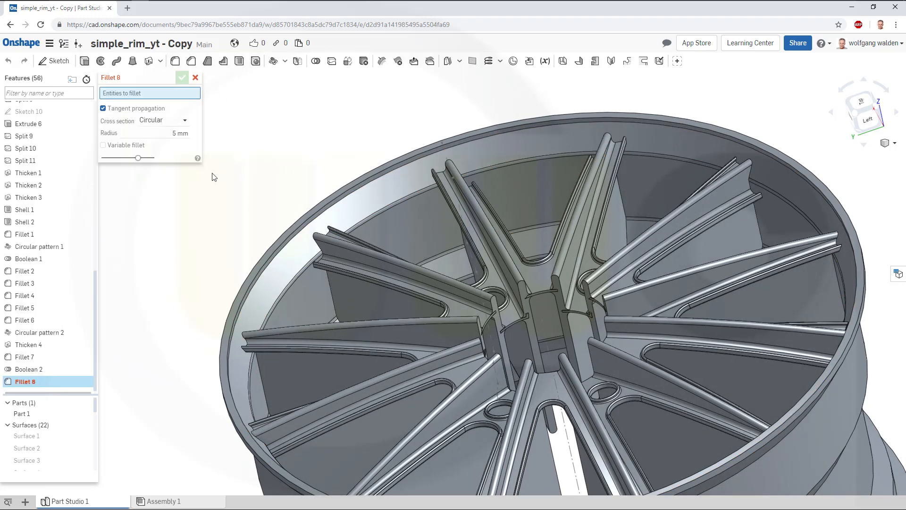
left_click_drag(169, 135, 221, 133)
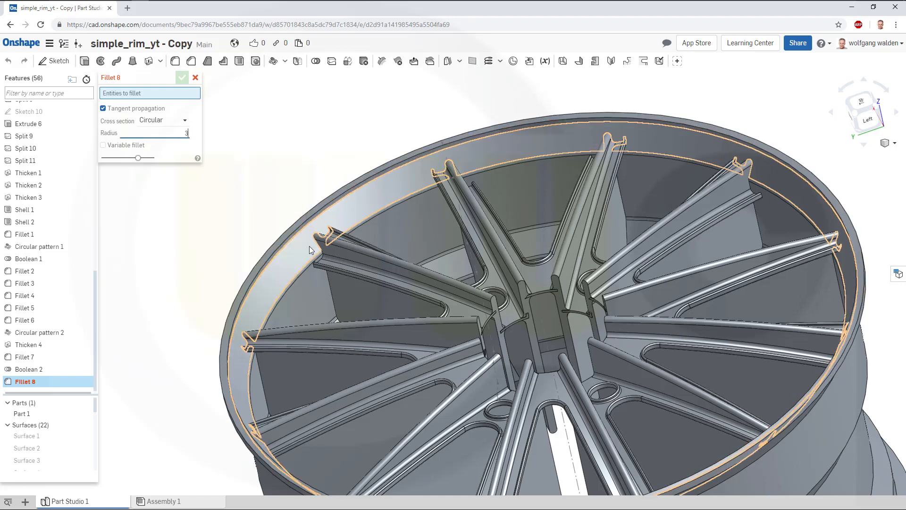
left_click(320, 249)
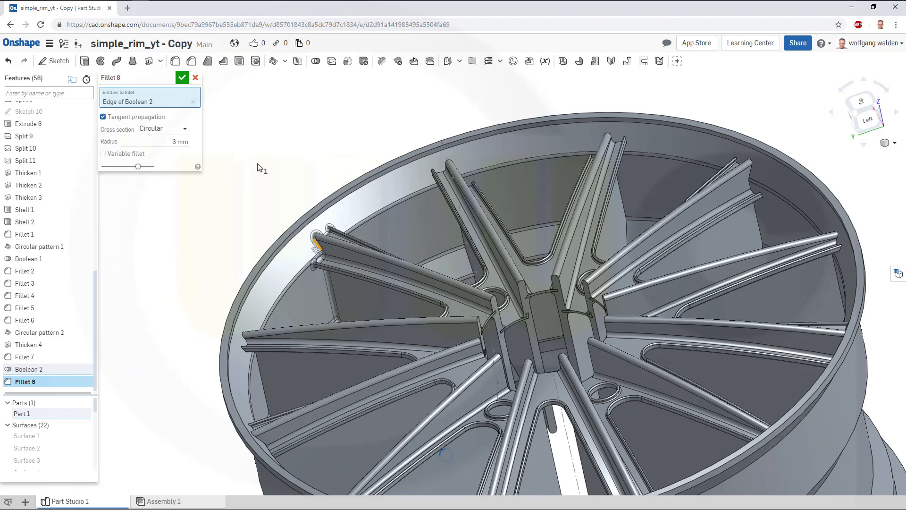
Step: Add three more edges between neighbouring spoke webs and the rim's inner wall to the 3 mm fillet
right_click_drag(271, 169, 291, 176)
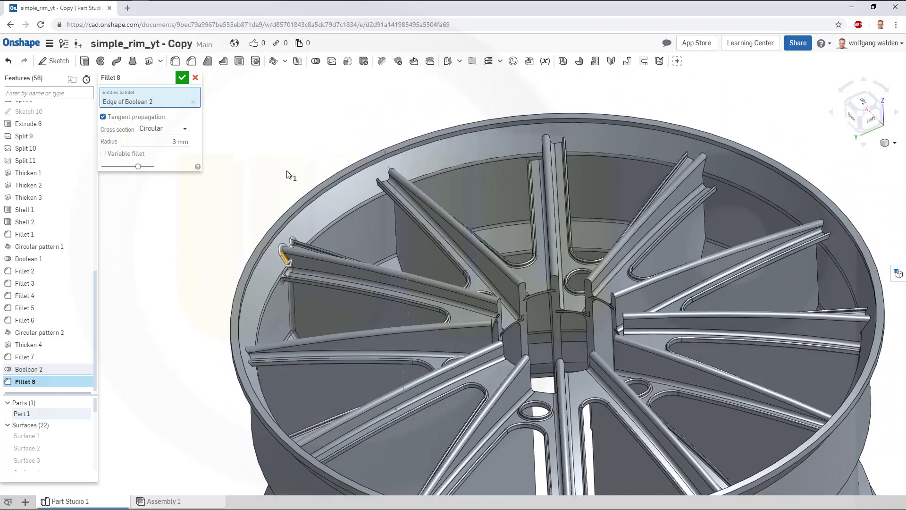
left_click(394, 216)
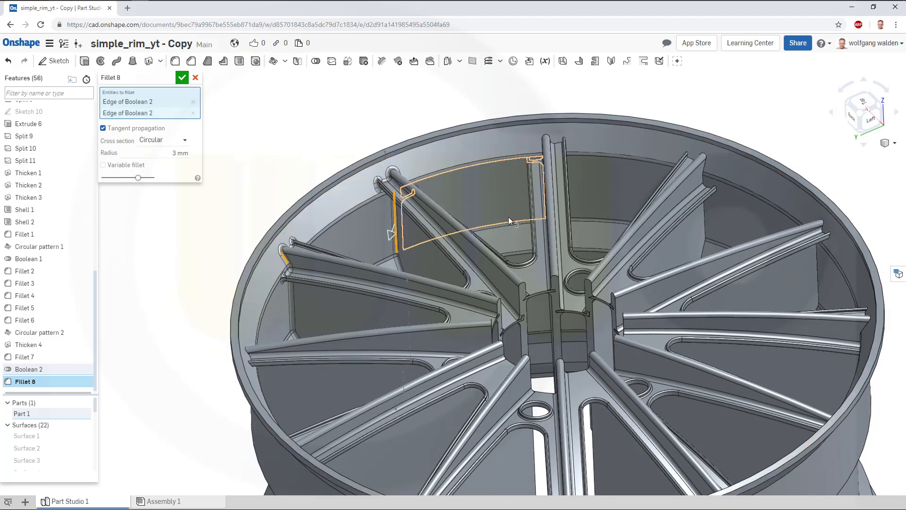
right_click_drag(509, 217, 528, 209)
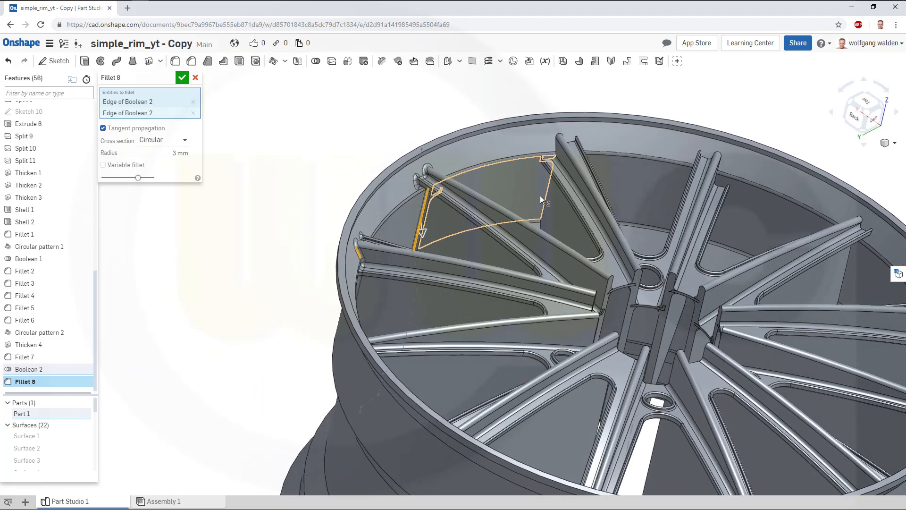
left_click(546, 195)
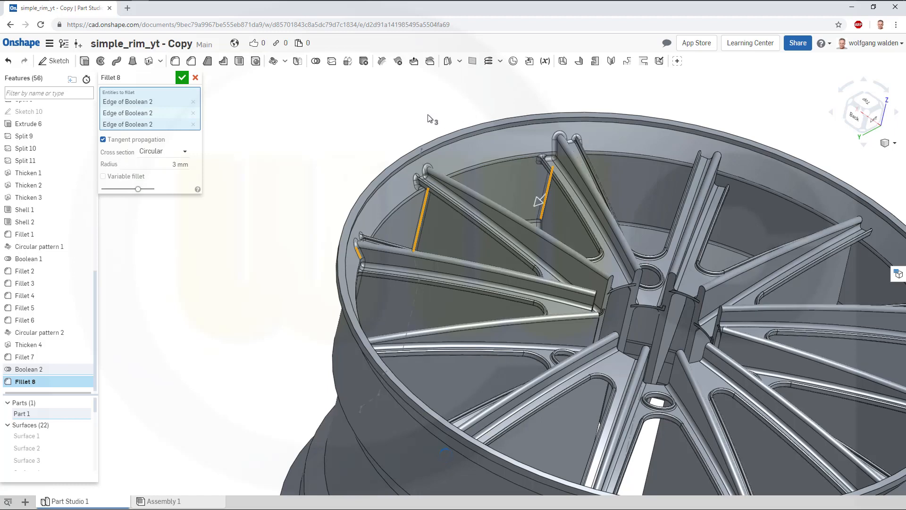
right_click_drag(433, 117, 456, 126)
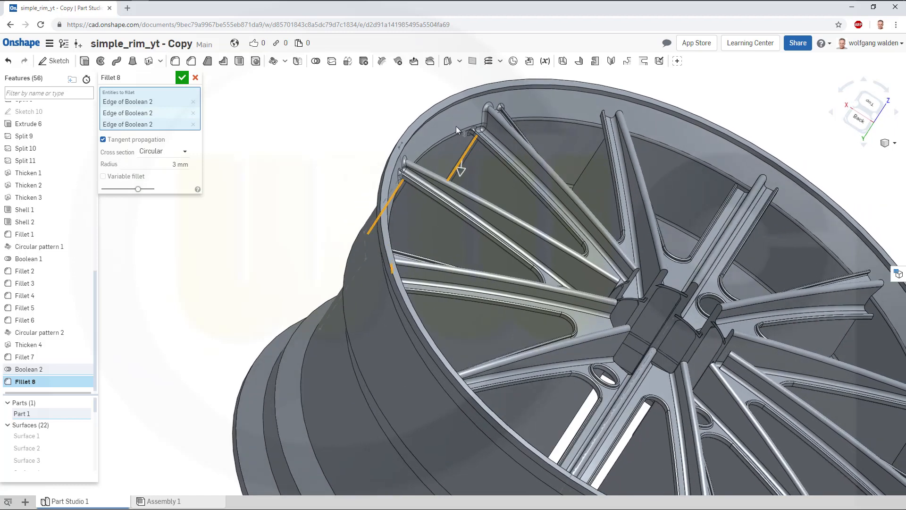
left_click(591, 159)
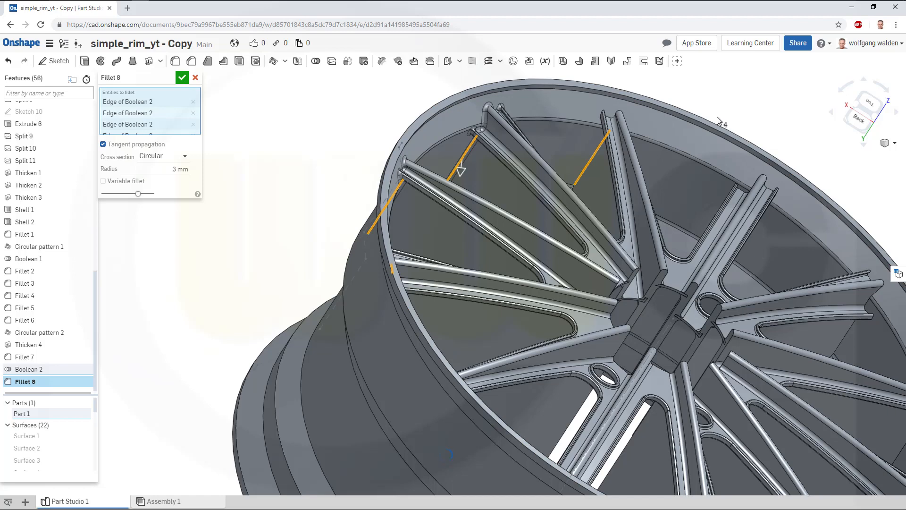
Step: Add the next five edges between the spoke webs and the rim's inner wall to the 3 mm fillet, continuing around the barrel
right_click_drag(725, 123, 732, 132)
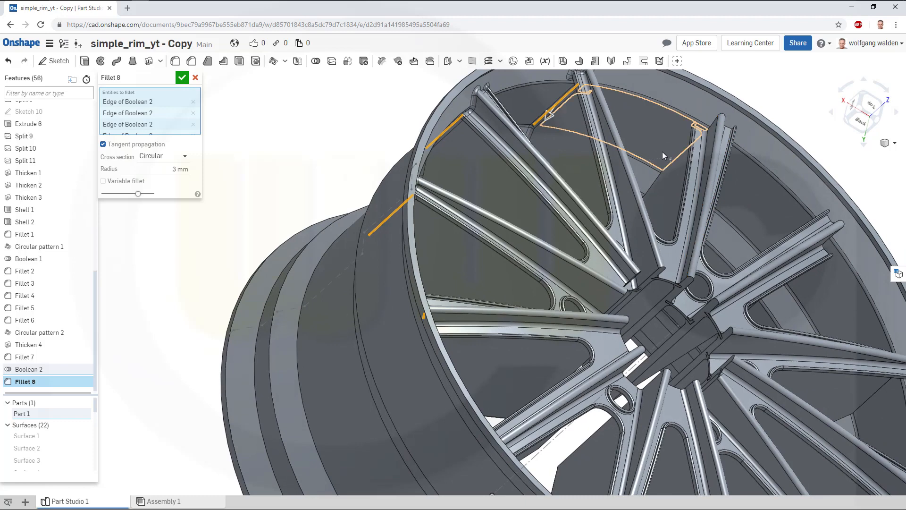
left_click(679, 156)
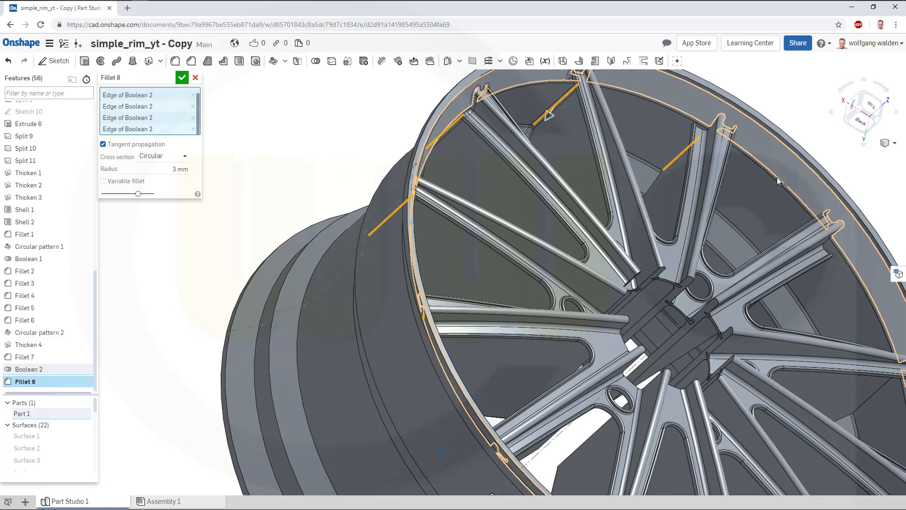
right_click_drag(755, 188, 759, 230)
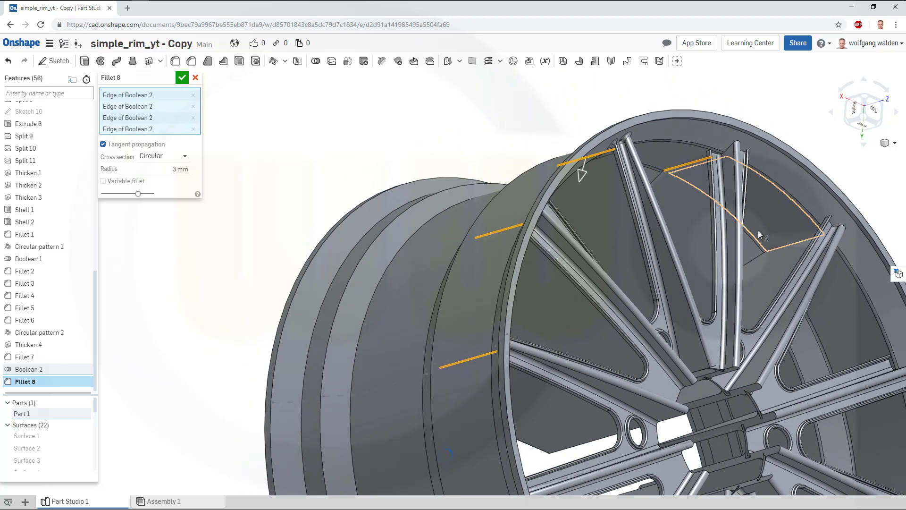
left_click(792, 244)
right_click_drag(829, 333, 842, 378)
left_click(849, 379)
middle_click_drag(810, 365, 565, 236)
right_click_drag(678, 328, 694, 345)
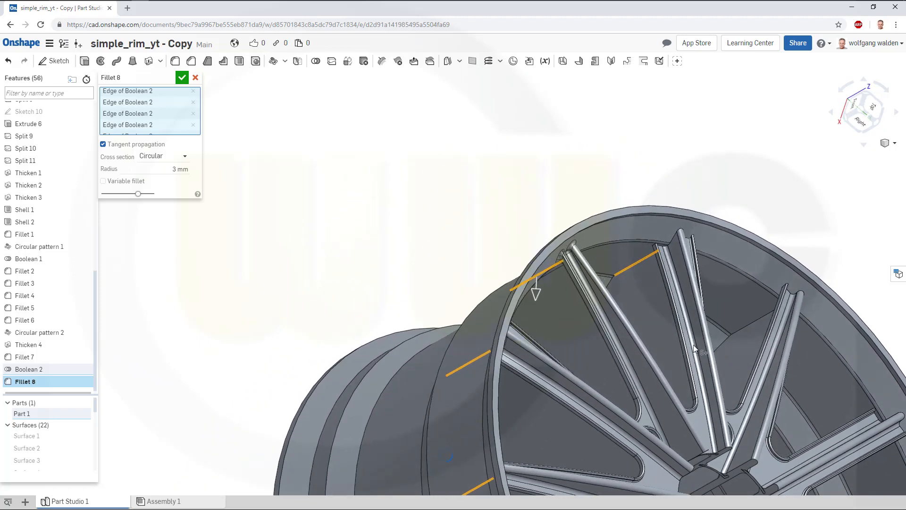
left_click(752, 325)
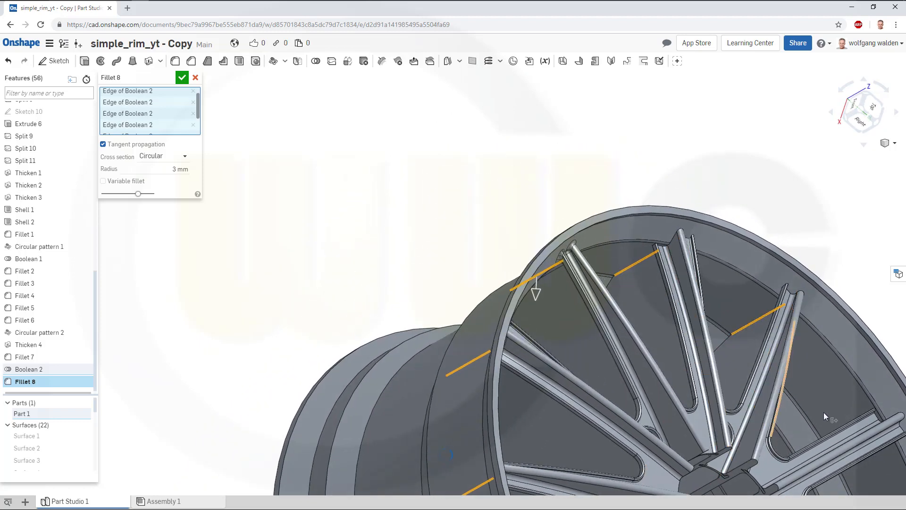
middle_click_drag(733, 336, 689, 298)
right_click_drag(689, 298, 662, 231)
left_click(672, 223)
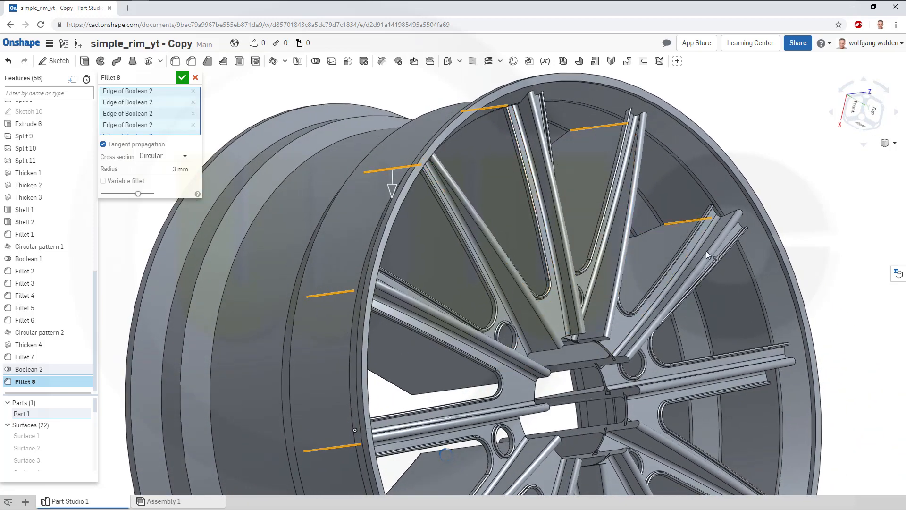
Step: Add the last remaining edges between spoke webs and the rim's inner wall and complete the 3 mm fillet
middle_click_drag(571, 304, 577, 330)
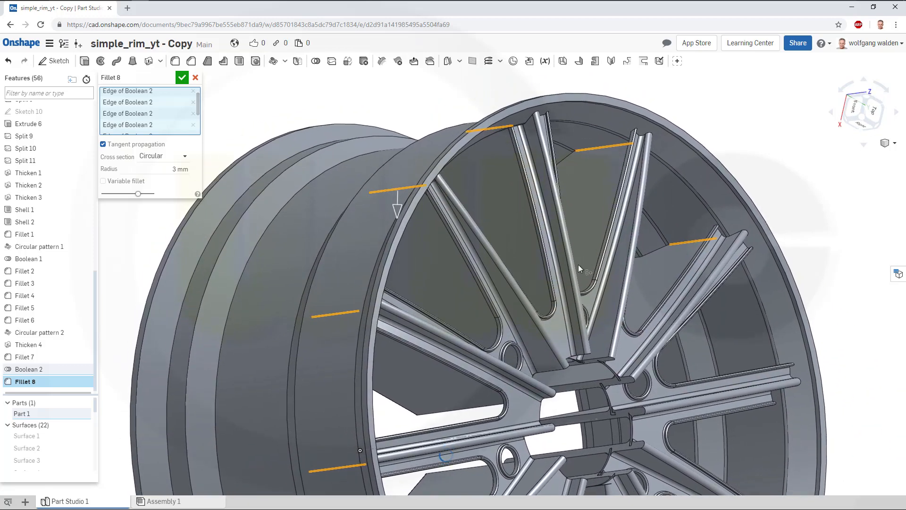
right_click_drag(579, 264, 585, 302)
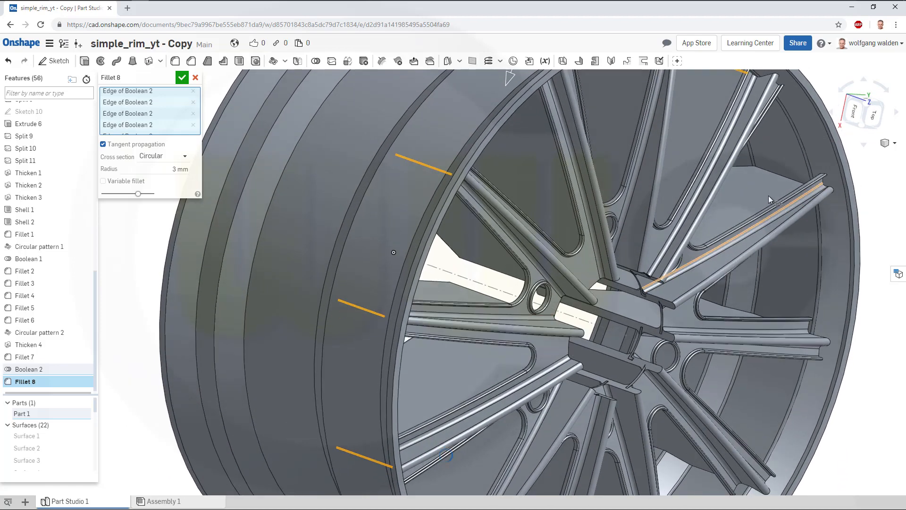
left_click(779, 176)
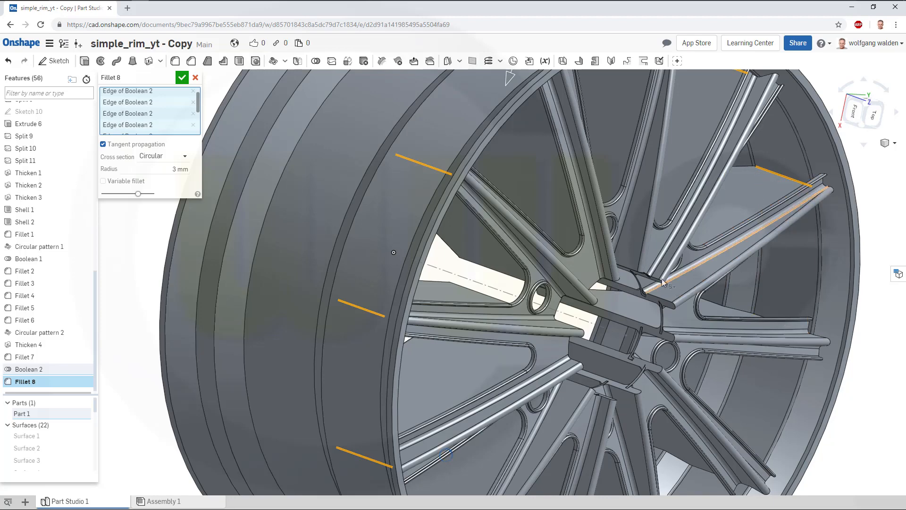
right_click_drag(663, 282, 829, 264)
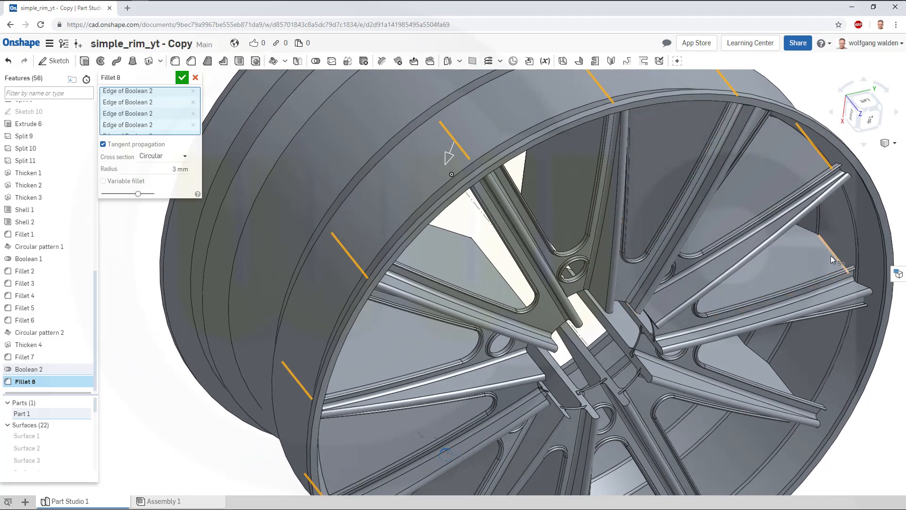
left_click(834, 259)
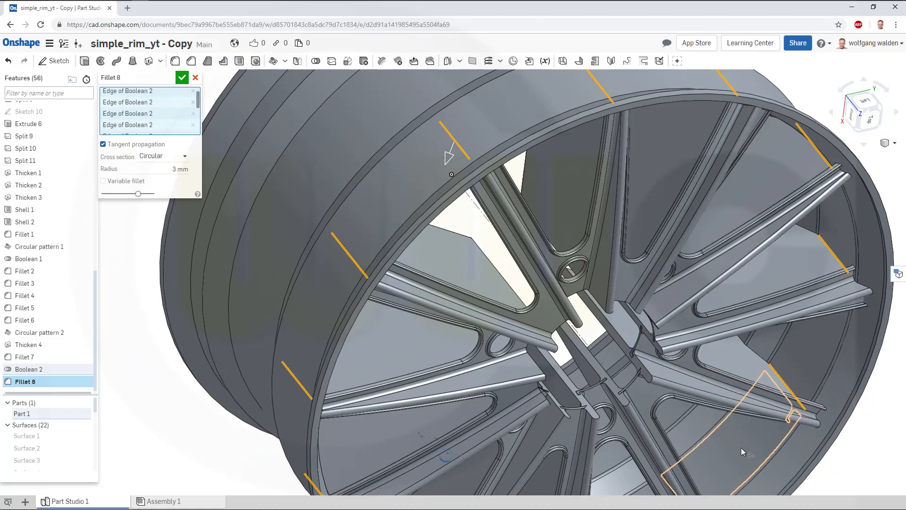
right_click_drag(741, 447, 728, 456)
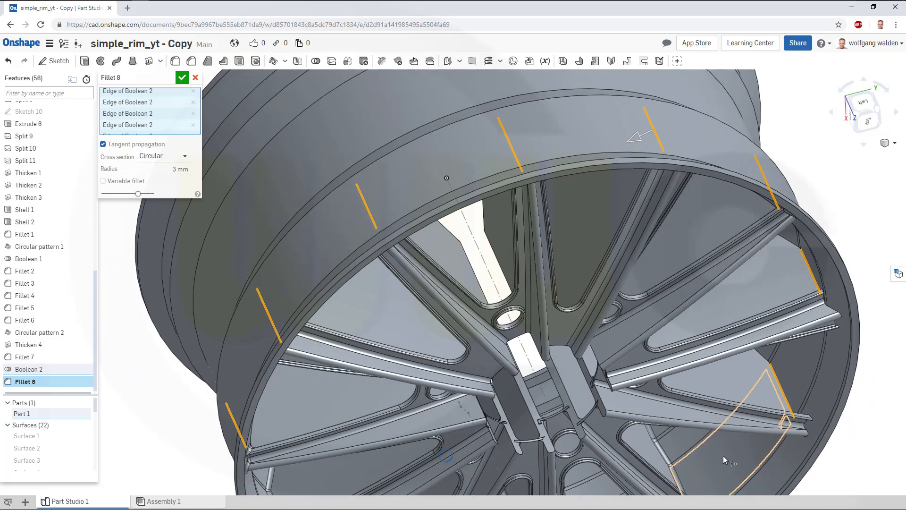
right_click_drag(701, 308, 712, 223)
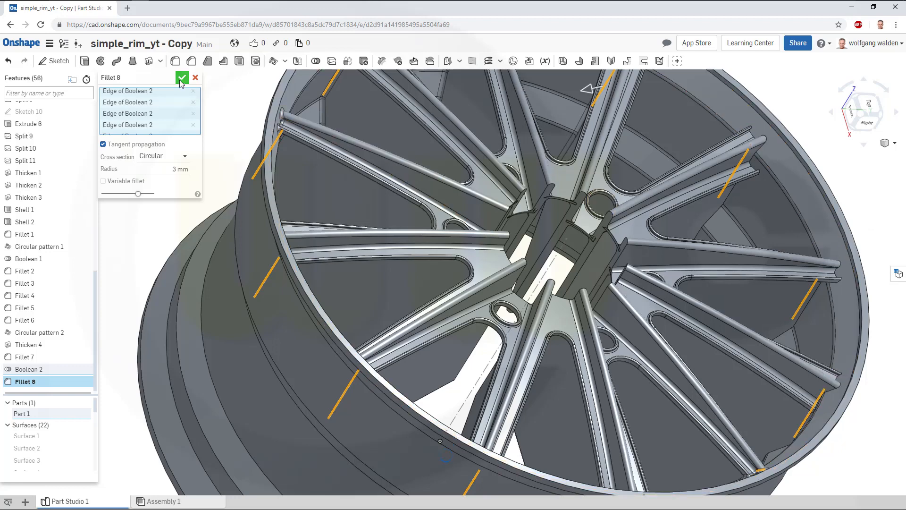
key("Return")
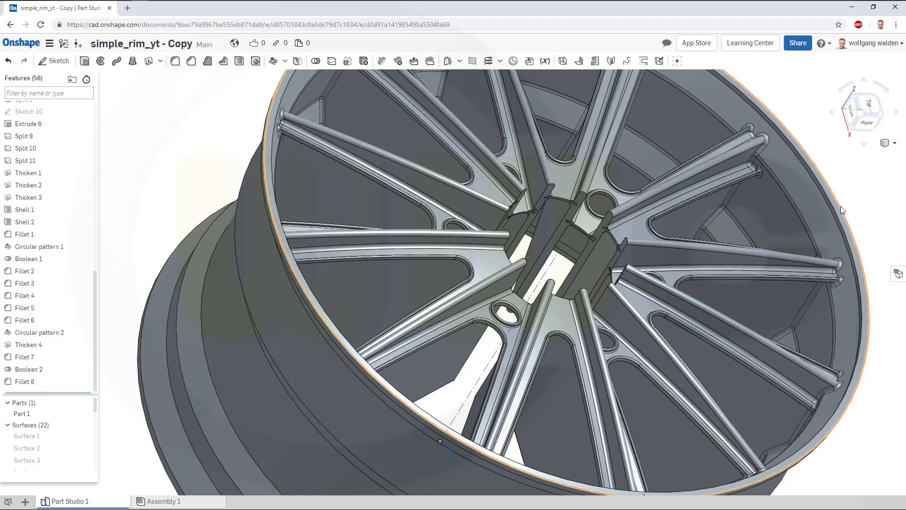
Step: Start a new sketch on the Top plane and view it straight on
scroll(771, 197, "down", 4)
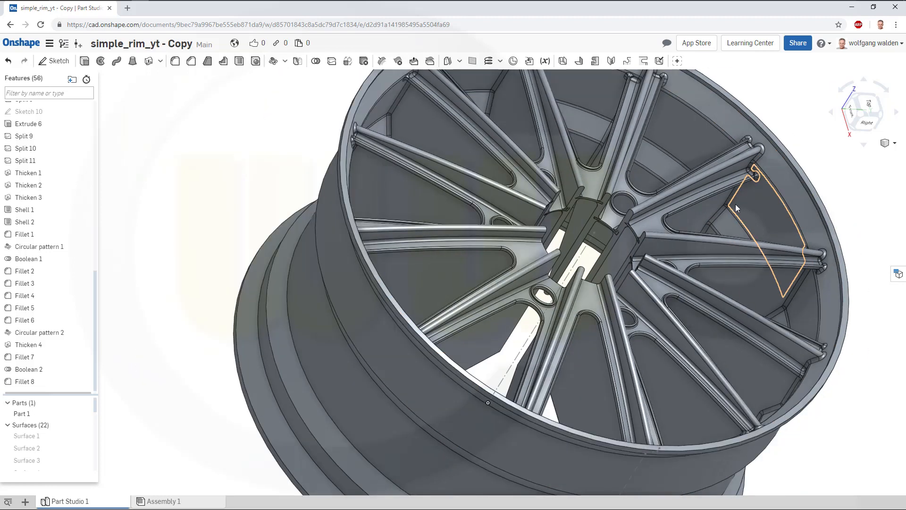
mouse_move(675, 147)
right_mouse_down()
mouse_move(631, 181)
mouse_move(630, 194)
mouse_move(621, 183)
mouse_move(625, 158)
mouse_move(630, 182)
mouse_move(543, 183)
right_mouse_up()
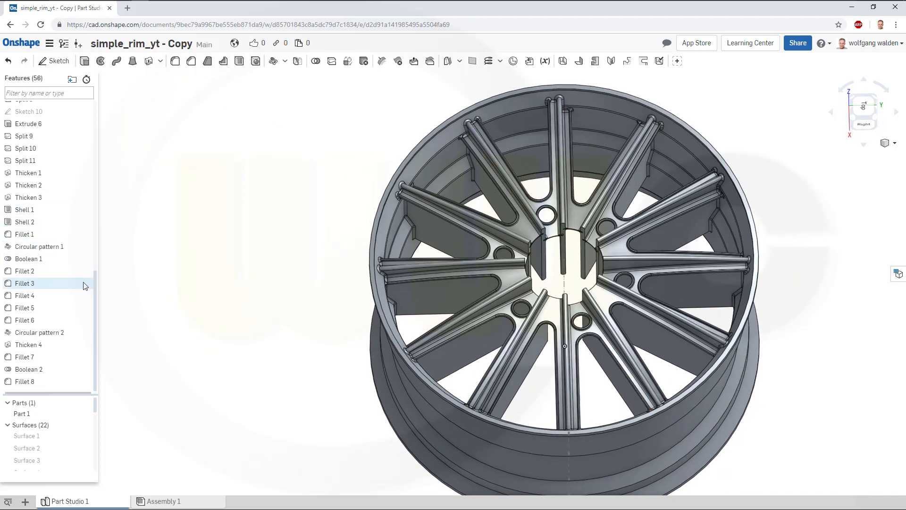
left_click_drag(94, 293, 132, 107)
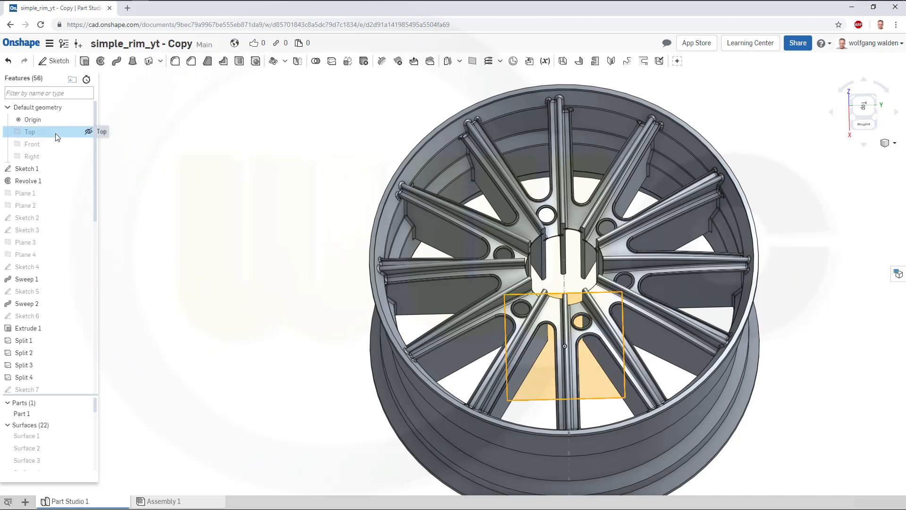
left_click(75, 132)
left_click(57, 60)
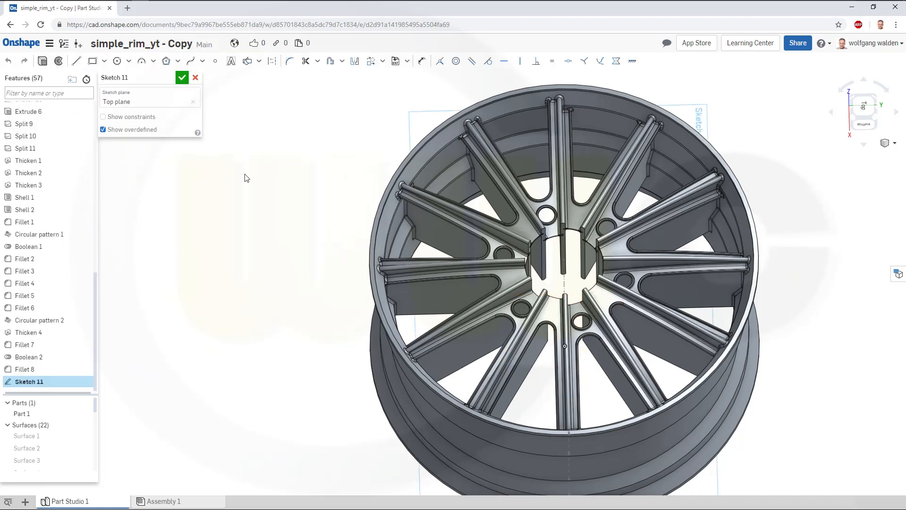
key("n")
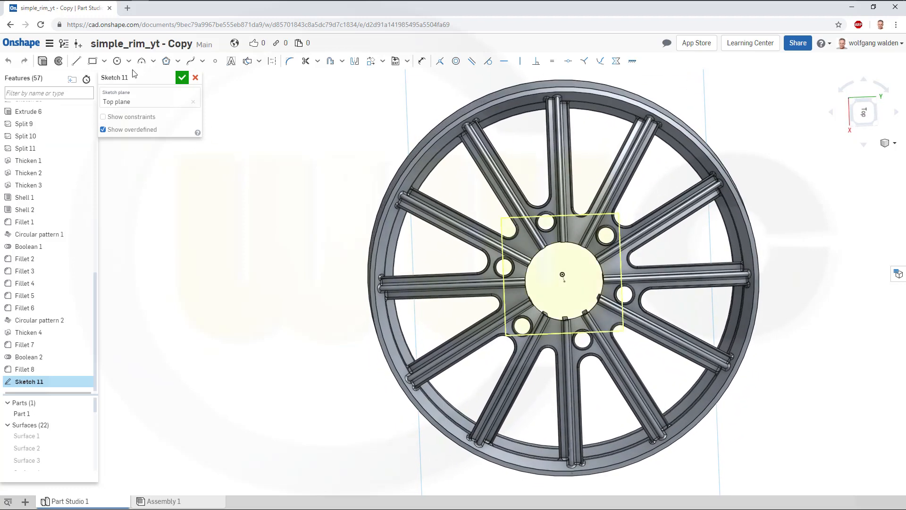
Step: Sketch a circle centred on the origin with a diameter of 140 mm
left_click(118, 62)
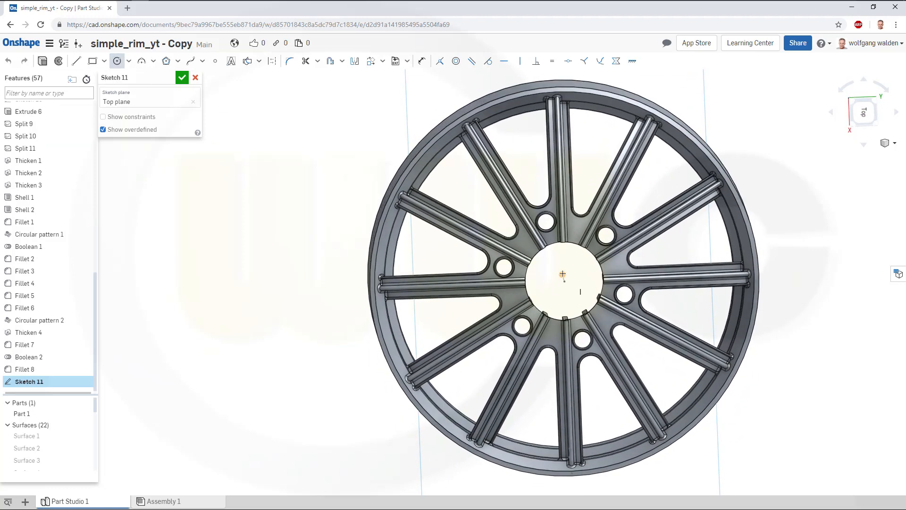
left_click(562, 274)
left_click(670, 312)
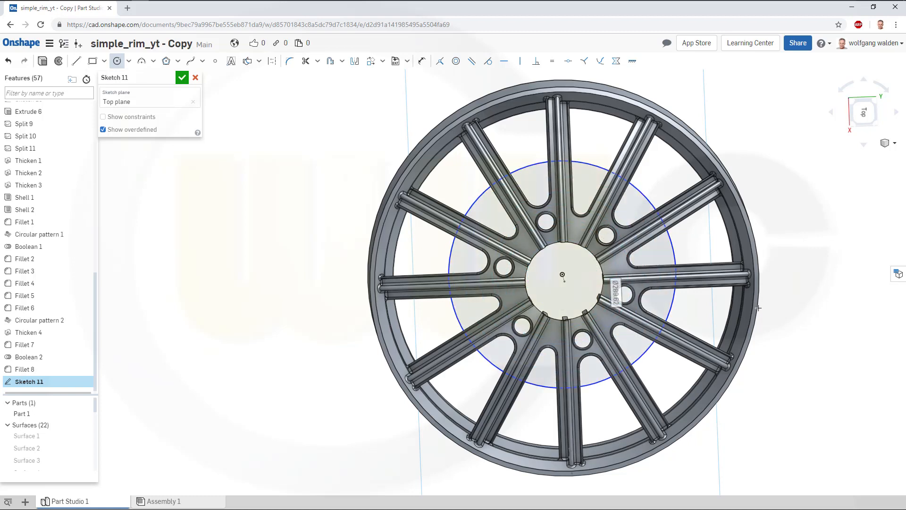
type("140")
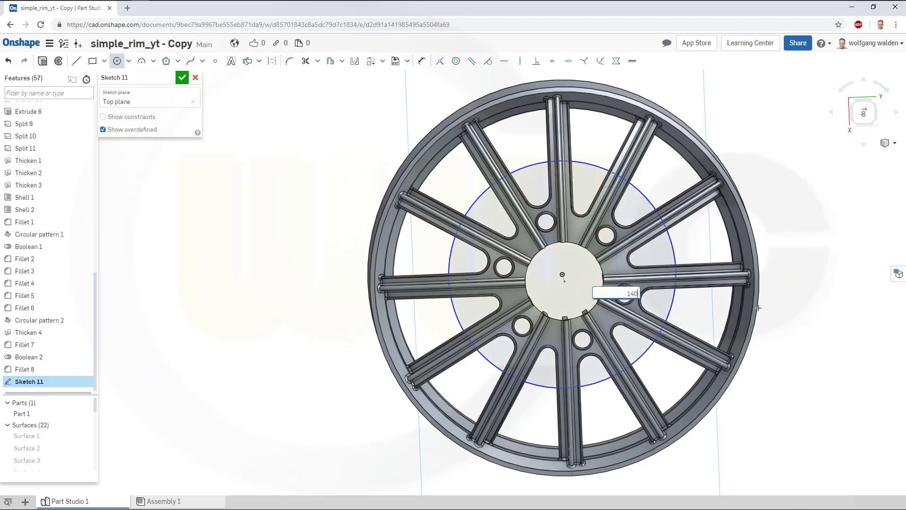
key("Return")
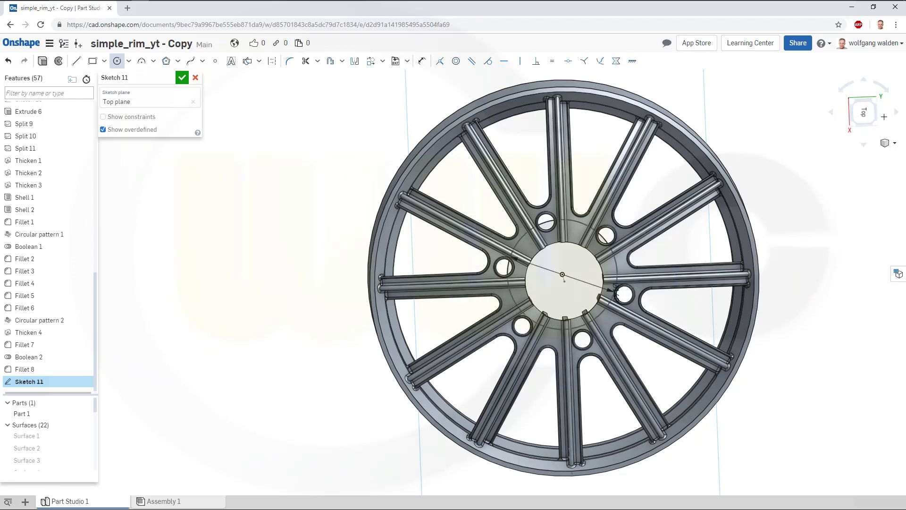
left_click(865, 115)
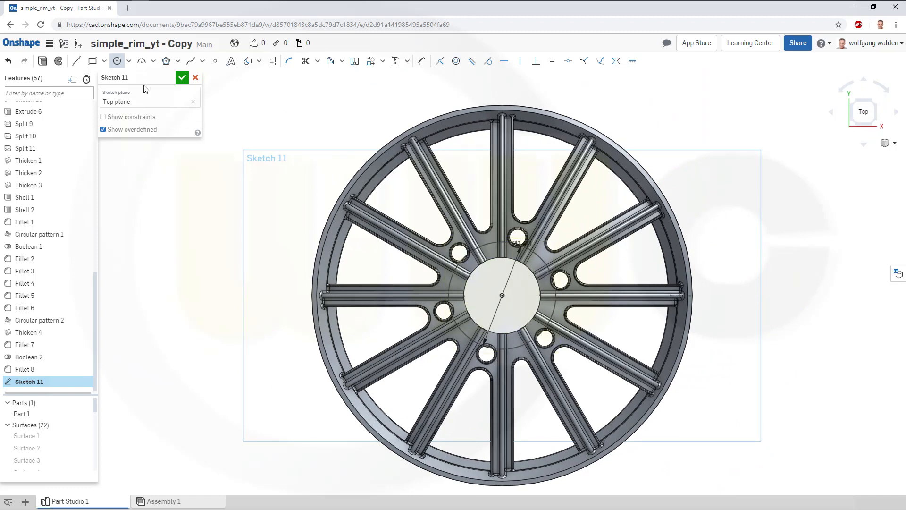
left_click(519, 248)
left_click(533, 254)
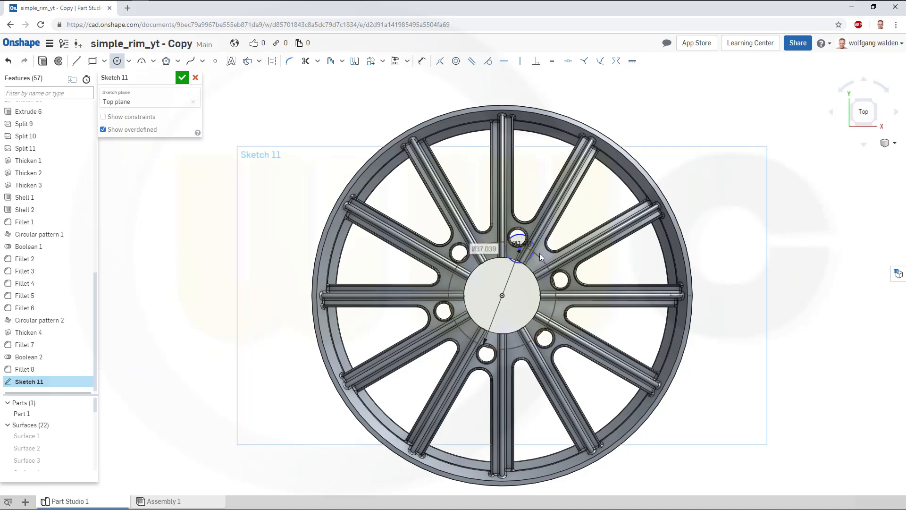
key("Escape")
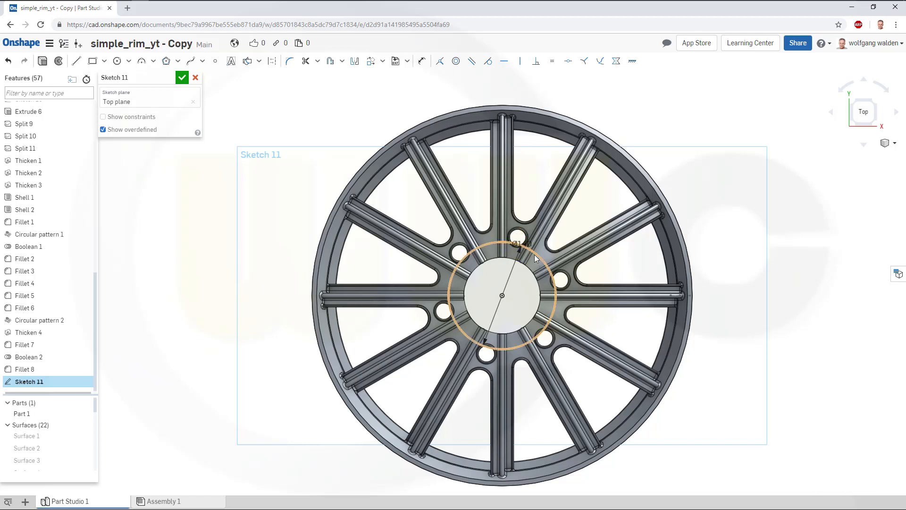
Step: Set the hub circle's diameter to 120 mm and finish the sketch
double_click(527, 243)
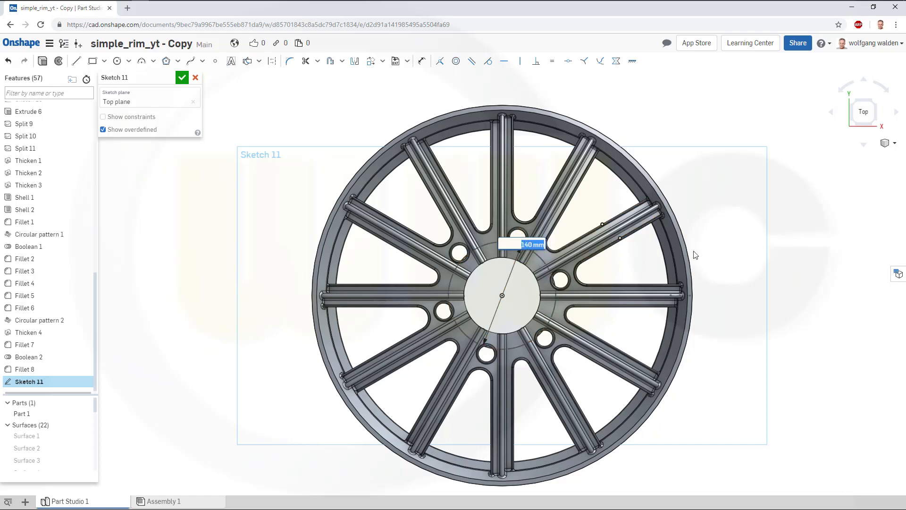
type("12")
key("Return")
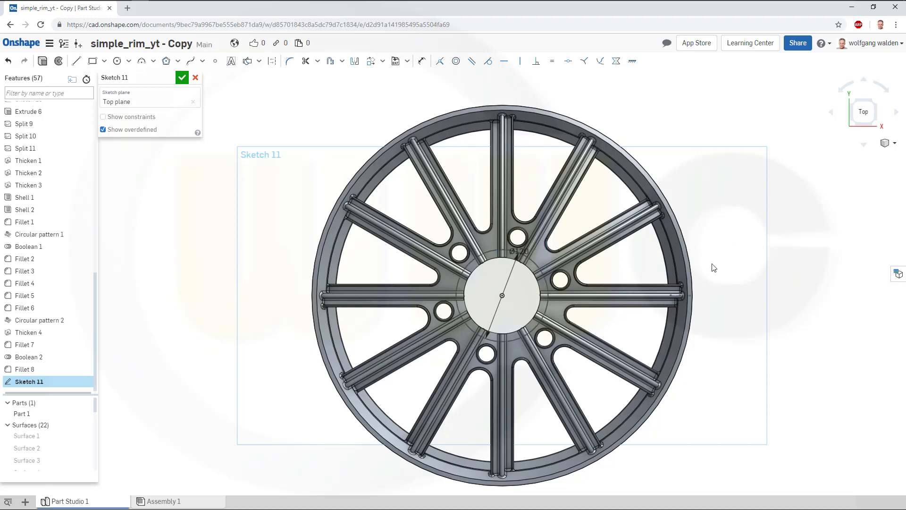
right_click_drag(714, 268, 700, 239)
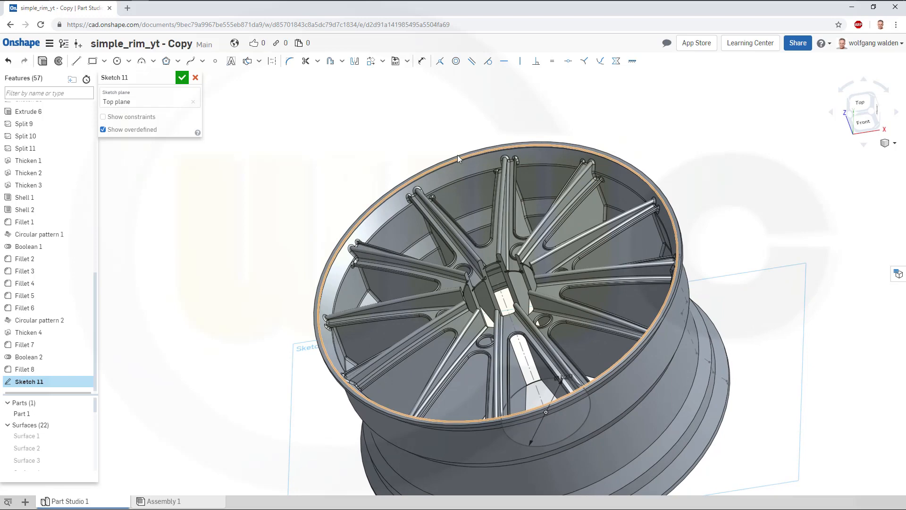
left_click(182, 77)
Step: Extrude the 120 mm circle up through the centre of the wheel and set the depth to 270 mm
mouse_move(270, 163)
right_mouse_down()
mouse_move(278, 189)
mouse_move(271, 186)
right_mouse_up()
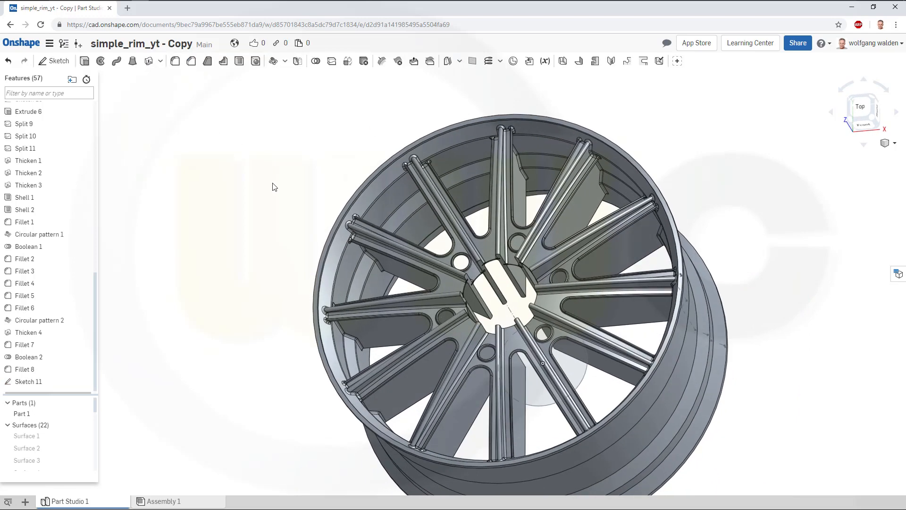
left_click(84, 62)
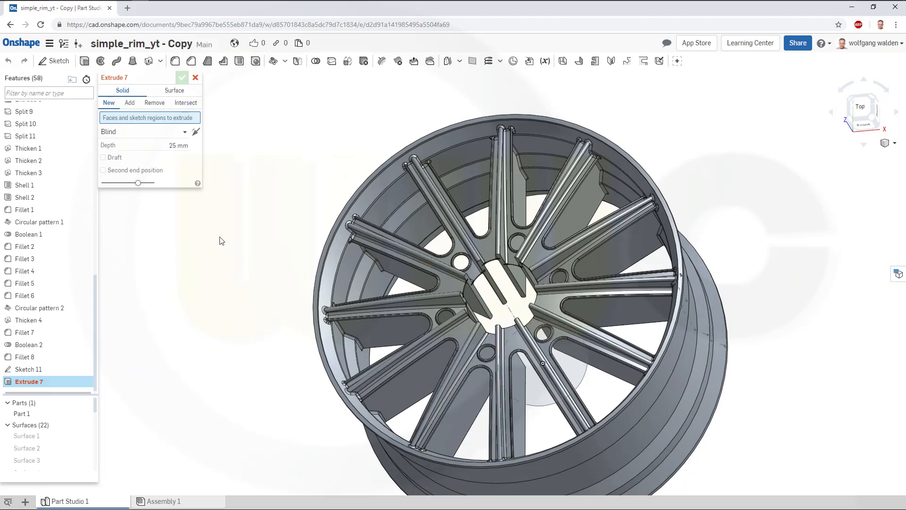
right_click_drag(218, 238, 290, 290)
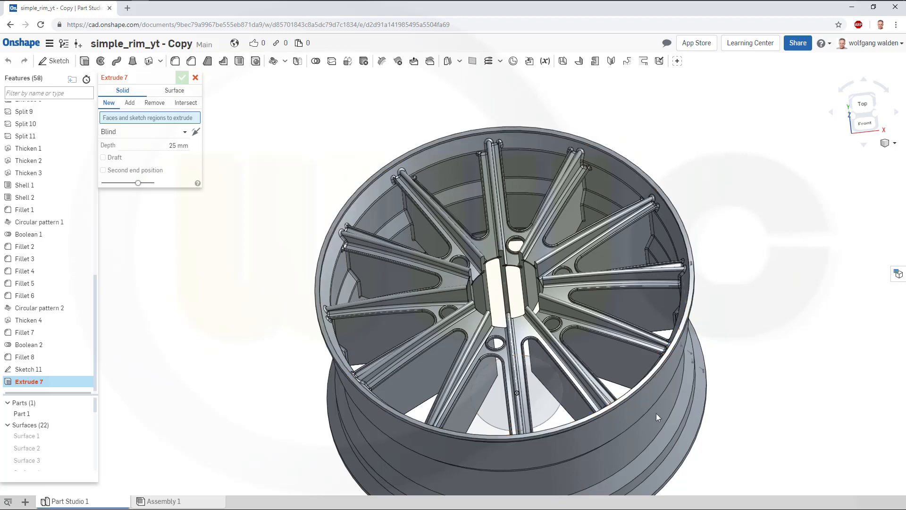
left_click(552, 417)
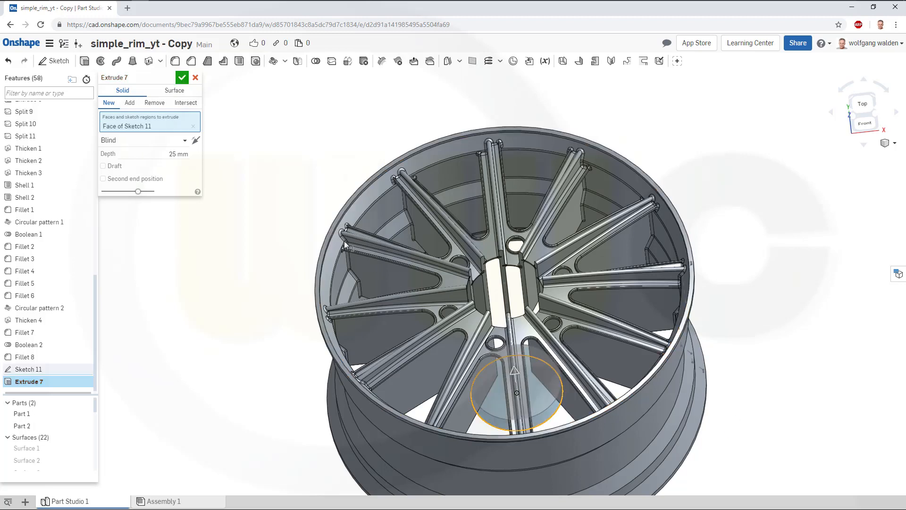
right_click_drag(760, 397, 758, 397)
left_click_drag(510, 398, 473, 235)
right_click_drag(428, 176, 430, 160)
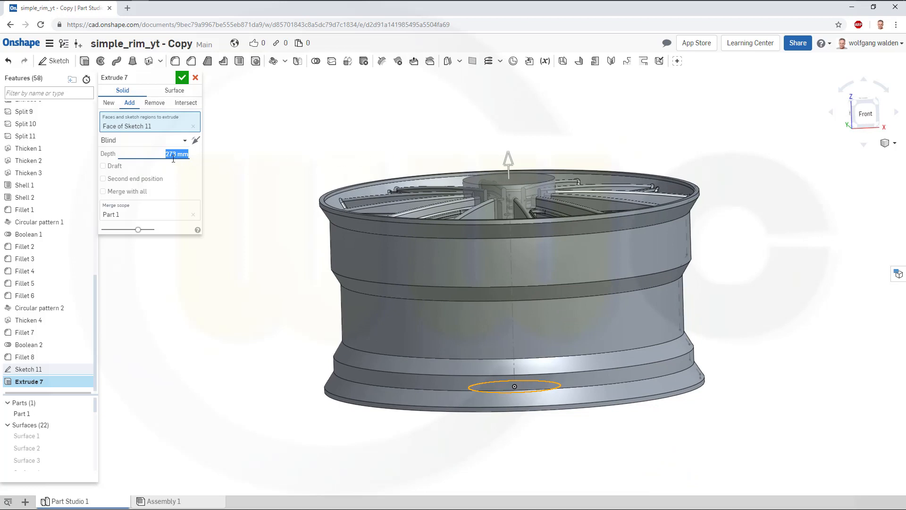
type("2")
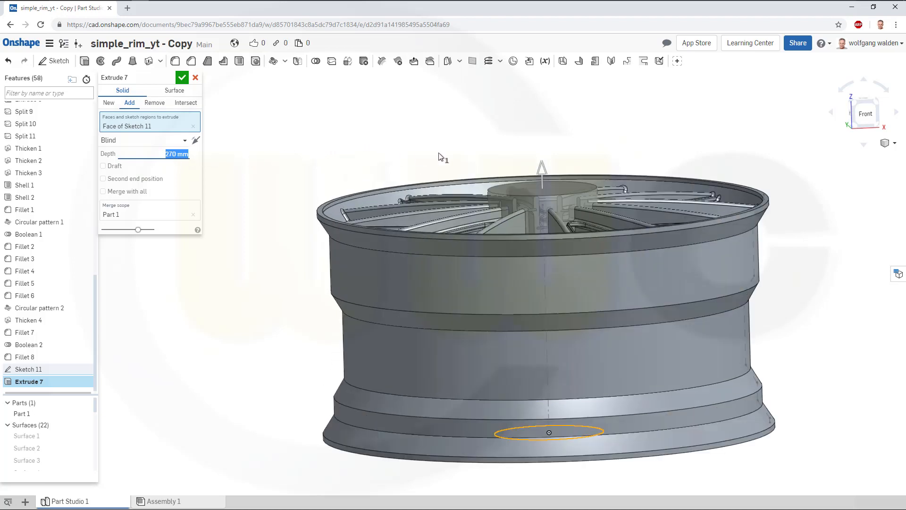
Step: Set the hub's extrusion depth to 265 mm
scroll(439, 155, "up", 3)
right_click_drag(458, 145, 455, 143)
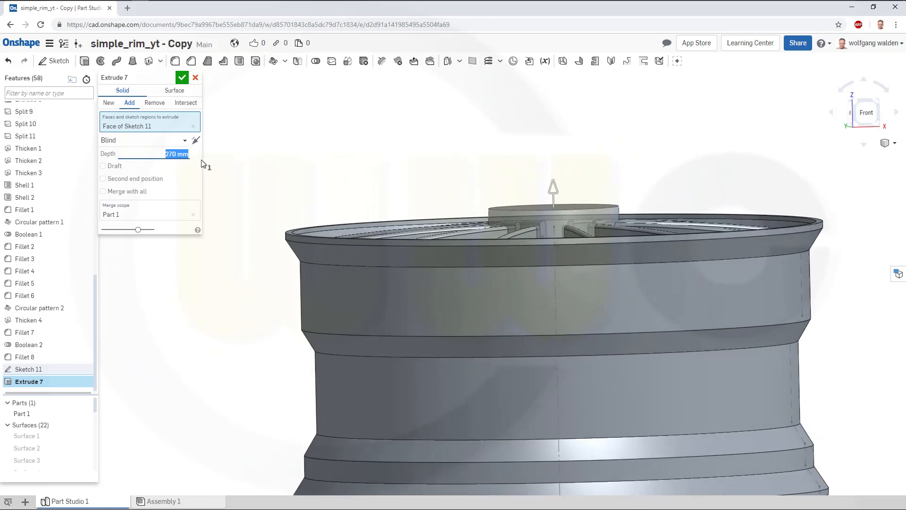
type("265")
key("Return")
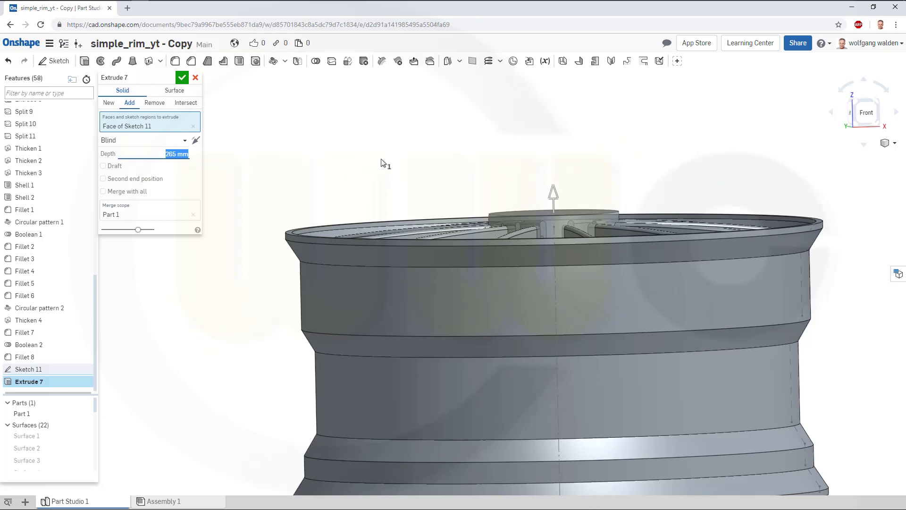
Step: Set the hub's extrusion depth to 260 mm and finish it as a new separate part
mouse_move(382, 162)
right_mouse_down()
mouse_move(398, 171)
mouse_move(370, 157)
right_mouse_up()
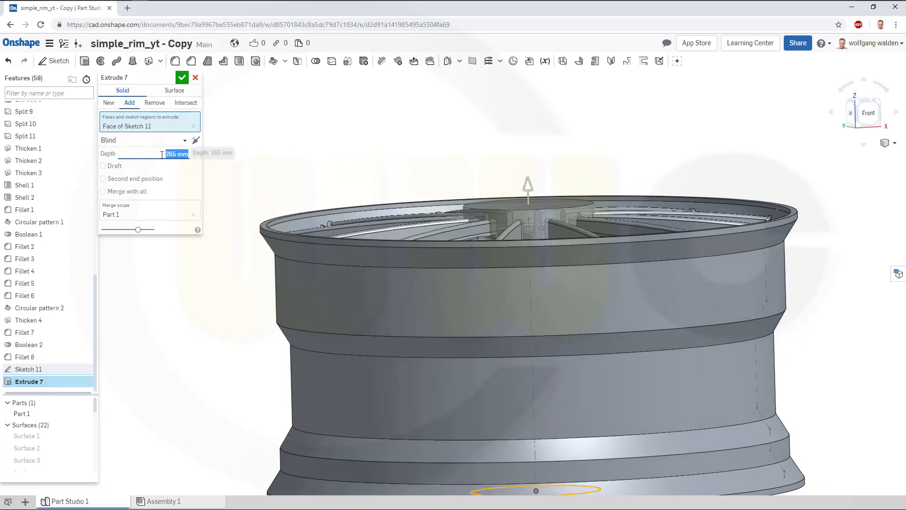
type("260")
key("Return")
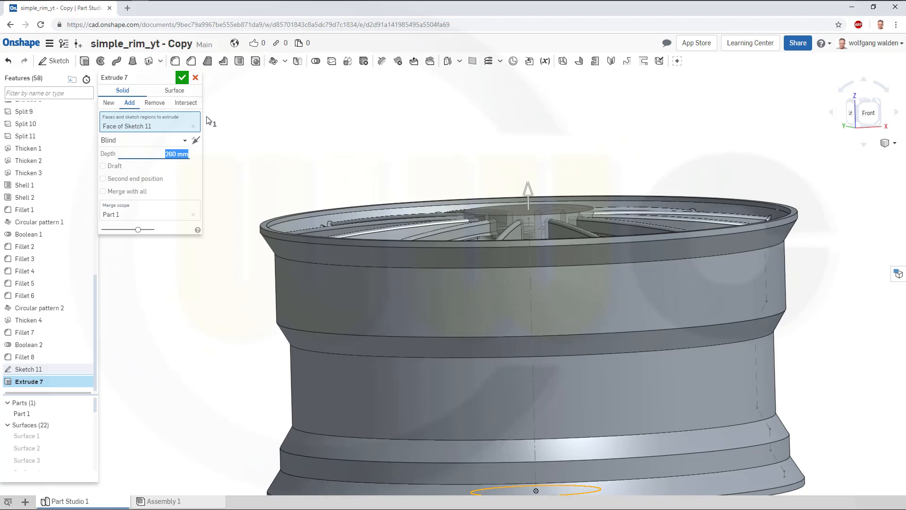
left_click(106, 103)
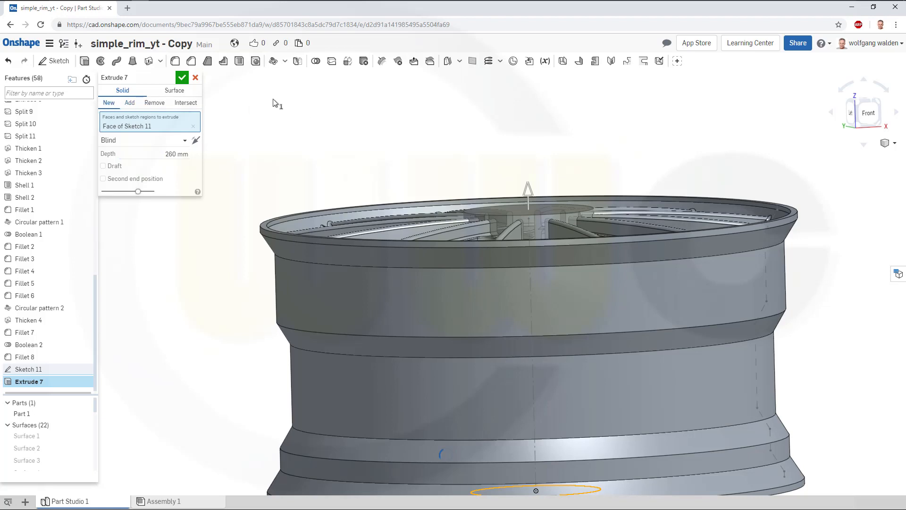
left_click(182, 77)
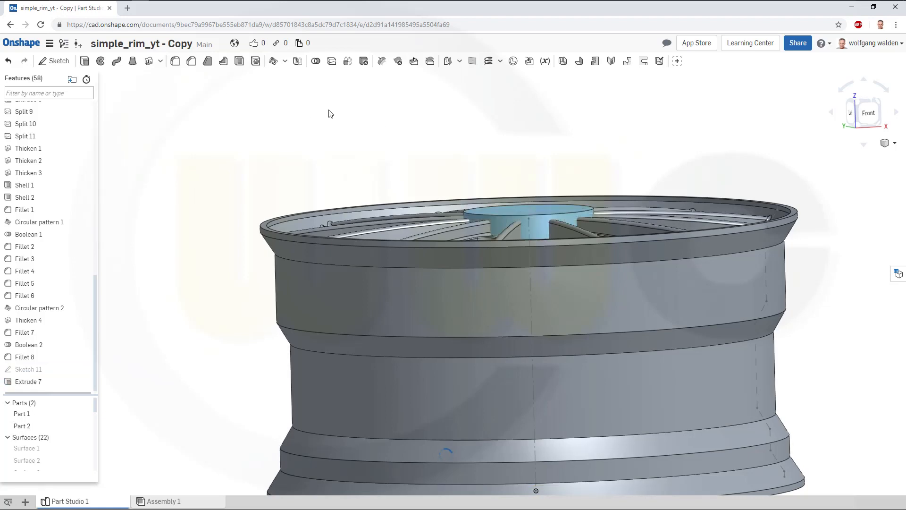
Step: Chamfer the hub's upper circular edge using the Two distances type, with Distance 2 set to 30 mm
right_click_drag(330, 112, 347, 125)
scroll(346, 118, "up", 5)
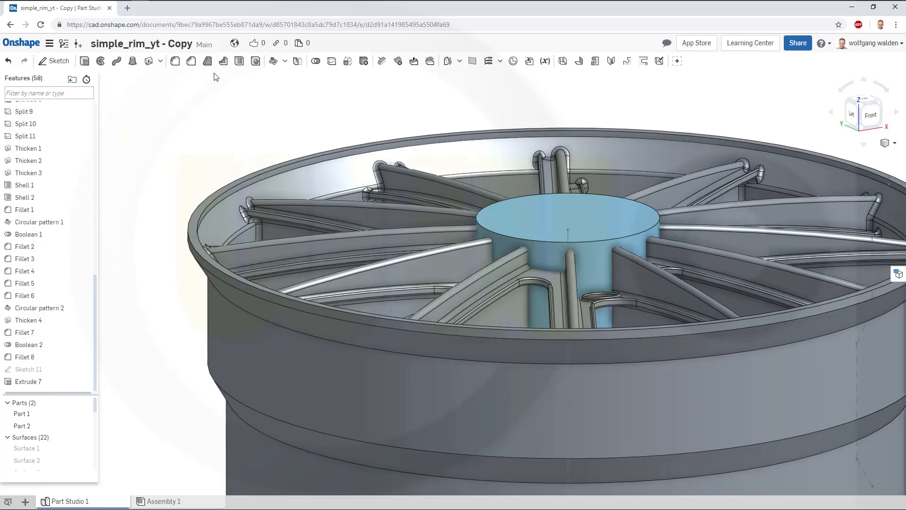
left_click(191, 62)
left_click(583, 241)
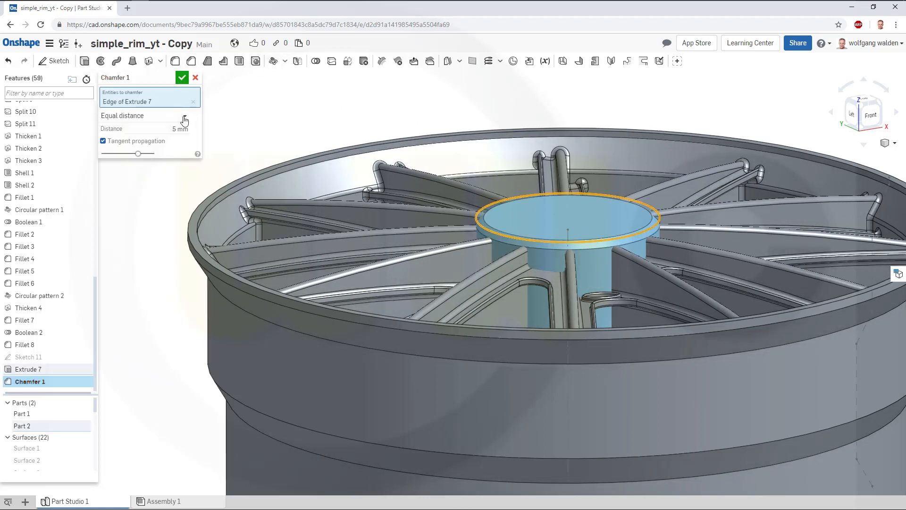
left_click(182, 116)
left_click(136, 142)
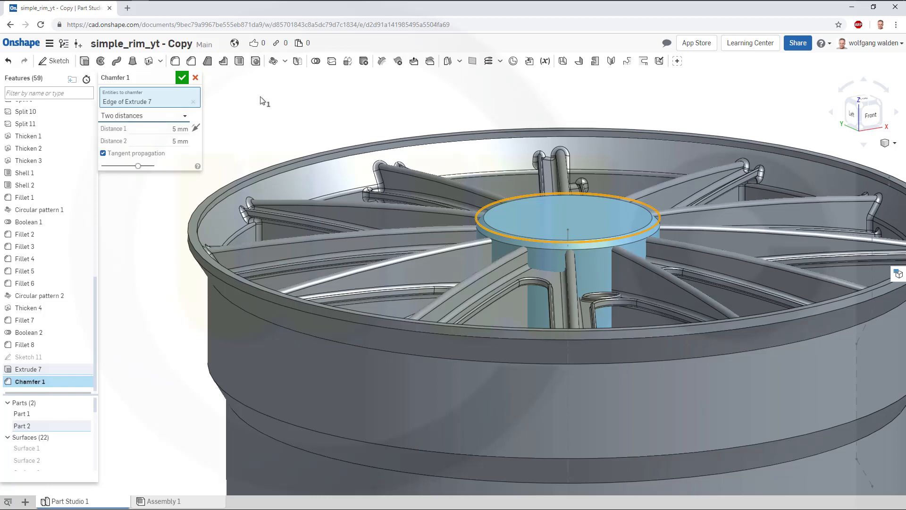
left_click(165, 139)
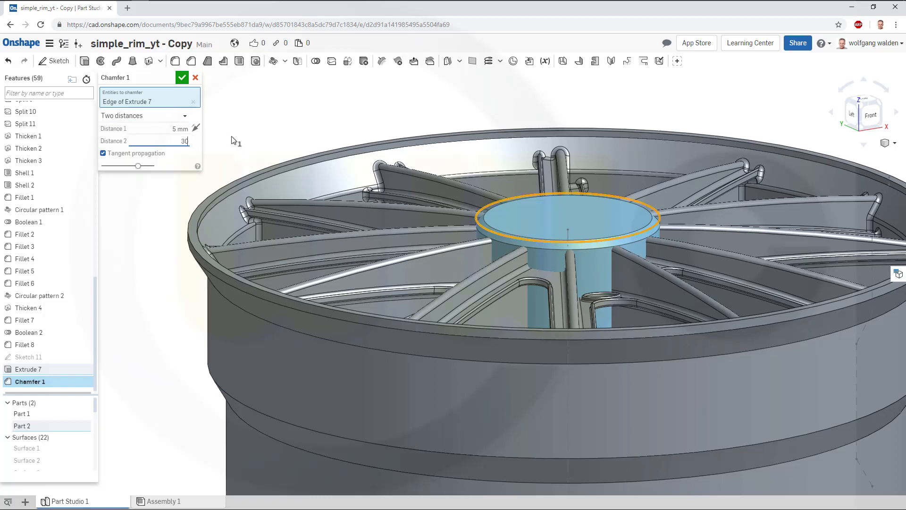
key("Return")
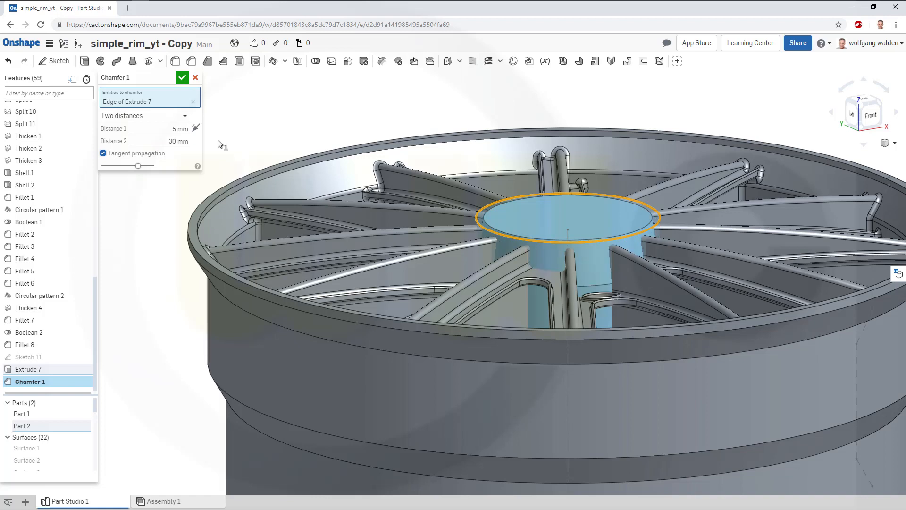
Step: Flip the hub chamfer to the opposite direction and set its Distance 1 to 10 mm
left_click(194, 130)
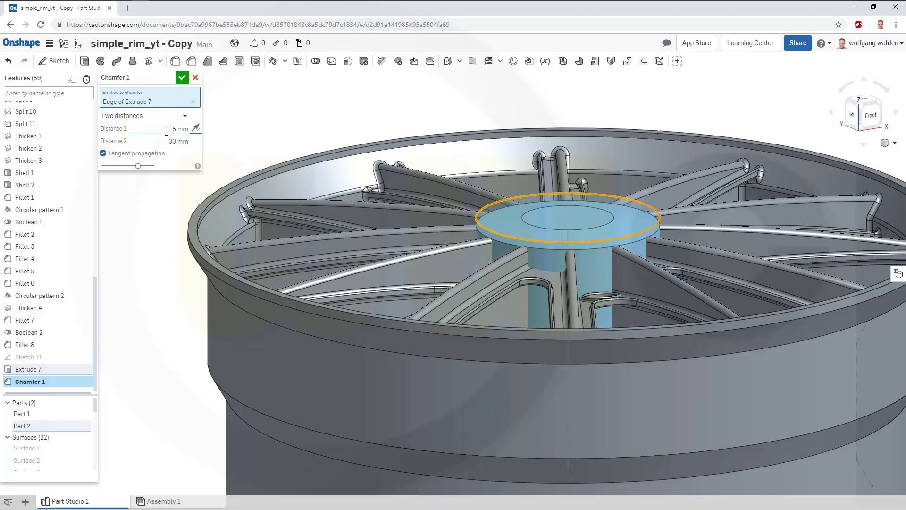
left_click(168, 131)
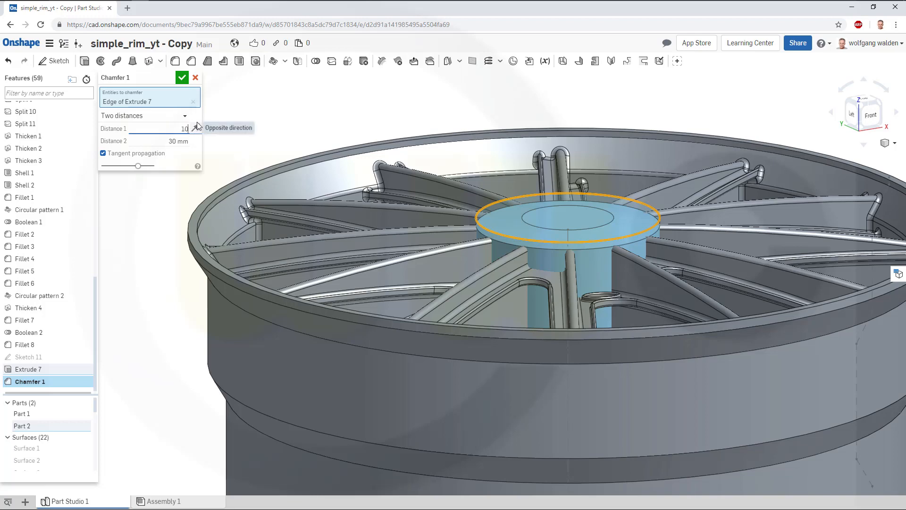
key("Return")
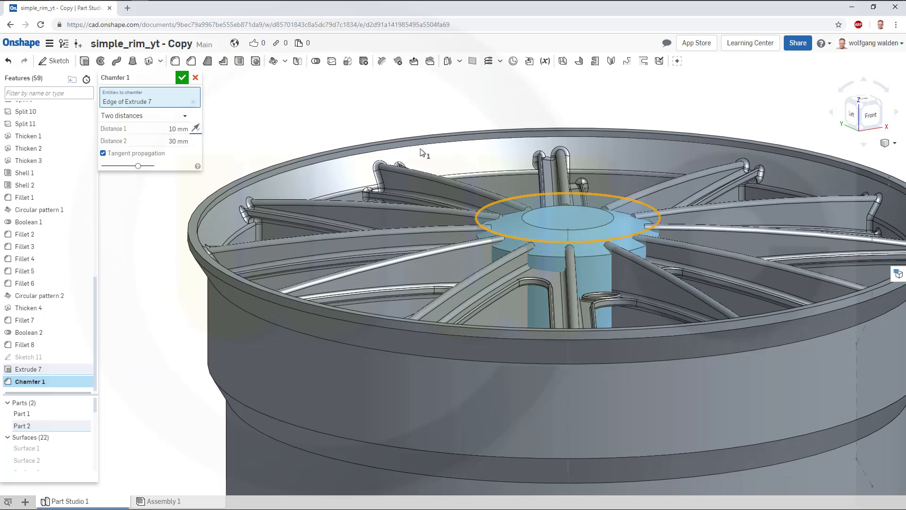
Step: Set Distance 2 of the hub chamfer to 20 mm
mouse_move(421, 152)
right_mouse_down()
mouse_move(418, 178)
mouse_move(424, 165)
right_mouse_up()
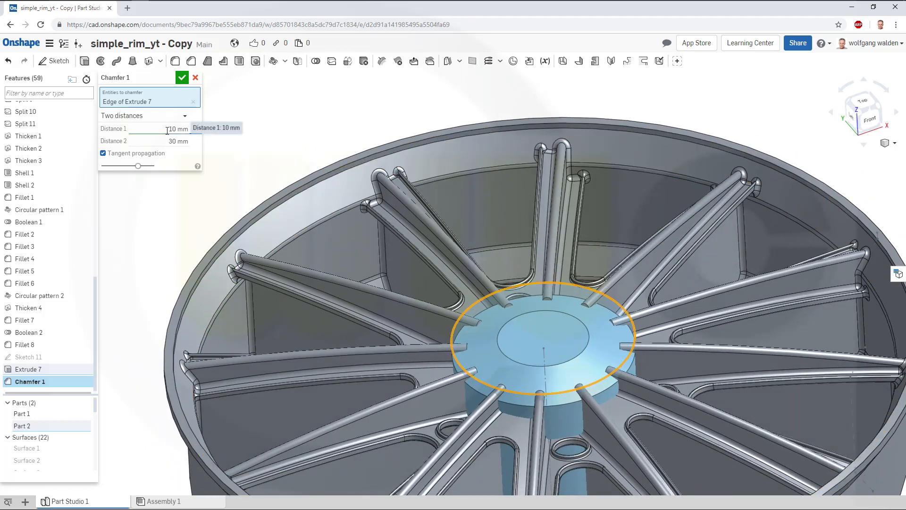
key("Tab")
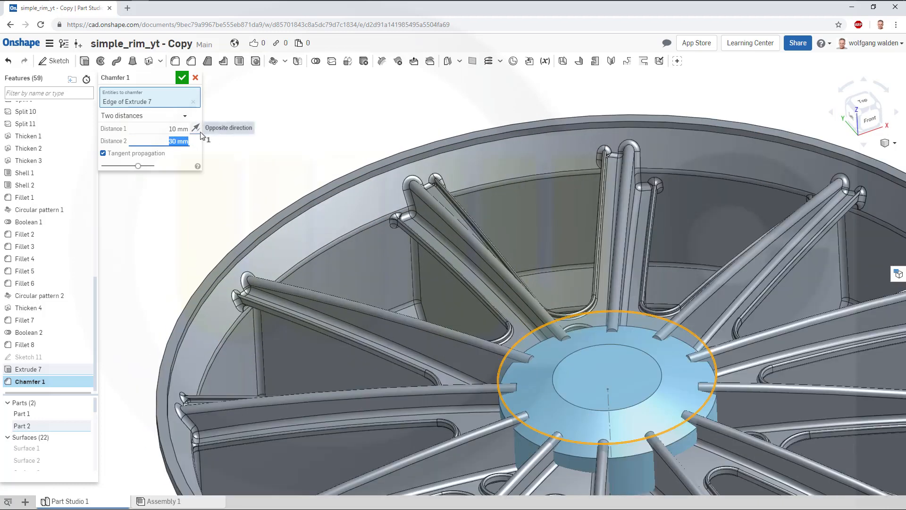
type("20")
key("Tab")
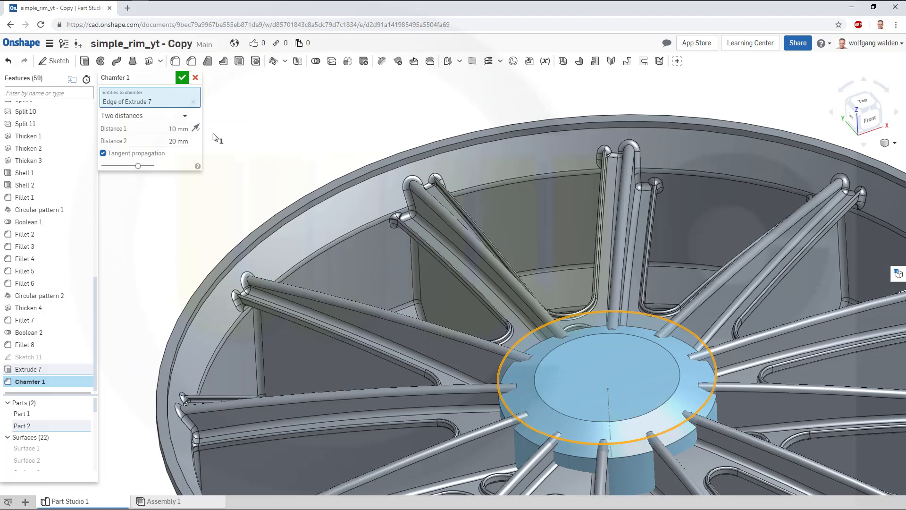
Step: Set Distance 2 of the hub chamfer to 15 mm and finish the chamfer
left_click(176, 142)
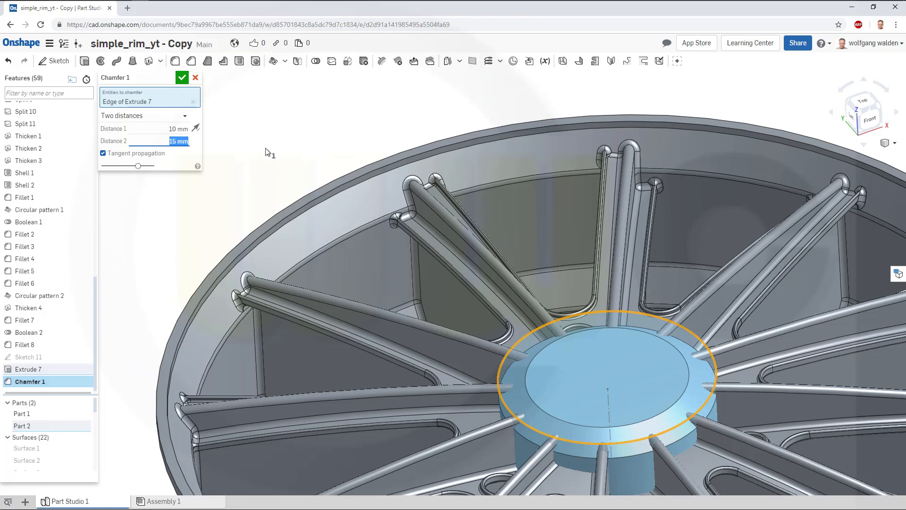
right_click_drag(267, 151, 339, 213)
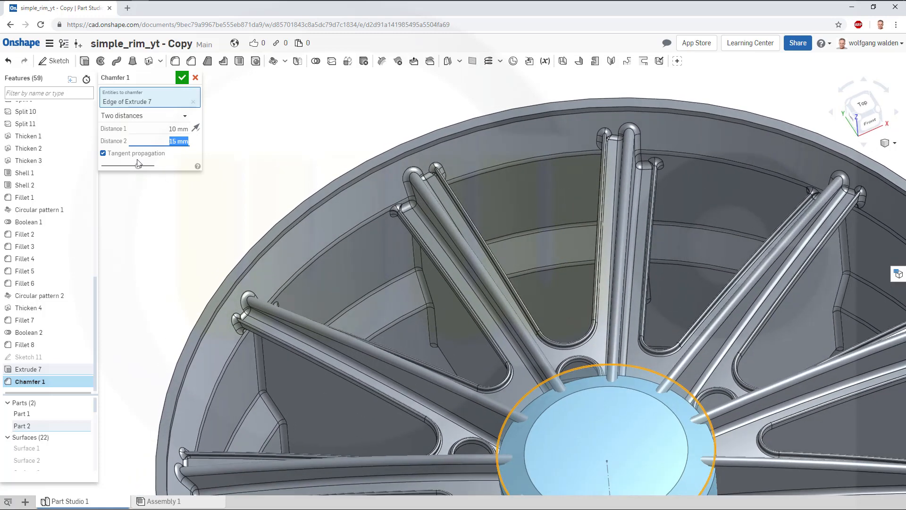
left_click(182, 78)
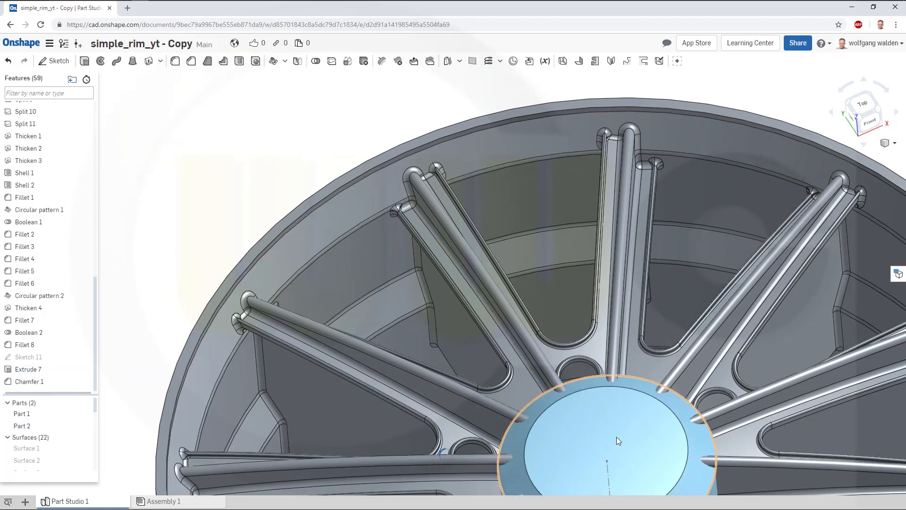
Step: Fillet the lower outer edge of the hub's chamfer with a 5 mm radius
right_click_drag(617, 437, 574, 330)
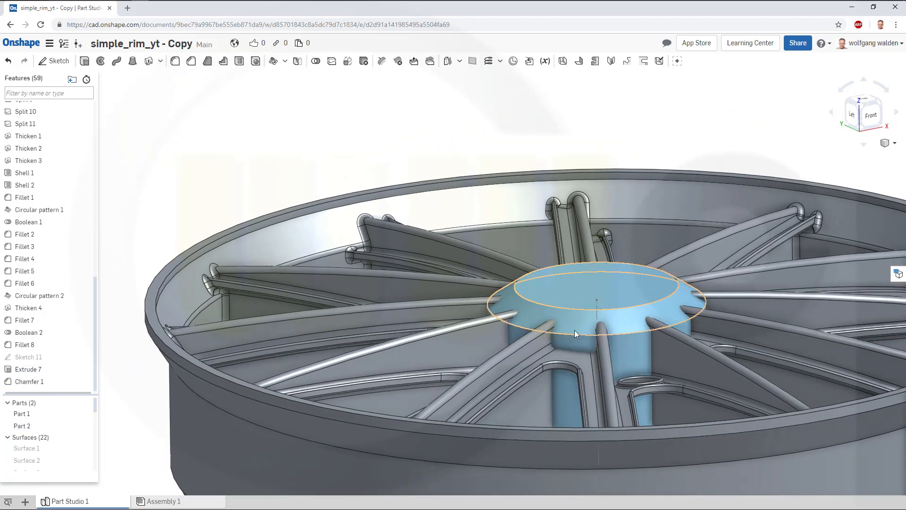
left_click(175, 60)
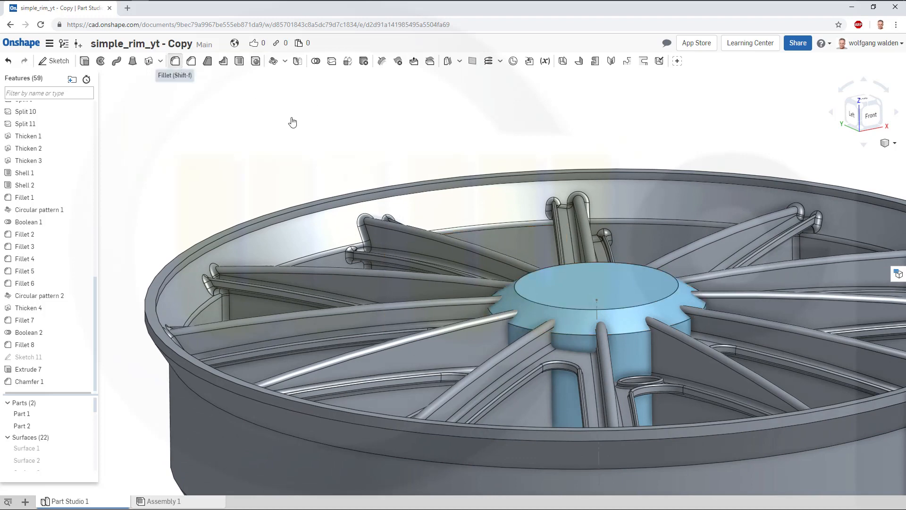
left_click(572, 335)
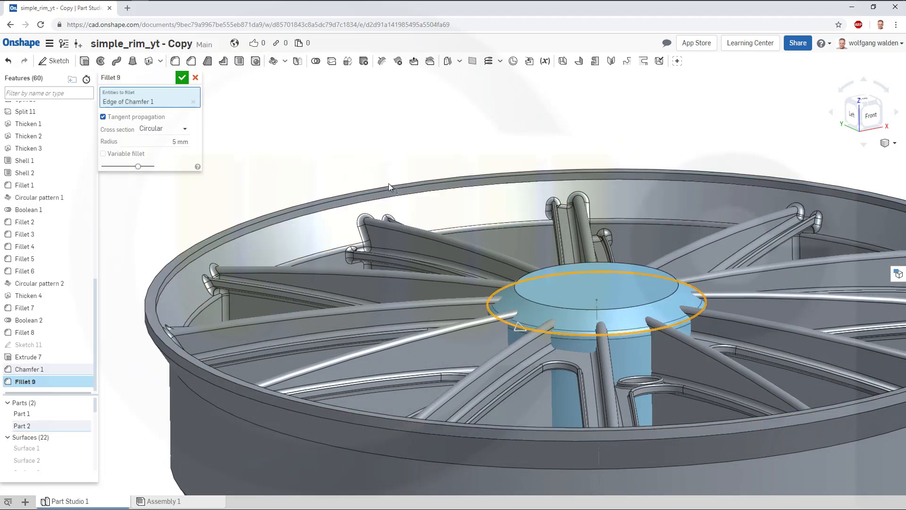
key("Return")
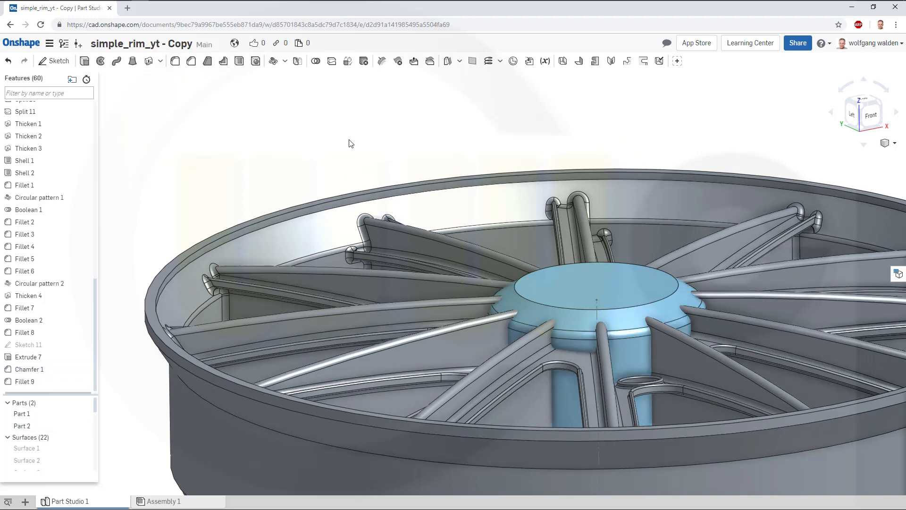
Step: Unite the spoked rim body and the central hub body into one part with a Boolean union
right_click_drag(352, 149, 366, 175)
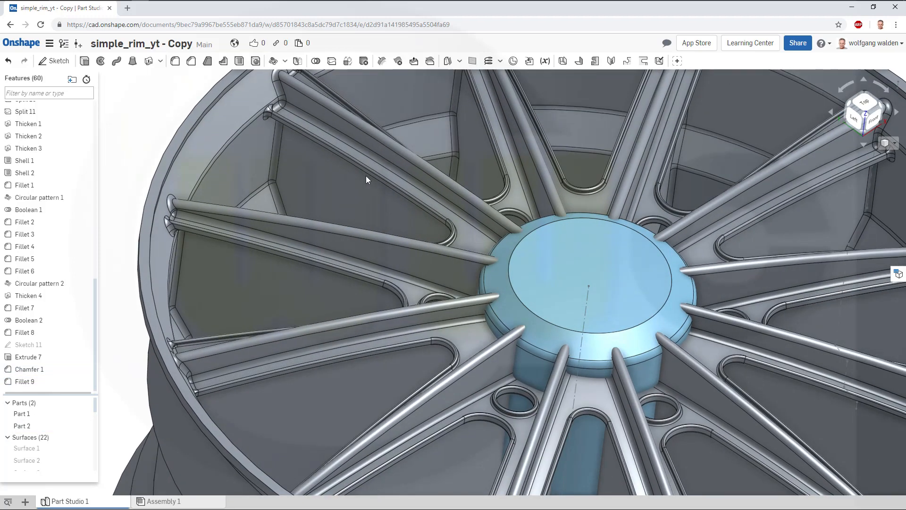
scroll(381, 122, "up", 2)
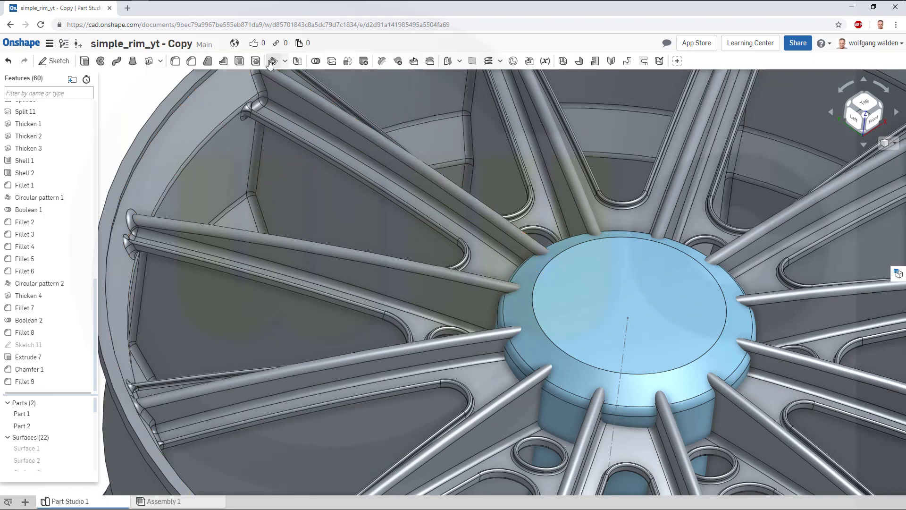
mouse_move(305, 109)
right_mouse_down()
mouse_move(311, 154)
mouse_move(296, 107)
right_mouse_up()
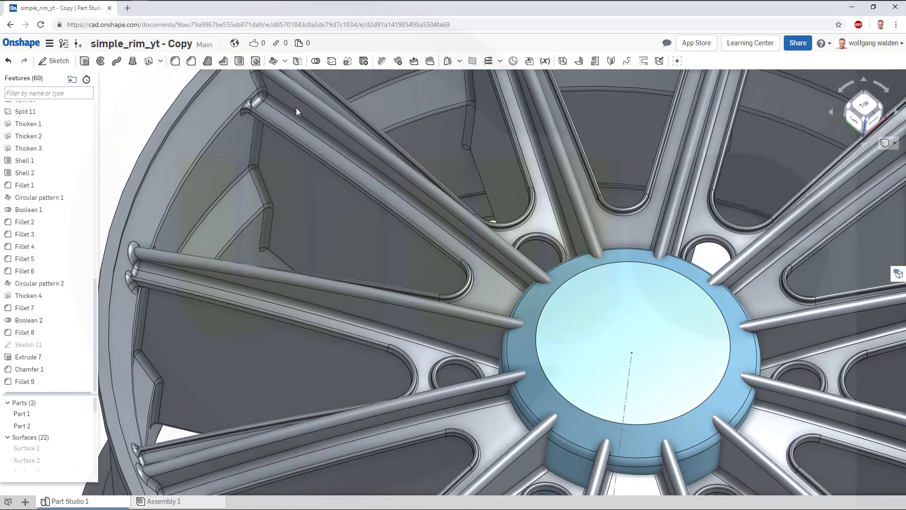
left_click(315, 61)
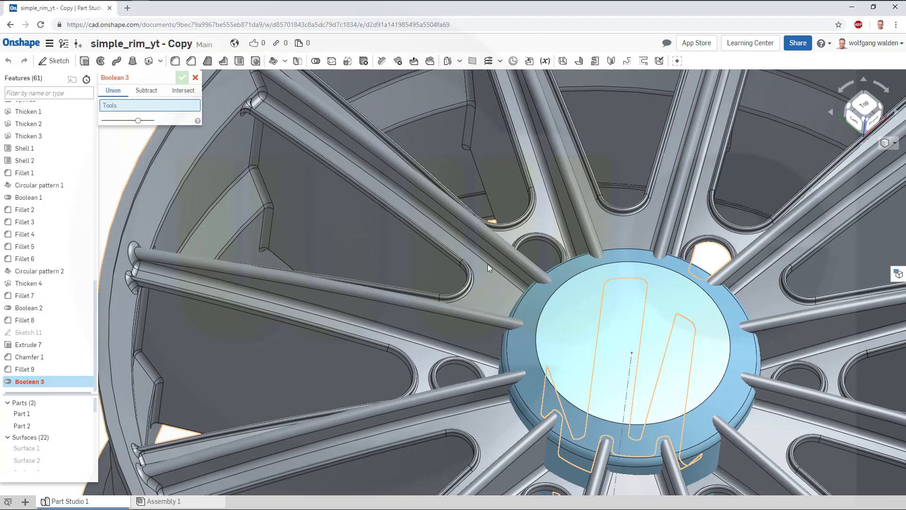
left_click(475, 284)
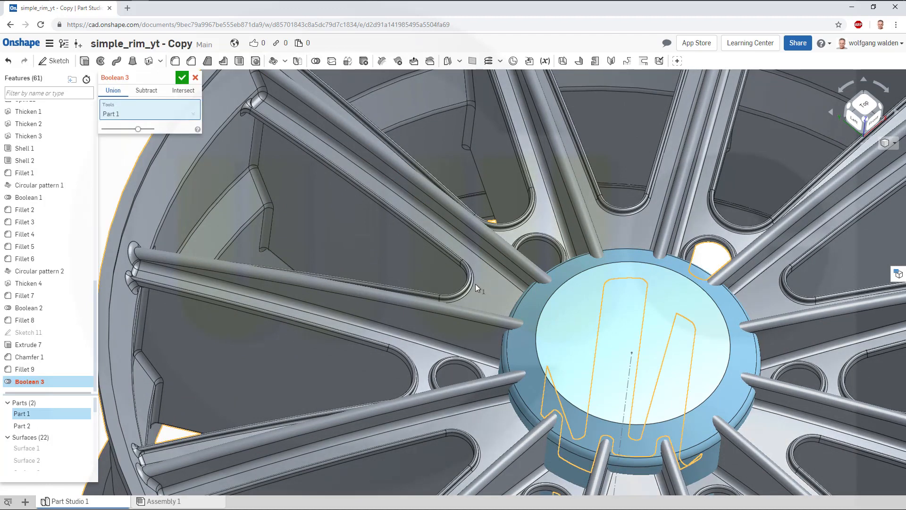
left_click(576, 309)
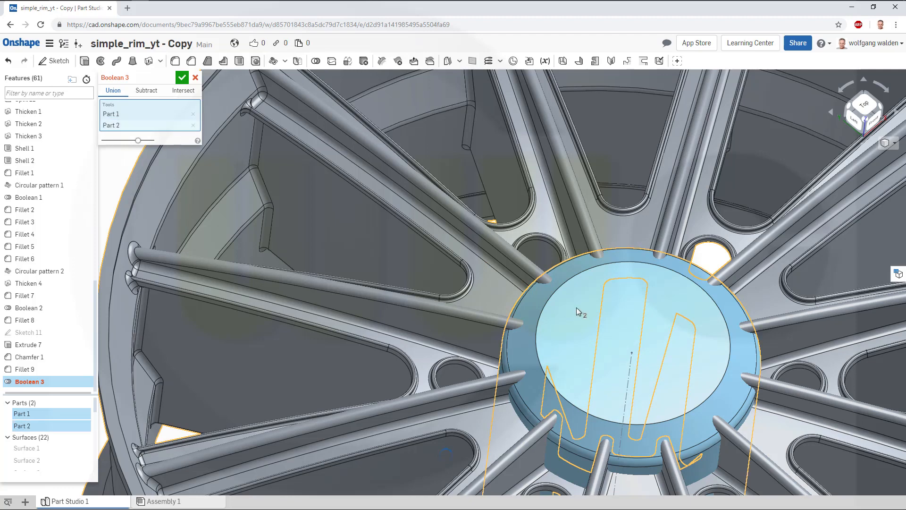
left_click(181, 78)
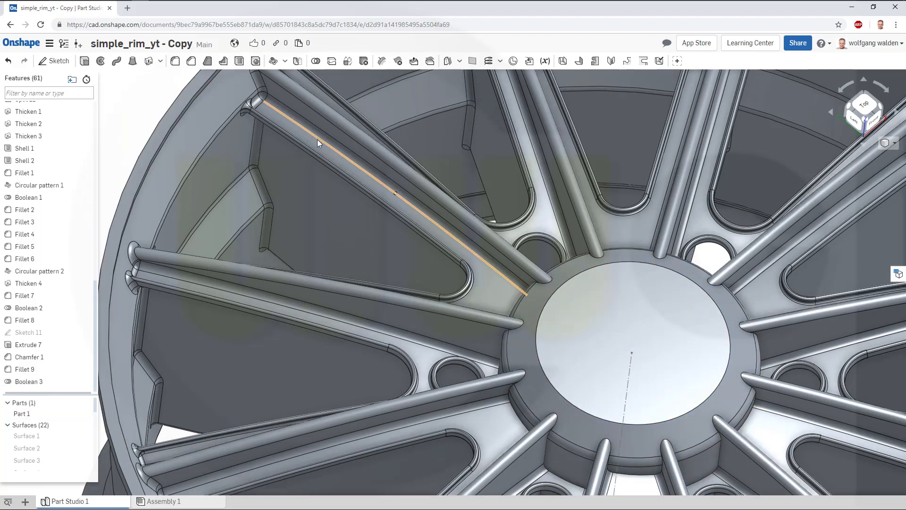
Step: Fillet the front-side edge where the spokes meet the hub with a 3 mm radius and tangent propagation
right_click_drag(465, 256, 438, 241)
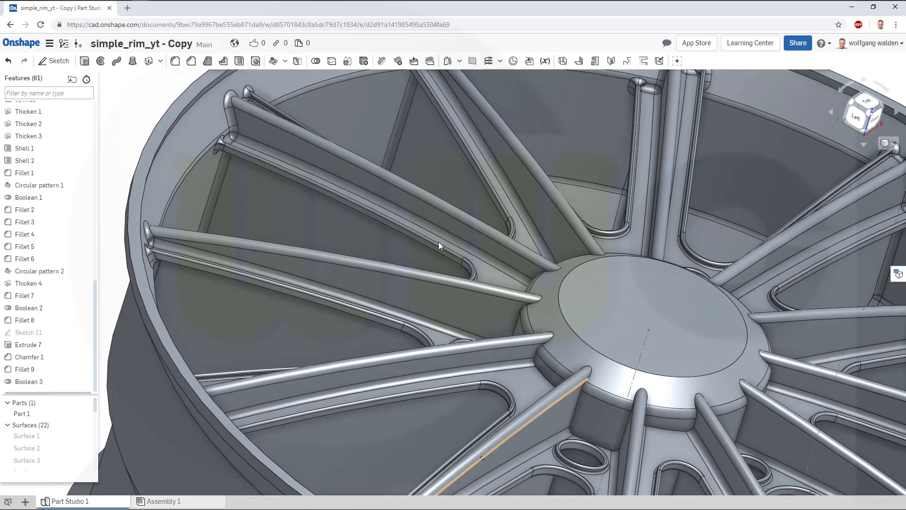
right_click_drag(361, 230, 401, 284)
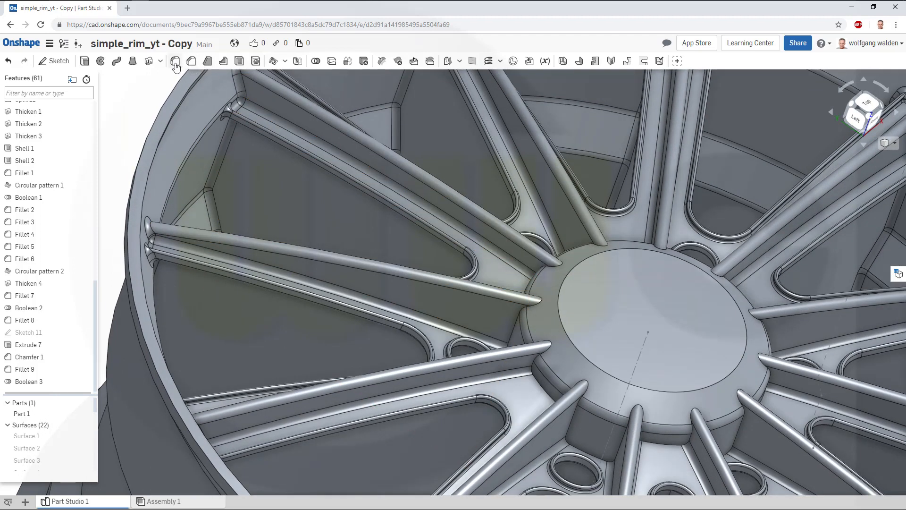
left_click(592, 456)
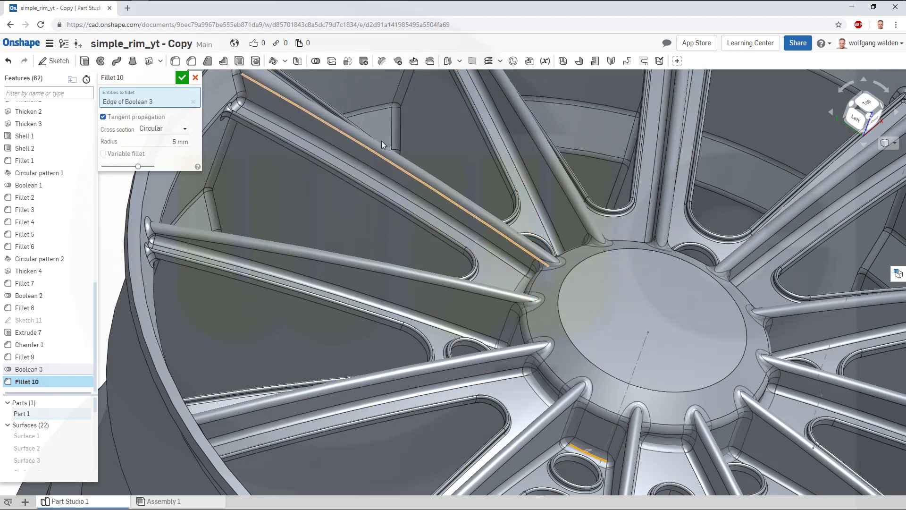
right_click_drag(377, 143, 376, 225)
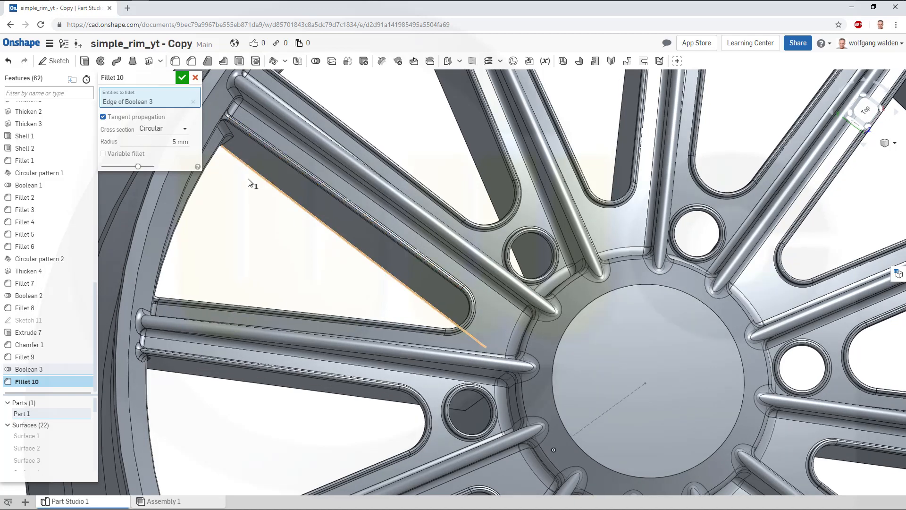
left_click(168, 141)
type("3")
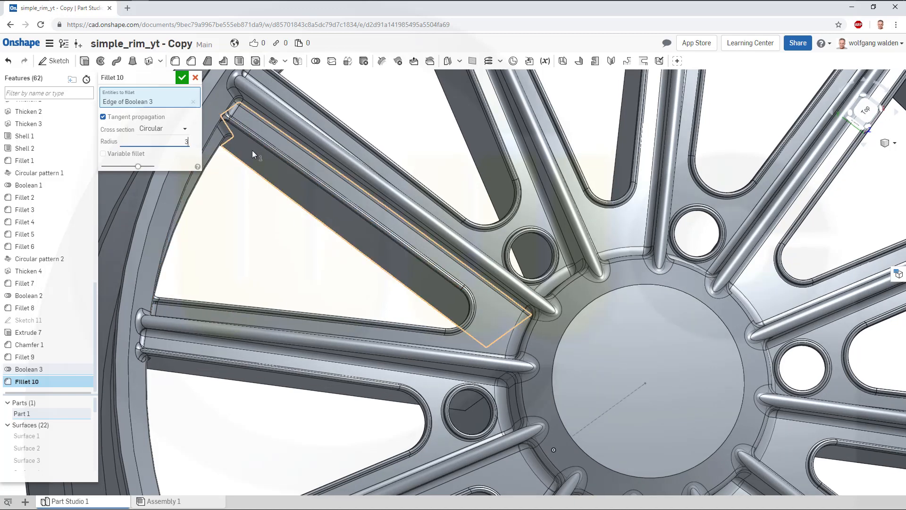
key("Return")
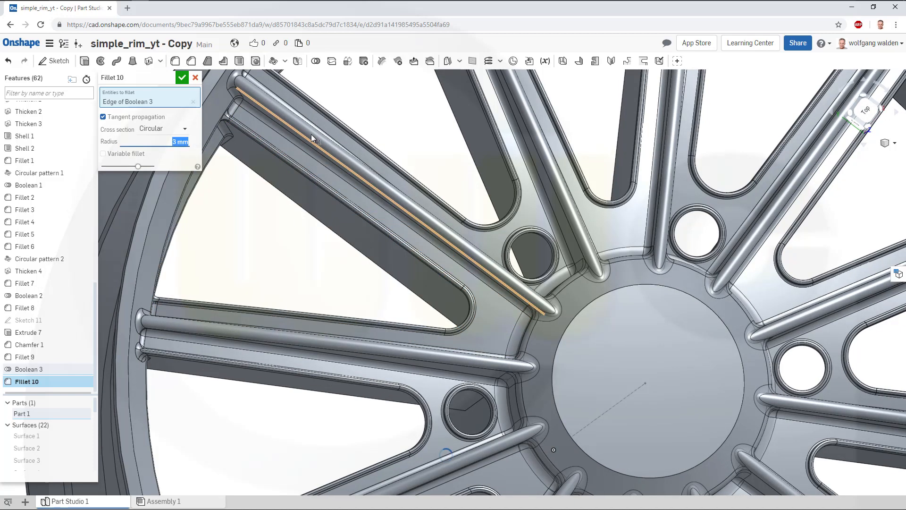
left_click(182, 77)
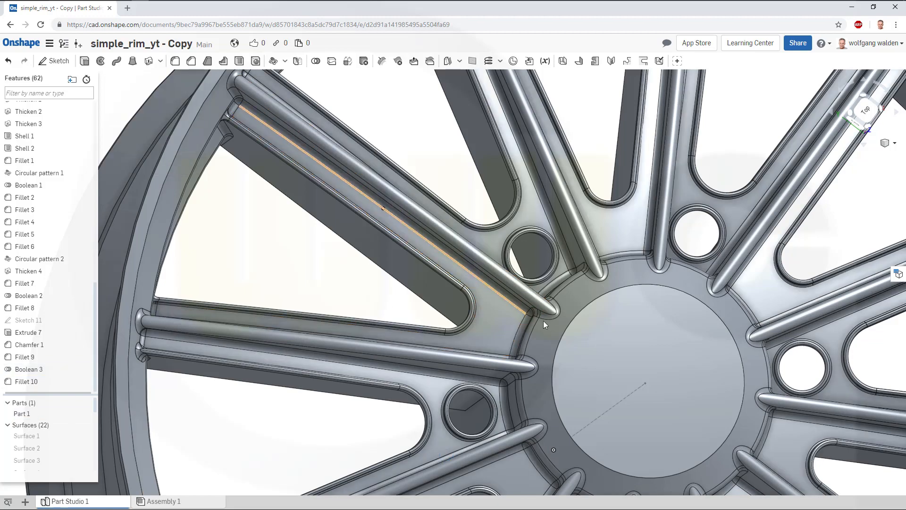
Step: Fillet the rear-side edge where the spokes meet the hub with a 5 mm radius and tangent propagation
right_click_drag(576, 366, 568, 323)
right_click_drag(556, 227, 572, 210)
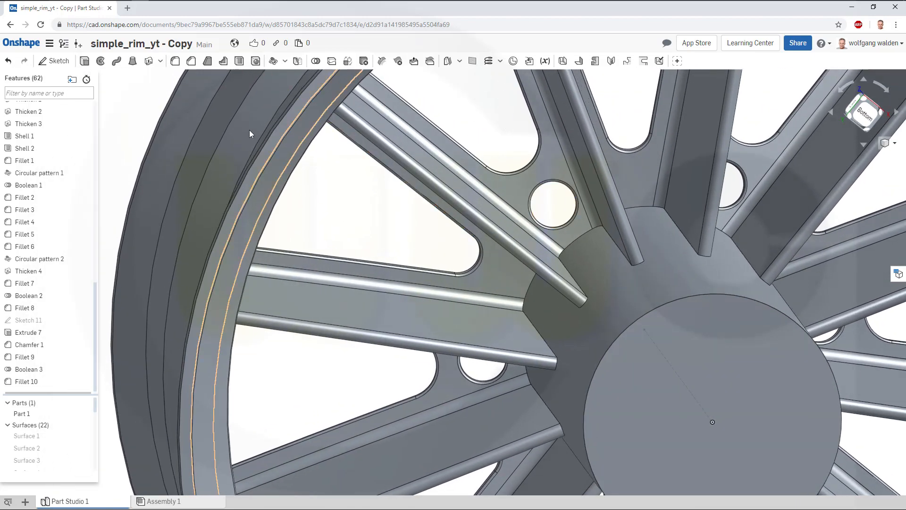
left_click(176, 60)
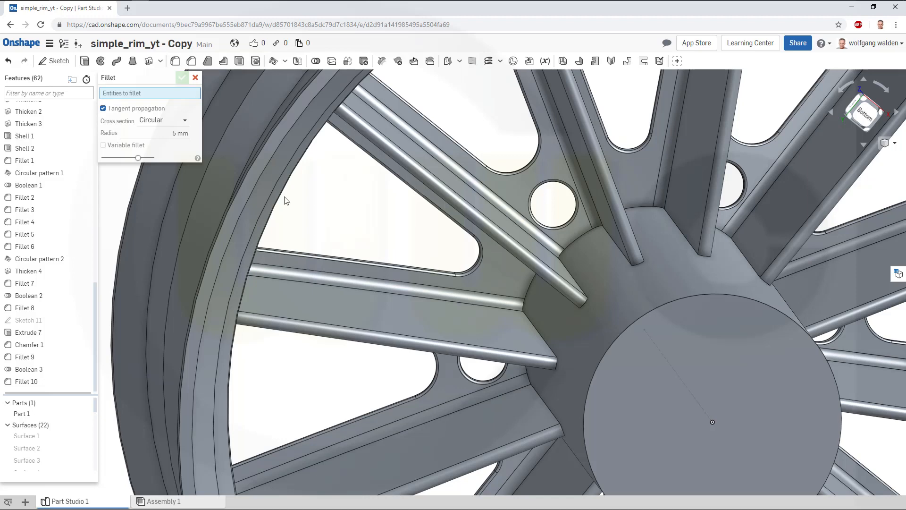
left_click(522, 286)
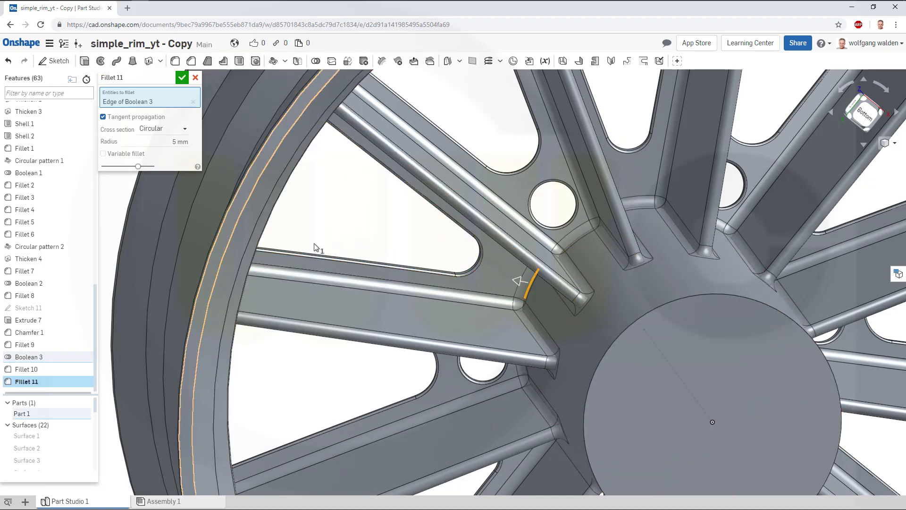
right_click_drag(447, 275, 448, 295)
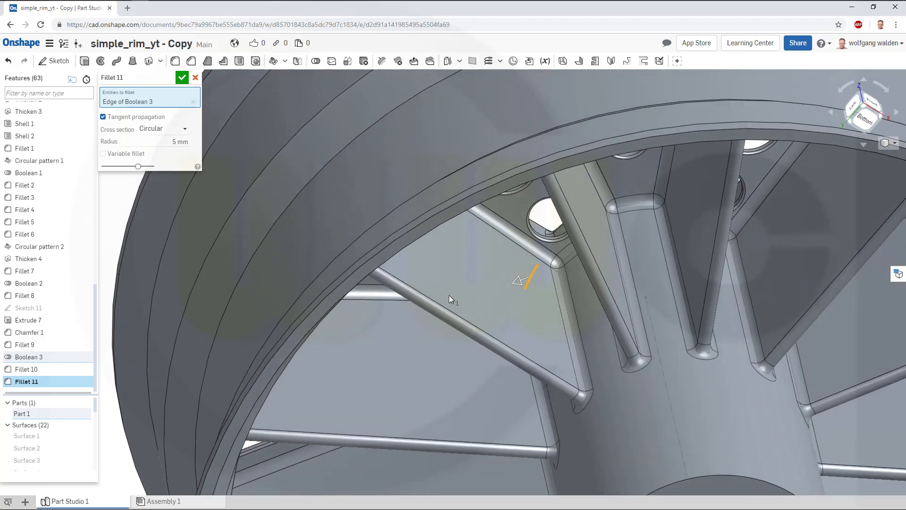
left_click(183, 78)
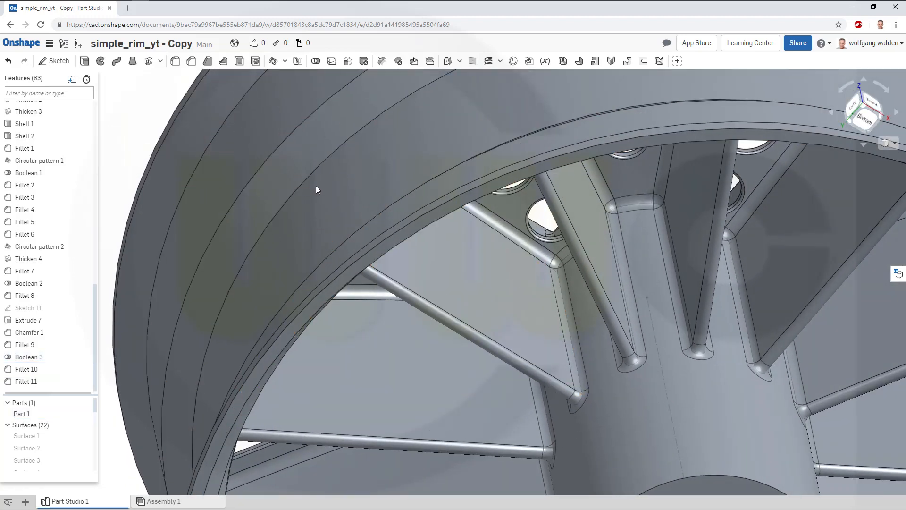
Step: Create a sketch on the hub's front circular face containing a single point at its centre
right_click_drag(551, 320, 378, 251)
scroll(403, 231, "down", 6)
scroll(373, 165, "up", 2)
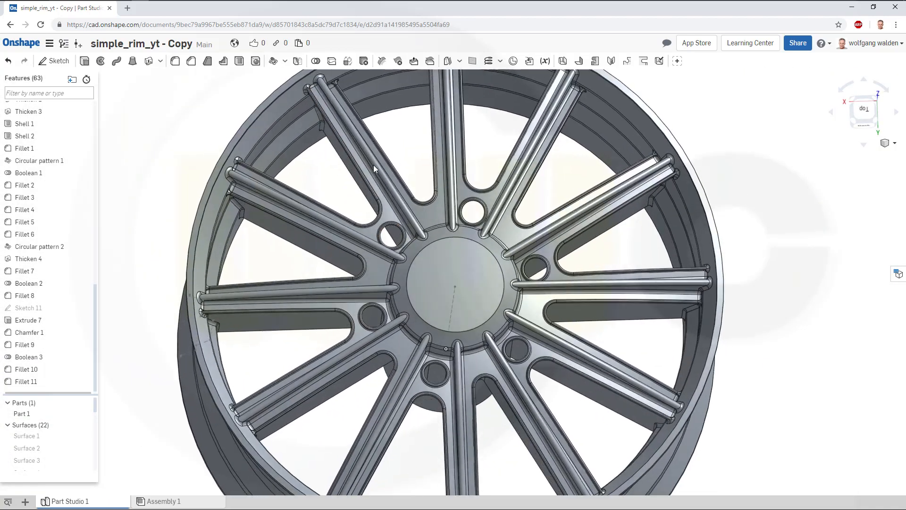
right_click_drag(373, 165, 367, 166)
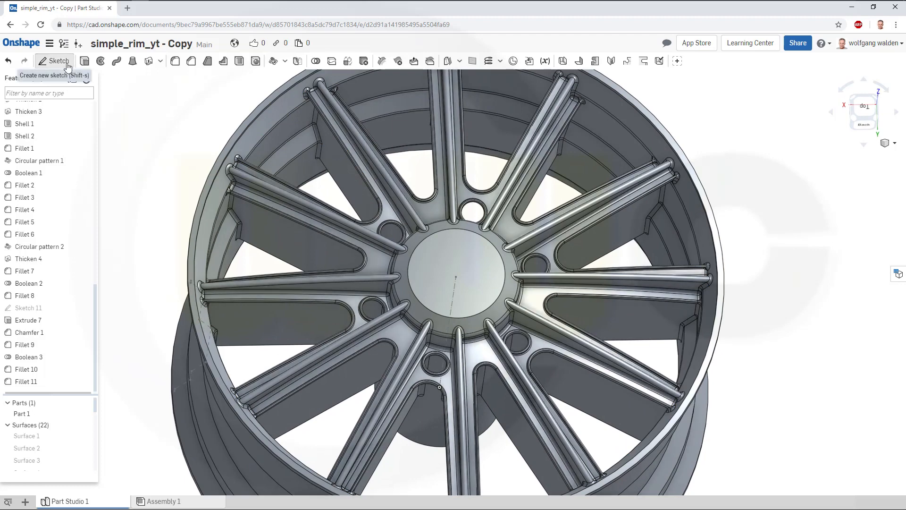
left_click(55, 61)
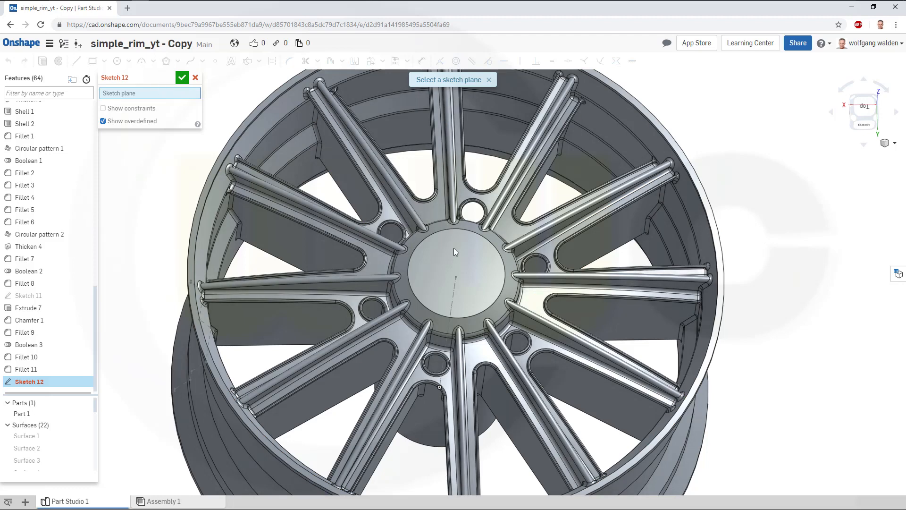
left_click(456, 247)
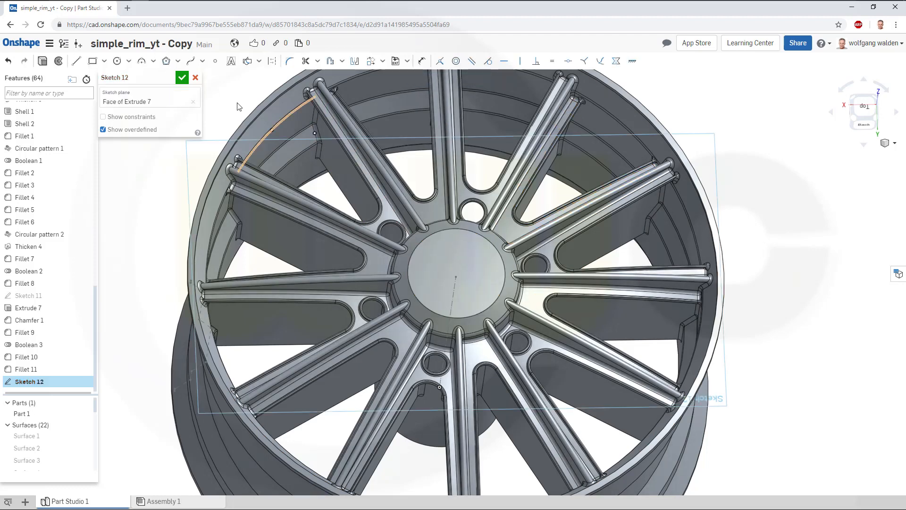
left_click(216, 63)
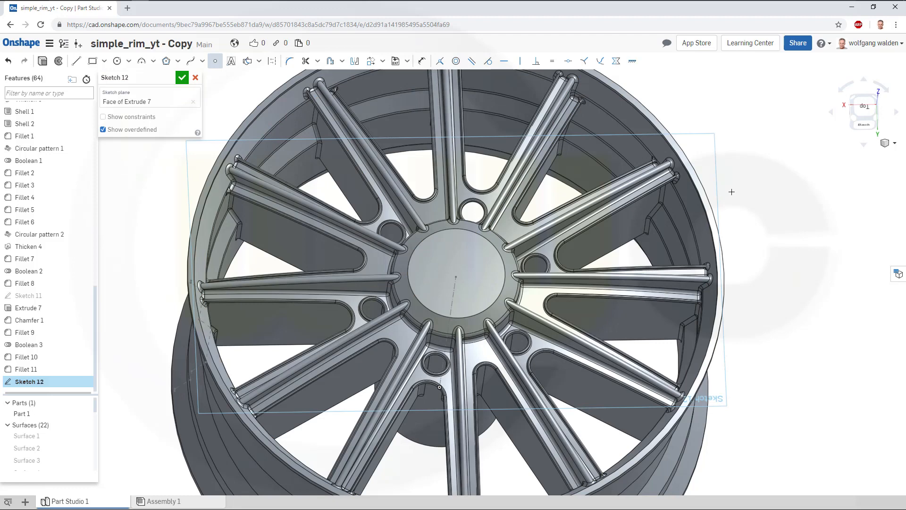
left_click(858, 113)
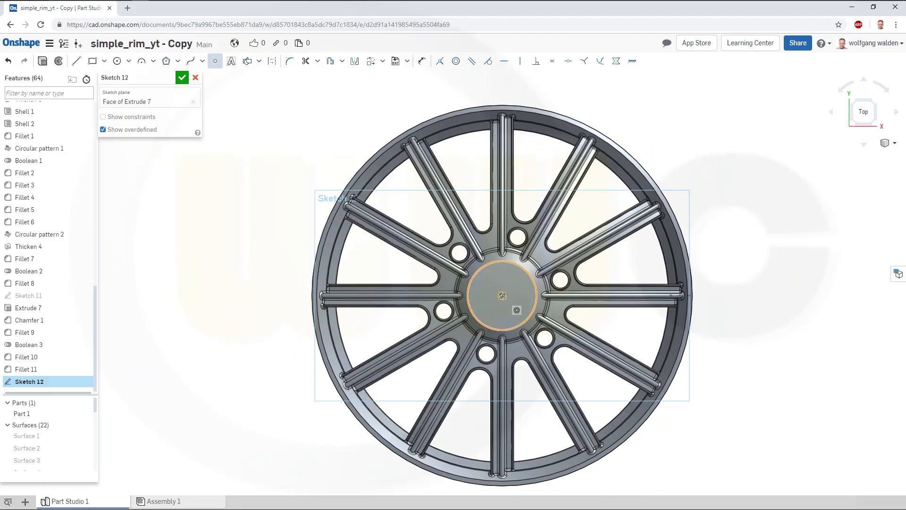
left_click(503, 296)
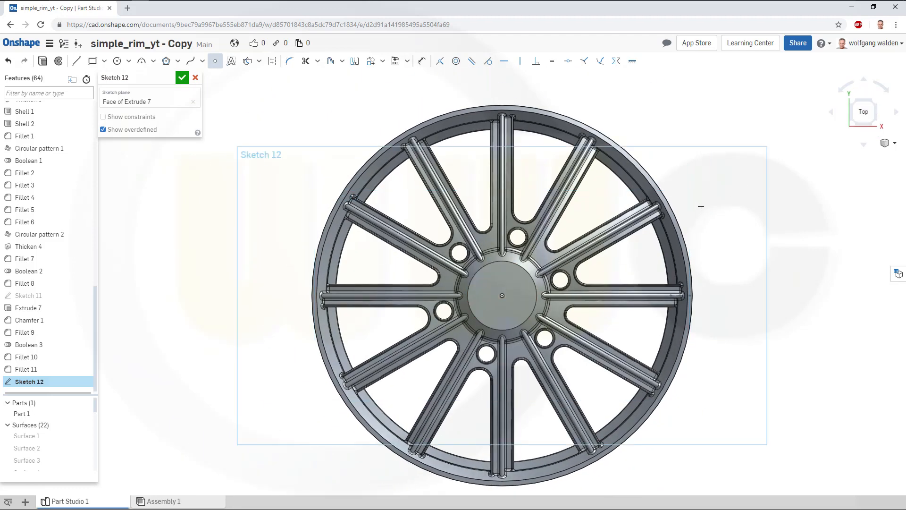
left_click(181, 78)
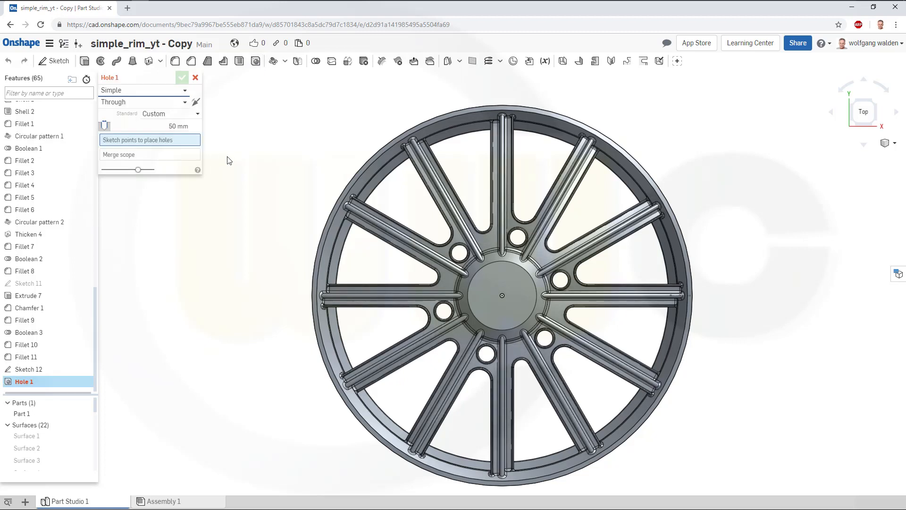
Step: Cut a simple 50 mm through hole in the hub at the sketched centre point
left_click(502, 295)
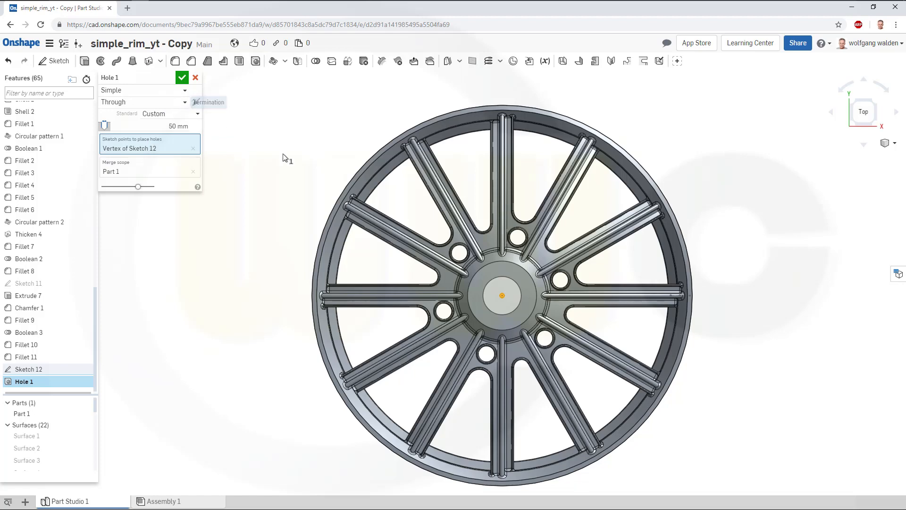
right_click_drag(295, 160, 315, 167)
left_click(185, 79)
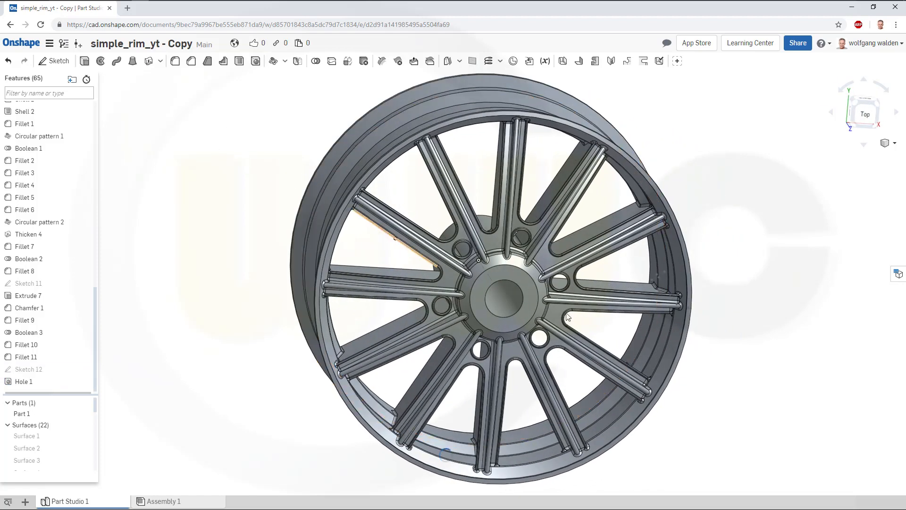
right_click_drag(567, 324, 556, 264)
scroll(472, 244, "up", 2)
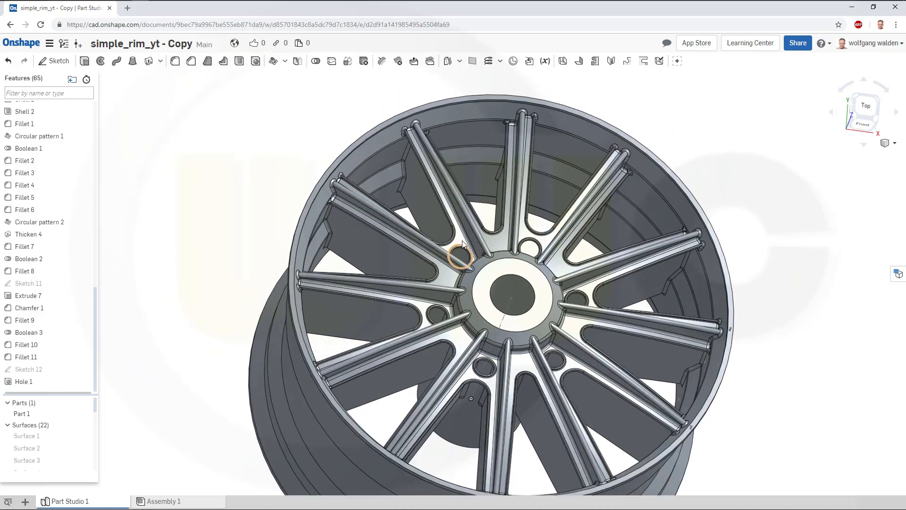
scroll(493, 257, "down", 3)
right_click_drag(528, 295, 519, 311)
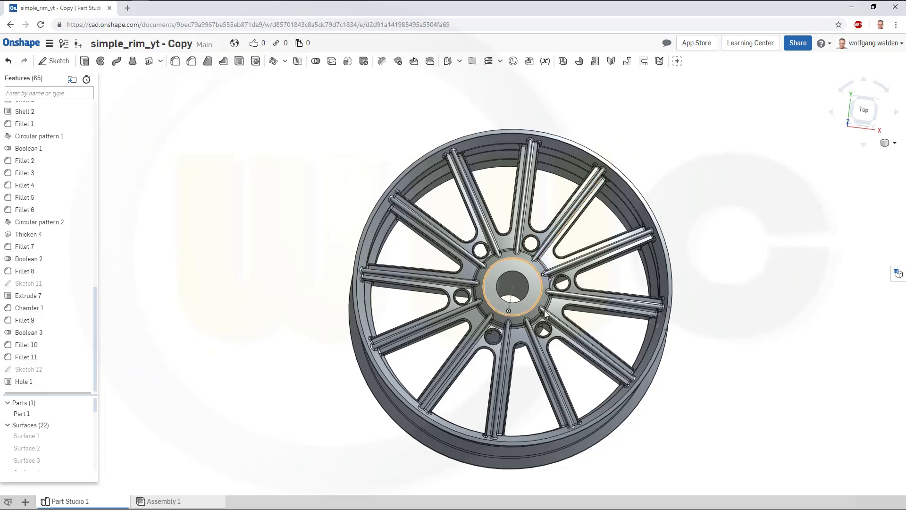
mouse_move(546, 311)
right_mouse_down()
mouse_move(533, 362)
mouse_move(549, 304)
mouse_move(512, 285)
mouse_move(493, 301)
mouse_move(498, 311)
mouse_move(544, 315)
mouse_move(543, 352)
mouse_move(526, 332)
mouse_move(540, 291)
mouse_move(549, 321)
right_mouse_up()
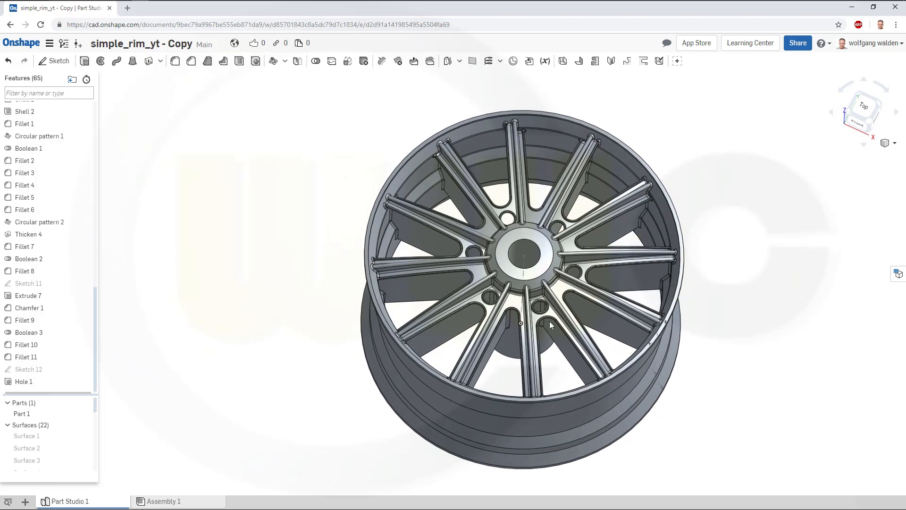